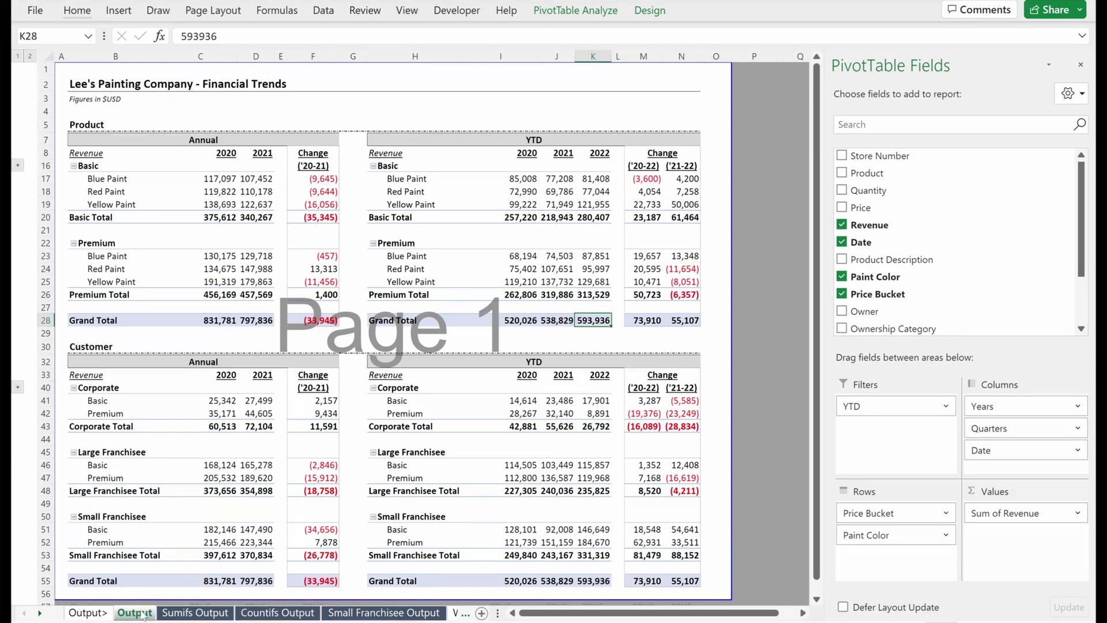
Open the Small Franchisee Output sheet and select an owner name in its pivot table.
{"action": "left_click", "coordinate": [391, 614]}
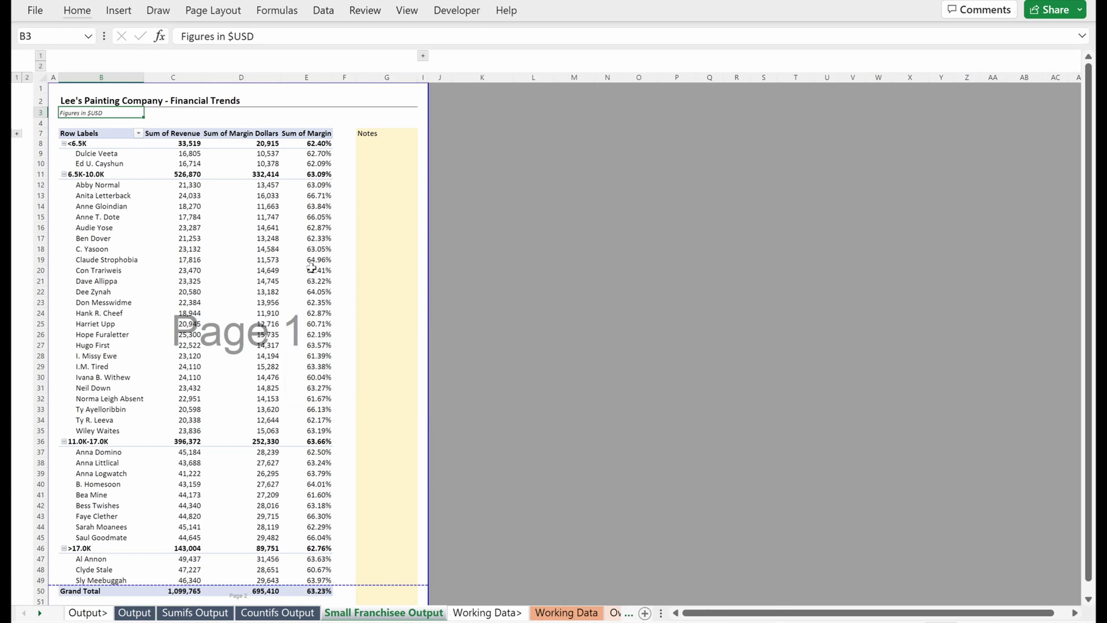
{"action": "left_click_drag", "start_coordinate": [311, 248], "coordinate": [87, 274]}
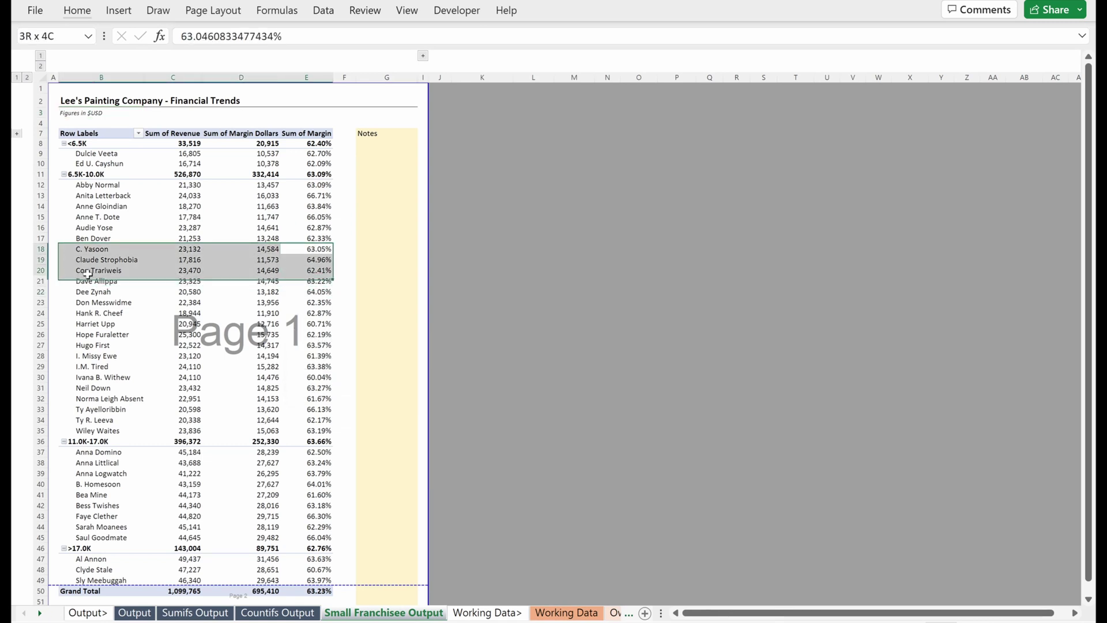
{"action": "left_click", "coordinate": [98, 260]}
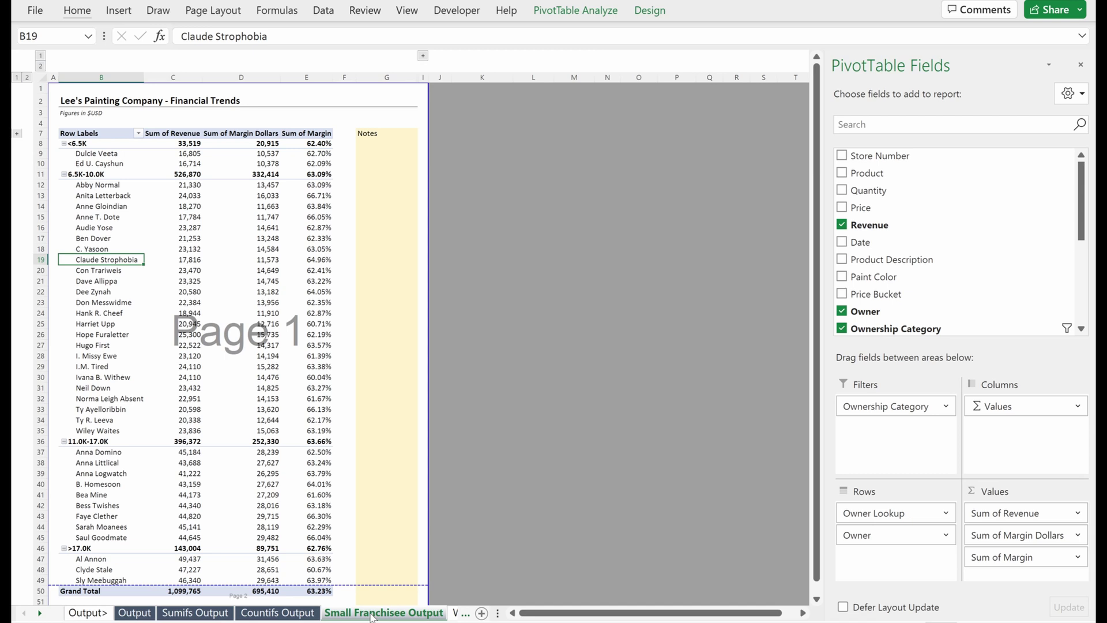
Copy the sheet, delete the pivot table rows, and extend the printed page down to row 35.
{"action": "left_click_drag", "start_coordinate": [372, 615], "coordinate": [61, 609]}
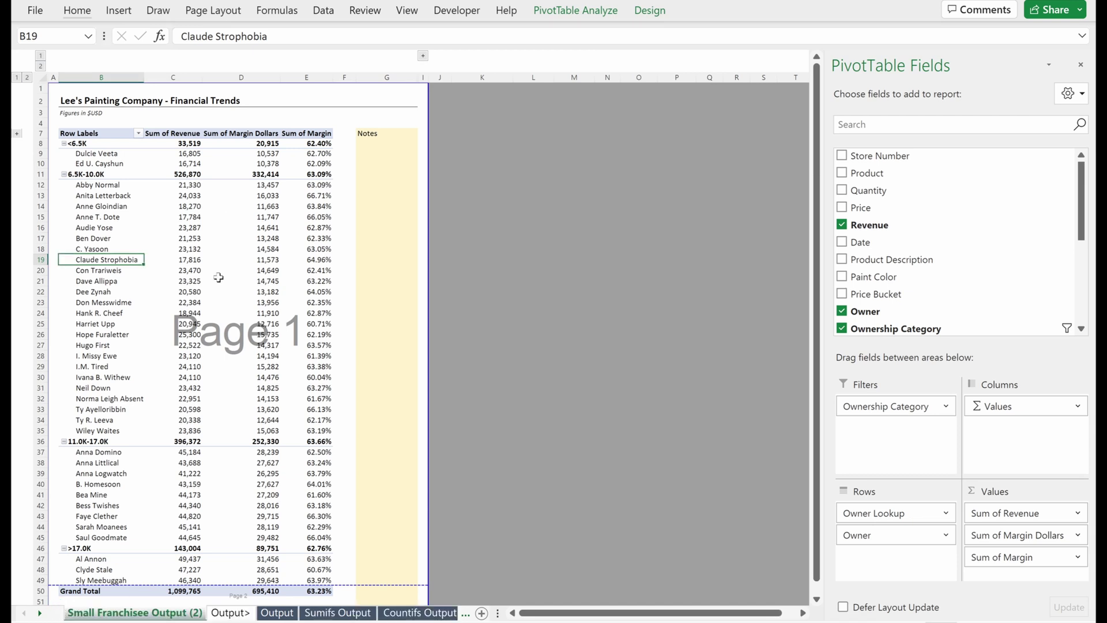
{"action": "left_click", "coordinate": [190, 139]}
{"action": "key", "text": "shift+Down"}
{"action": "key", "text": "shift+Down"}
{"action": "key", "text": "shift+Down"}
{"action": "key", "text": "shift+Down"}
{"action": "key", "text": "shift+Down"}
{"action": "key", "text": "shift+Down"}
{"action": "key", "text": "shift+Down"}
{"action": "key", "text": "shift+Down"}
{"action": "key", "text": "shift+Down"}
{"action": "key", "text": "shift+Down"}
{"action": "key", "text": "shift+Down"}
{"action": "key", "text": "shift+Down"}
{"action": "key", "text": "shift+Down"}
{"action": "key", "text": "shift+Down"}
{"action": "key", "text": "shift+Down"}
{"action": "key", "text": "shift+Down"}
{"action": "key", "text": "shift+Down"}
{"action": "key", "text": "shift+Down"}
{"action": "key", "text": "shift+Down"}
{"action": "key", "text": "shift+Down"}
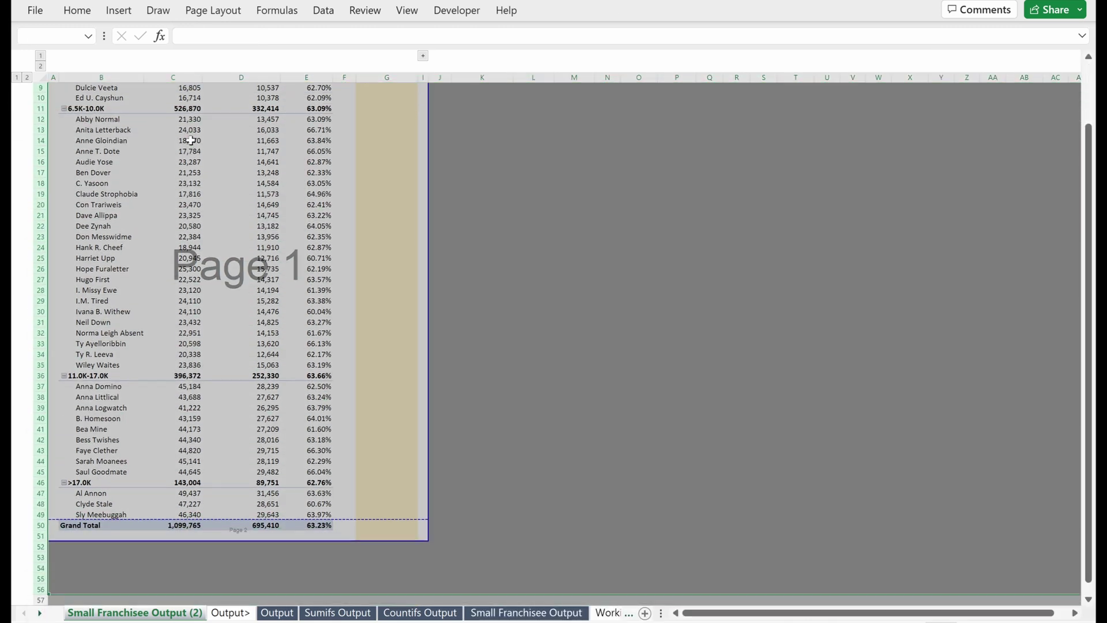
{"action": "key", "text": "ctrl+minus"}
{"action": "left_click", "coordinate": [219, 176]}
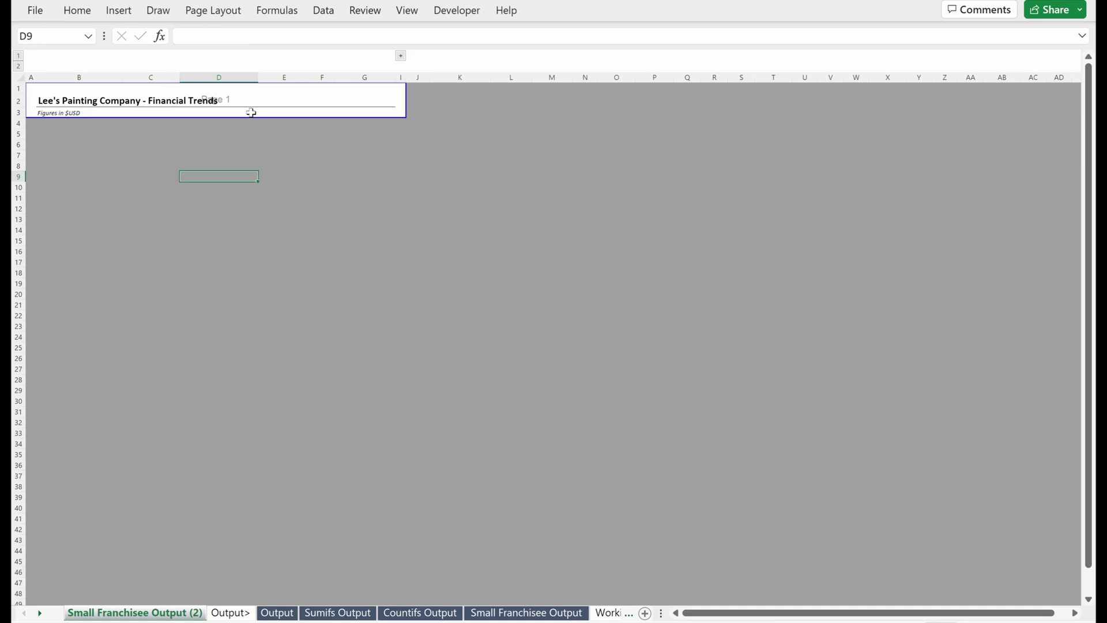
{"action": "left_click_drag", "start_coordinate": [247, 118], "coordinate": [235, 457]}
Clear the Figures in $USD subtitle and change the B2 title to end in 'Franchisee Tracker'.
{"action": "left_click", "coordinate": [78, 112]}
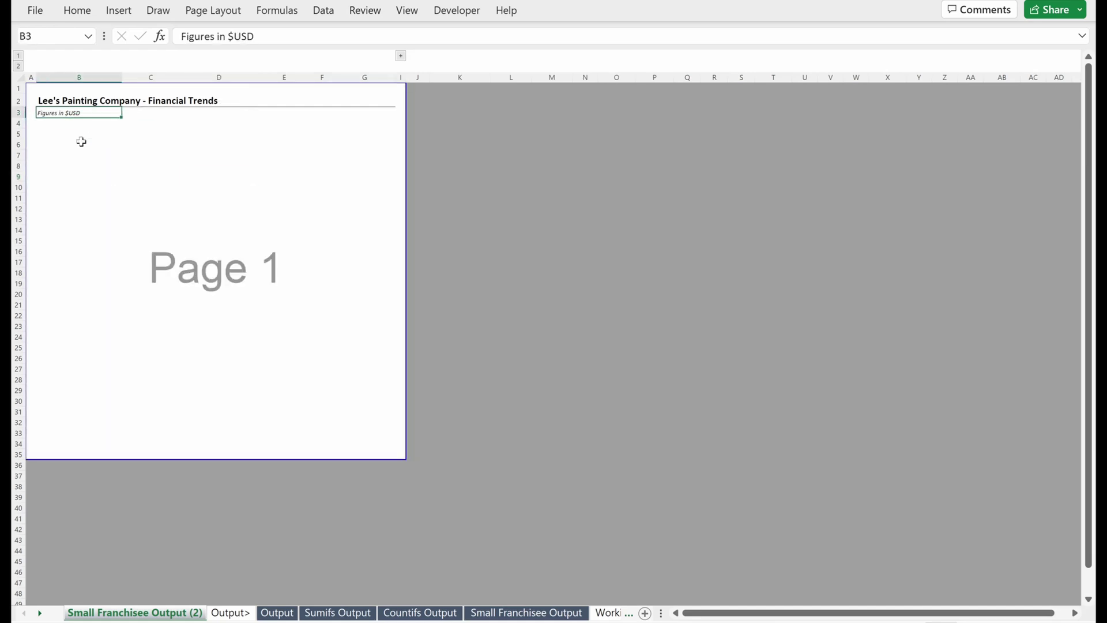
{"action": "key", "text": "Delete"}
{"action": "key", "text": "Up"}
{"action": "key", "text": "F2"}
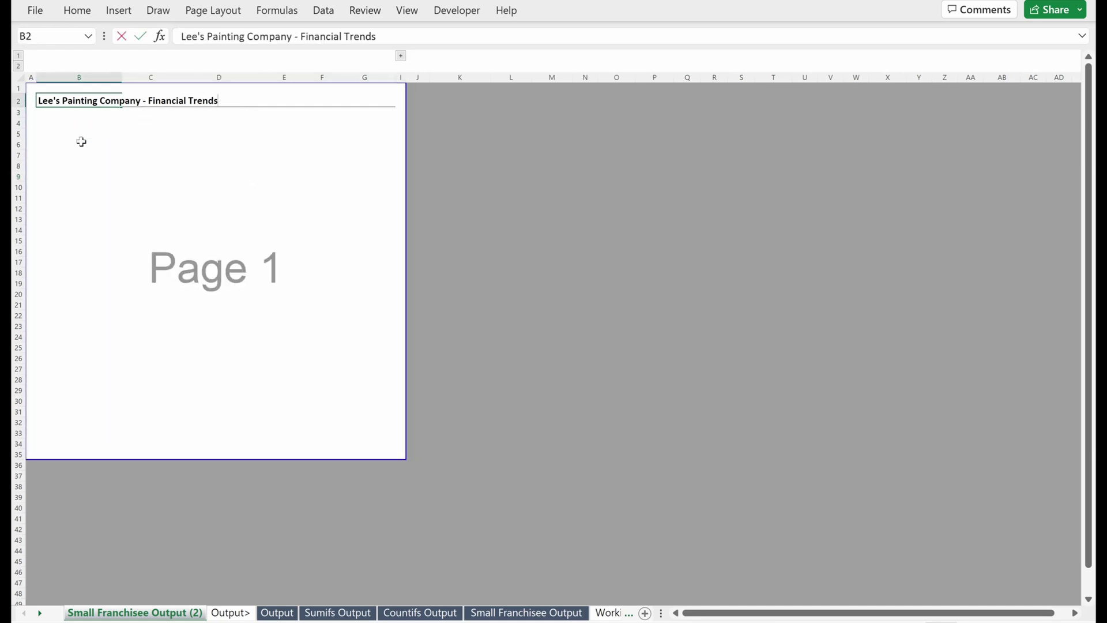
{"action": "key", "text": "ctrl+shift+Left"}
{"action": "key", "text": "ctrl+shift+Left"}
{"action": "type", "text": "Franchisee Tracker"}
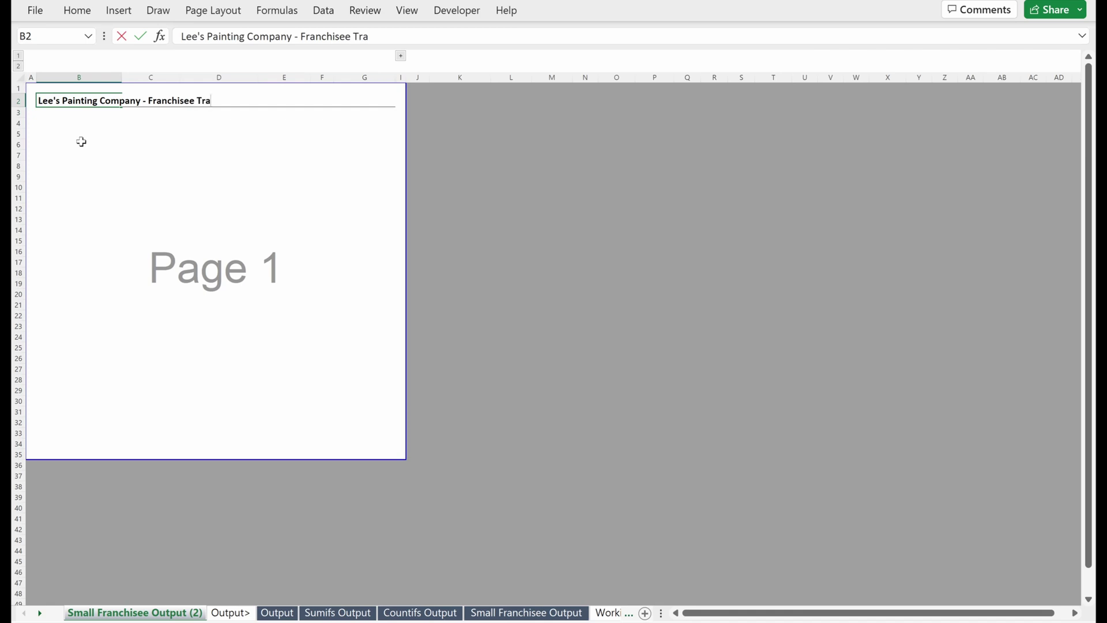
{"action": "key", "text": "Return"}
Unhide column H and widen the printed page out to column Q.
{"action": "key", "text": "Down"}
{"action": "key", "text": "Down"}
{"action": "key", "text": "Down"}
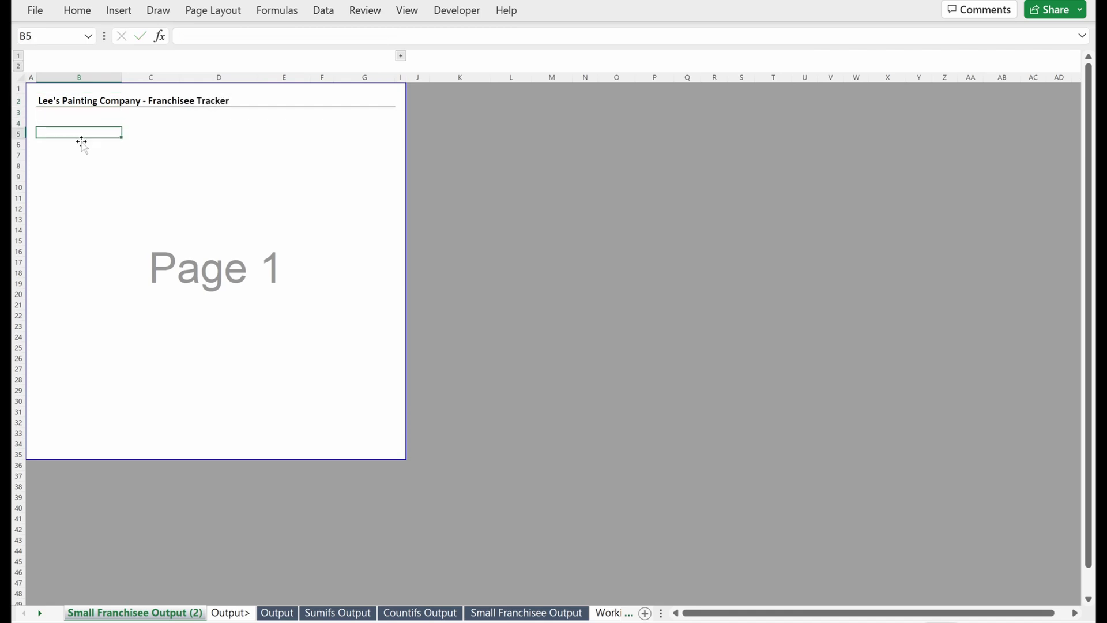
{"action": "left_click", "coordinate": [400, 56]}
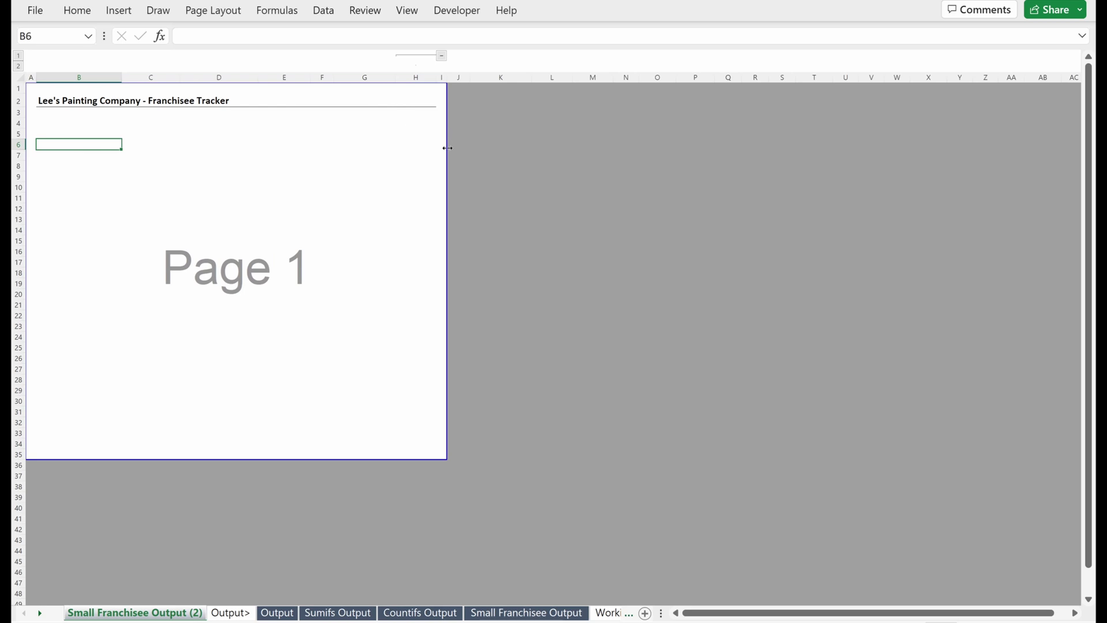
{"action": "left_click_drag", "start_coordinate": [447, 147], "coordinate": [738, 173]}
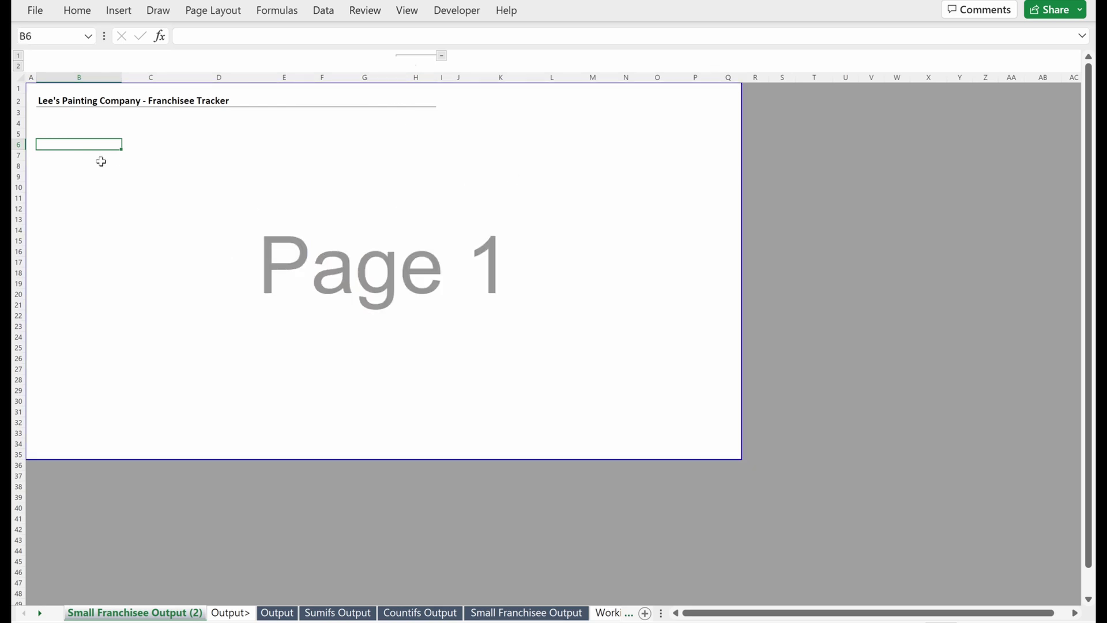
Select cells B5 and B6 on the original pivot table sheet.
{"action": "left_click_drag", "start_coordinate": [91, 133], "coordinate": [93, 142]}
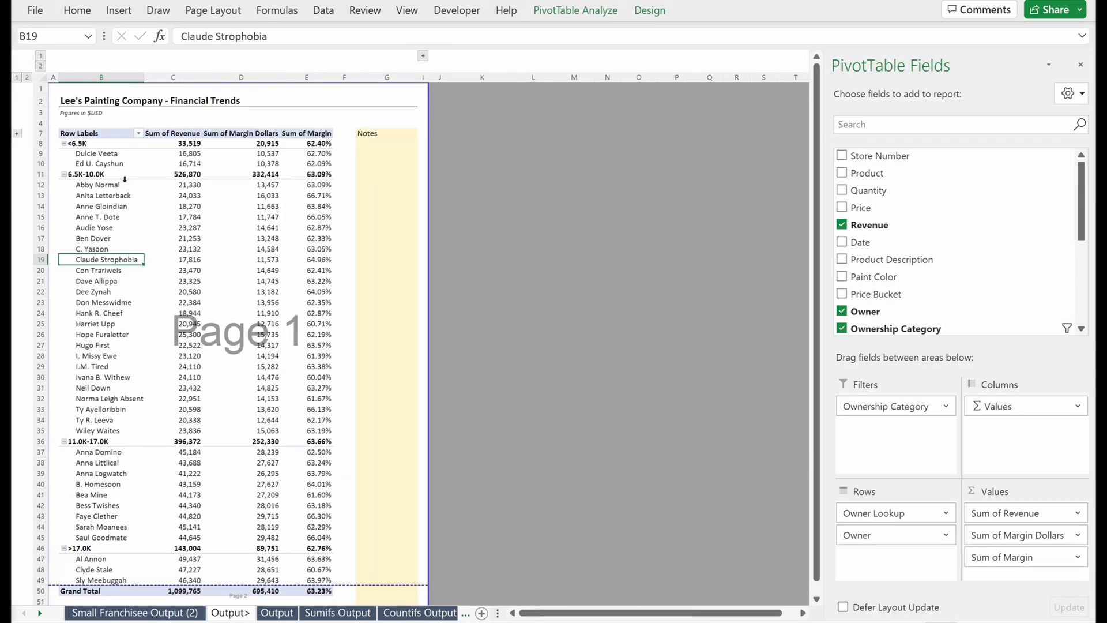
Copy the three >17.0K owners into B8:B10 and the five 6.5K-10.0K owners into B11:B15.
{"action": "scroll", "coordinate": [122, 219], "scroll_direction": "down", "scroll_amount": 2}
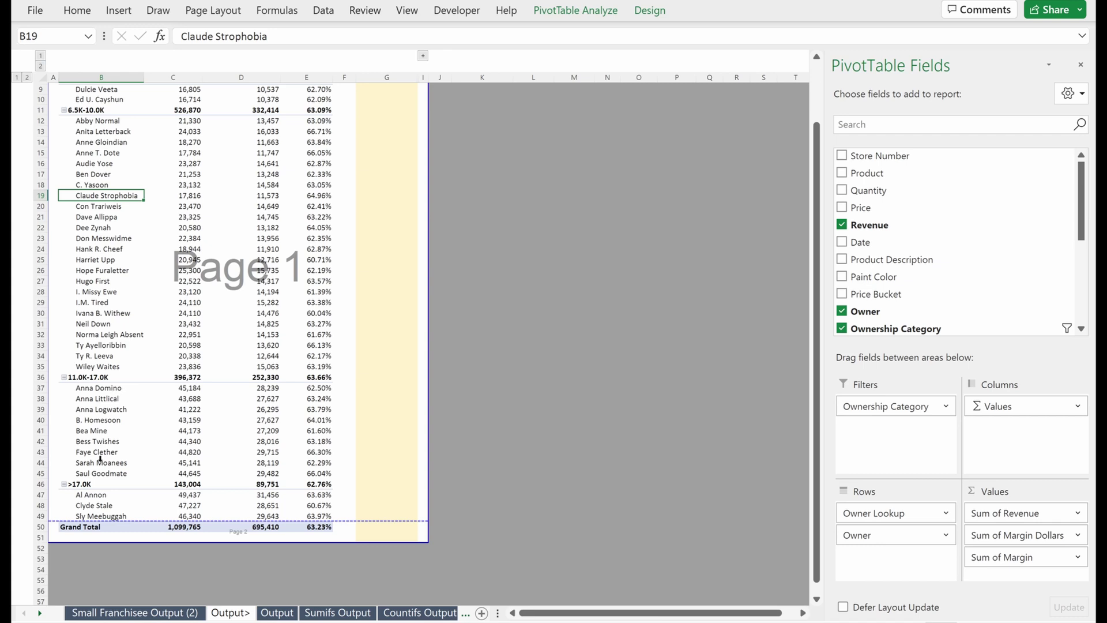
{"action": "left_click_drag", "start_coordinate": [98, 494], "coordinate": [103, 519]}
{"action": "key", "text": "ctrl+c"}
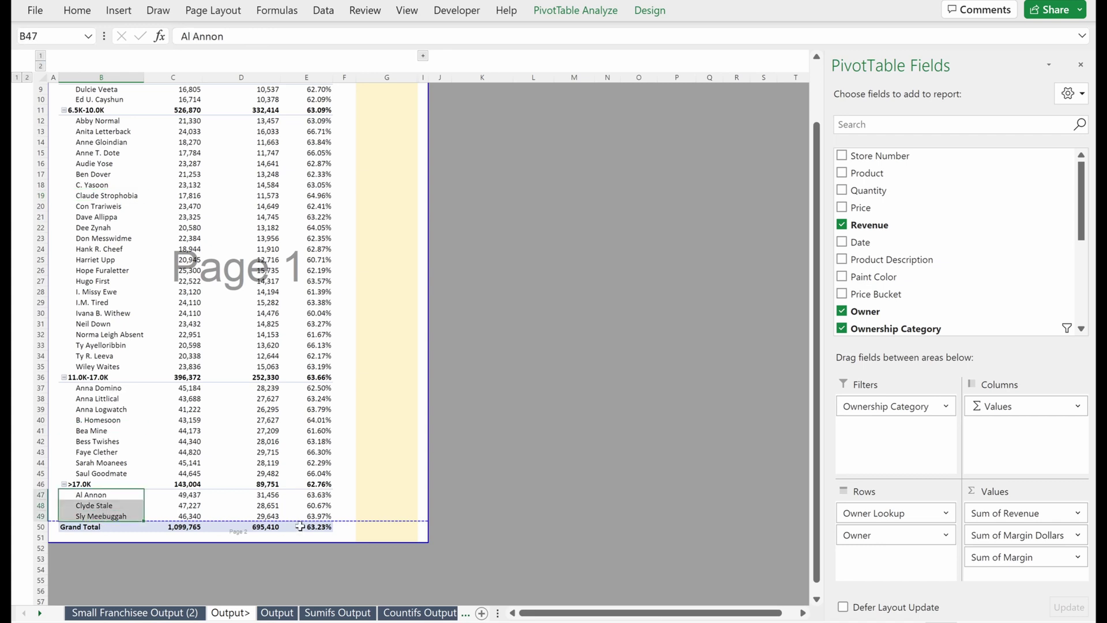
{"action": "key", "text": "ctrl+Page_Up"}
{"action": "left_click", "coordinate": [70, 165]}
{"action": "key", "text": "ctrl+v"}
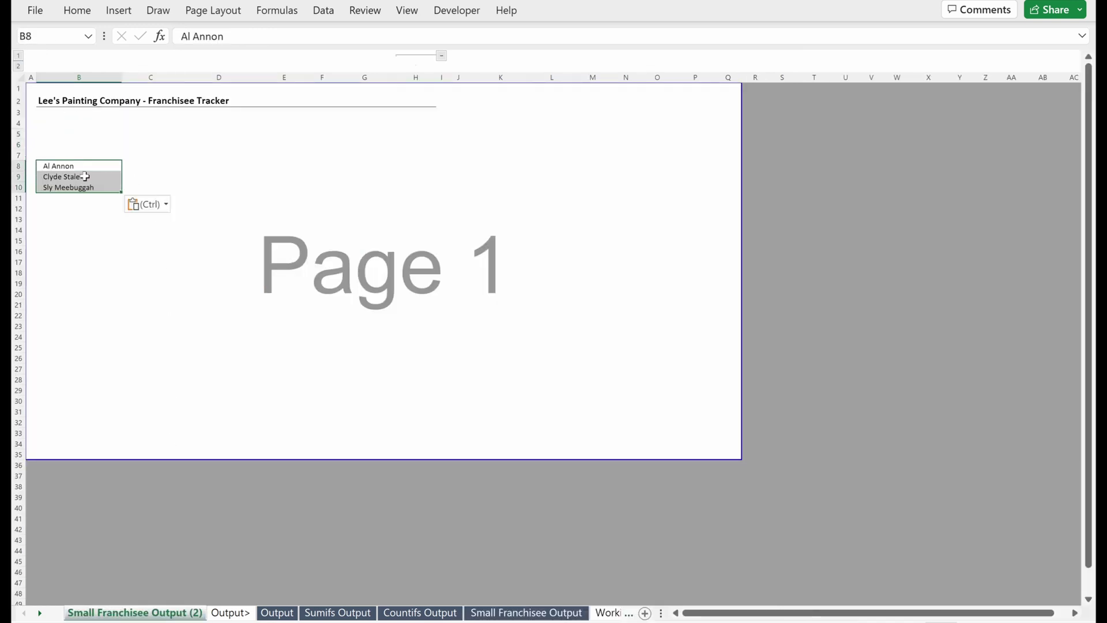
{"action": "key", "text": "ctrl+Page_Down"}
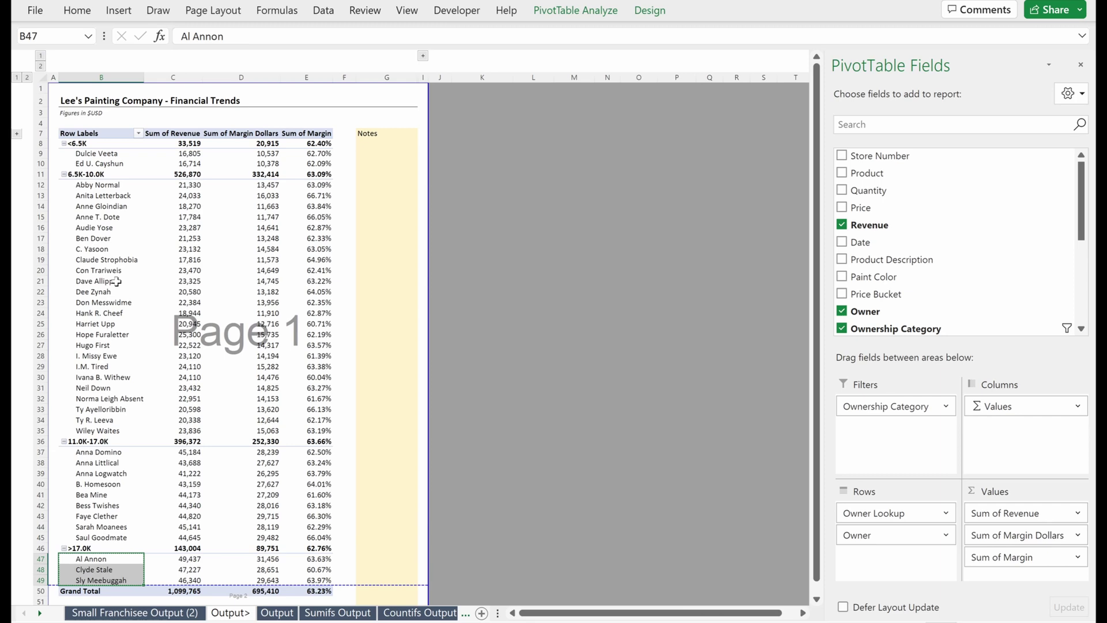
{"action": "left_click_drag", "start_coordinate": [117, 280], "coordinate": [116, 326]}
{"action": "key", "text": "ctrl+c"}
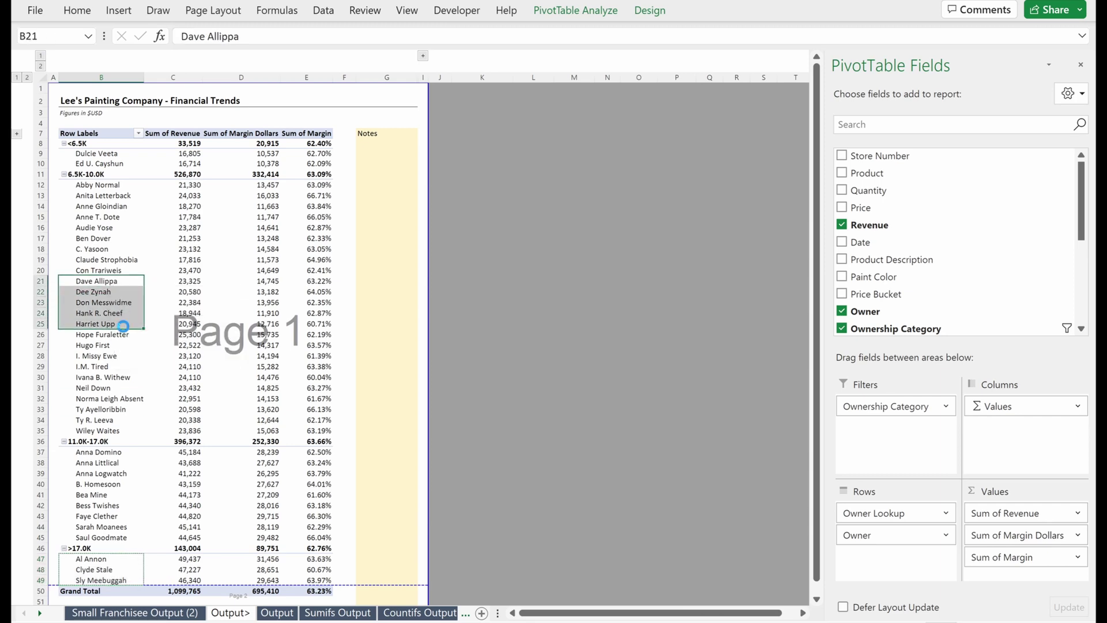
{"action": "key", "text": "ctrl+Page_Up"}
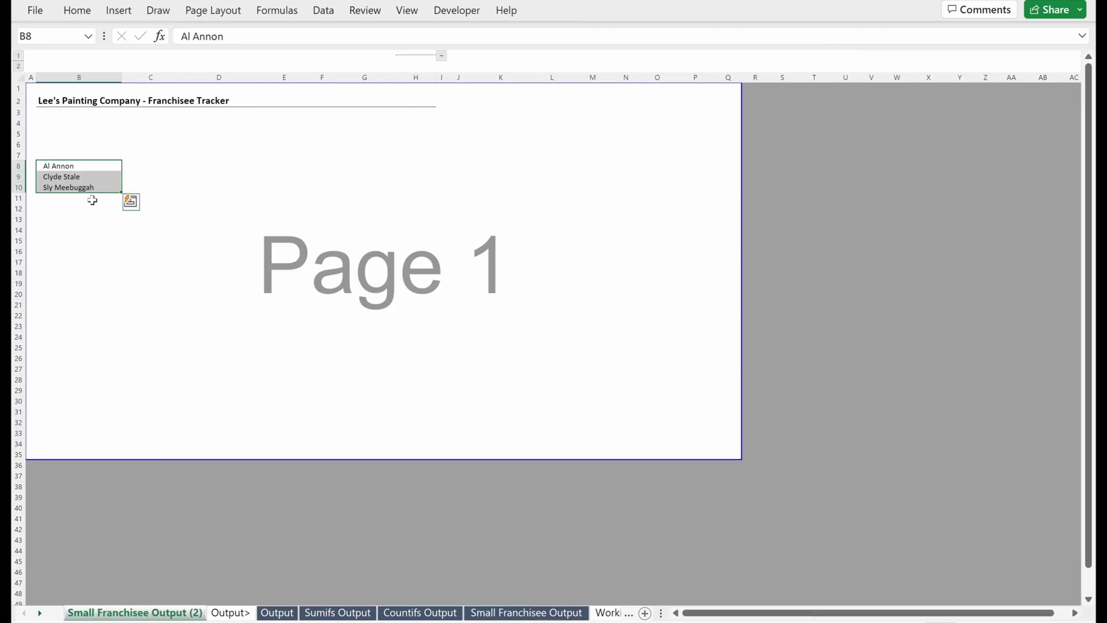
{"action": "left_click", "coordinate": [91, 197]}
{"action": "key", "text": "ctrl+v"}
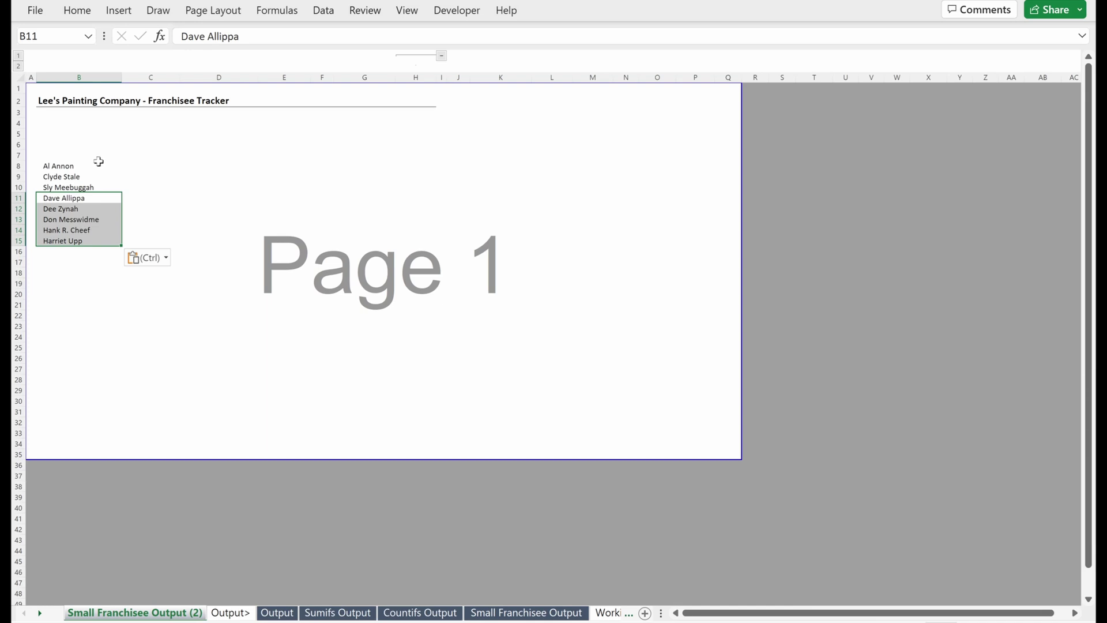
Add an underlined, italic 'Franchisee' heading in B7.
{"action": "left_click", "coordinate": [96, 157]}
{"action": "type", "text": "Franchisee"}
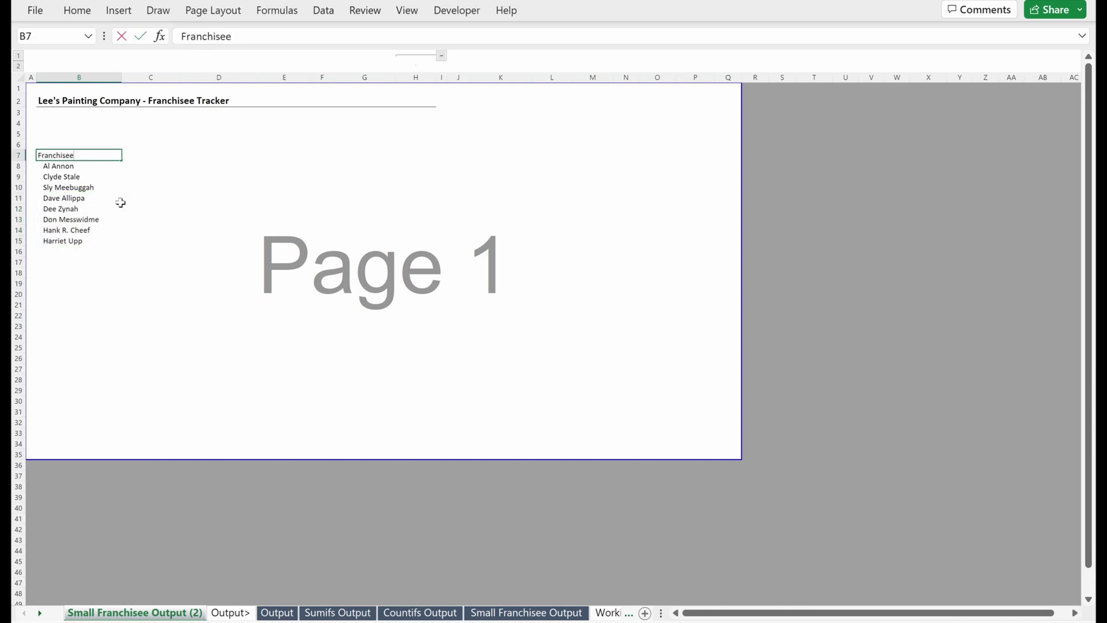
{"action": "key", "text": "Return"}
{"action": "key", "text": "Up"}
{"action": "key", "text": "ctrl+u"}
{"action": "key", "text": "ctrl+i"}
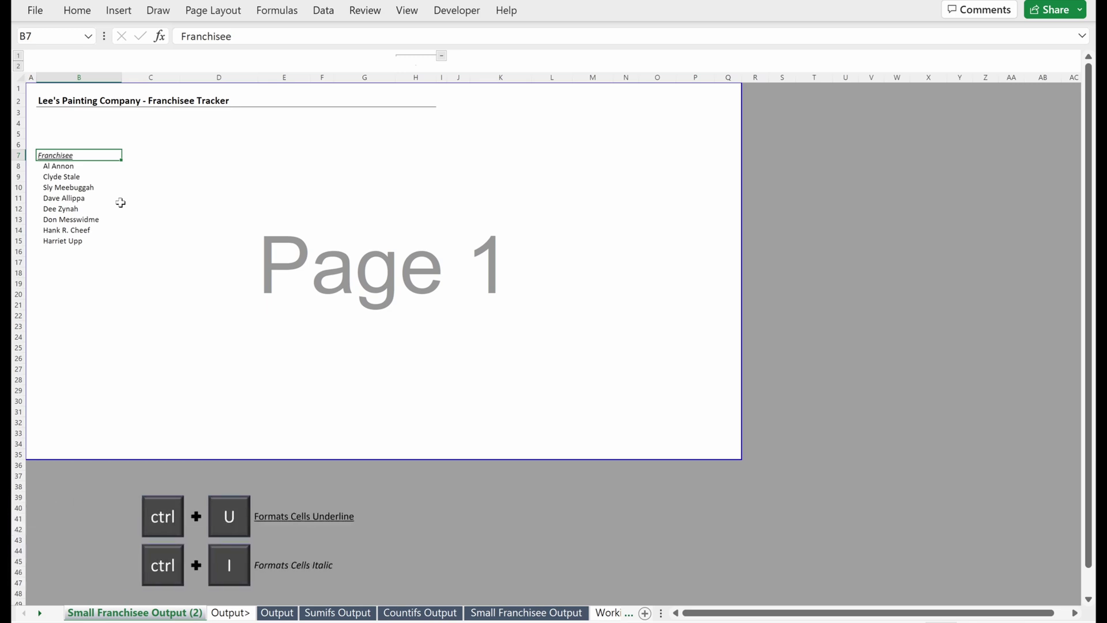
Check the pasted owner names in B8:B10, finishing on cell C6.
{"action": "key", "text": "Down"}
{"action": "key", "text": "Down"}
{"action": "key", "text": "Down"}
{"action": "key", "text": "F2"}
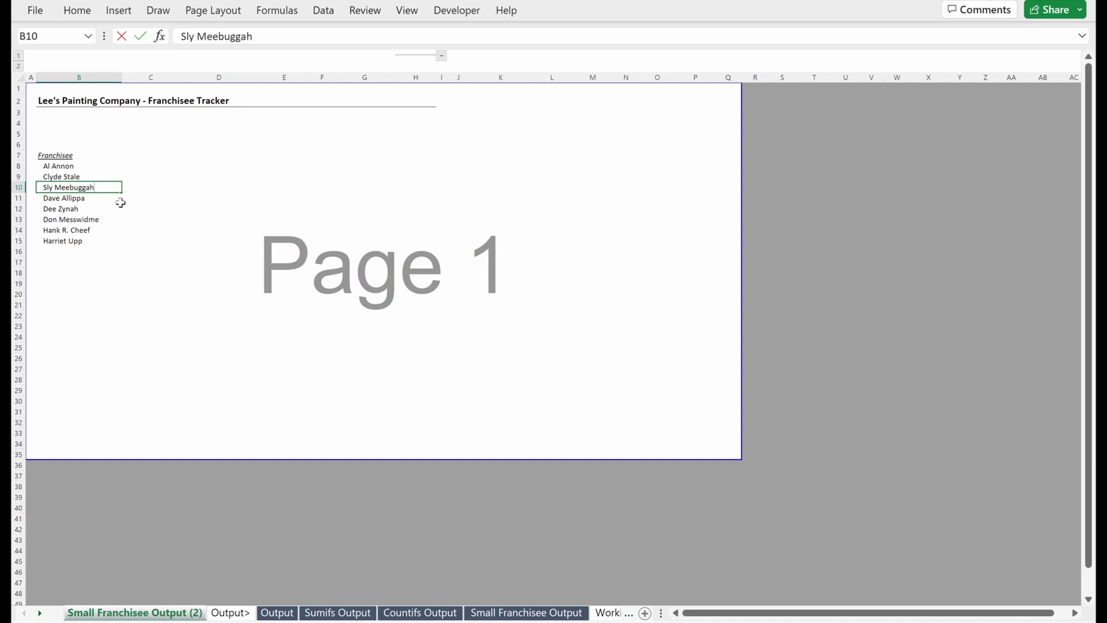
{"action": "key", "text": "Up"}
{"action": "key", "text": "Up"}
{"action": "key", "text": "F2"}
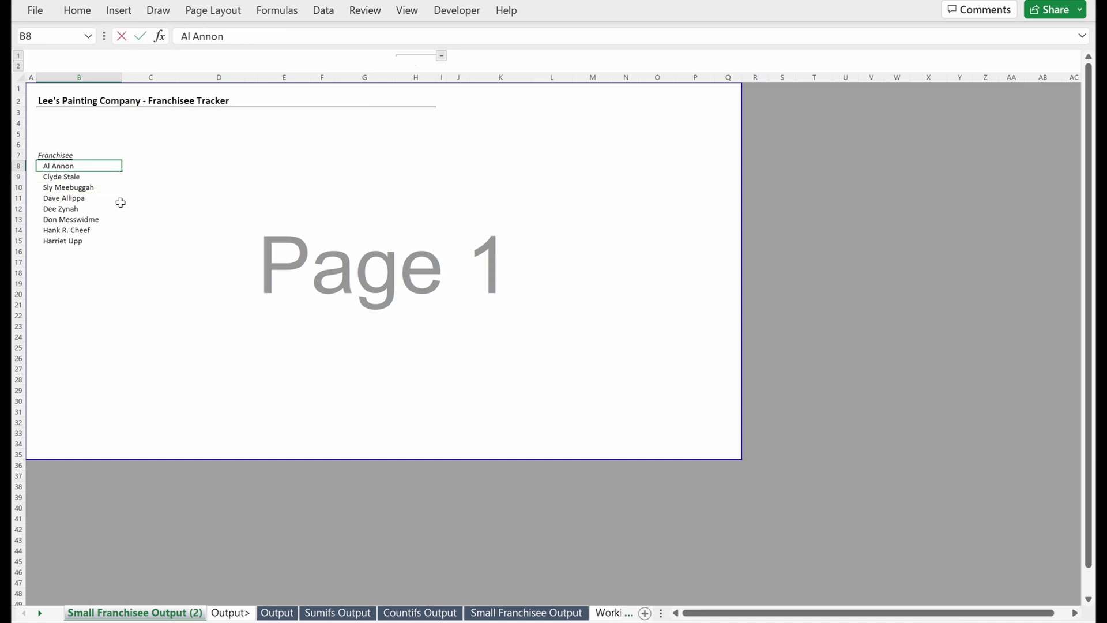
{"action": "key", "text": "Up"}
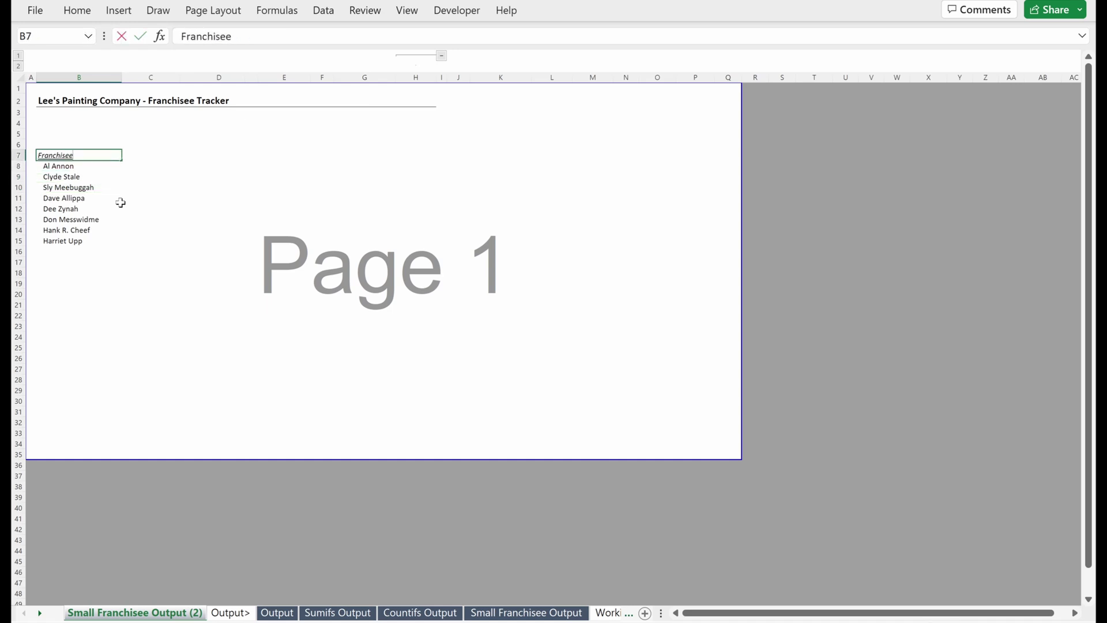
{"action": "key", "text": "Up"}
{"action": "key", "text": "Right"}
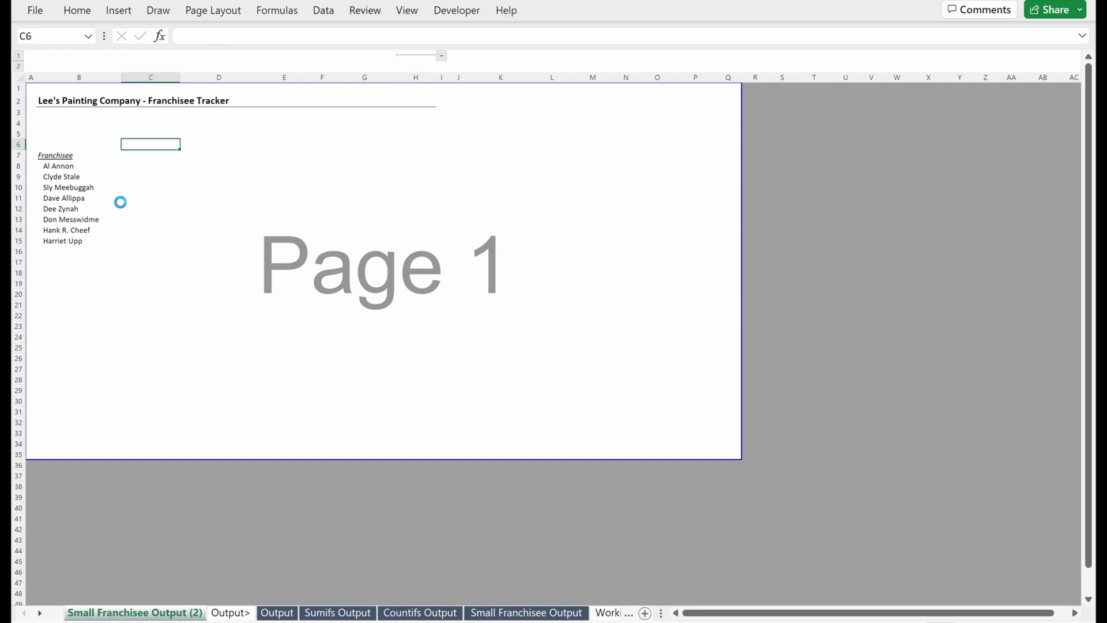
Enter the 'Aligned' heading in C6 and 'Yes' for the first two franchisees in C8 and C9.
{"action": "left_click_drag", "start_coordinate": [173, 144], "coordinate": [328, 158]}
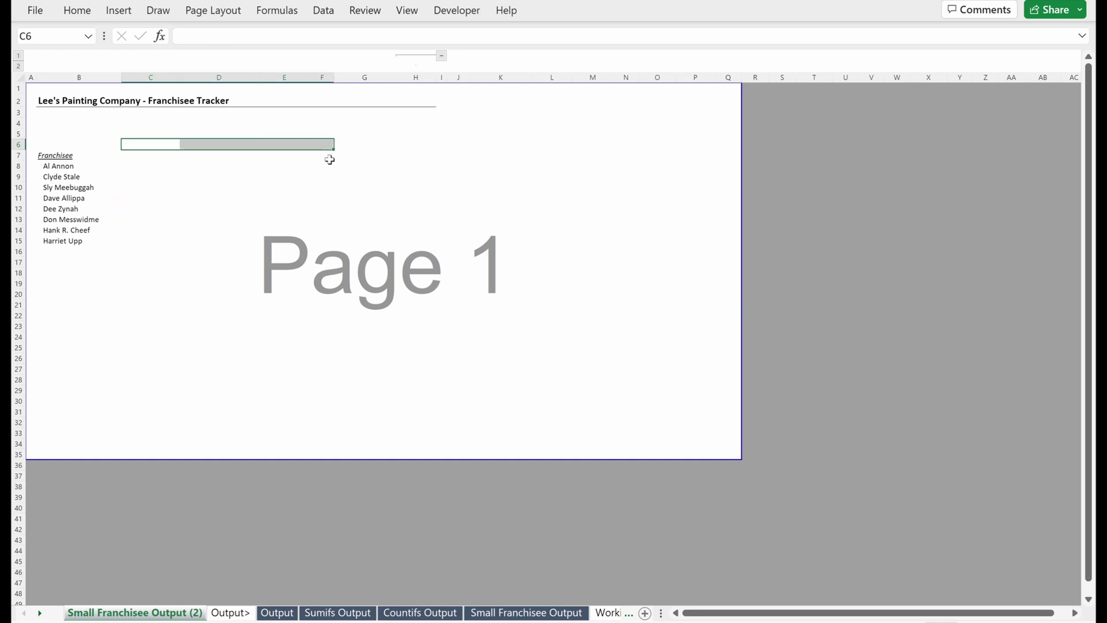
{"action": "left_click", "coordinate": [272, 144]}
{"action": "left_click_drag", "start_coordinate": [178, 136], "coordinate": [572, 138]}
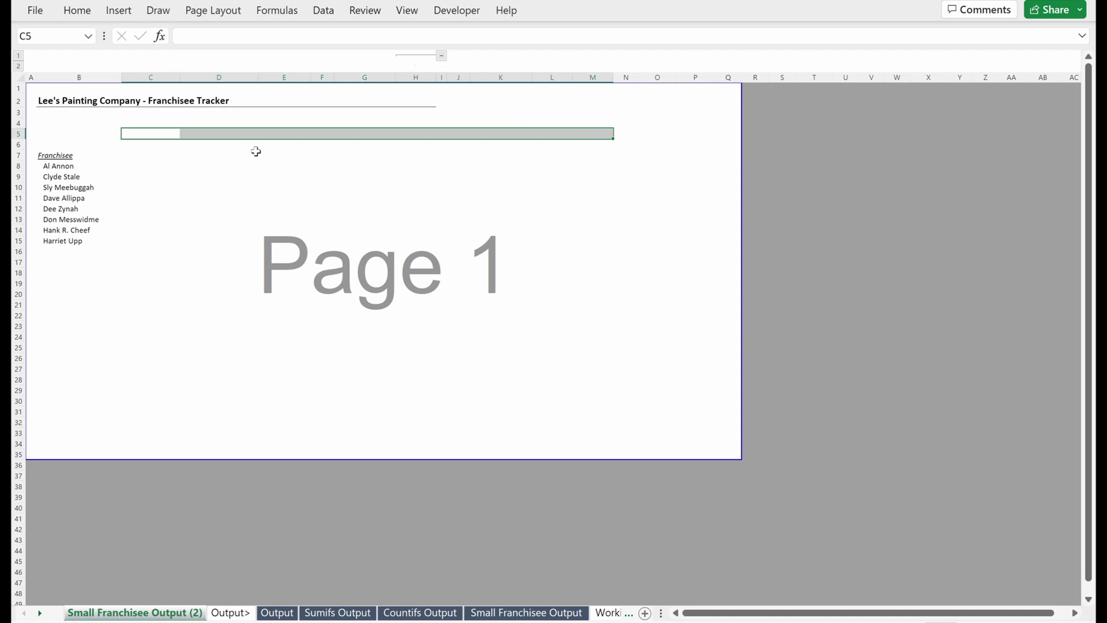
{"action": "left_click", "coordinate": [165, 144]}
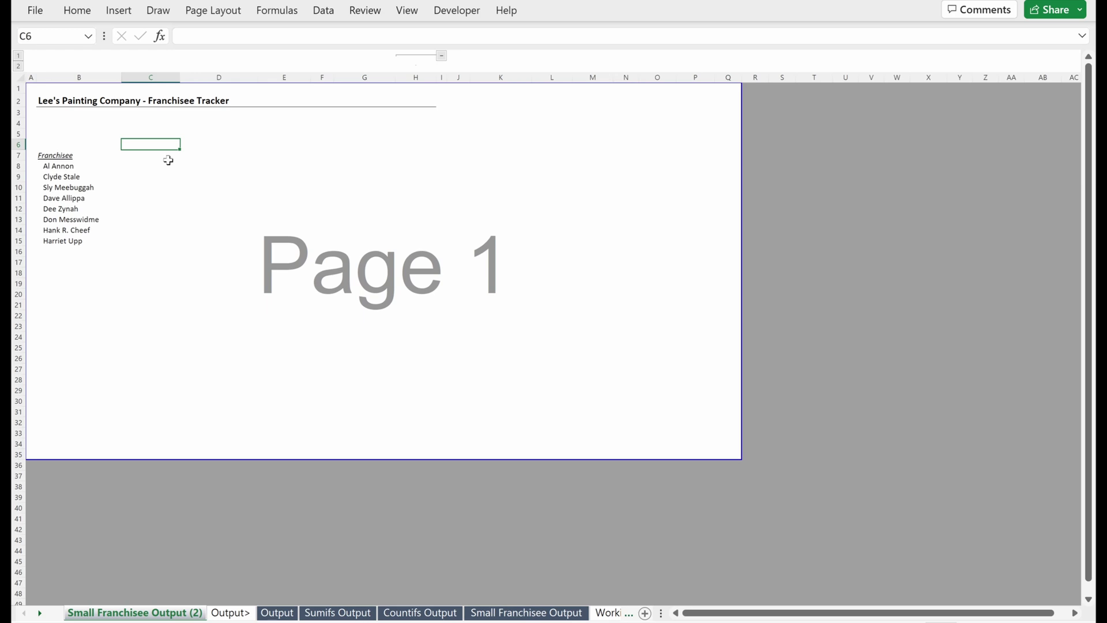
{"action": "type", "text": "Aligned"}
{"action": "key", "text": "Return"}
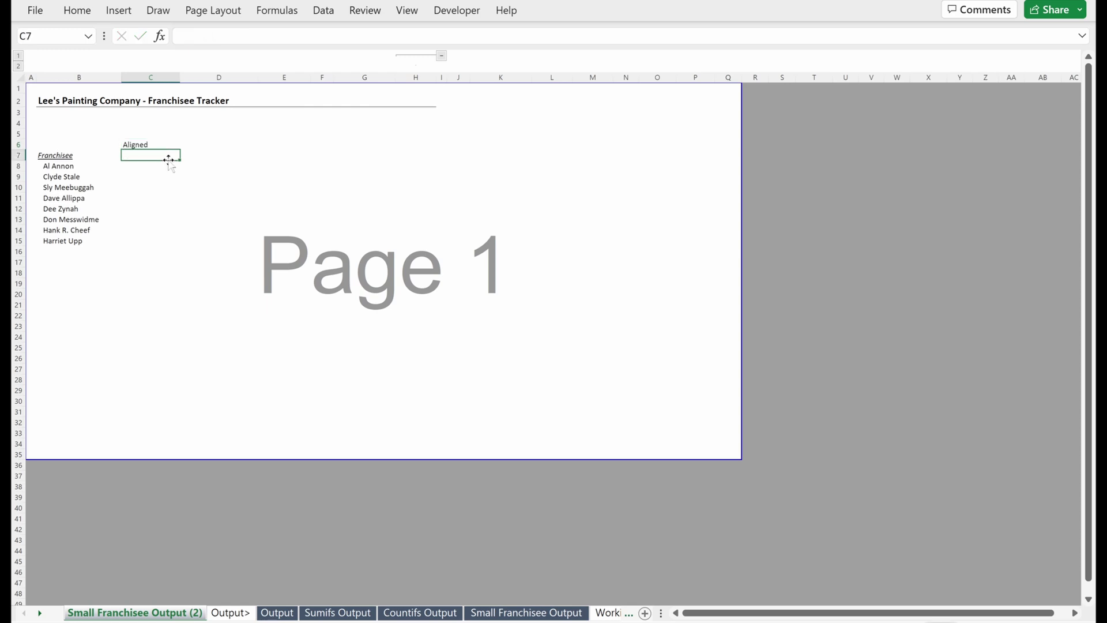
{"action": "key", "text": "Return"}
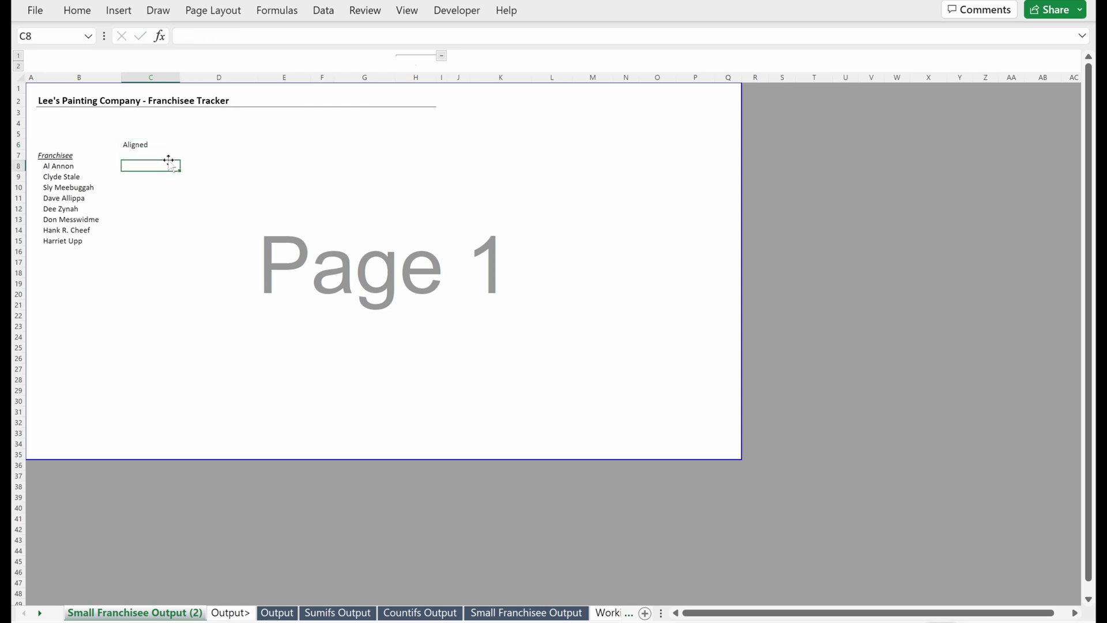
{"action": "type", "text": "Yes"}
{"action": "key", "text": "Return"}
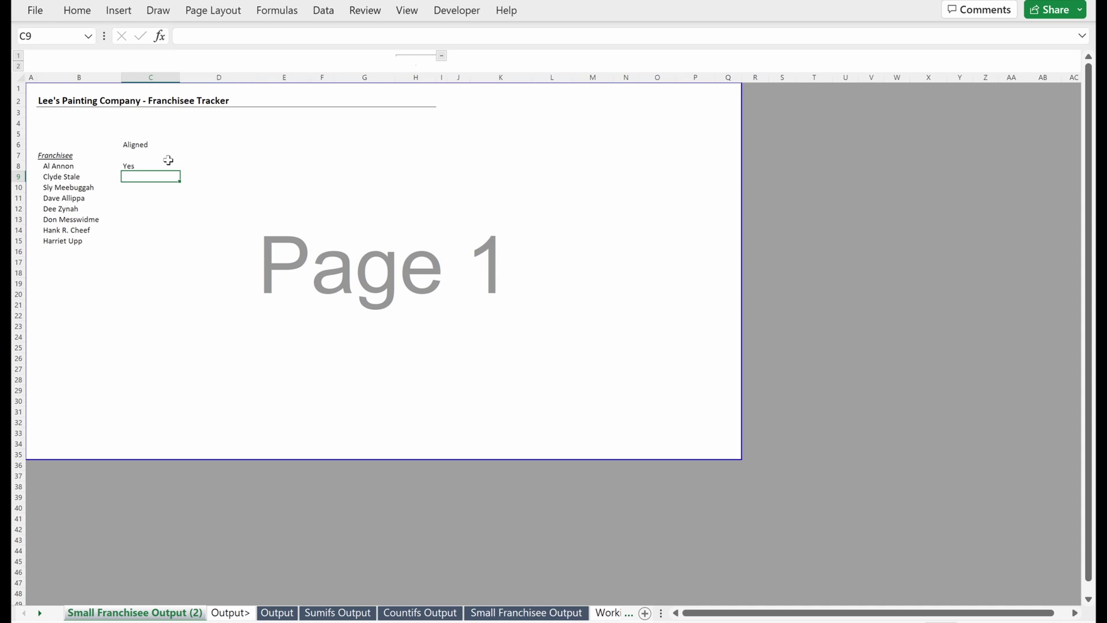
{"action": "type", "text": "Yes"}
{"action": "key", "text": "Up"}
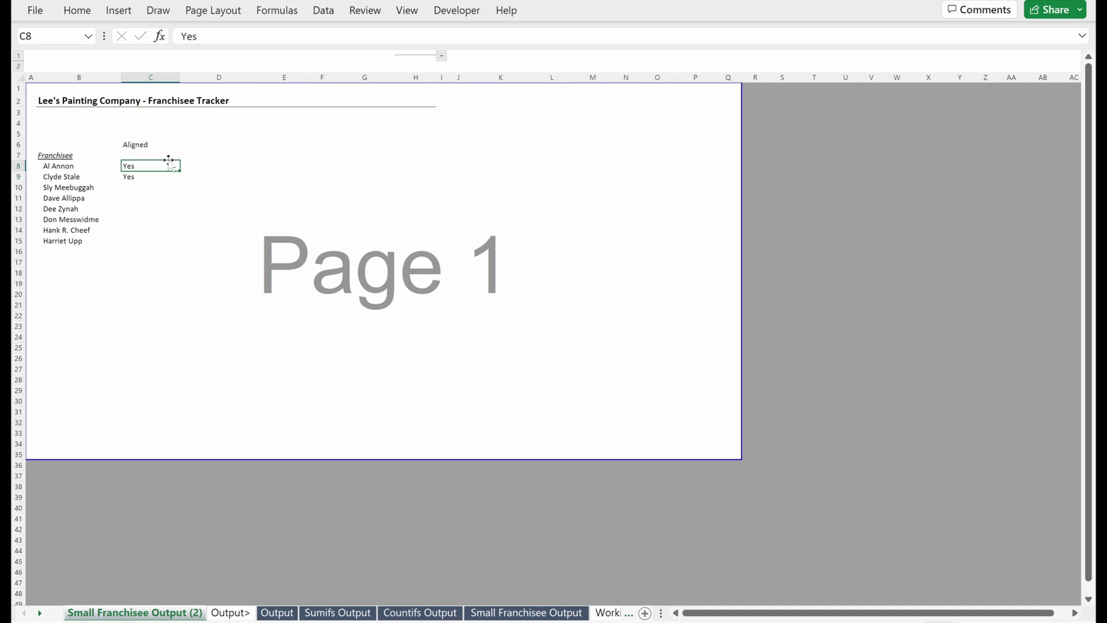
Type headers Write Draft Email, Send Email, Schedule Interview, Write Interview Guide, Complete Interview, Summarize Findings in D6:I6.
{"action": "key", "text": "Up"}
{"action": "key", "text": "Up"}
{"action": "key", "text": "Right"}
{"action": "type", "text": "Wr"}
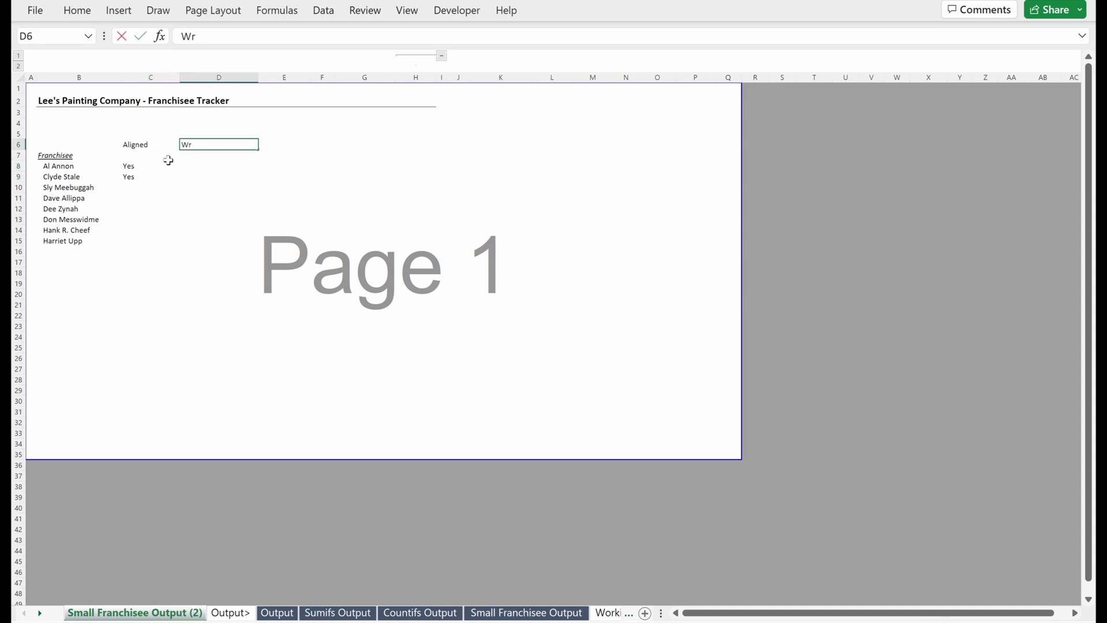
{"action": "type", "text": "ite Draft Email"}
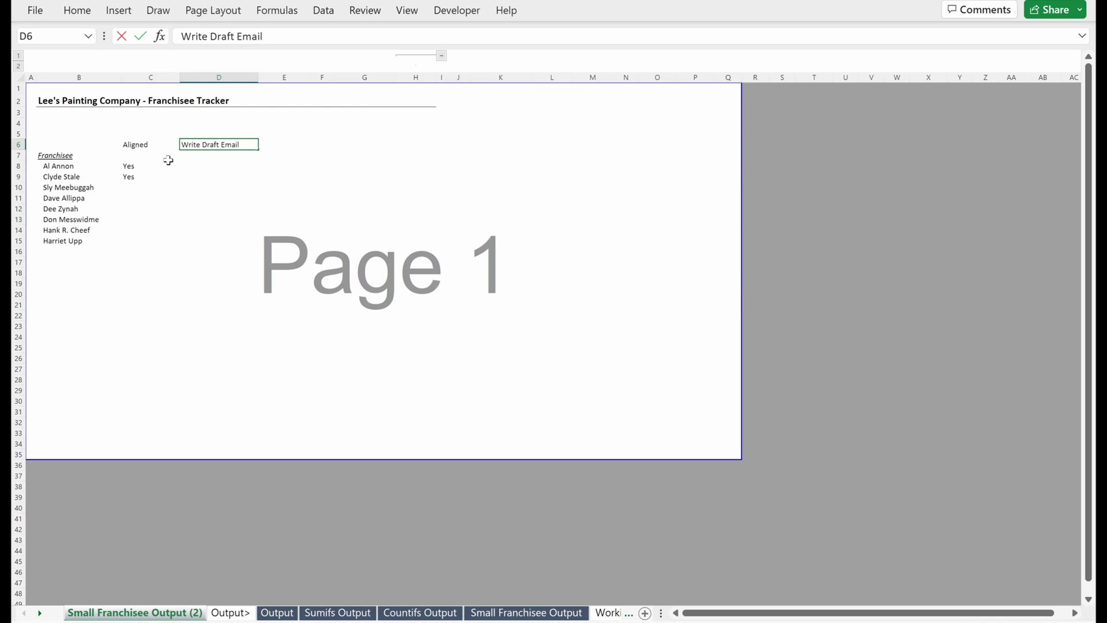
{"action": "key", "text": "Right"}
{"action": "type", "text": "Se"}
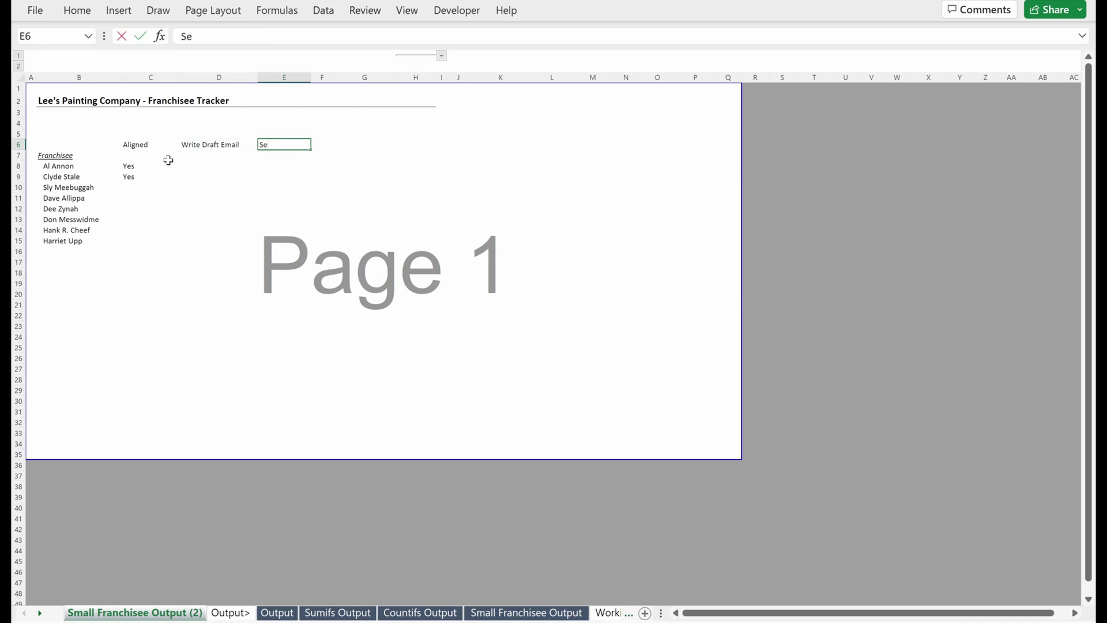
{"action": "type", "text": "nd Email"}
{"action": "key", "text": "Right"}
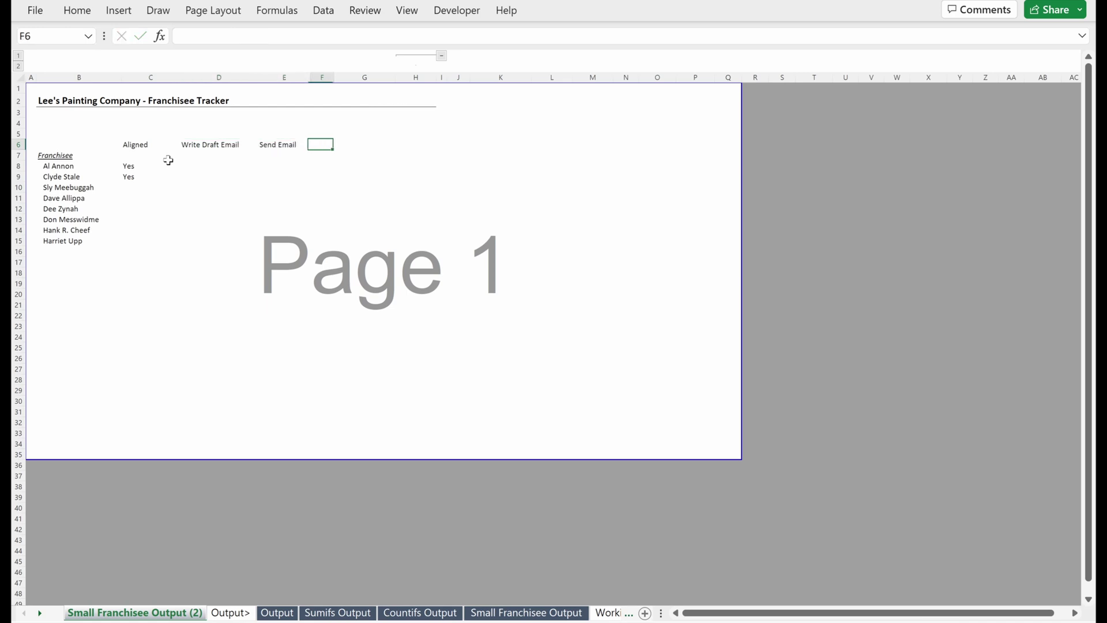
{"action": "type", "text": "Schedule Interview"}
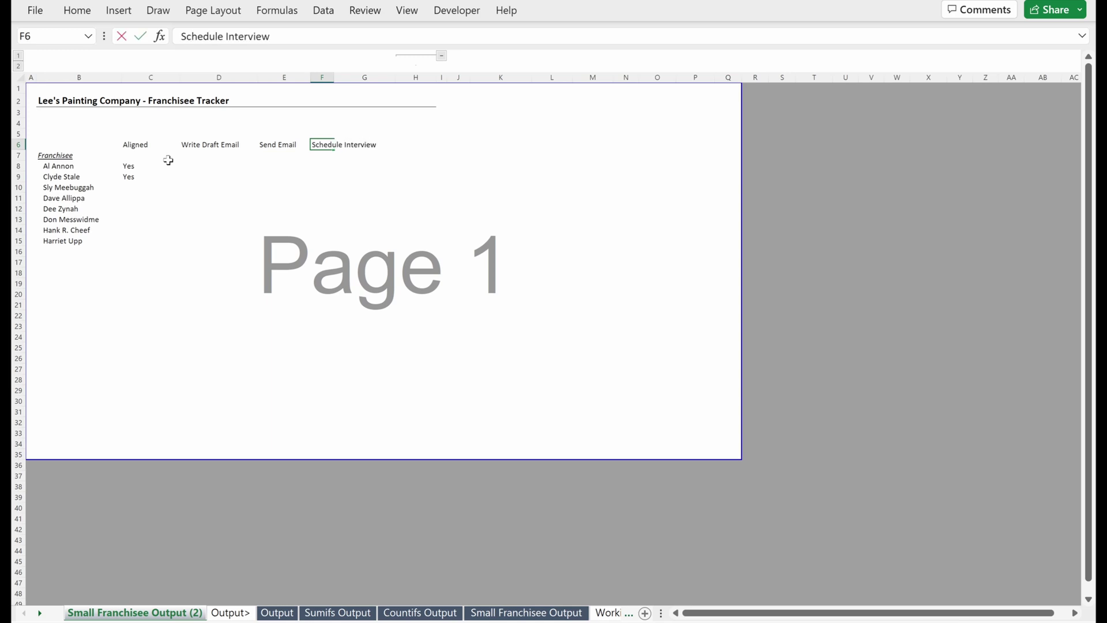
{"action": "key", "text": "Right"}
{"action": "type", "text": "Write"}
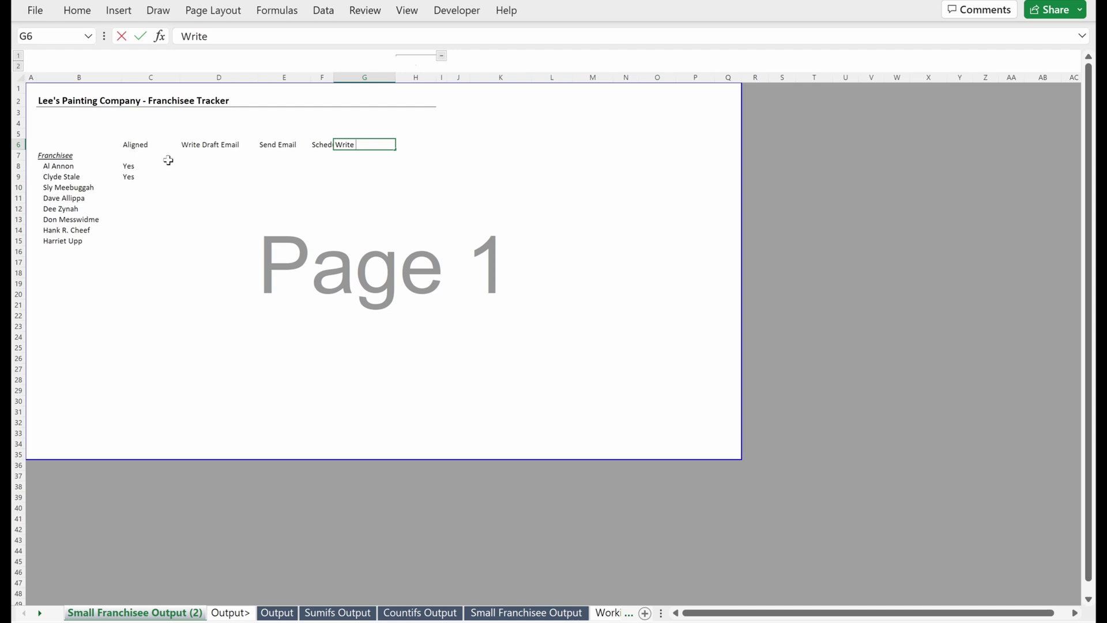
{"action": "type", "text": "rInterview Guid"}
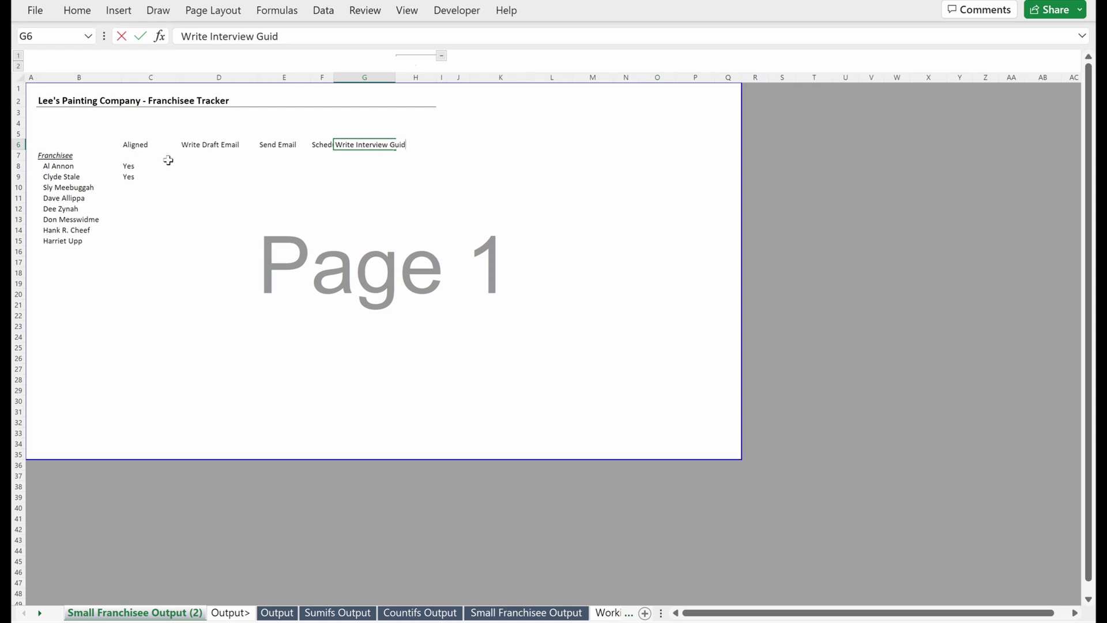
{"action": "type", "text": "e"}
{"action": "key", "text": "Right"}
{"action": "type", "text": "COmplet"}
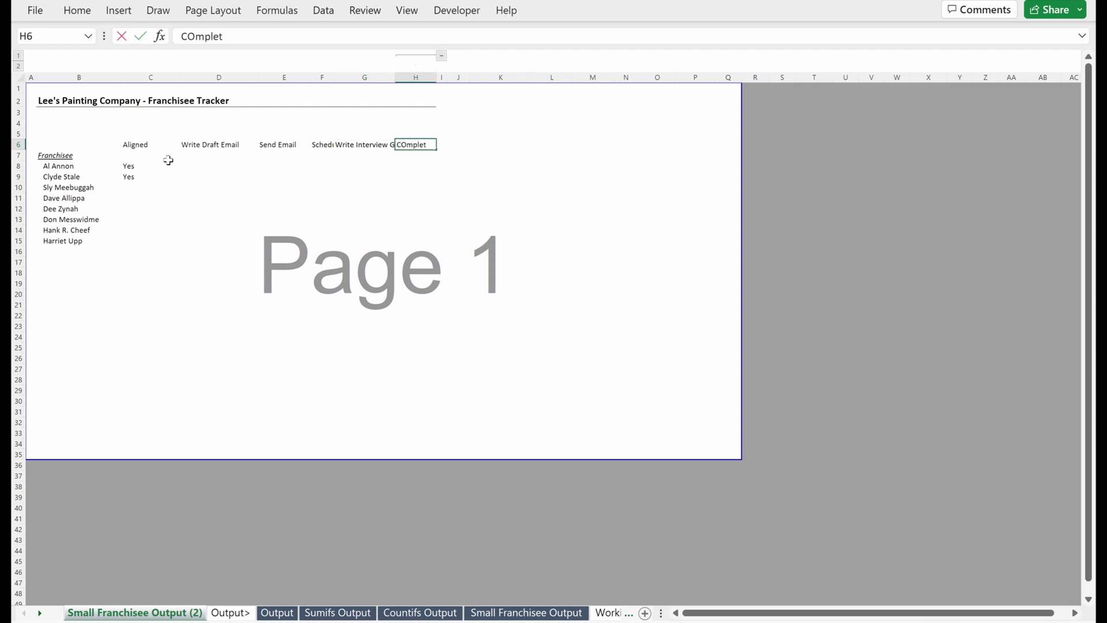
{"action": "type", "text": "e Interview"}
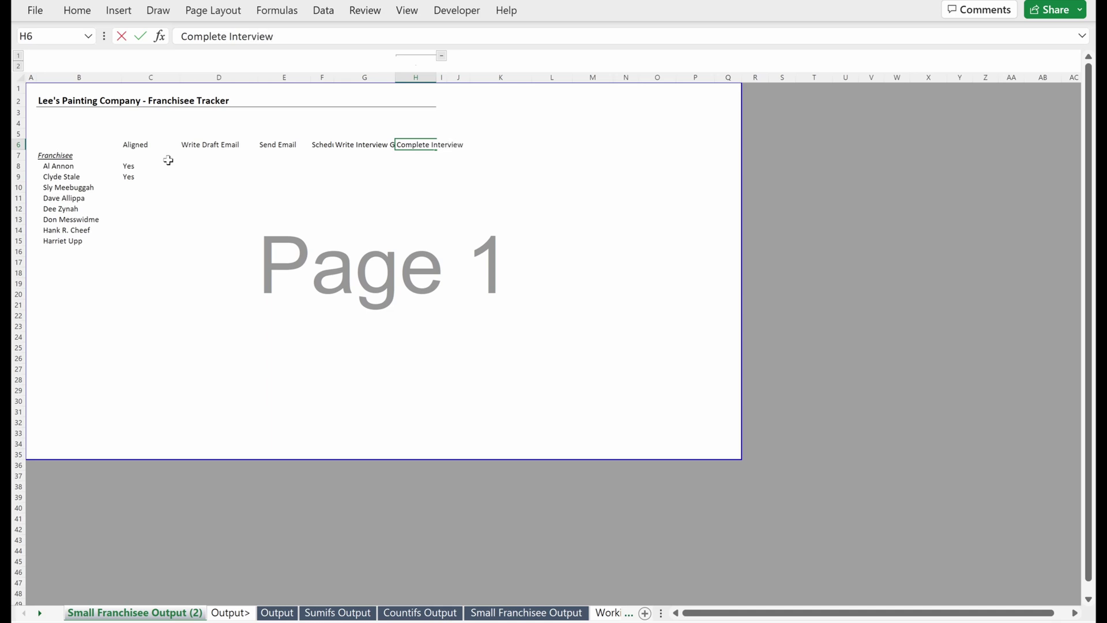
{"action": "key", "text": "Right"}
{"action": "type", "text": "Summarize Fl"}
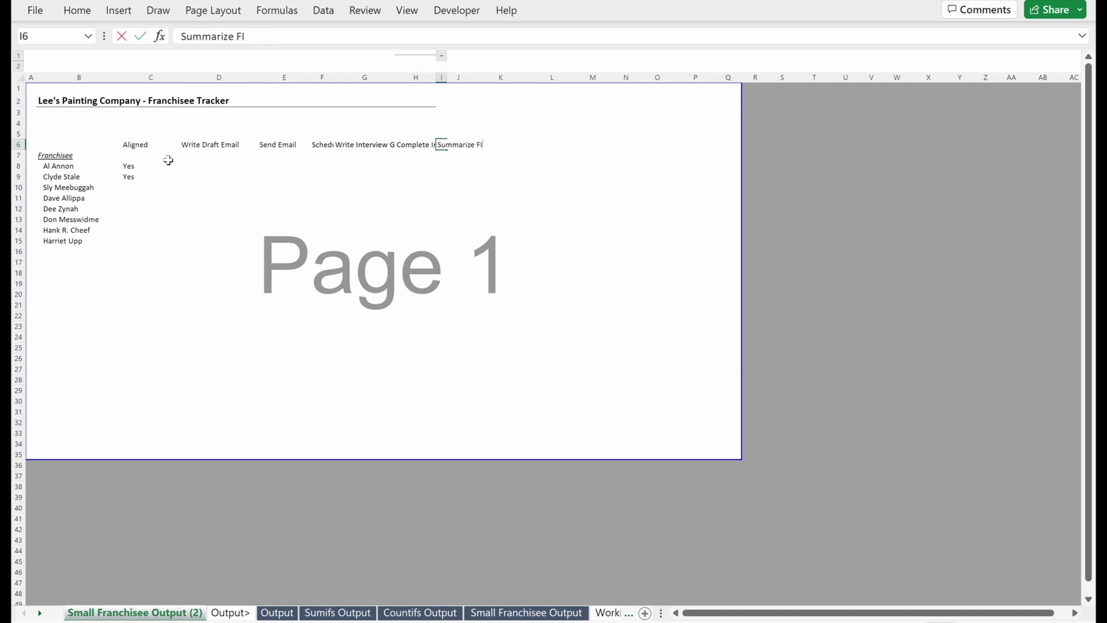
{"action": "type", "text": "ndings"}
{"action": "key", "text": "Return"}
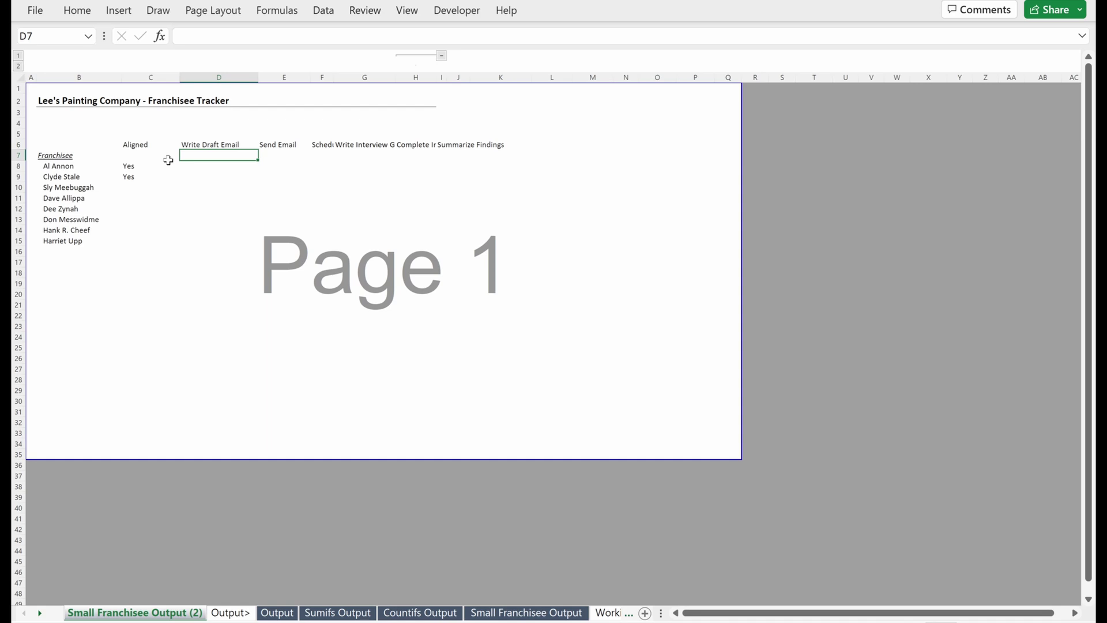
Select the header row C6:I6.
{"action": "key", "text": "Up"}
{"action": "key", "text": "Left"}
{"action": "key", "text": "ctrl+shift+Right"}
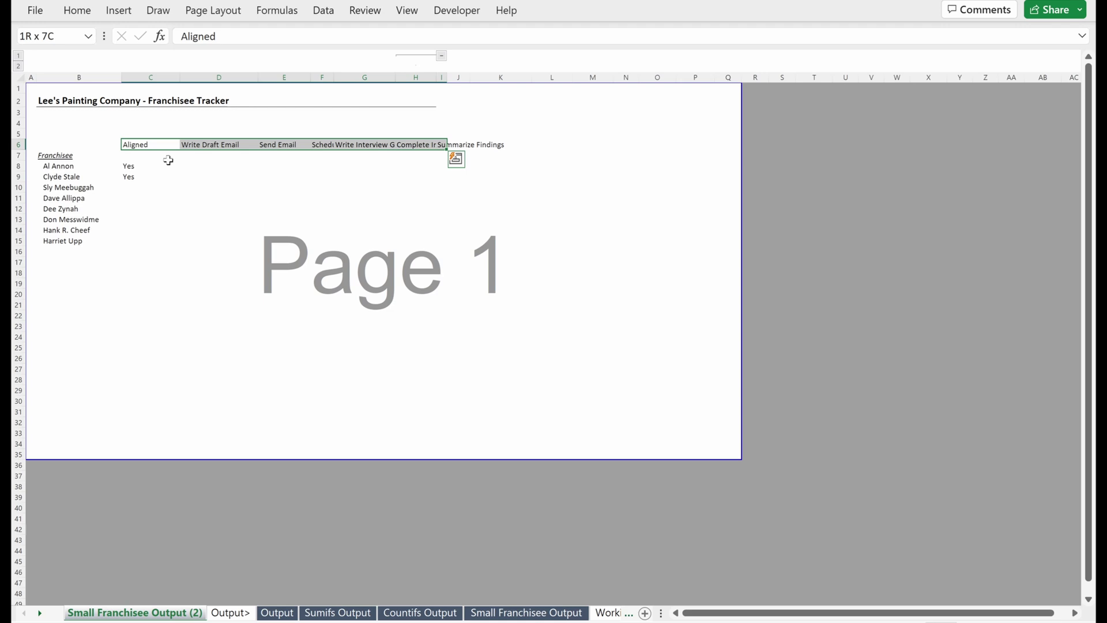
Set columns C through I to width 12, then change them to 18.
{"action": "key", "text": "alt"}
{"action": "key", "text": "h"}
{"action": "key", "text": "o"}
{"action": "key", "text": "w"}
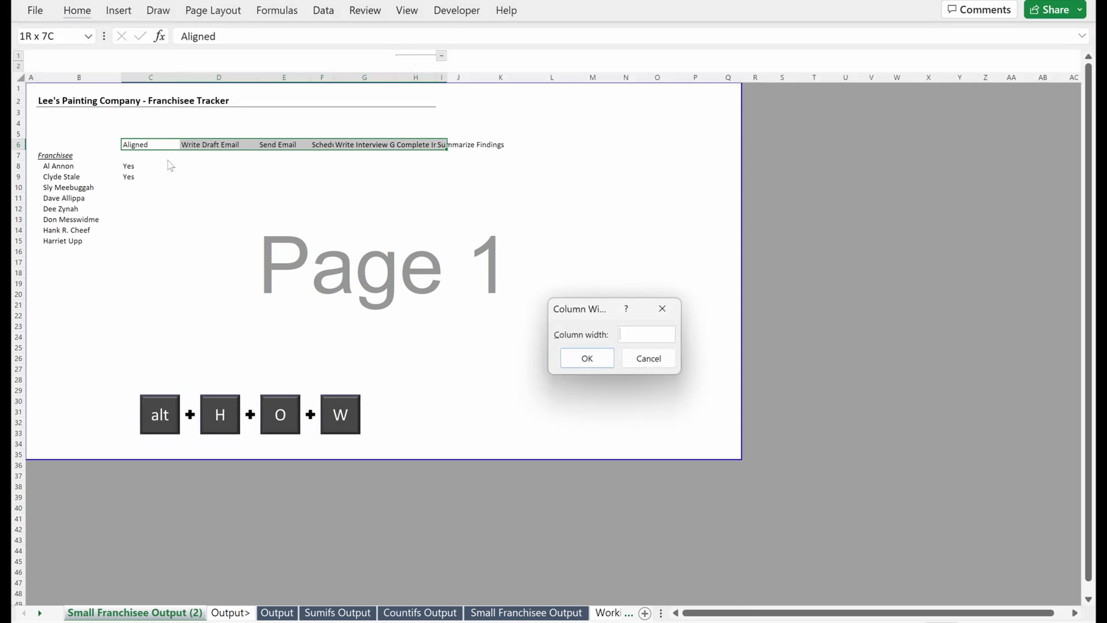
{"action": "type", "text": "12"}
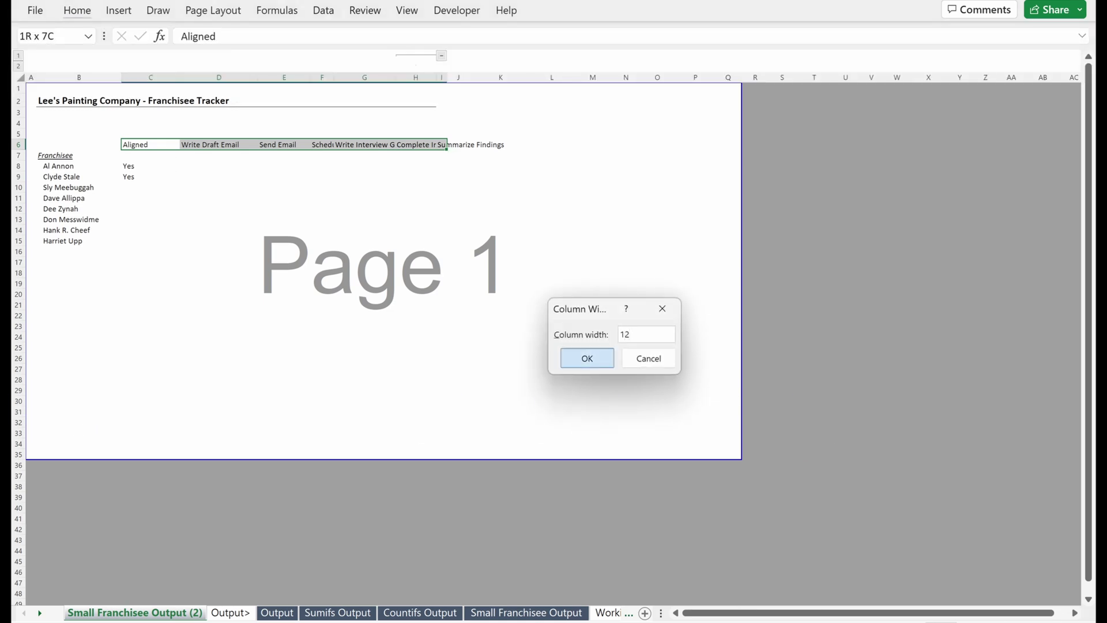
{"action": "key", "text": "Return"}
{"action": "key", "text": "alt+h"}
{"action": "type", "text": "o"}
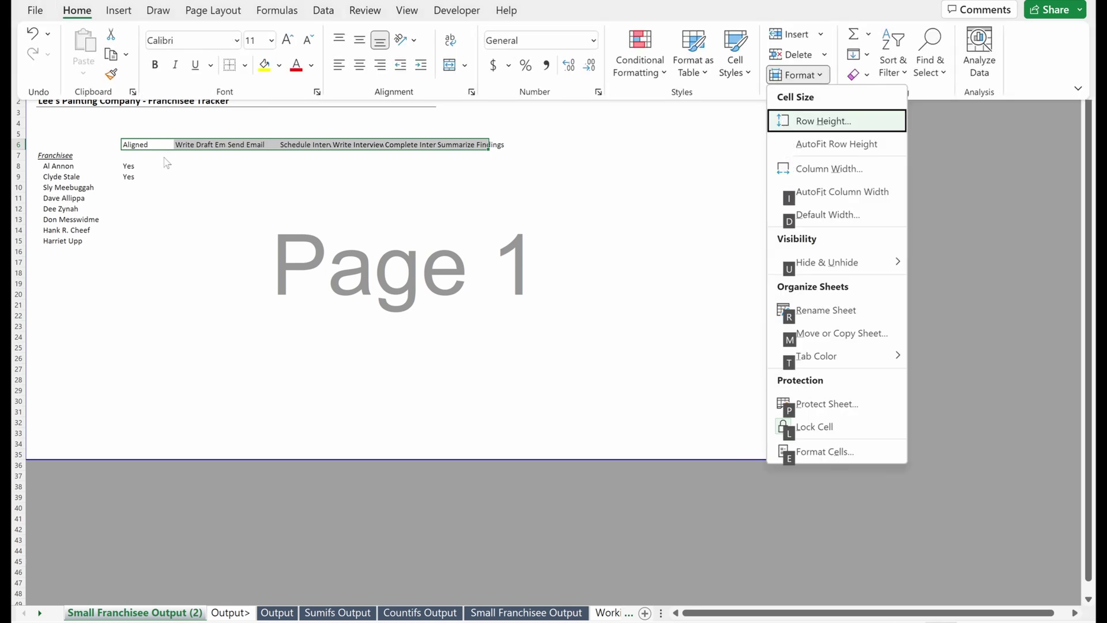
{"action": "type", "text": "w"}
{"action": "type", "text": "18"}
{"action": "key", "text": "Return"}
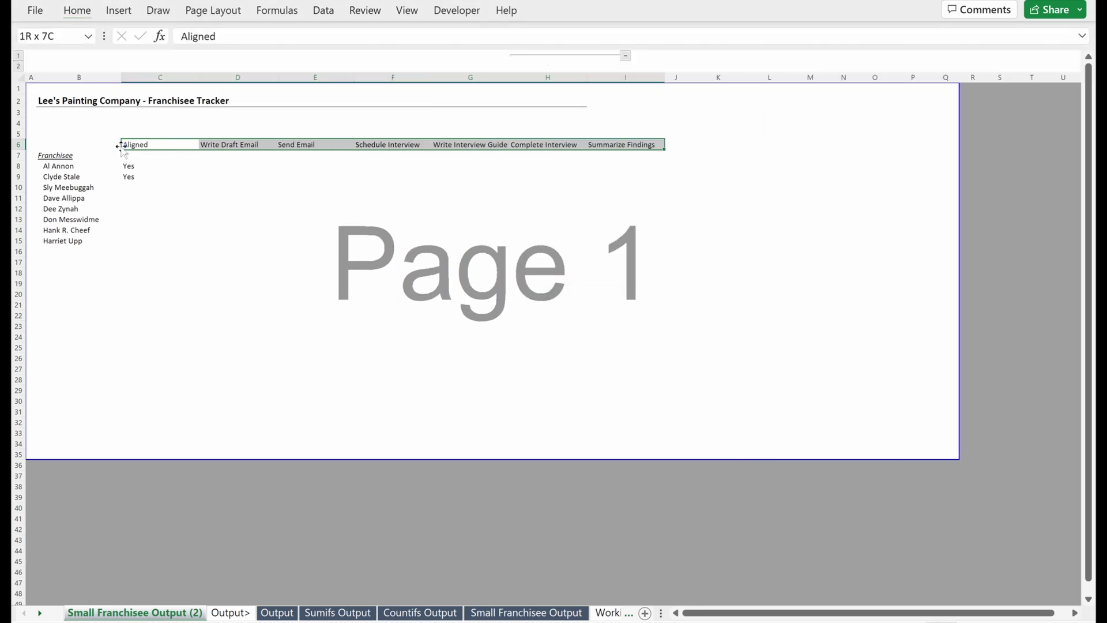
Try autofitting columns C–I, then undo it to keep the width of 18.
{"action": "key", "text": "alt"}
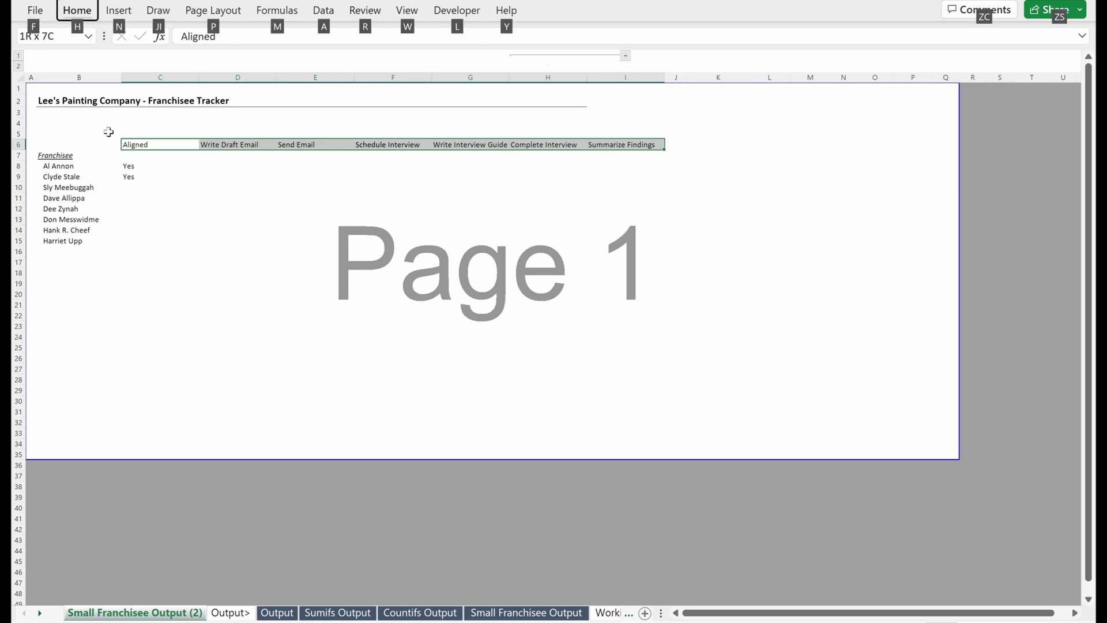
{"action": "key", "text": "h"}
{"action": "key", "text": "o"}
{"action": "key", "text": "i"}
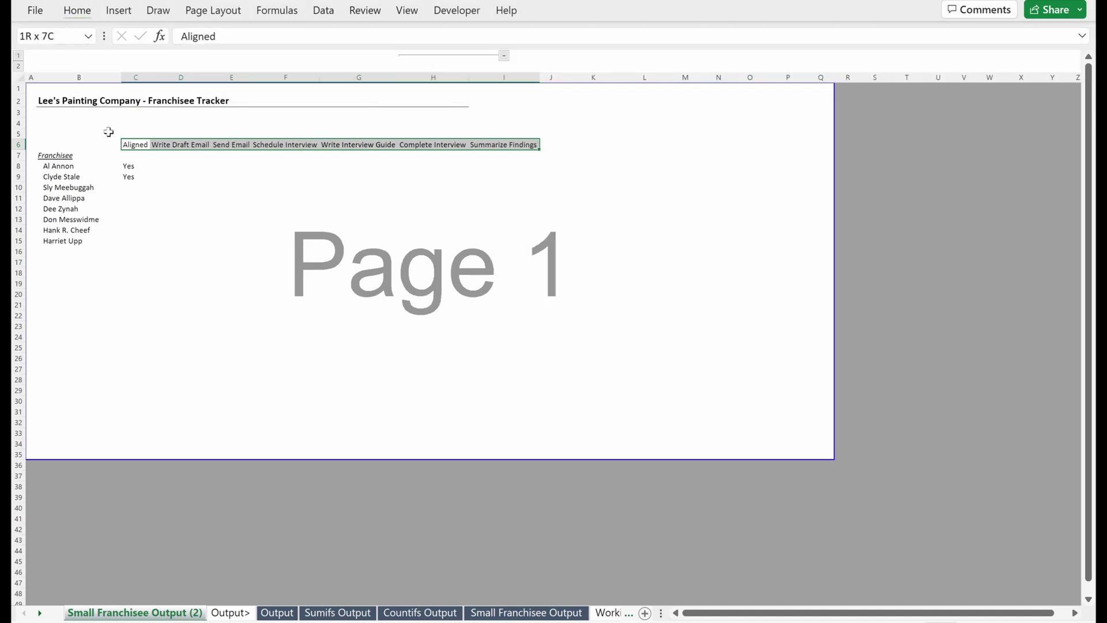
{"action": "key", "text": "shift+Down"}
{"action": "key", "text": "shift+Down"}
{"action": "key", "text": "shift+Down"}
{"action": "key", "text": "shift+Down"}
{"action": "key", "text": "shift+Down"}
{"action": "key", "text": "shift+Down"}
{"action": "key", "text": "shift+Down"}
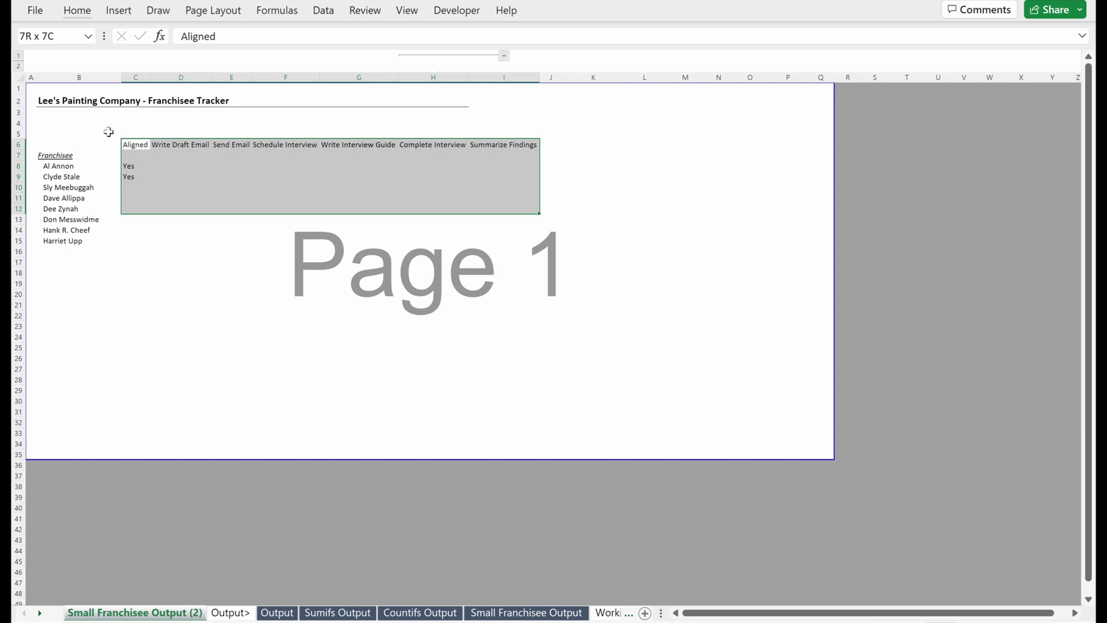
{"action": "key", "text": "ctrl+z"}
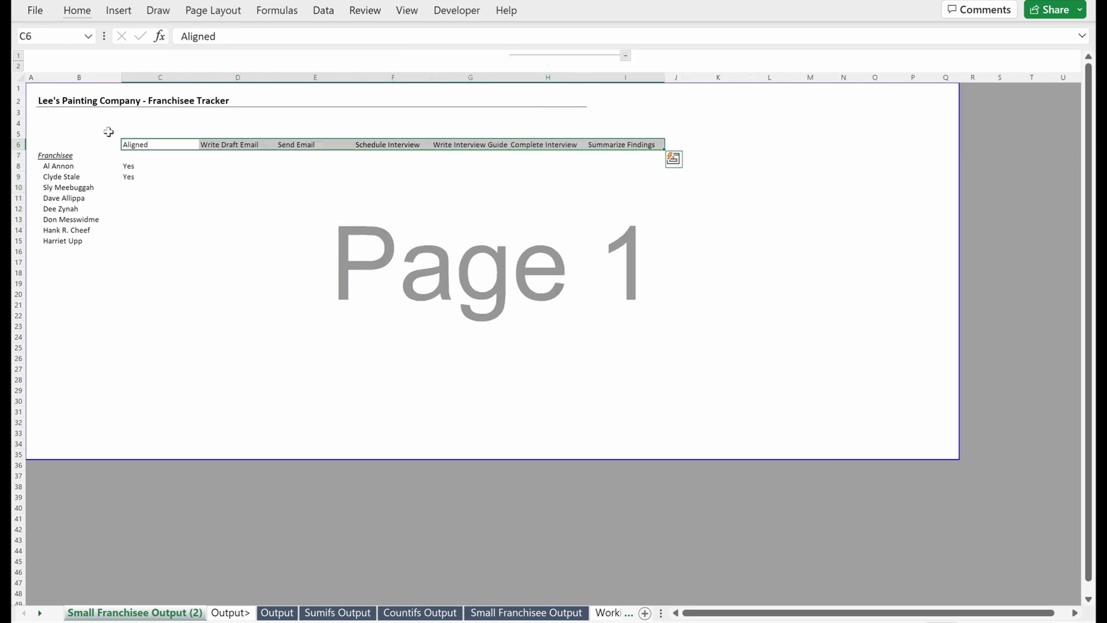
Move the task headers down into row 7 beside the Franchisee heading.
{"action": "key", "text": "Down"}
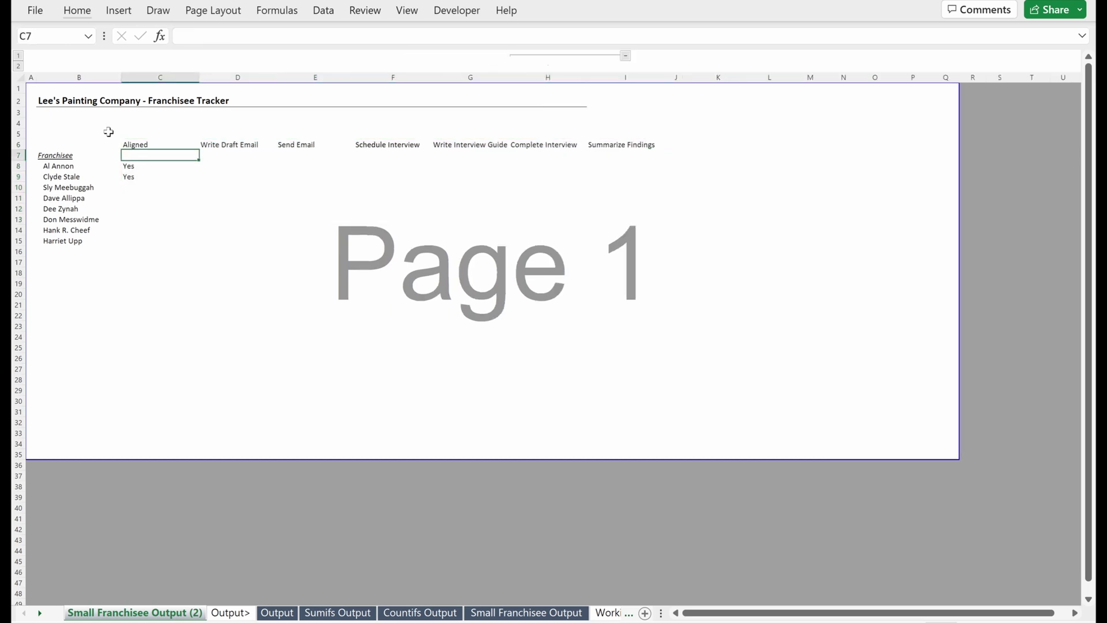
{"action": "key", "text": "ctrl+v"}
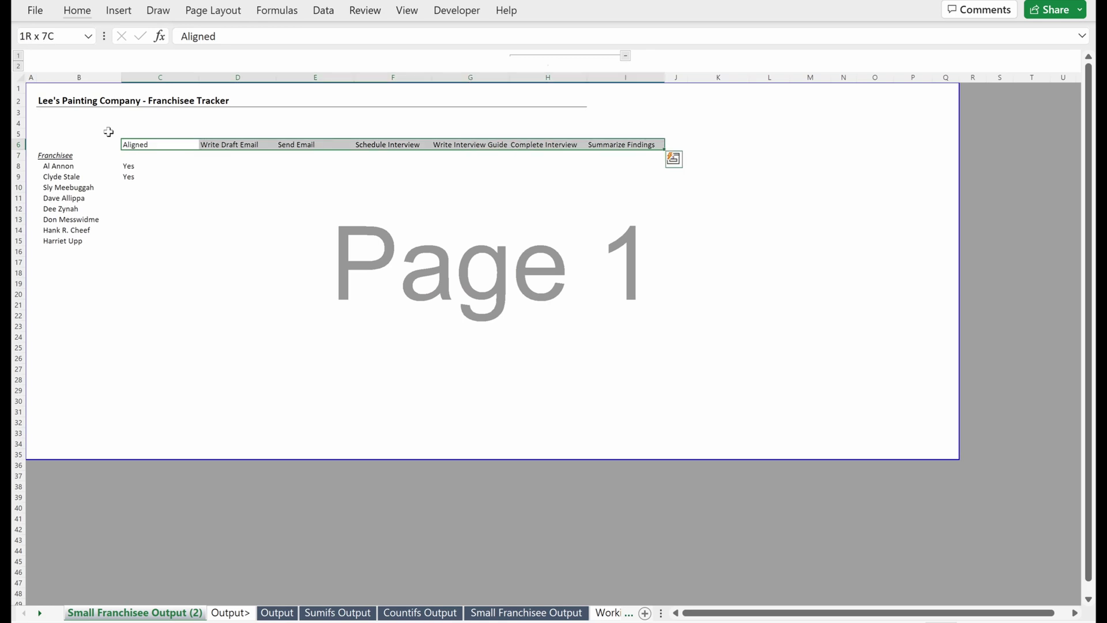
{"action": "key", "text": "ctrl+z"}
{"action": "key", "text": "ctrl+y"}
{"action": "key", "text": "Left"}
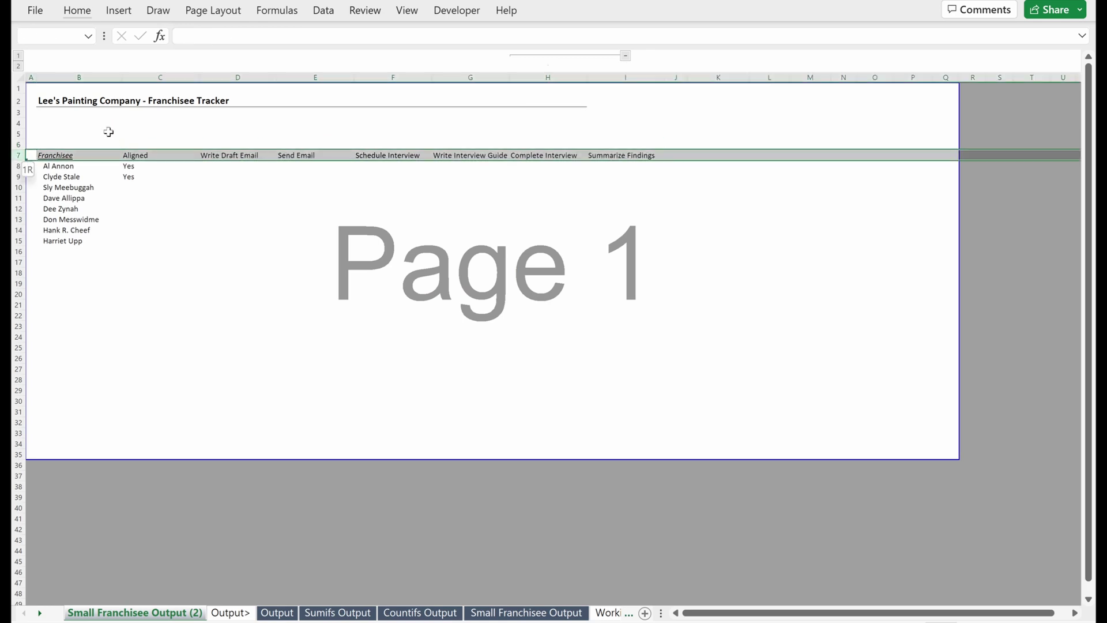
{"action": "key", "text": "Right"}
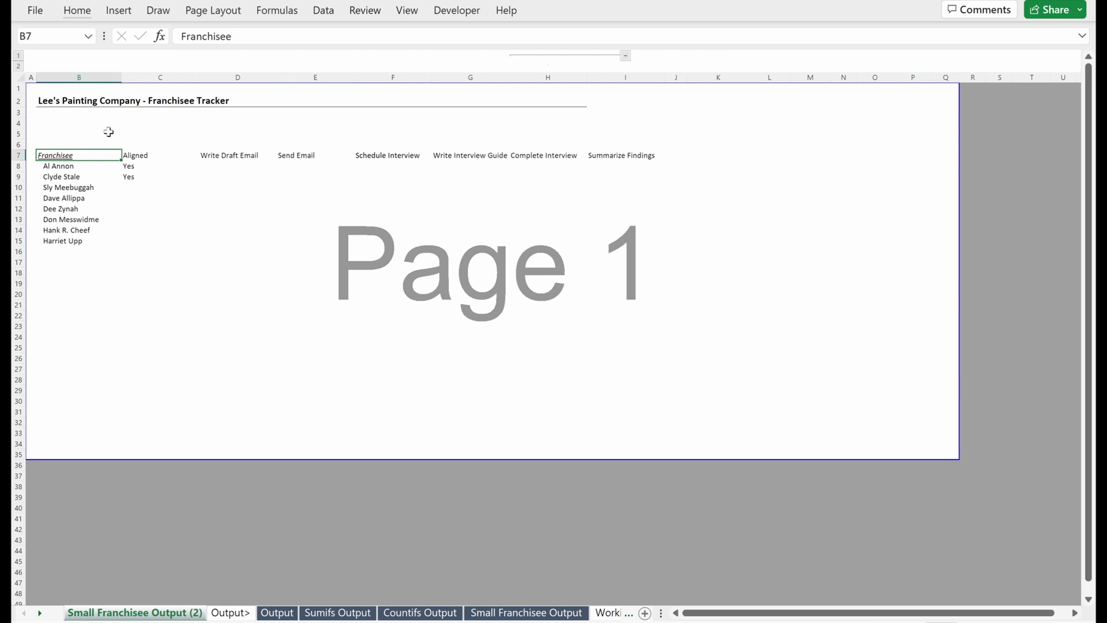
Give B7:I15 medium-grey outline, inner horizontal and inner vertical borders.
{"action": "key", "text": "ctrl+a"}
{"action": "key", "text": "ctrl+1"}
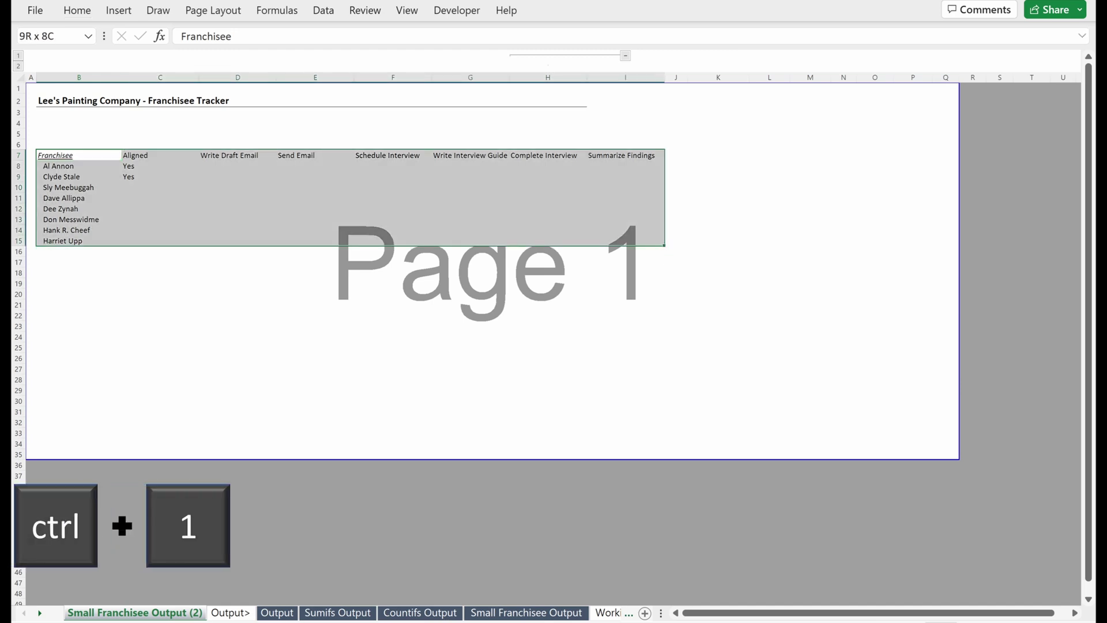
{"action": "left_click", "coordinate": [581, 138]}
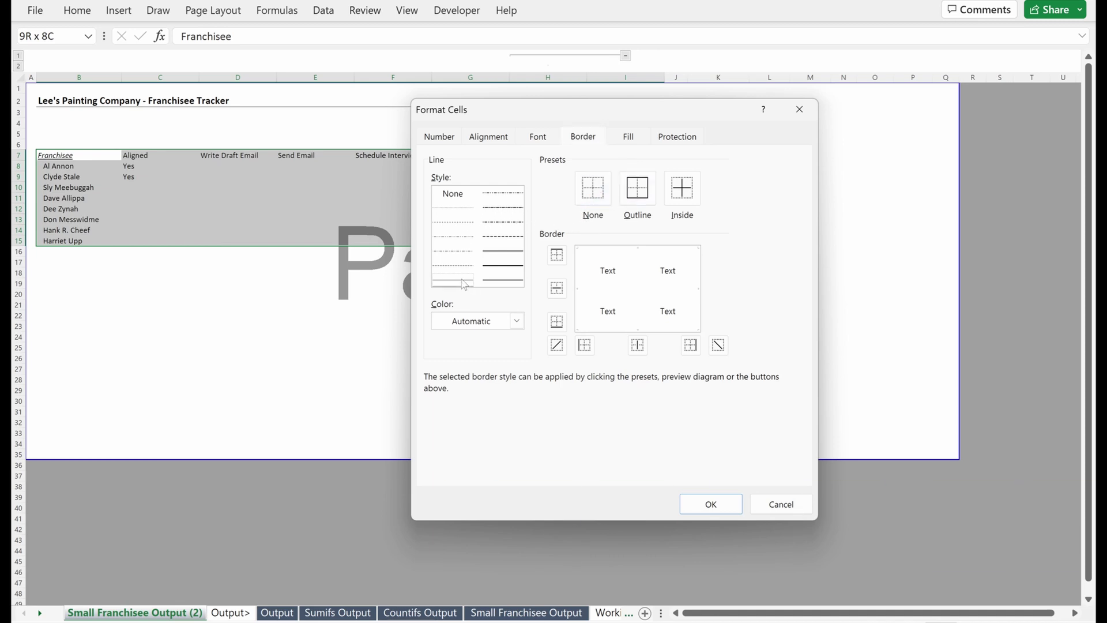
{"action": "left_click", "coordinate": [638, 191]}
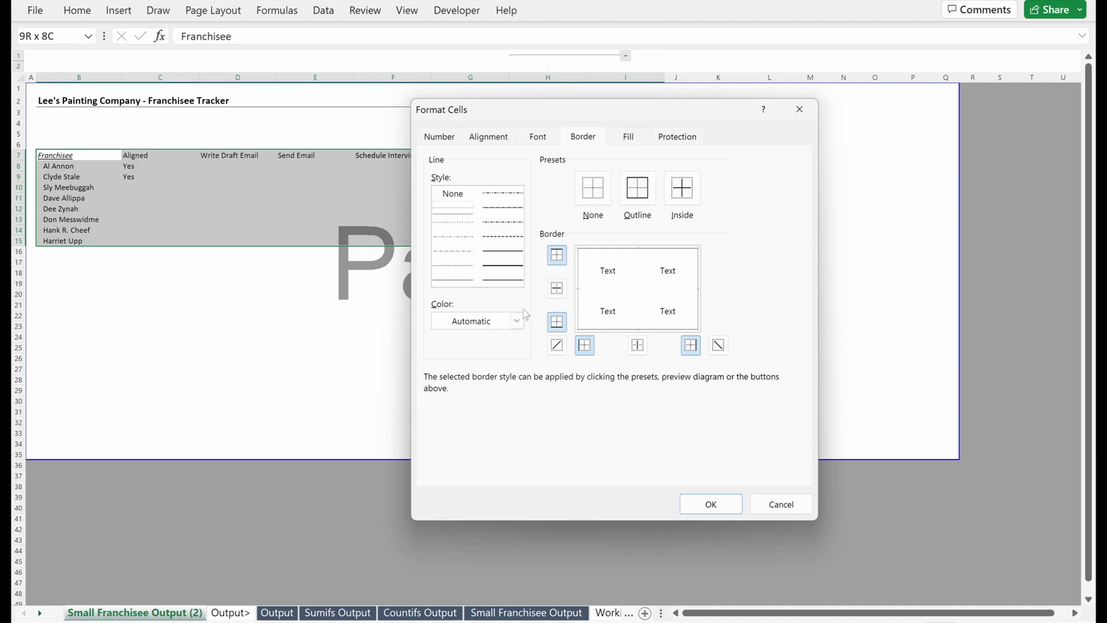
{"action": "left_click", "coordinate": [558, 289]}
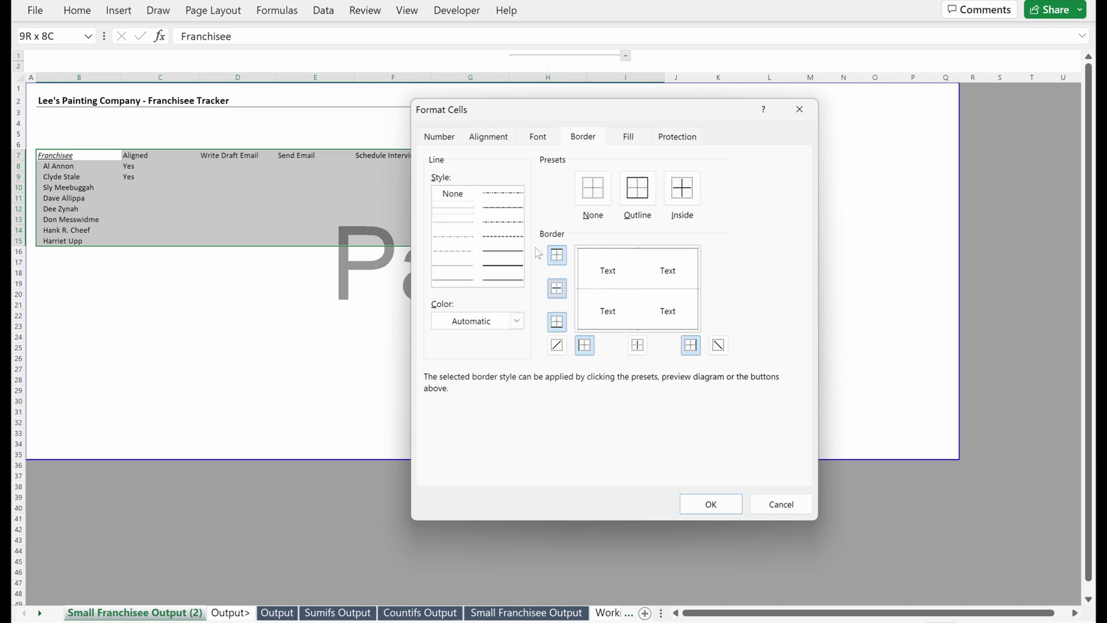
{"action": "left_click", "coordinate": [513, 320]}
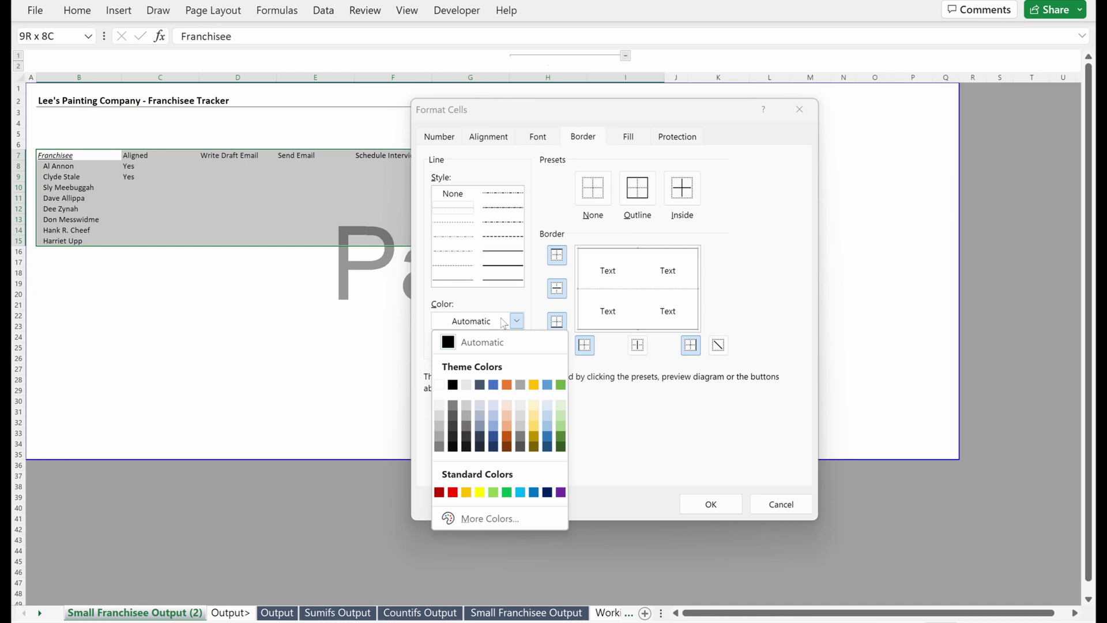
{"action": "left_click", "coordinate": [453, 407]}
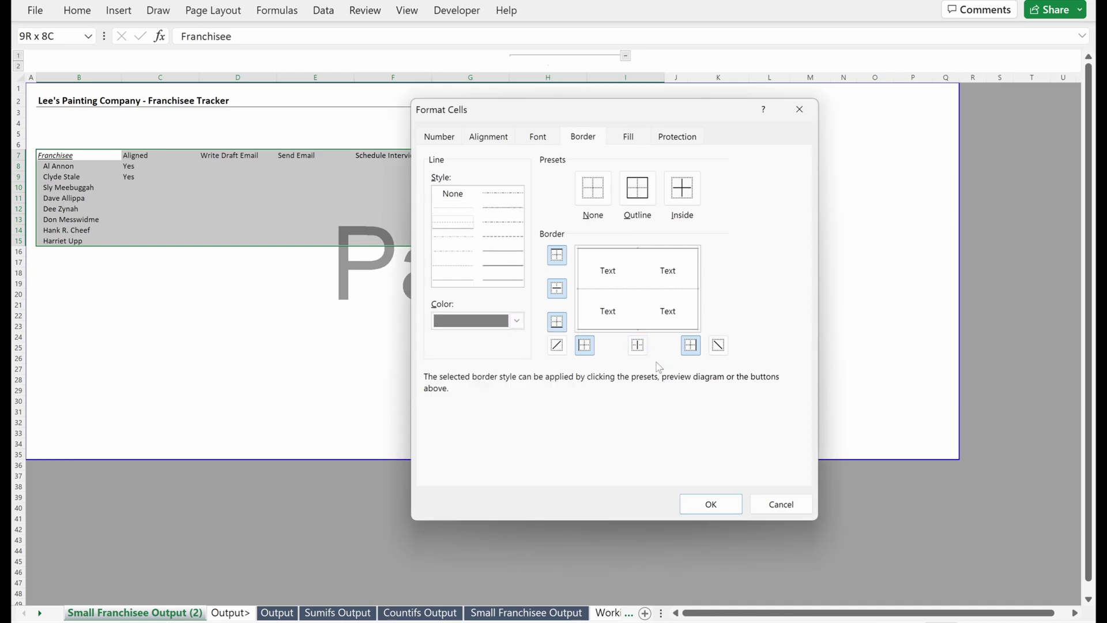
{"action": "left_click", "coordinate": [637, 345]}
{"action": "left_click", "coordinate": [704, 503]}
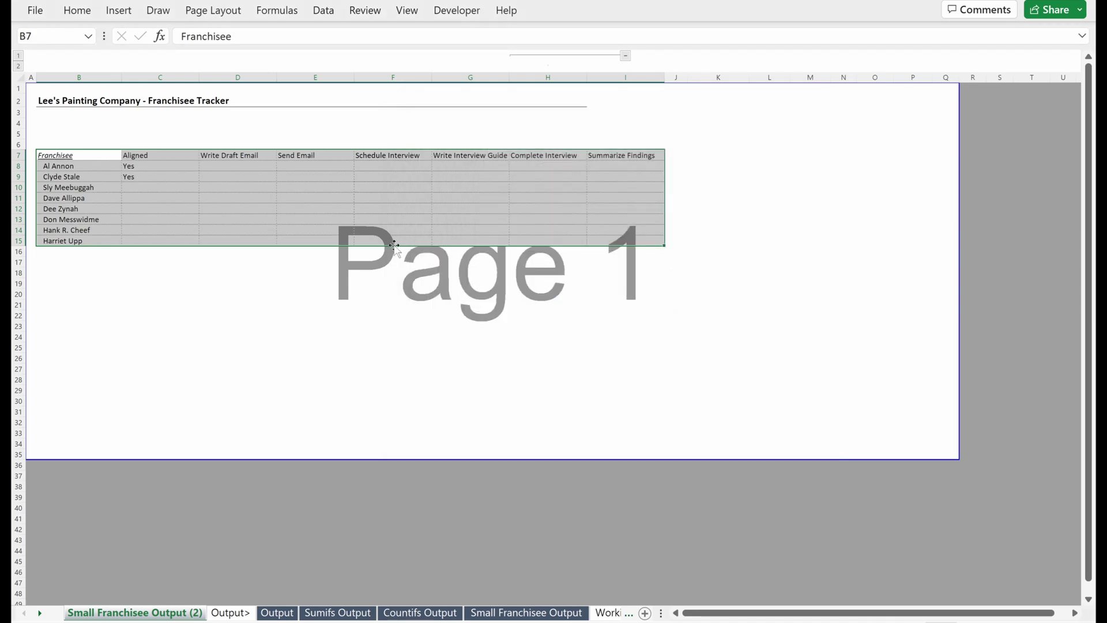
{"action": "left_click", "coordinate": [405, 274]}
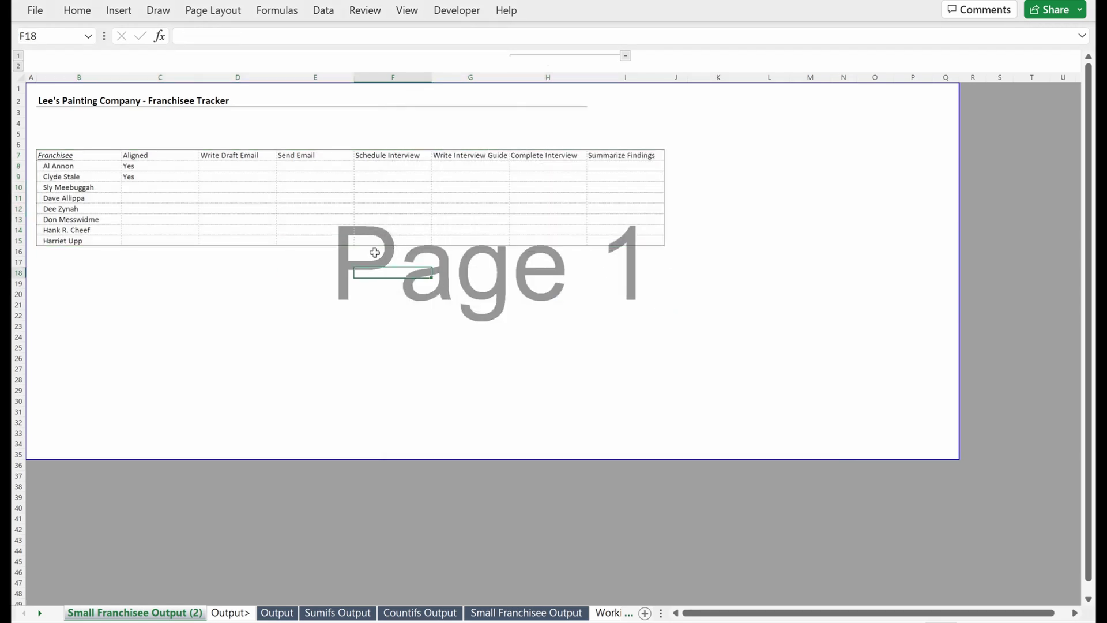
Italicize the franchisee names in B8:B15.
{"action": "left_click", "coordinate": [99, 165]}
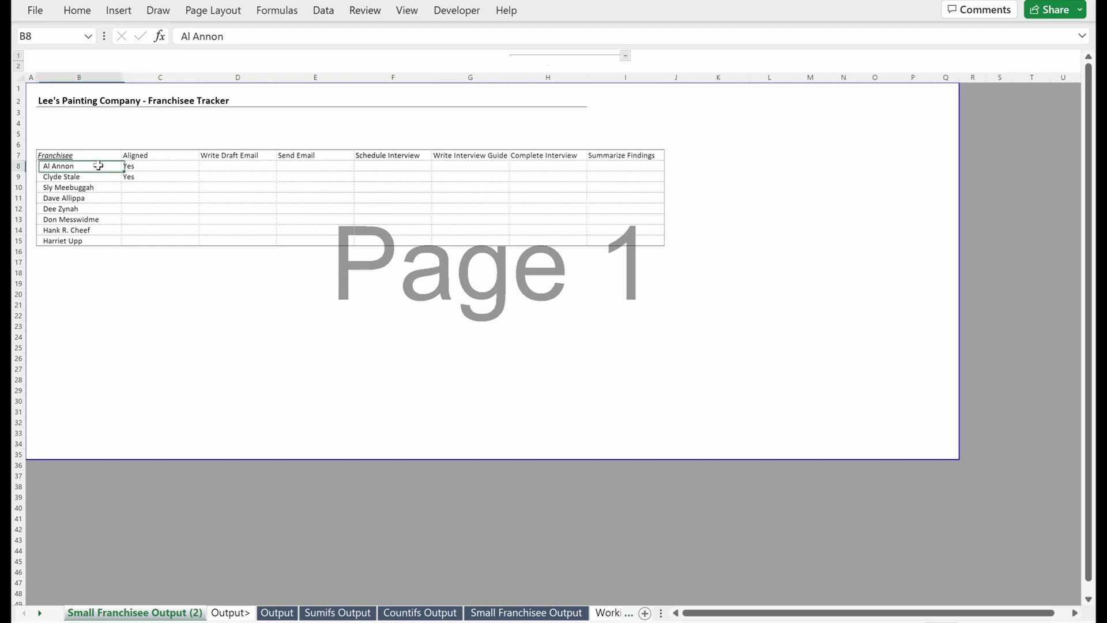
{"action": "key", "text": "ctrl+shift+Down"}
{"action": "key", "text": "ctrl+i"}
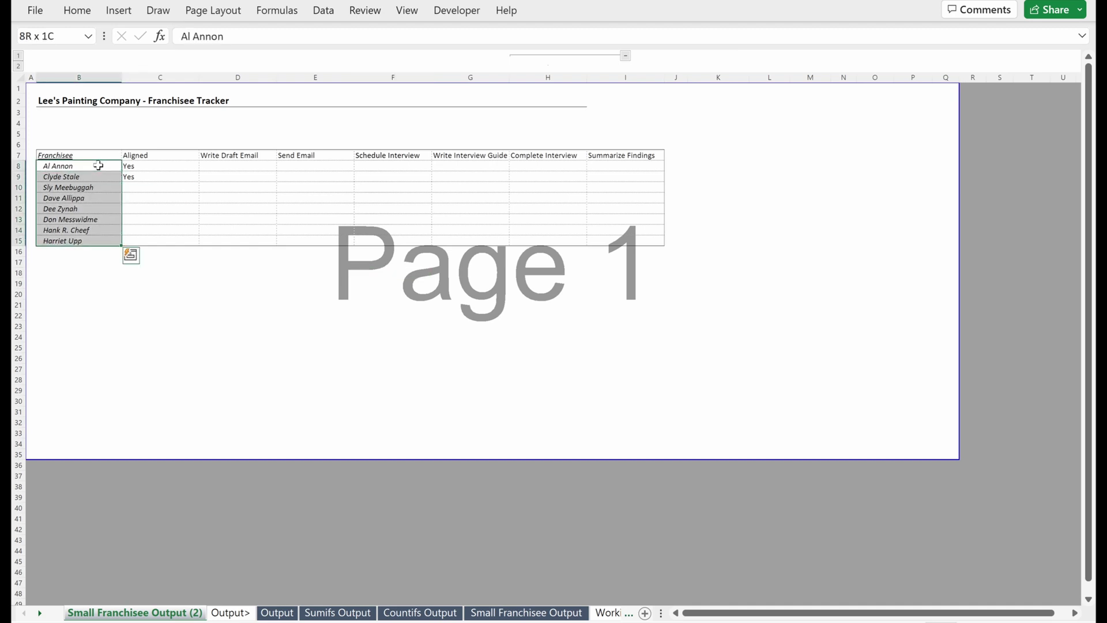
Give the headers C7:I7 a grey fill and bold 12 pt font.
{"action": "key", "text": "Up"}
{"action": "key", "text": "Right"}
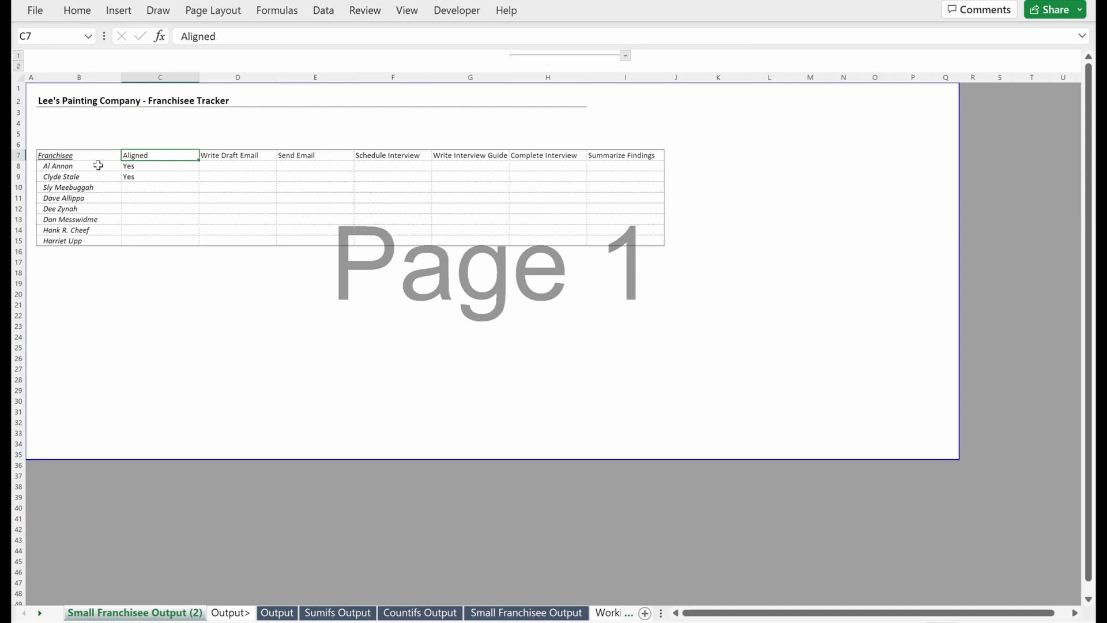
{"action": "key", "text": "ctrl+shift+Right"}
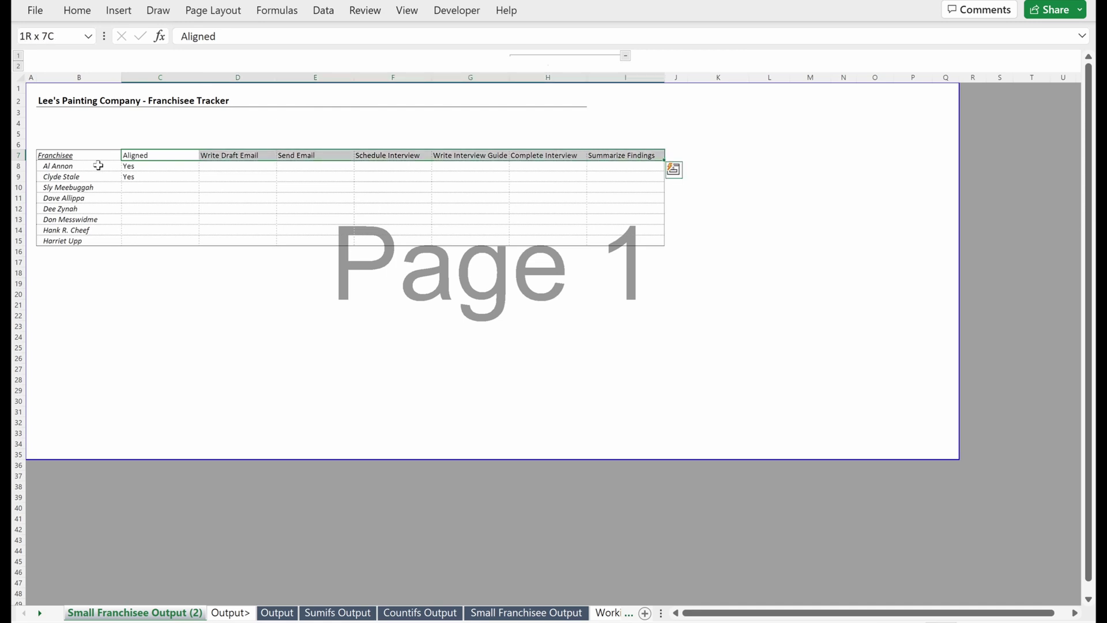
{"action": "key", "text": "ctrl+1"}
{"action": "left_click", "coordinate": [628, 143]}
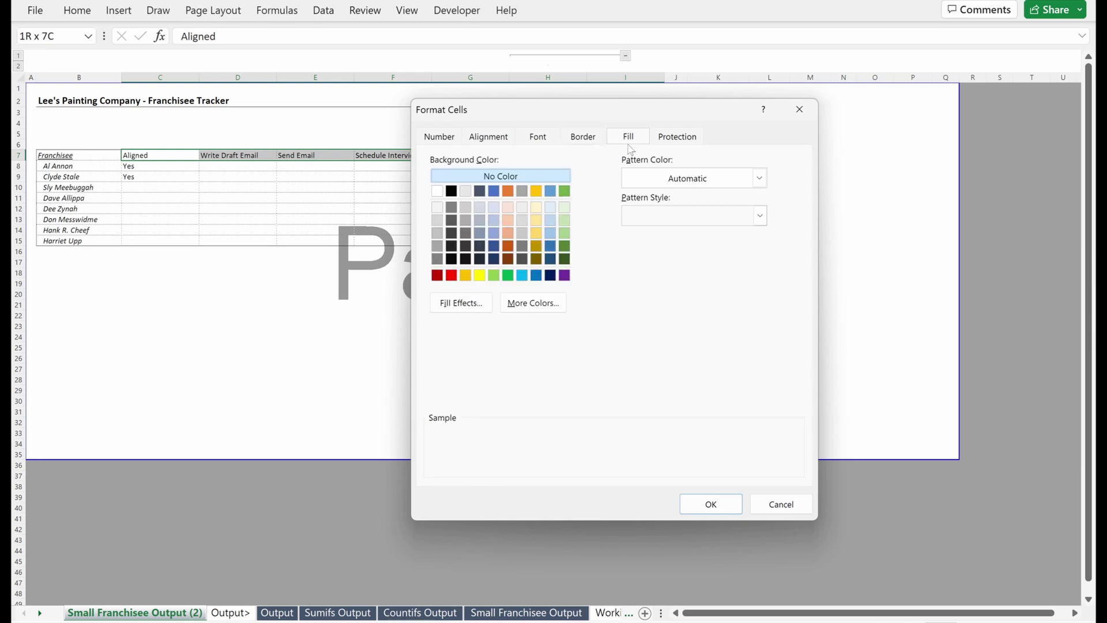
{"action": "left_click", "coordinate": [439, 208]}
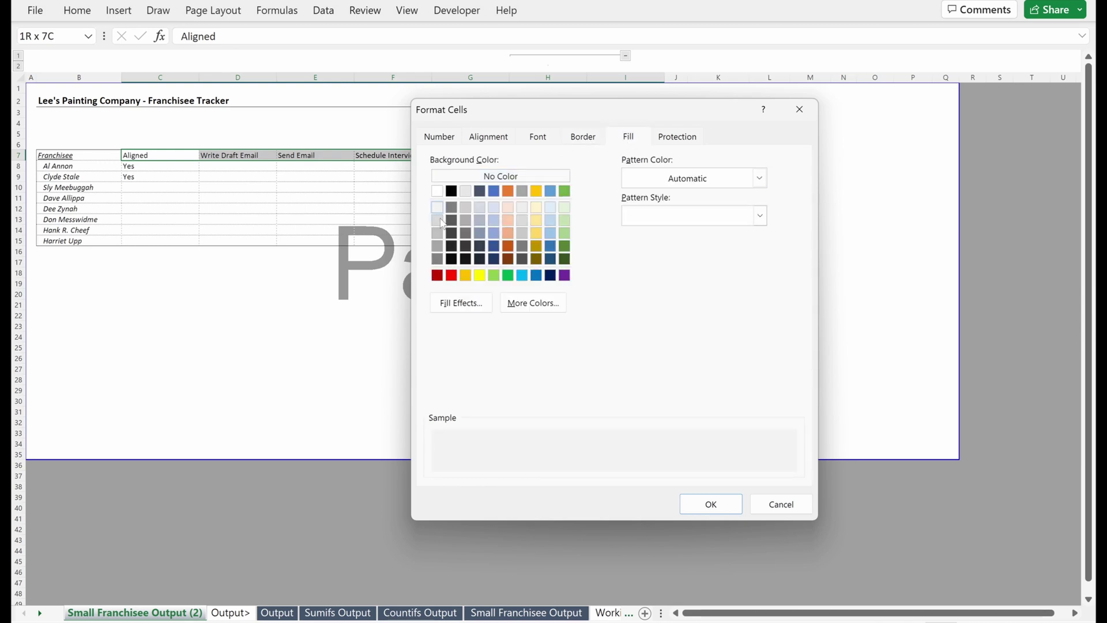
{"action": "left_click", "coordinate": [439, 222]}
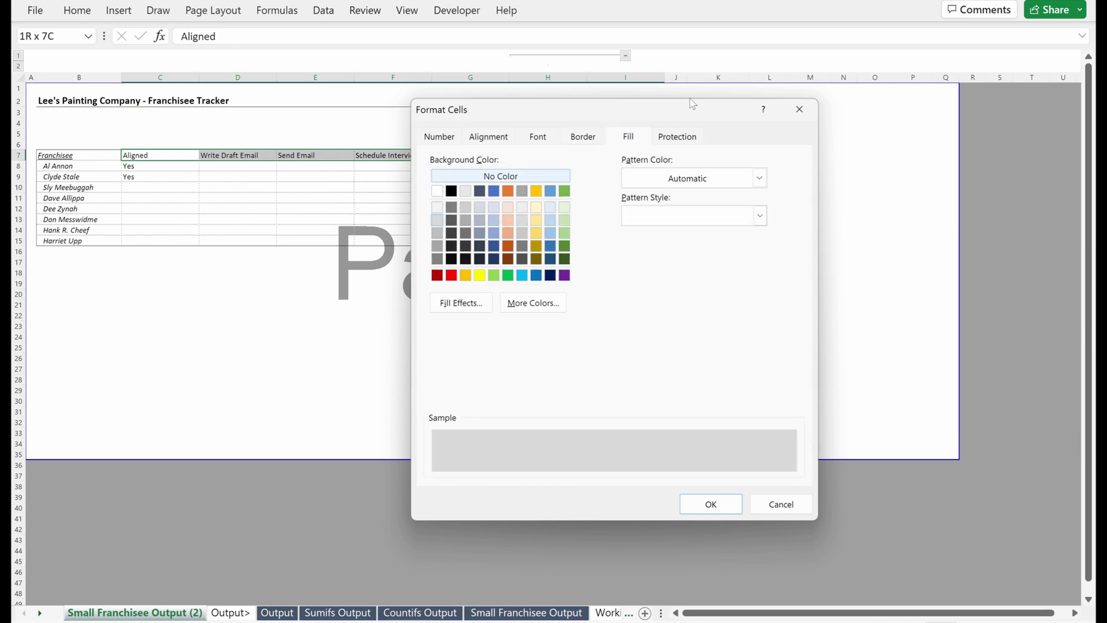
{"action": "left_click", "coordinate": [550, 137]}
{"action": "left_click", "coordinate": [640, 216]}
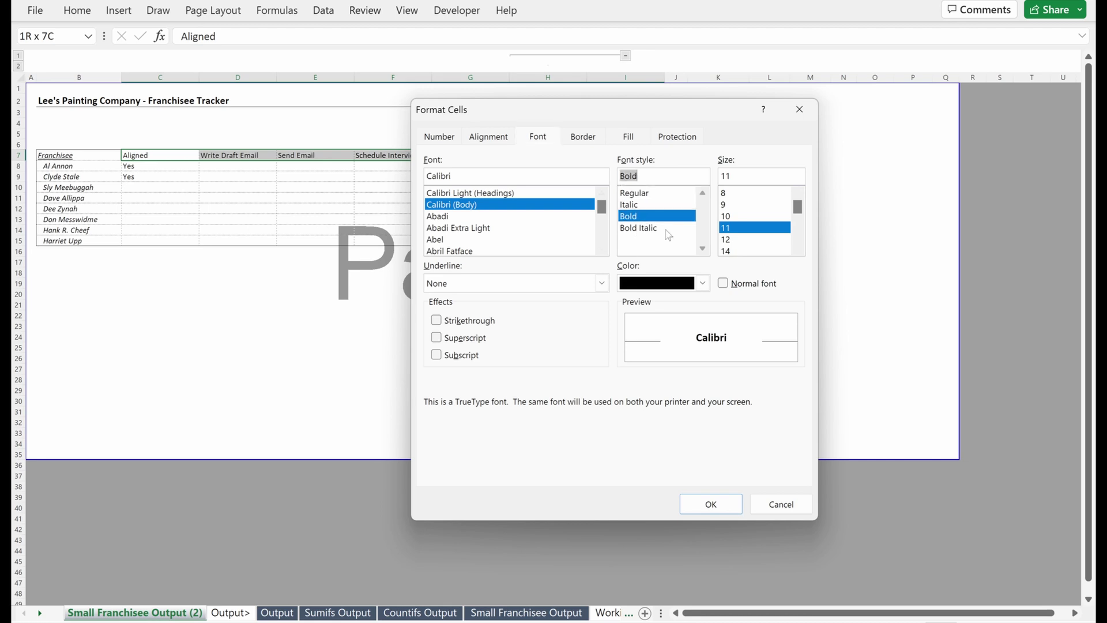
{"action": "left_click", "coordinate": [736, 239]}
{"action": "left_click", "coordinate": [725, 505]}
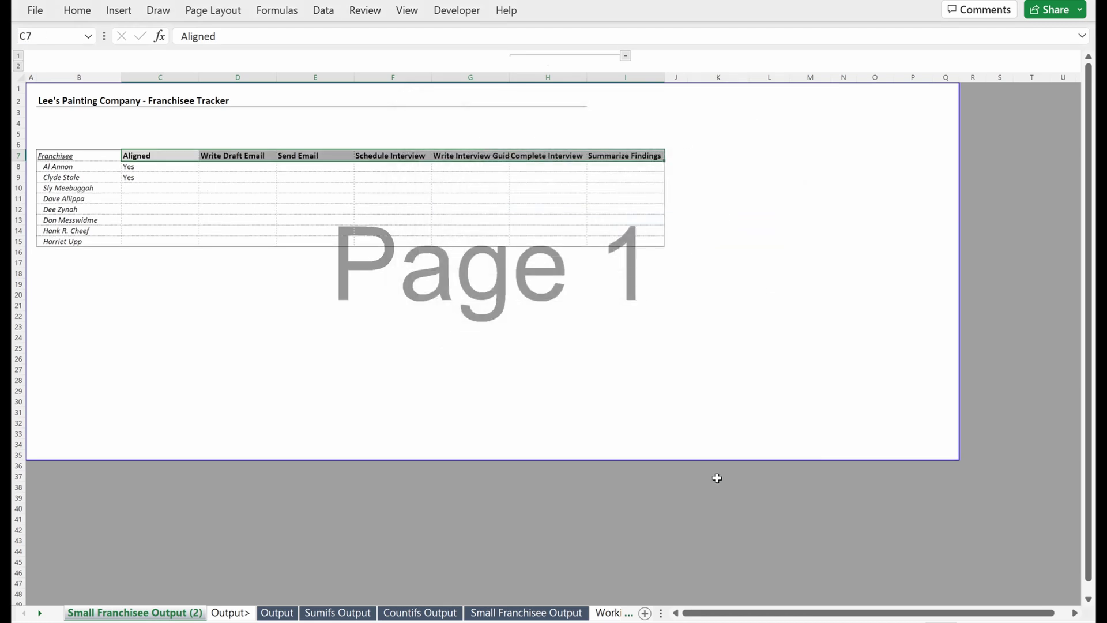
Align the headers C7:I7 with Center Across Selection.
{"action": "key", "text": "ctrl+1"}
{"action": "left_click", "coordinate": [505, 140]}
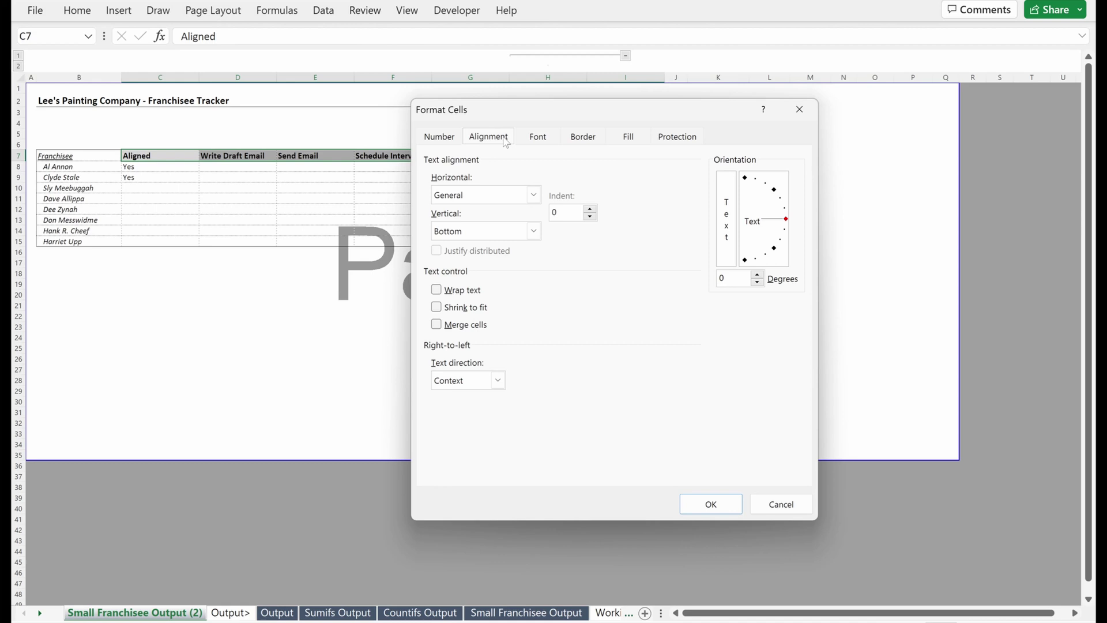
{"action": "left_click", "coordinate": [534, 195]}
{"action": "left_click", "coordinate": [478, 280]}
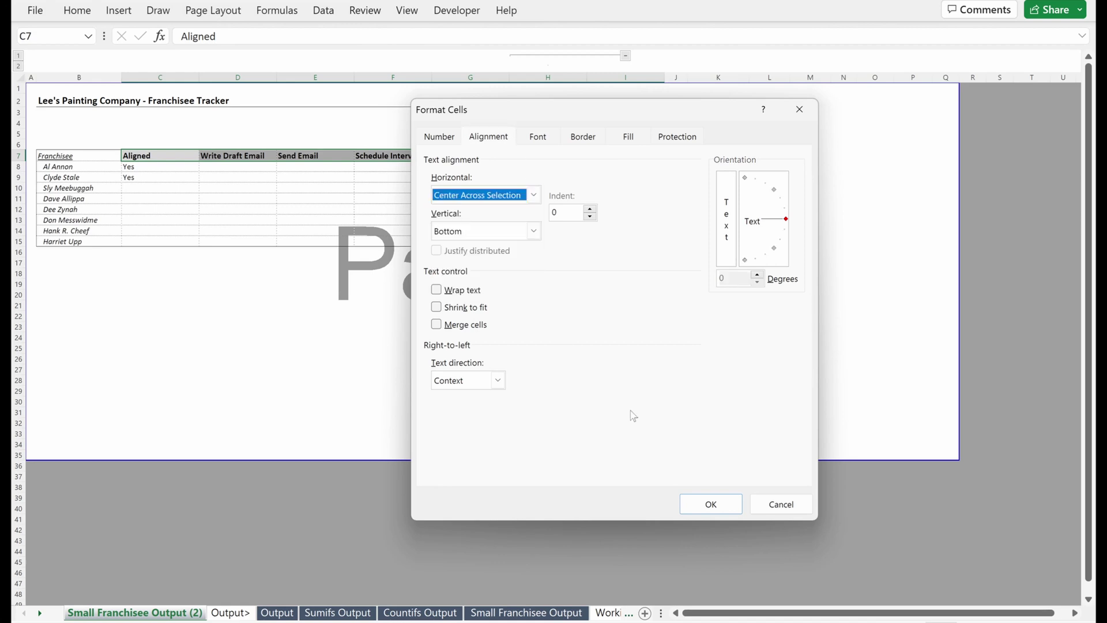
{"action": "left_click", "coordinate": [730, 504]}
{"action": "left_click", "coordinate": [391, 282]}
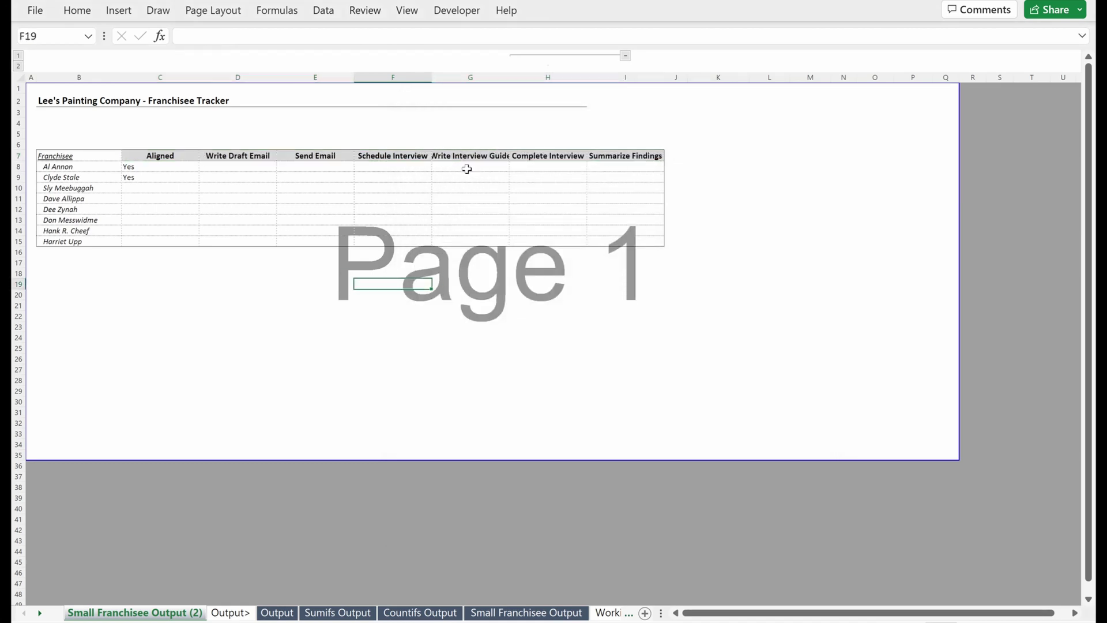
Set columns C through I to width 22.
{"action": "left_click", "coordinate": [177, 155]}
{"action": "key", "text": "ctrl+shift+Right"}
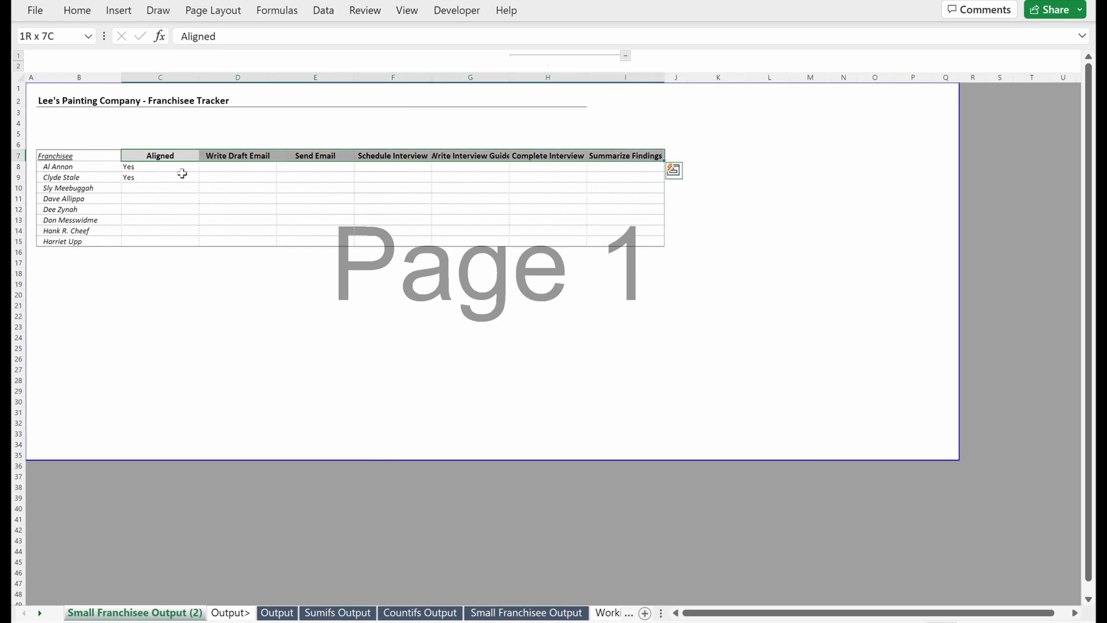
{"action": "key", "text": "alt+h"}
{"action": "type", "text": "ow"}
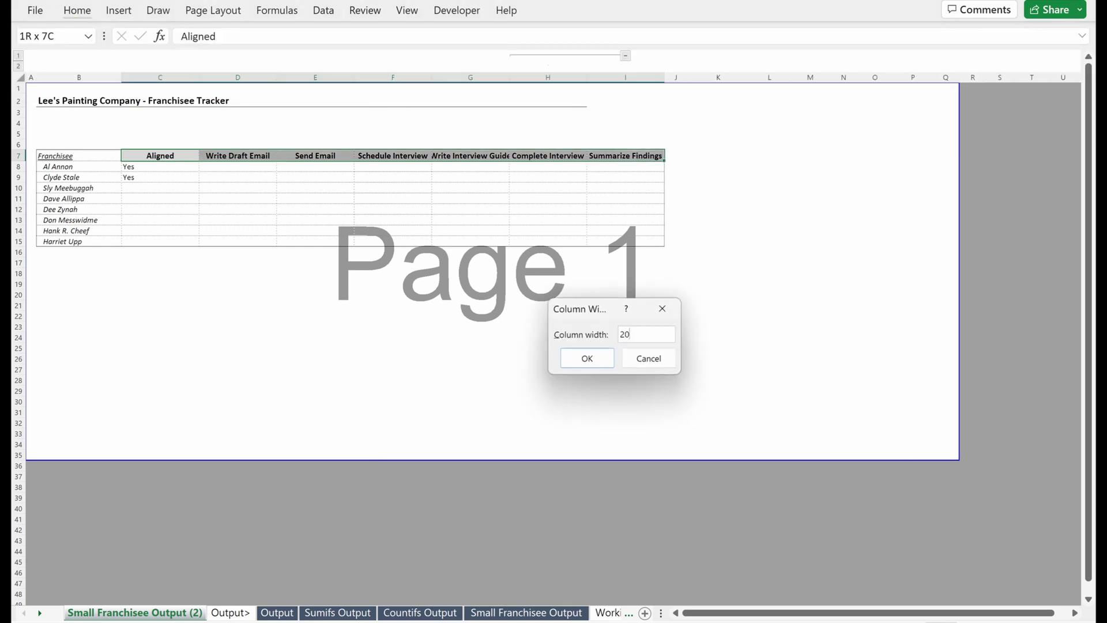
{"action": "type", "text": "22"}
{"action": "key", "text": "Return"}
{"action": "left_click", "coordinate": [182, 173]}
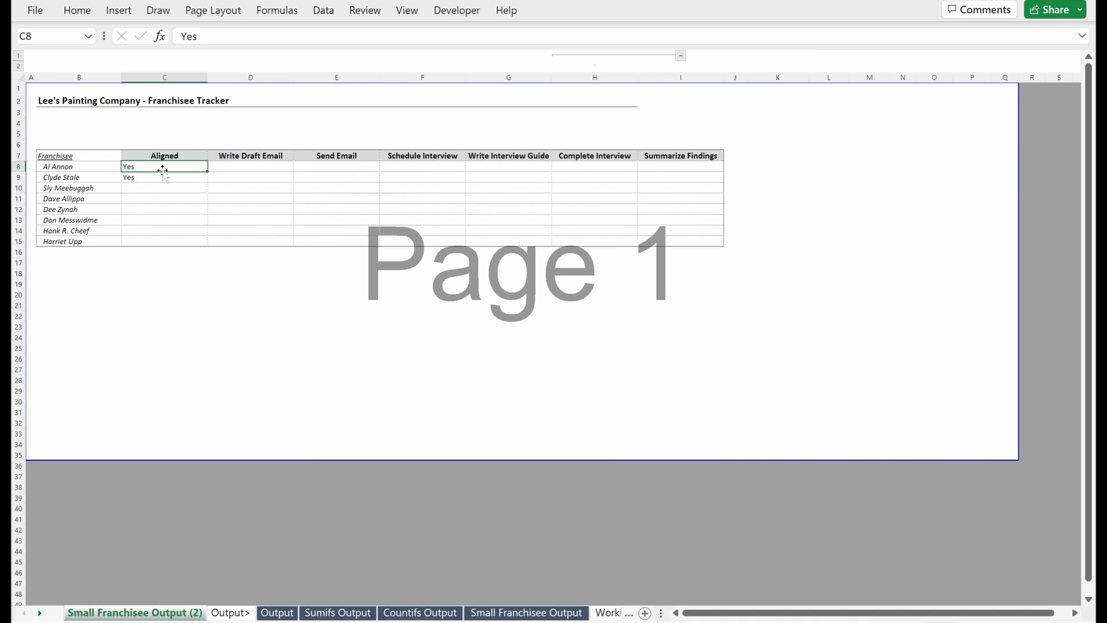
Select the Franchisee name cells B7:B15.
{"action": "scroll", "coordinate": [410, 253], "scroll_direction": "up", "scroll_amount": 3}
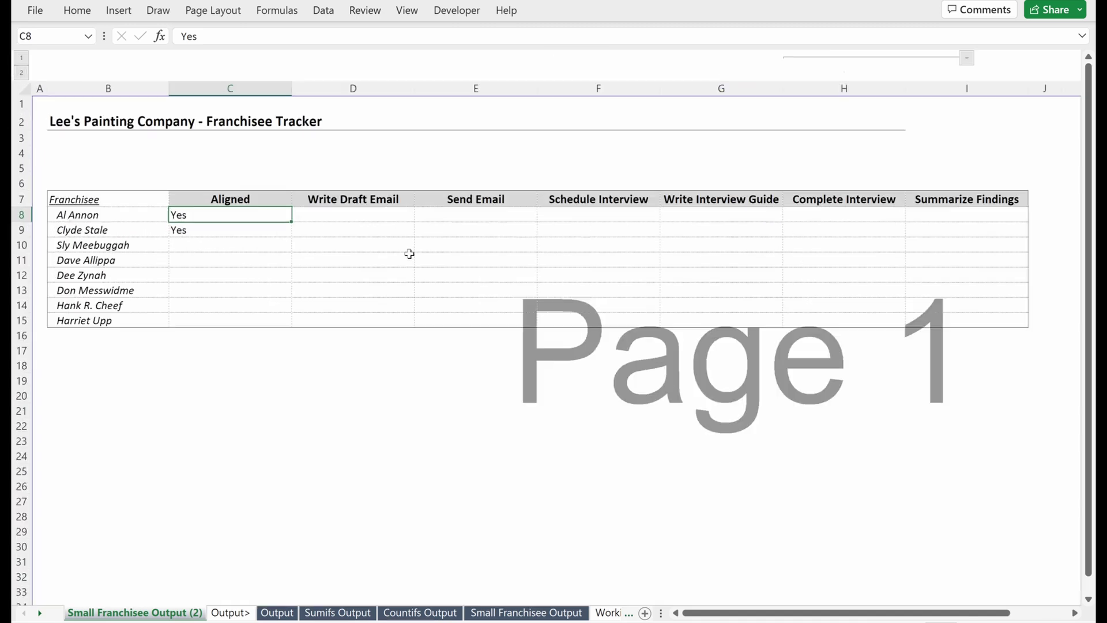
{"action": "scroll", "coordinate": [447, 273], "scroll_direction": "down", "scroll_amount": 1}
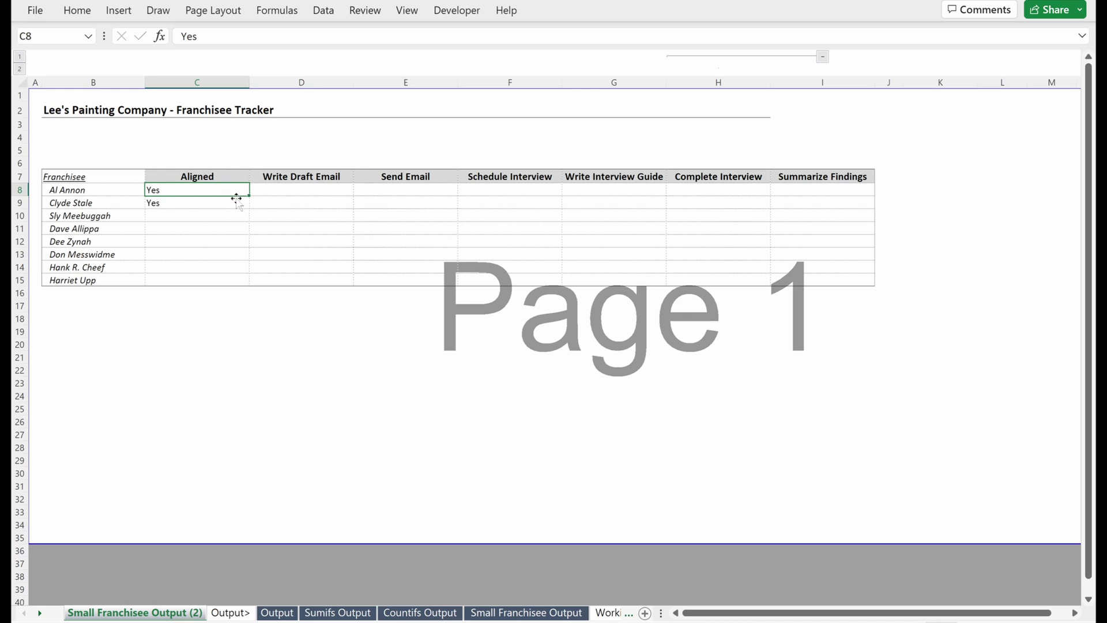
{"action": "left_click_drag", "start_coordinate": [128, 177], "coordinate": [123, 282]}
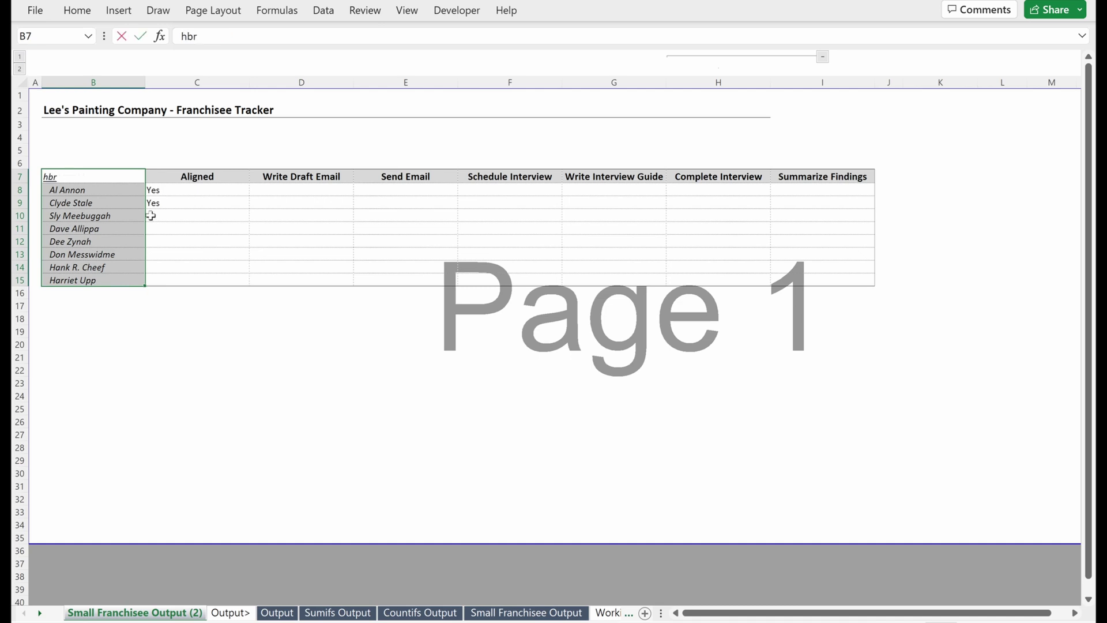
{"action": "left_click", "coordinate": [222, 229]}
{"action": "left_click_drag", "start_coordinate": [155, 174], "coordinate": [153, 224]}
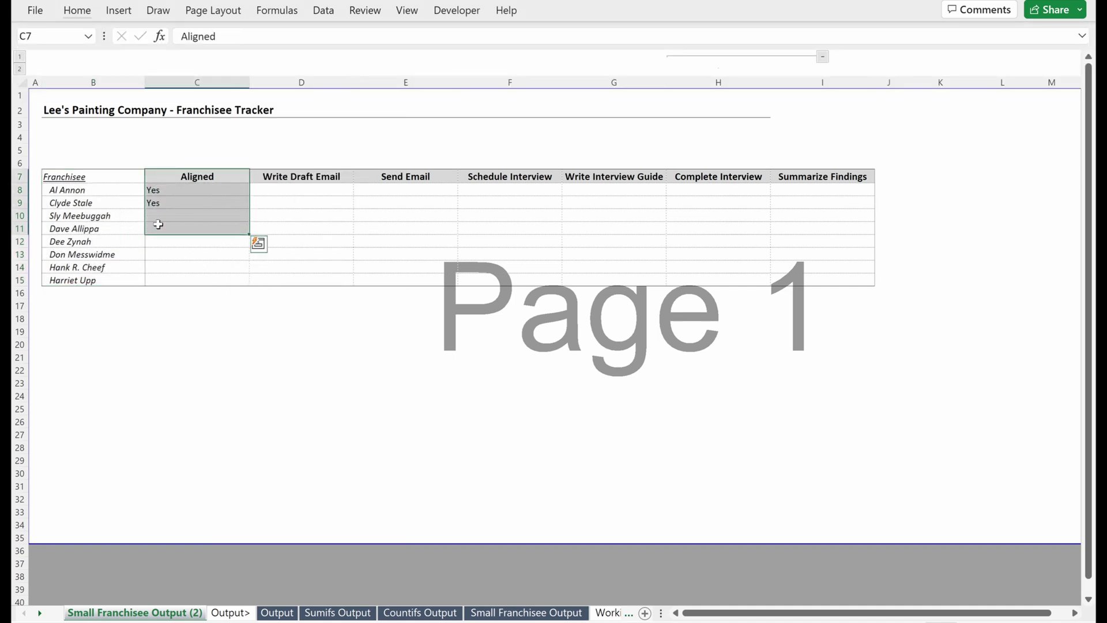
{"action": "left_click_drag", "start_coordinate": [116, 174], "coordinate": [117, 280]}
Give B7:B15 a solid dark right border through Format Cells.
{"action": "key", "text": "ctrl+1"}
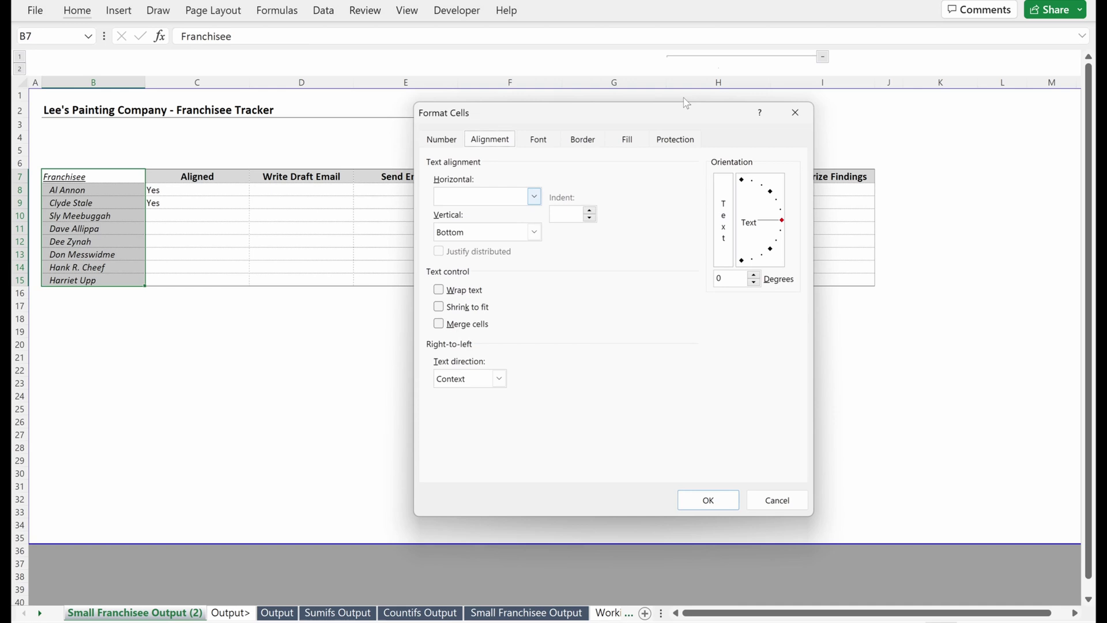
{"action": "left_click", "coordinate": [581, 136]}
{"action": "left_click", "coordinate": [462, 281]}
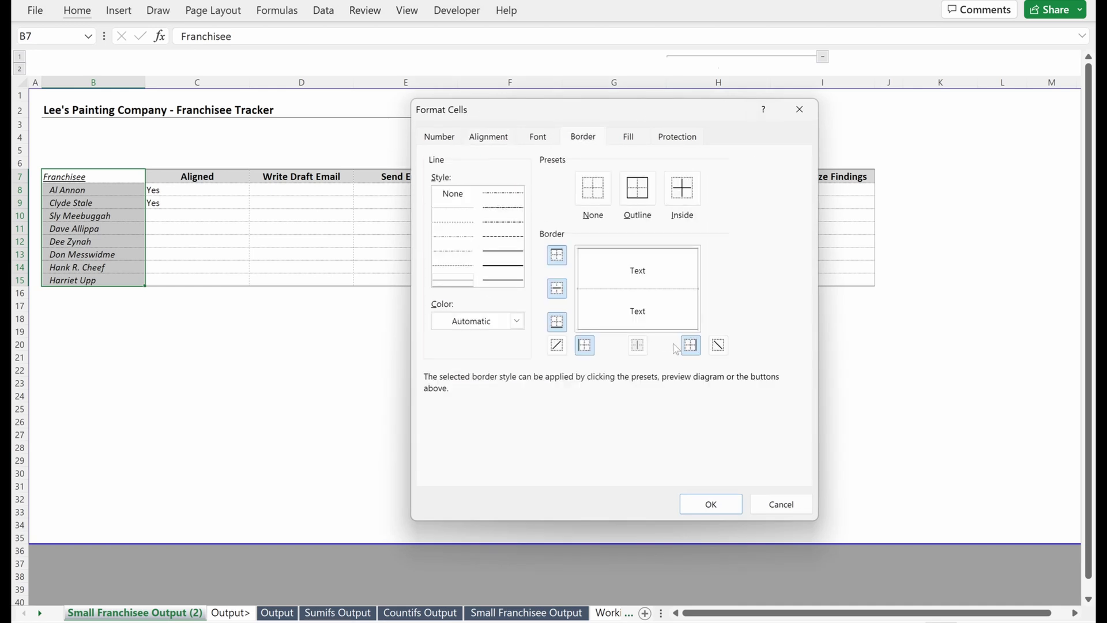
{"action": "left_click", "coordinate": [691, 347]}
{"action": "left_click", "coordinate": [507, 274]}
{"action": "left_click", "coordinate": [689, 346]}
{"action": "left_click", "coordinate": [703, 498]}
{"action": "left_click", "coordinate": [407, 385]}
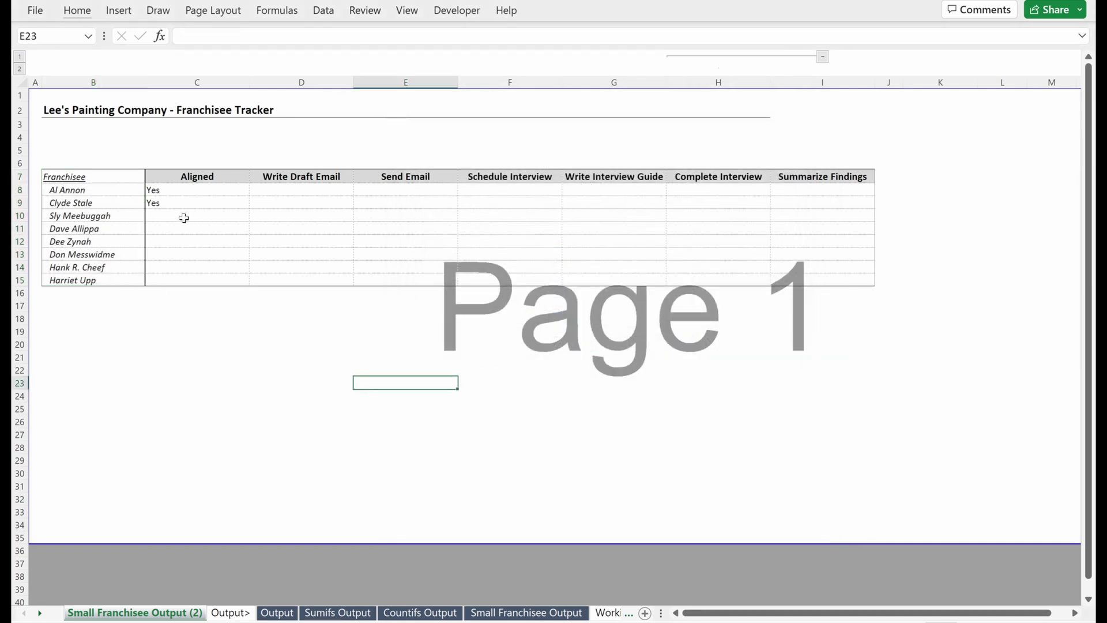
Fill task cells C8:I15 light yellow and reselect them for conditional formatting.
{"action": "left_click", "coordinate": [201, 190]}
{"action": "mouse_move", "coordinate": [823, 280]}
{"action": "left_mouse_down"}
{"action": "mouse_move", "coordinate": [718, 281]}
{"action": "mouse_move", "coordinate": [301, 229]}
{"action": "mouse_move", "coordinate": [197, 202]}
{"action": "mouse_move", "coordinate": [197, 190]}
{"action": "left_mouse_up"}
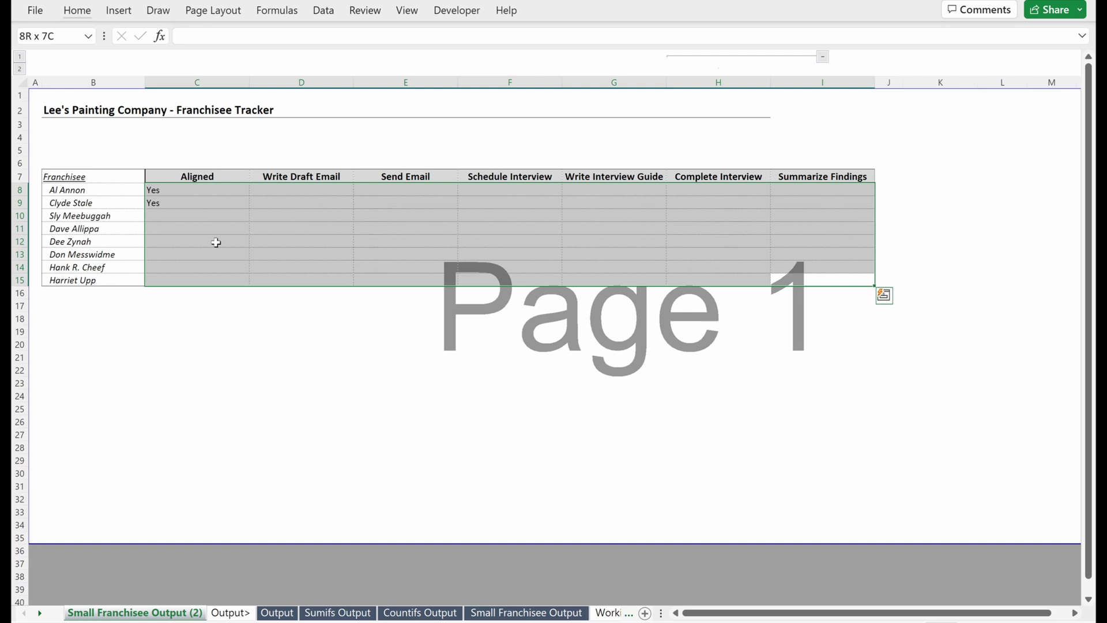
{"action": "key", "text": "ctrl+1"}
{"action": "left_click", "coordinate": [625, 137]}
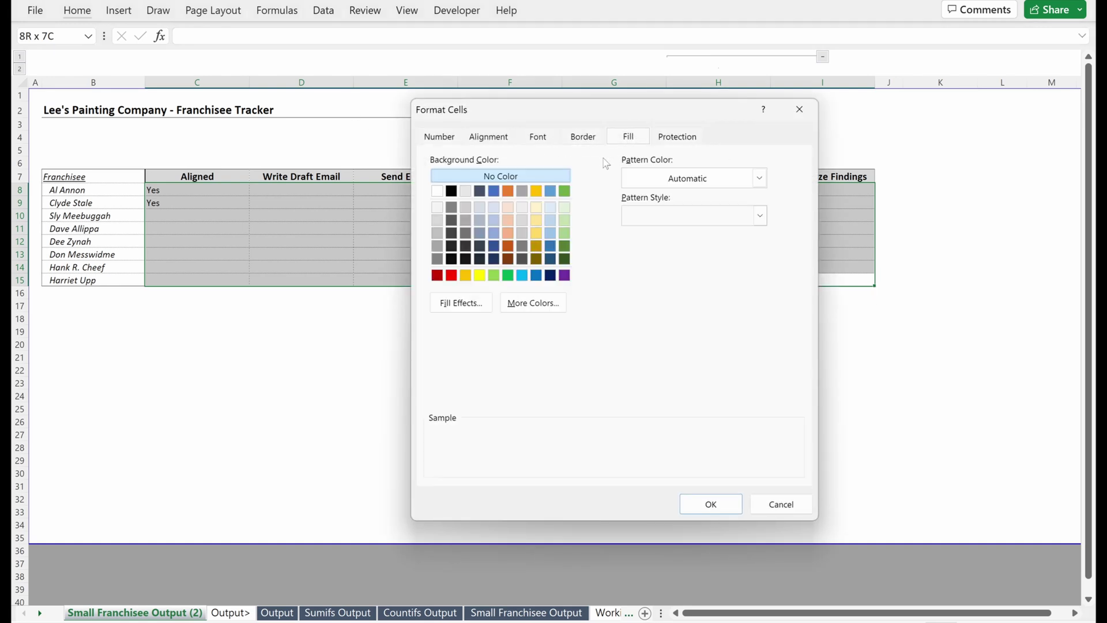
{"action": "left_click", "coordinate": [534, 207]}
{"action": "left_click", "coordinate": [710, 504]}
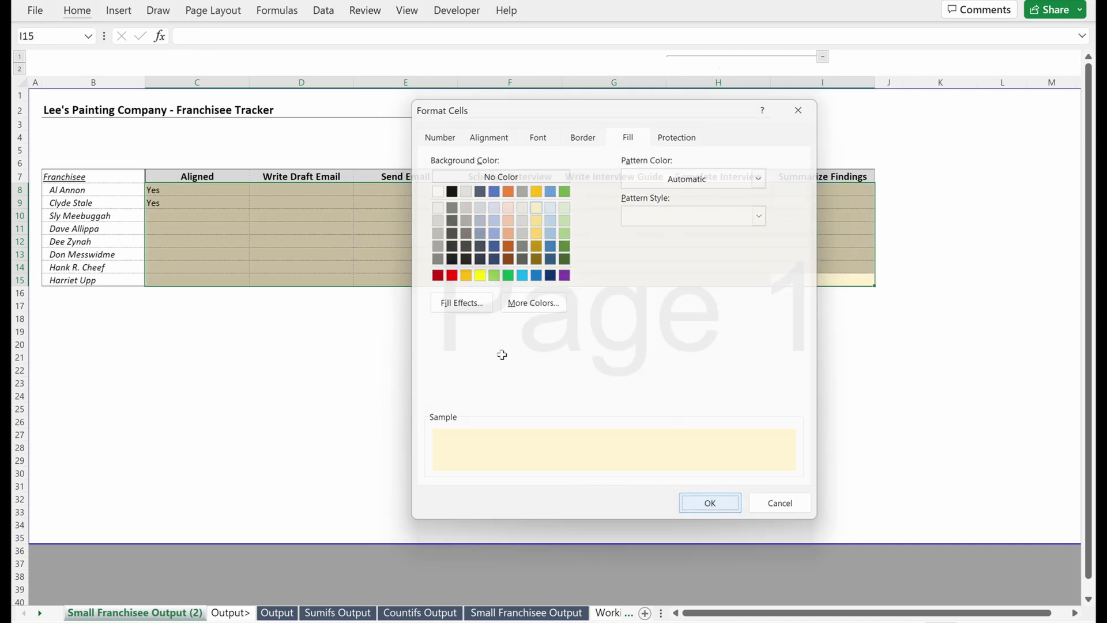
{"action": "left_click_drag", "start_coordinate": [186, 192], "coordinate": [818, 281]}
{"action": "key", "text": "alt"}
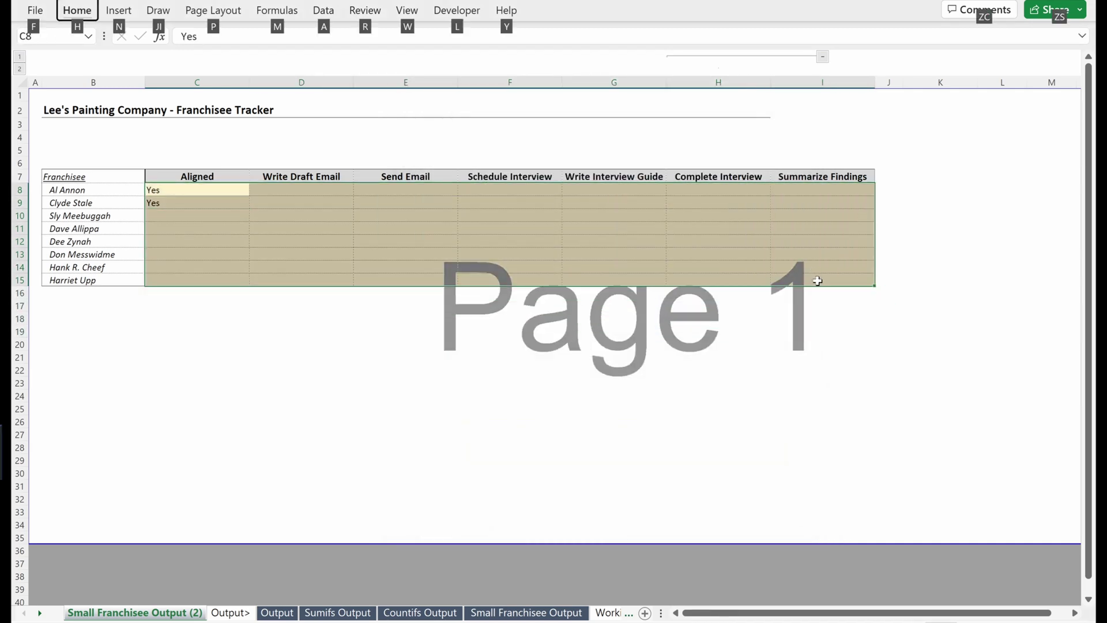
Start an Equal To highlight rule for cells matching 'Yes'.
{"action": "key", "text": "h"}
{"action": "key", "text": "l"}
{"action": "left_click", "coordinate": [733, 107]}
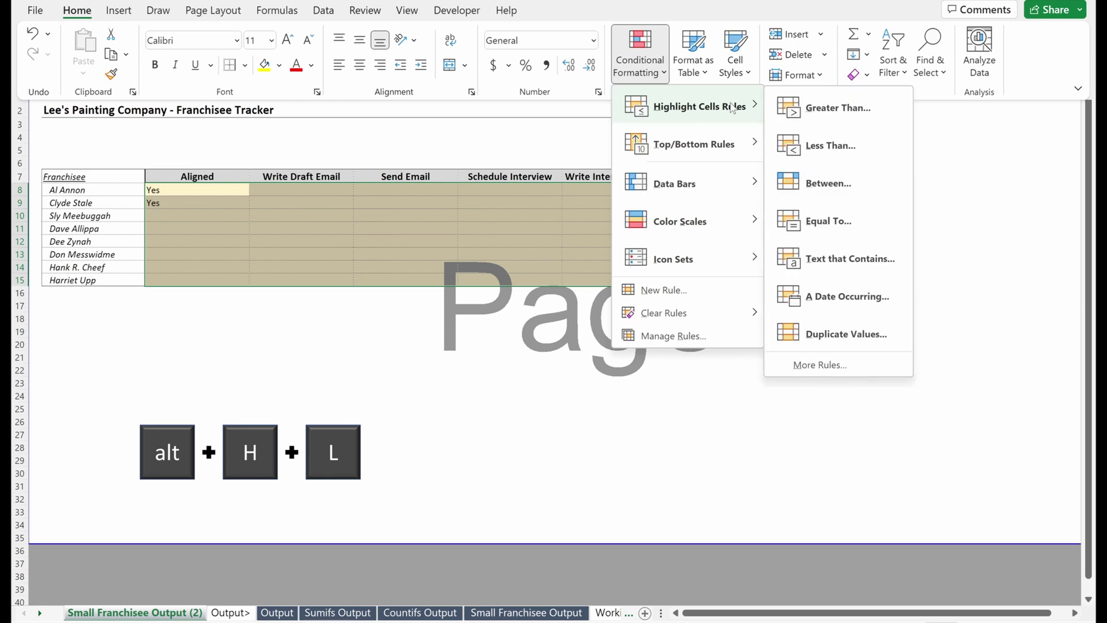
{"action": "left_click", "coordinate": [854, 213]}
{"action": "type", "text": "YEs"}
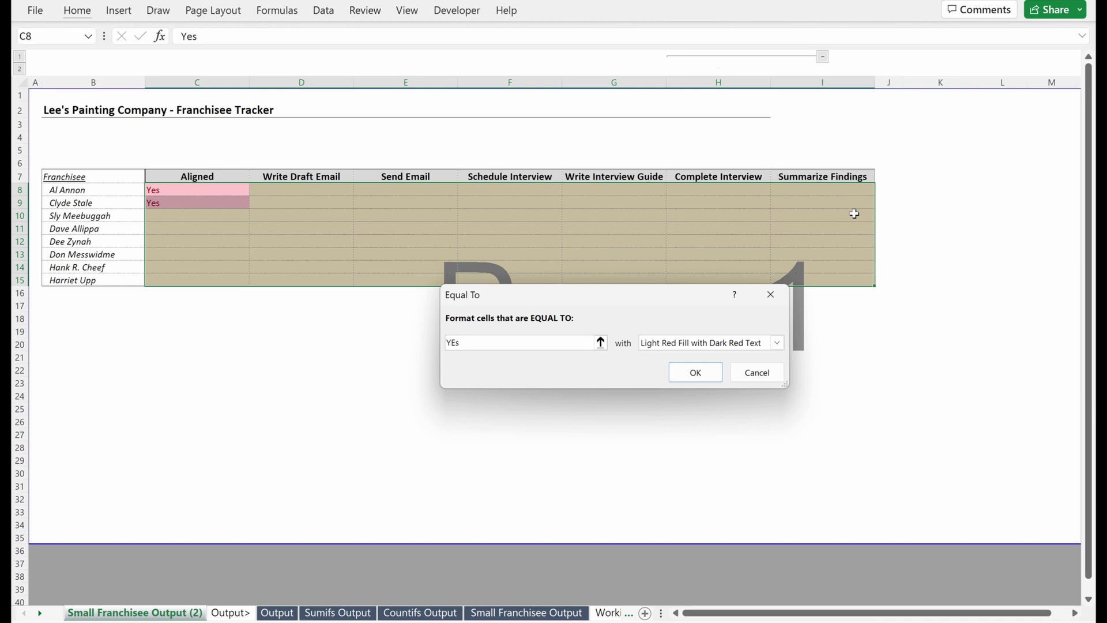
{"action": "key", "text": "BackSpace"}
{"action": "key", "text": "BackSpace"}
{"action": "type", "text": "es"}
Give the Yes rule a custom format of white fill with dark grey italic text.
{"action": "left_click", "coordinate": [777, 342]}
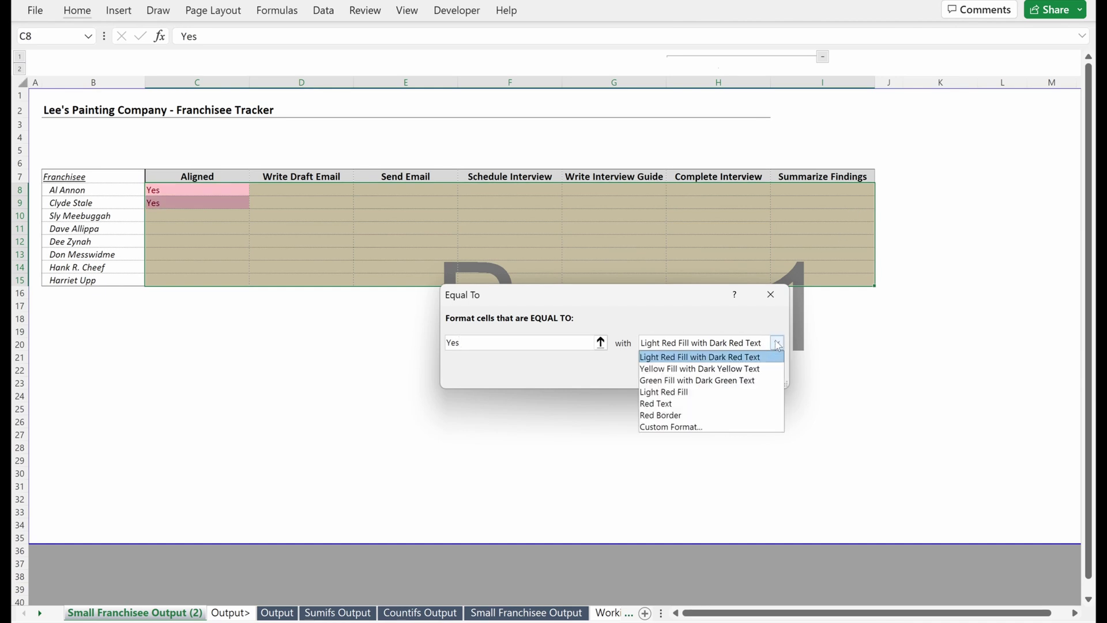
{"action": "left_click", "coordinate": [720, 427]}
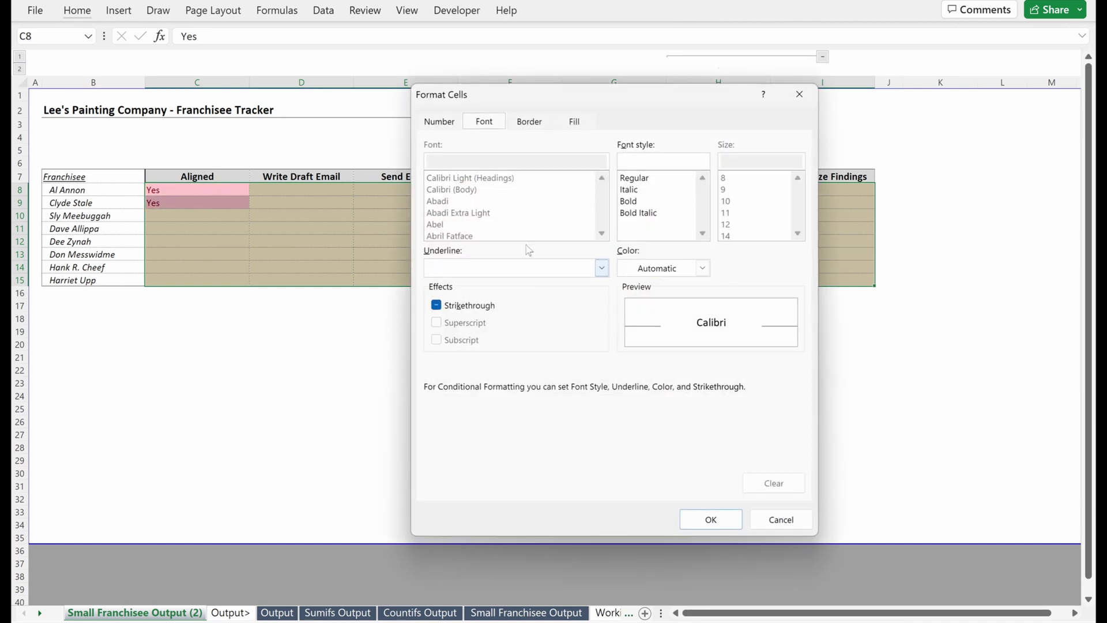
{"action": "left_click", "coordinate": [574, 122]}
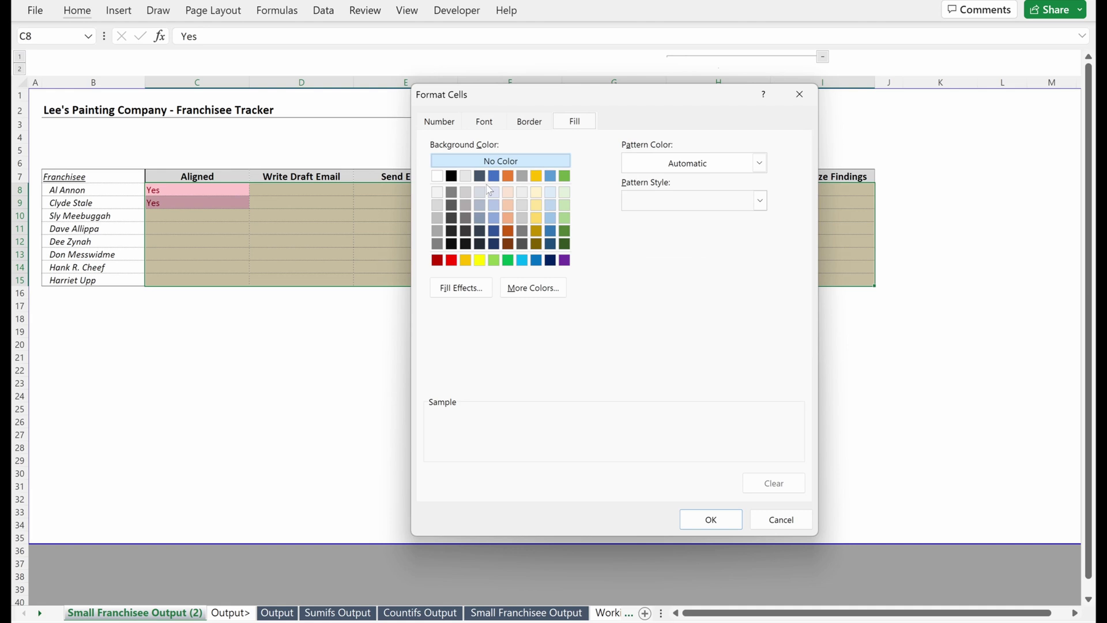
{"action": "left_click", "coordinate": [437, 176]}
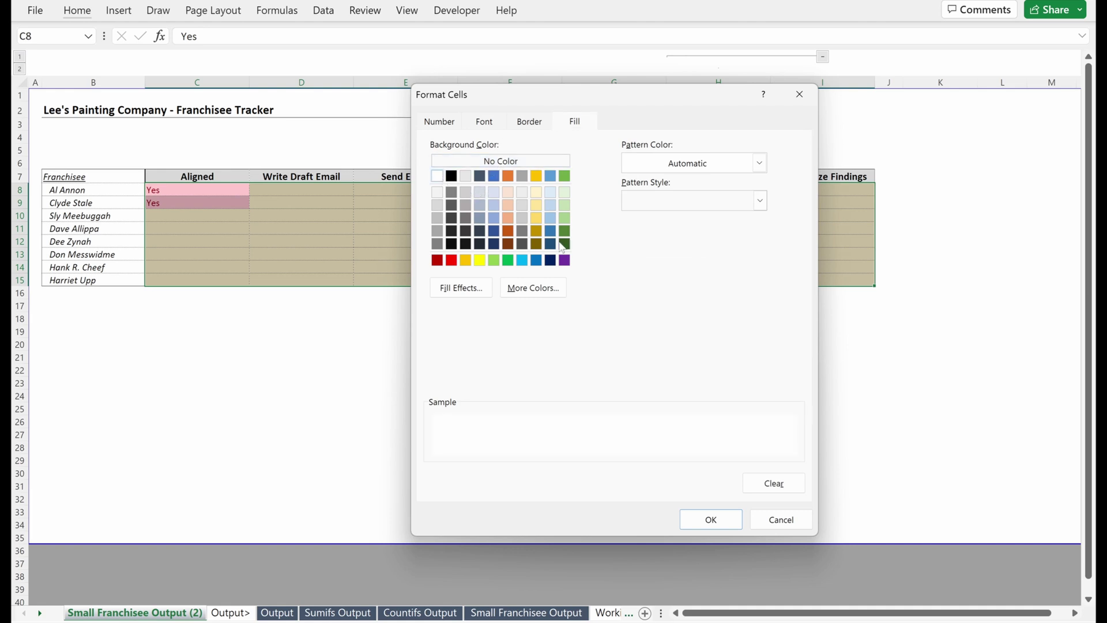
{"action": "left_click", "coordinate": [494, 123]}
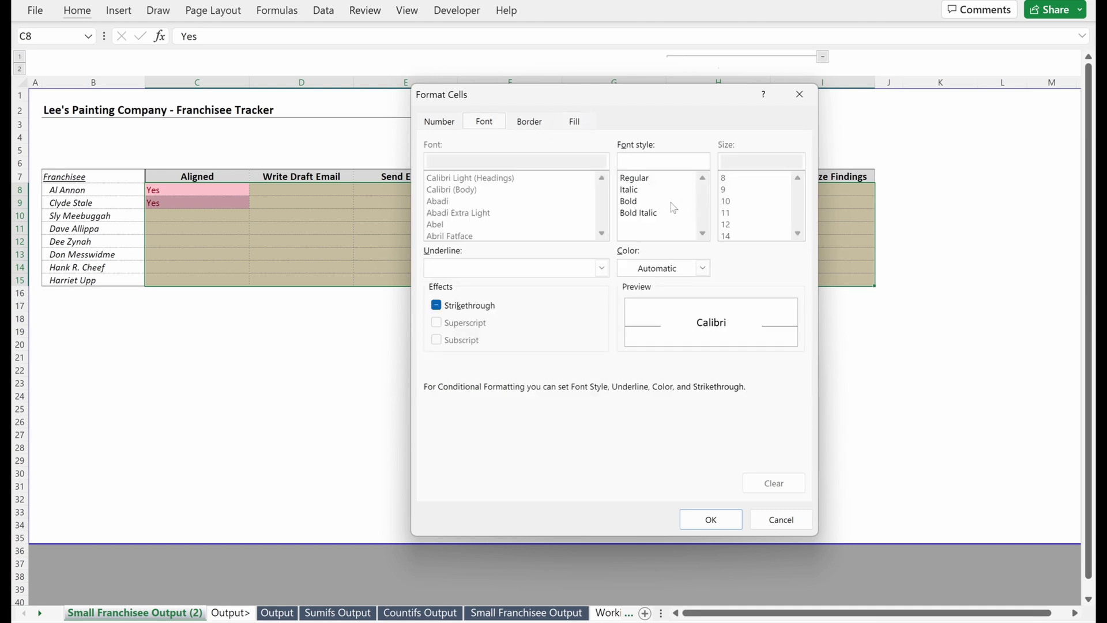
{"action": "left_click", "coordinate": [652, 190]}
{"action": "left_click", "coordinate": [696, 270]}
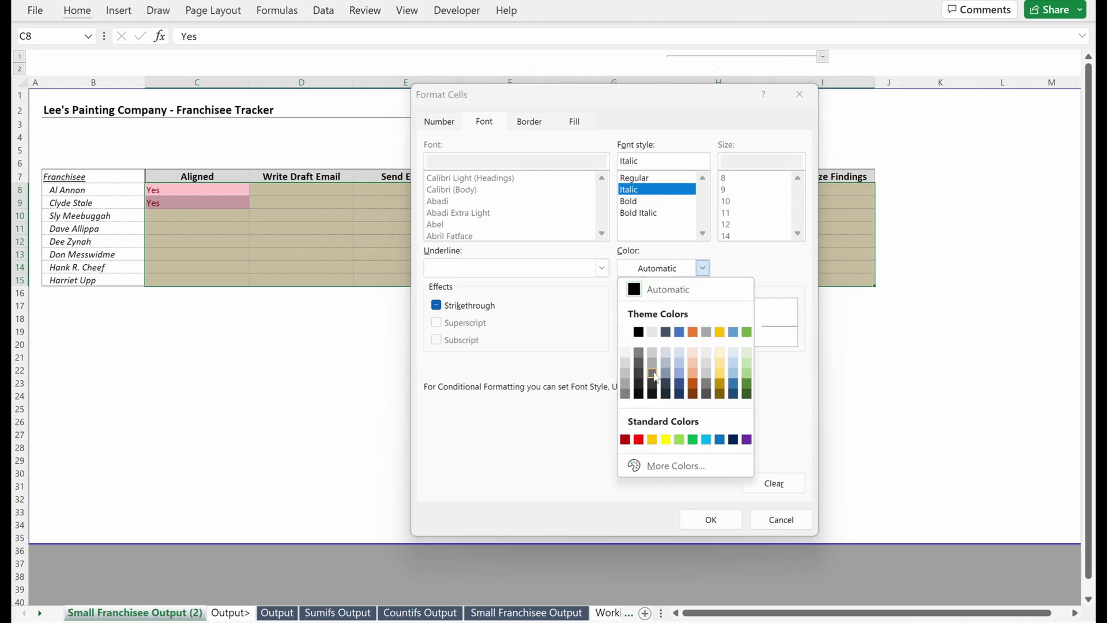
{"action": "left_click", "coordinate": [652, 392]}
{"action": "left_click", "coordinate": [710, 520]}
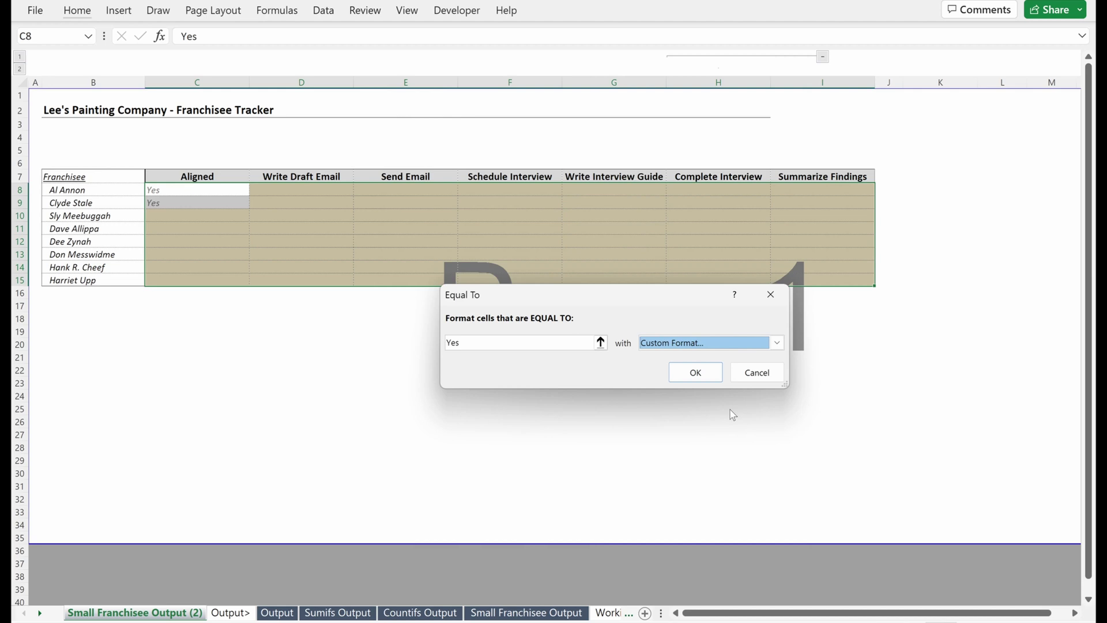
{"action": "left_click", "coordinate": [691, 372]}
Enter 'Yes' in the Write Draft Email cell D9.
{"action": "left_click", "coordinate": [198, 229]}
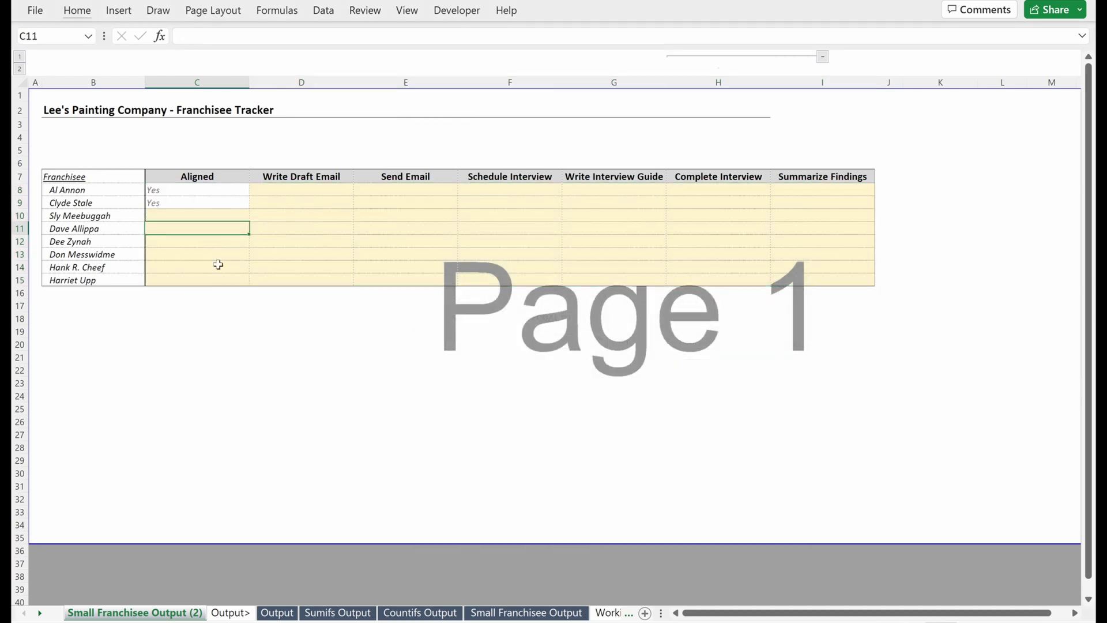
{"action": "key", "text": "Up"}
{"action": "key", "text": "Right"}
{"action": "key", "text": "Left"}
{"action": "key", "text": "Up"}
{"action": "key", "text": "Right"}
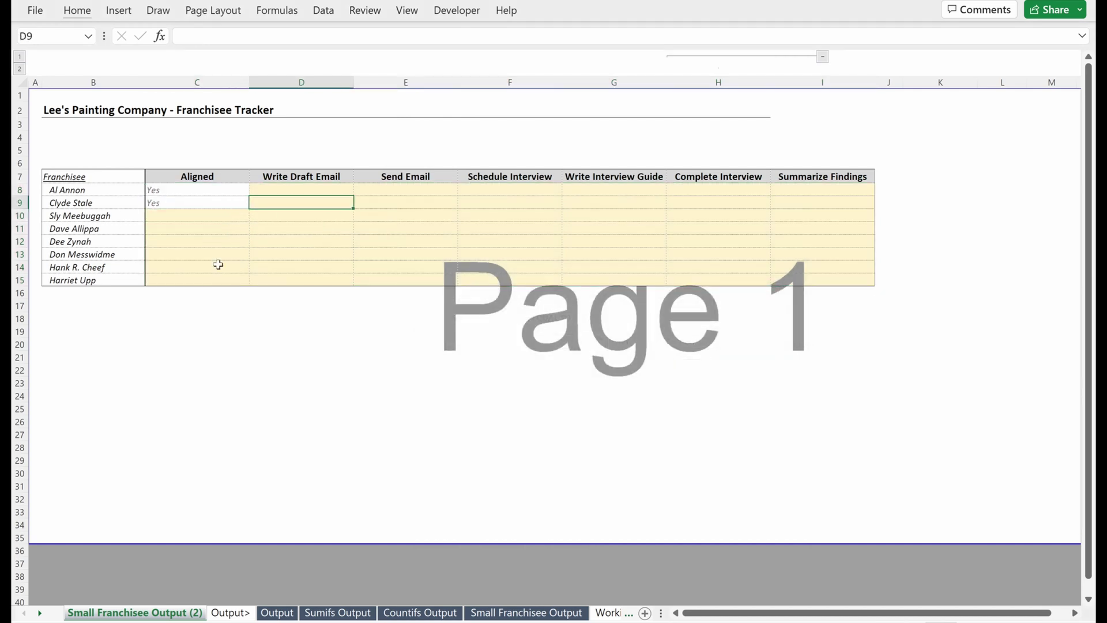
{"action": "type", "text": "Yes"}
{"action": "key", "text": "Return"}
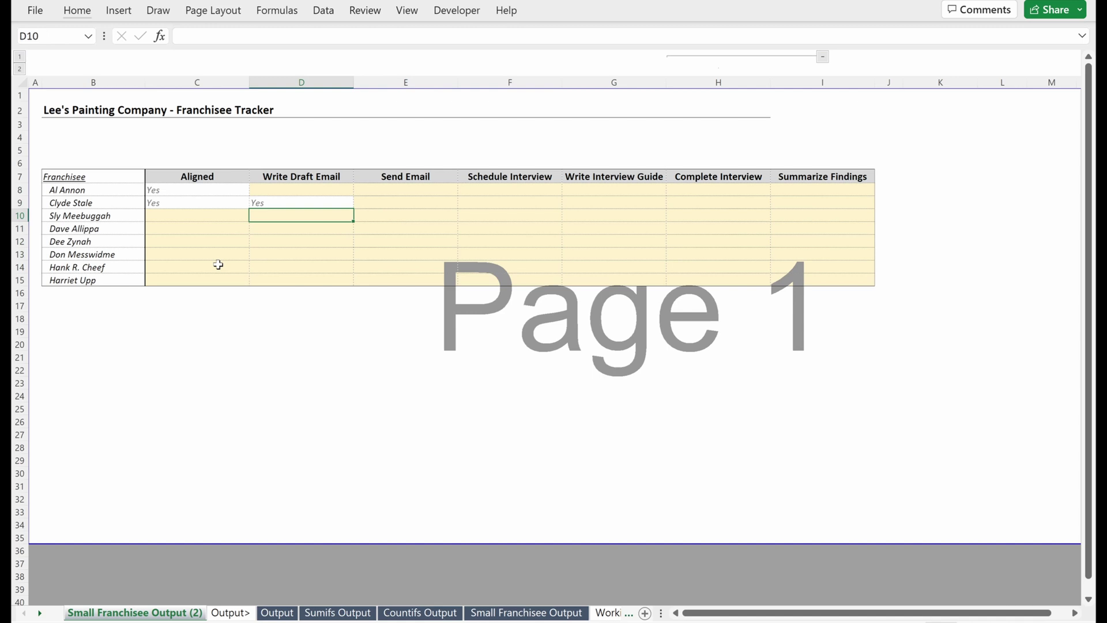
Fill Yes down column C to row 13 and across into E9.
{"action": "key", "text": "Up"}
{"action": "key", "text": "Left"}
{"action": "key", "text": "shift+Down"}
{"action": "key", "text": "shift+Down"}
{"action": "key", "text": "shift+Down"}
{"action": "key", "text": "shift+Down"}
{"action": "key", "text": "ctrl+d"}
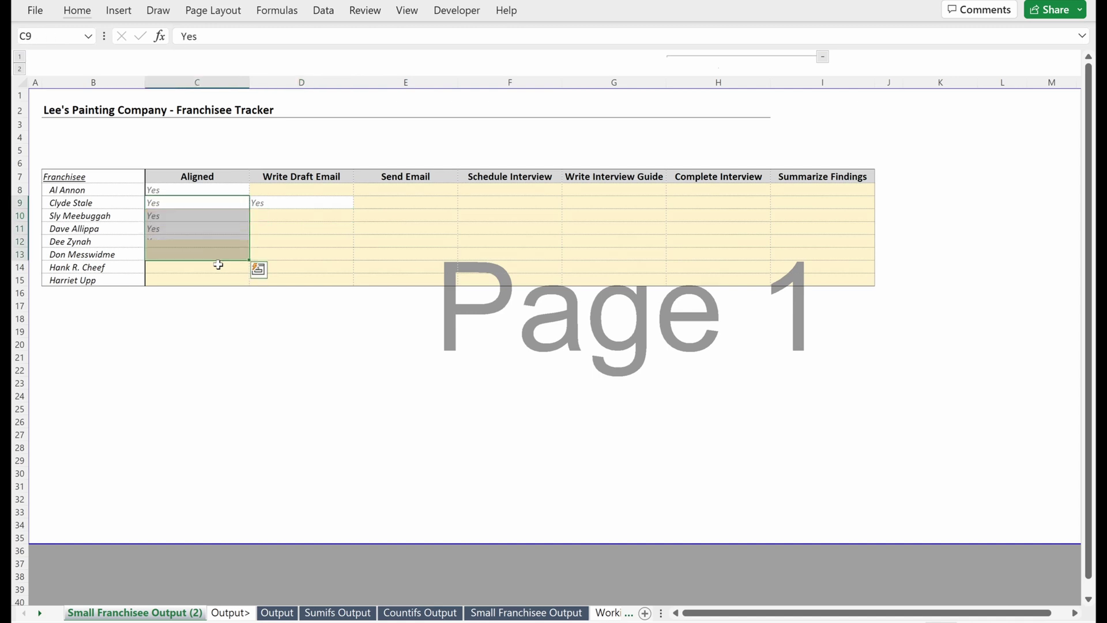
{"action": "key", "text": "Right"}
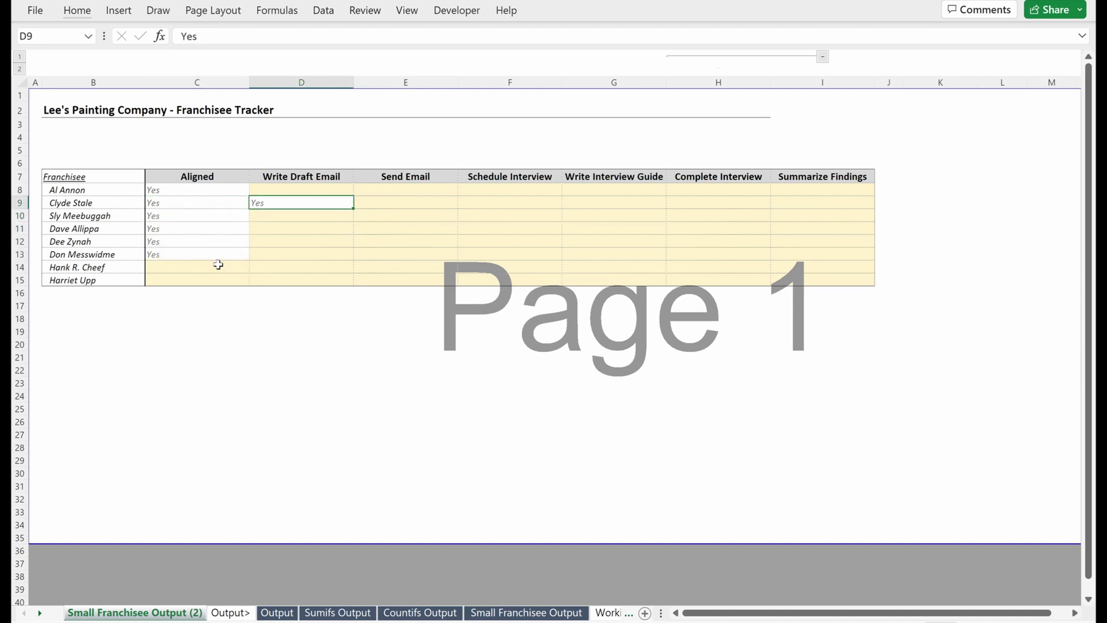
{"action": "key", "text": "shift+Right"}
{"action": "key", "text": "ctrl+r"}
Enter 'YEs' in D12 and 'Yes' in the Send Email cell E12.
{"action": "key", "text": "Down"}
{"action": "key", "text": "Down"}
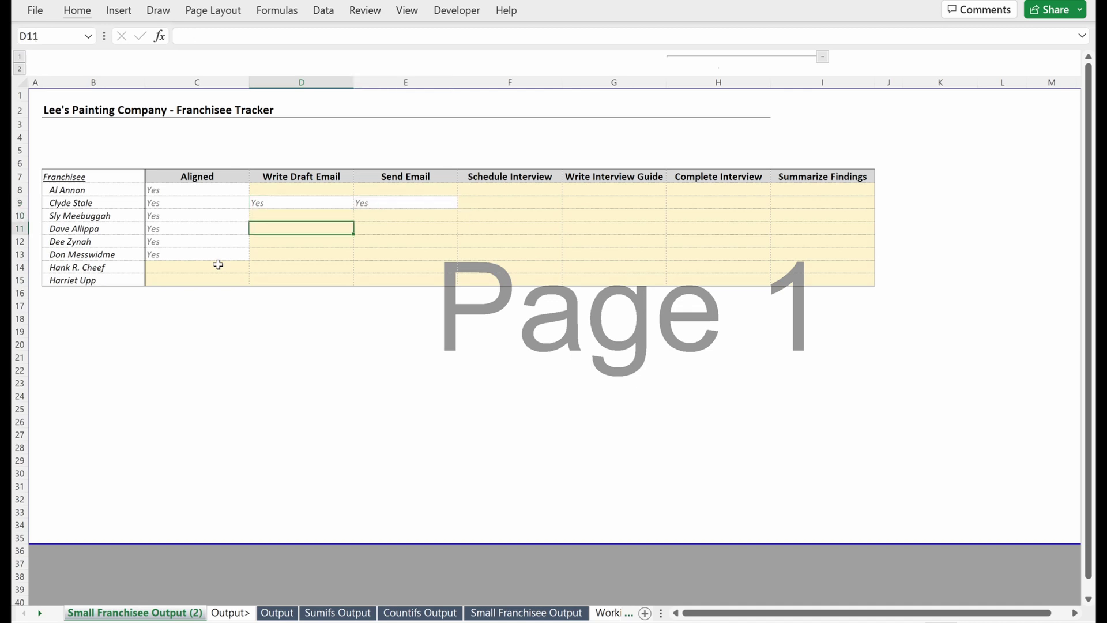
{"action": "key", "text": "Down"}
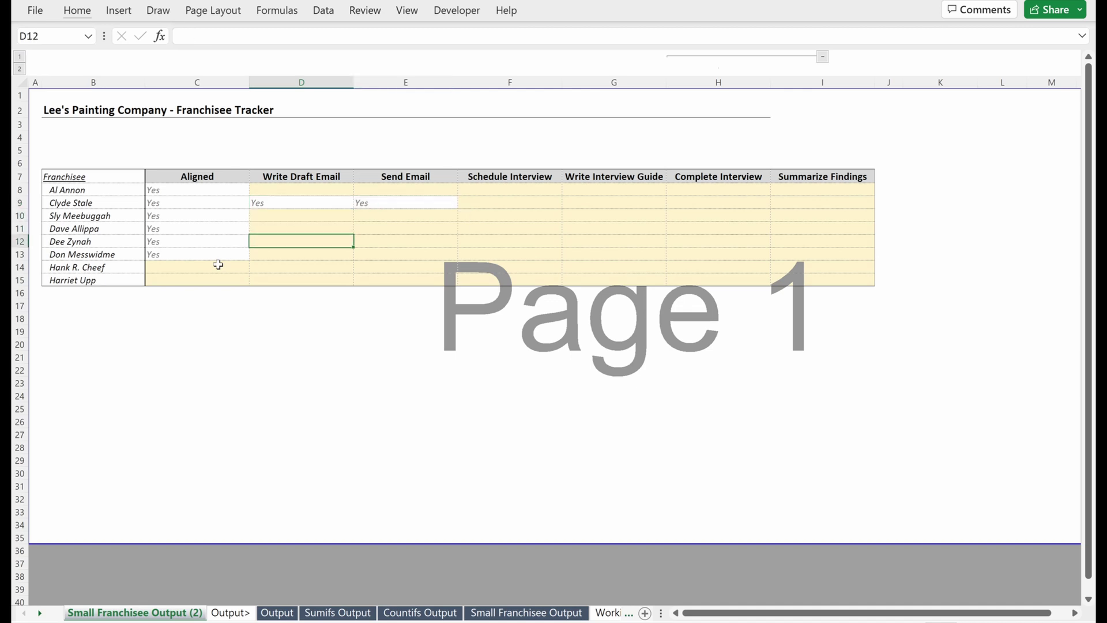
{"action": "type", "text": "YEs"}
{"action": "key", "text": "Return"}
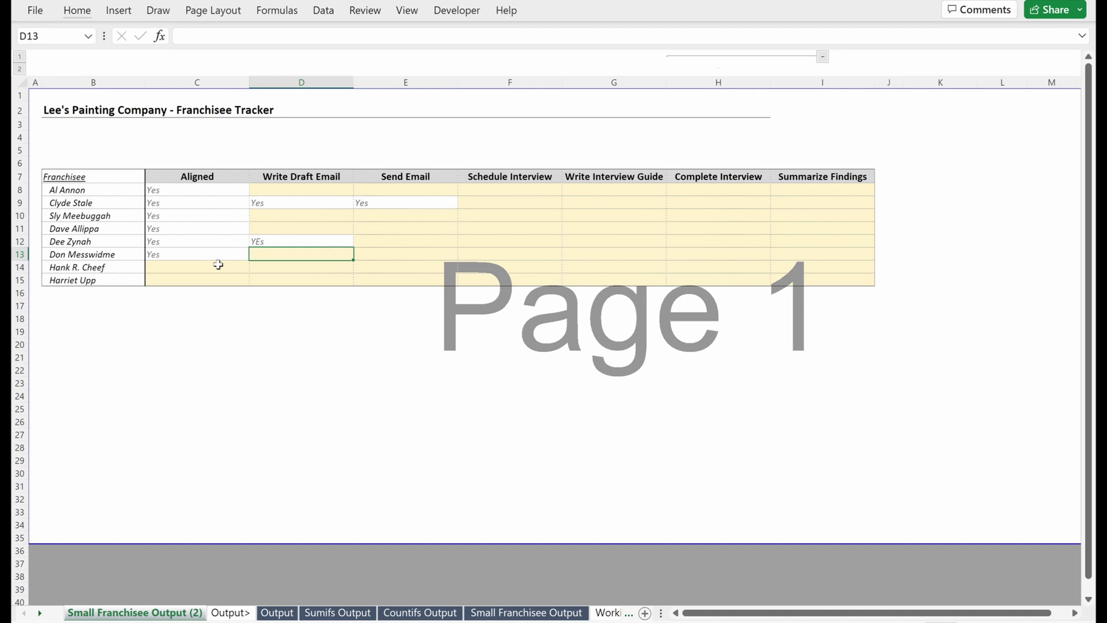
{"action": "key", "text": "Up"}
{"action": "key", "text": "Right"}
{"action": "type", "text": "Yes"}
{"action": "key", "text": "ctrl+Return"}
Fill Yes across row 12 from E12 to G12.
{"action": "key", "text": "shift+Right"}
{"action": "key", "text": "shift+Right"}
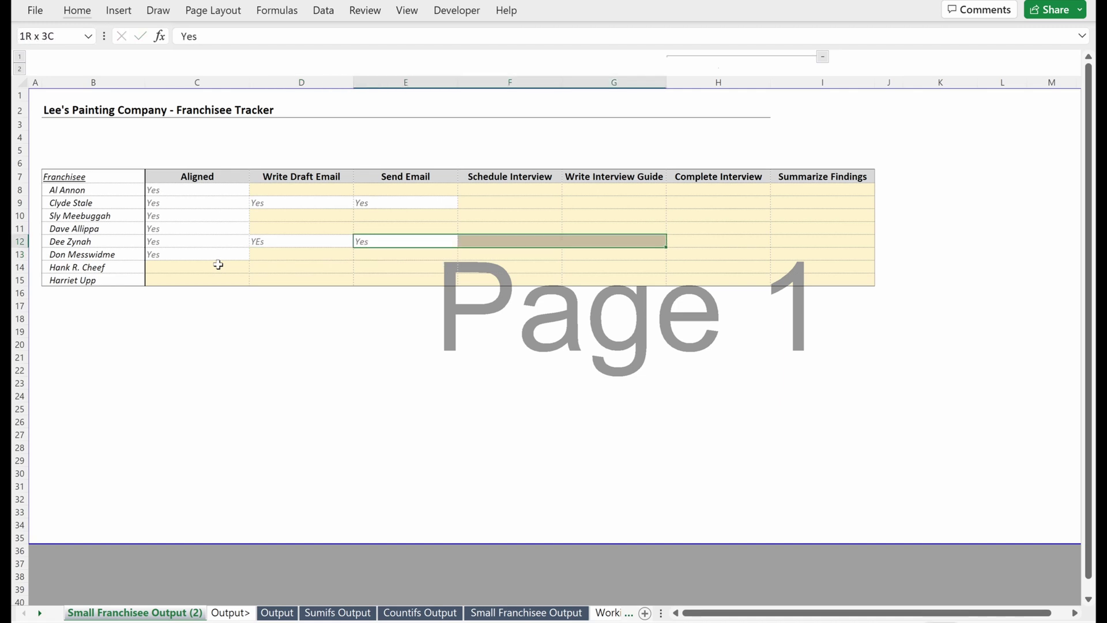
{"action": "key", "text": "ctrl+r"}
{"action": "key", "text": "Right"}
{"action": "key", "text": "Left"}
{"action": "key", "text": "Up"}
{"action": "key", "text": "Left"}
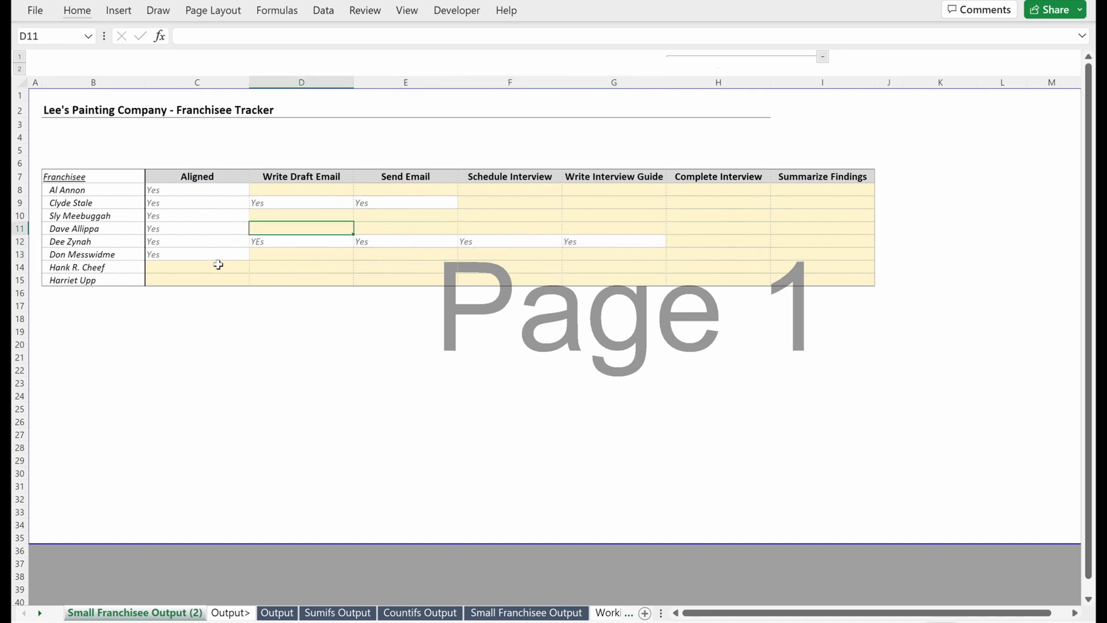
{"action": "key", "text": "Up"}
{"action": "key", "text": "Up"}
{"action": "key", "text": "Up"}
{"action": "key", "text": "Left"}
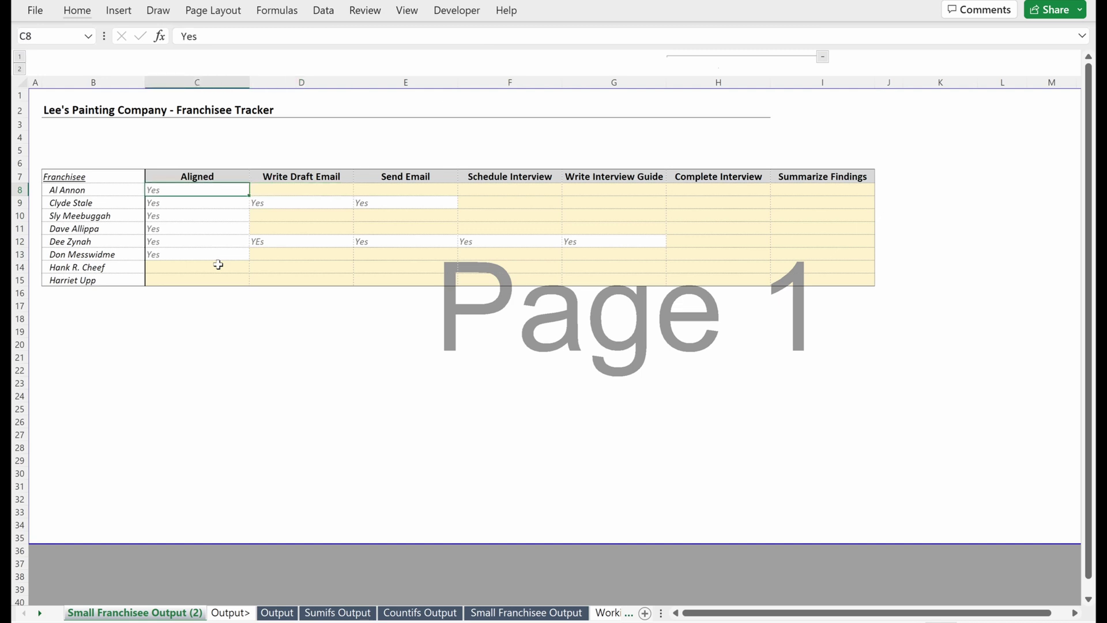
Fill Yes across row 13 from column C through column F.
{"action": "key", "text": "shift+Right"}
{"action": "key", "text": "shift+Right"}
{"action": "key", "text": "shift+Right"}
{"action": "key", "text": "Right"}
{"action": "key", "text": "shift+Right"}
{"action": "key", "text": "shift+Right"}
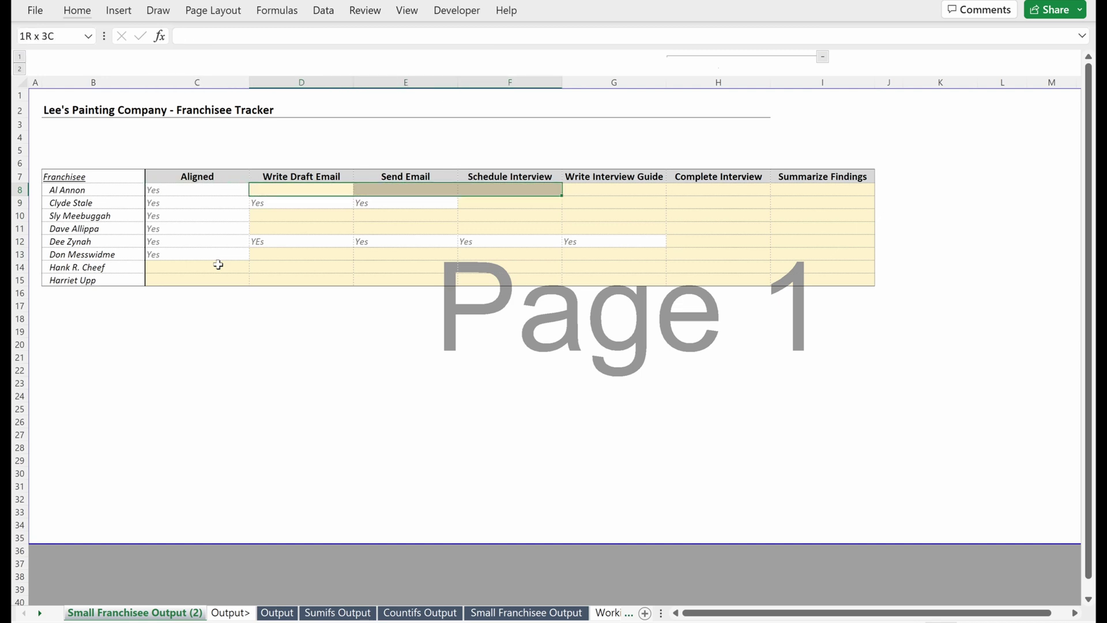
{"action": "key", "text": "shift+Left"}
{"action": "key", "text": "shift+Left"}
{"action": "key", "text": "Down"}
{"action": "key", "text": "Left"}
{"action": "key", "text": "Down"}
{"action": "key", "text": "Down"}
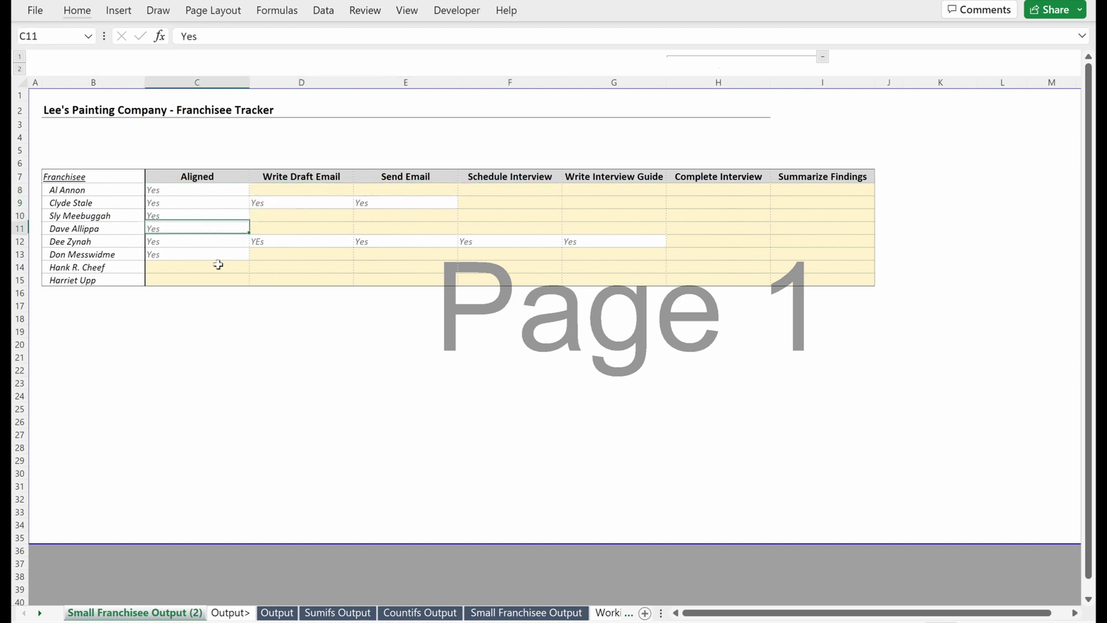
{"action": "key", "text": "Down"}
{"action": "key", "text": "Down"}
{"action": "key", "text": "shift+Down"}
{"action": "key", "text": "shift+Right"}
{"action": "key", "text": "shift+Right"}
{"action": "key", "text": "shift+Right"}
{"action": "key", "text": "ctrl+r"}
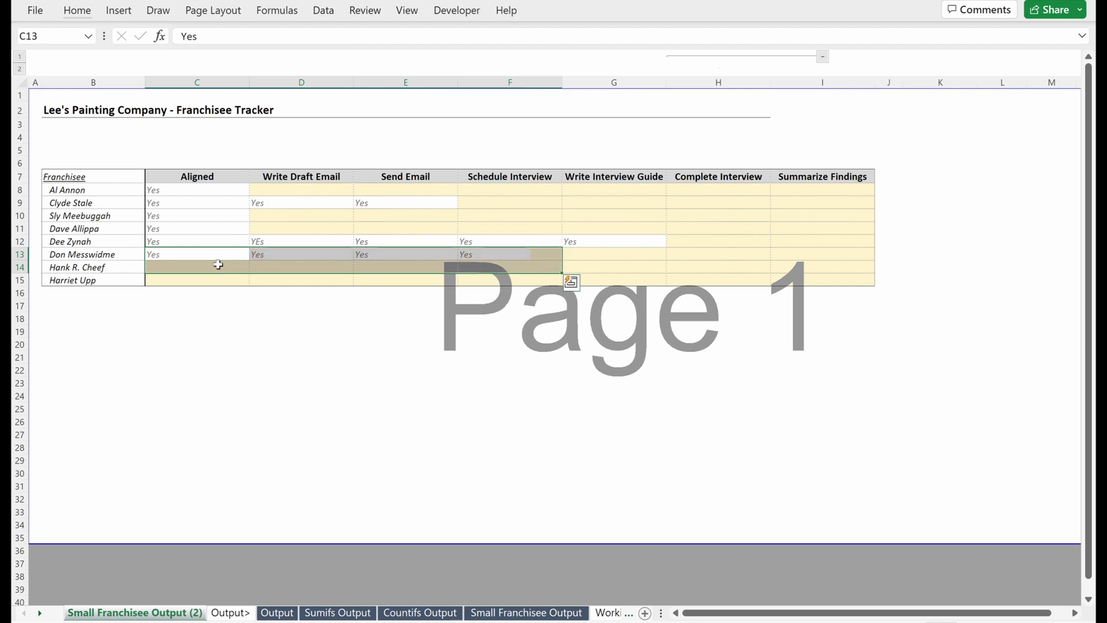
Adjust the row 13 selection, then jump up to the Aligned heading.
{"action": "key", "text": "Up"}
{"action": "key", "text": "Right"}
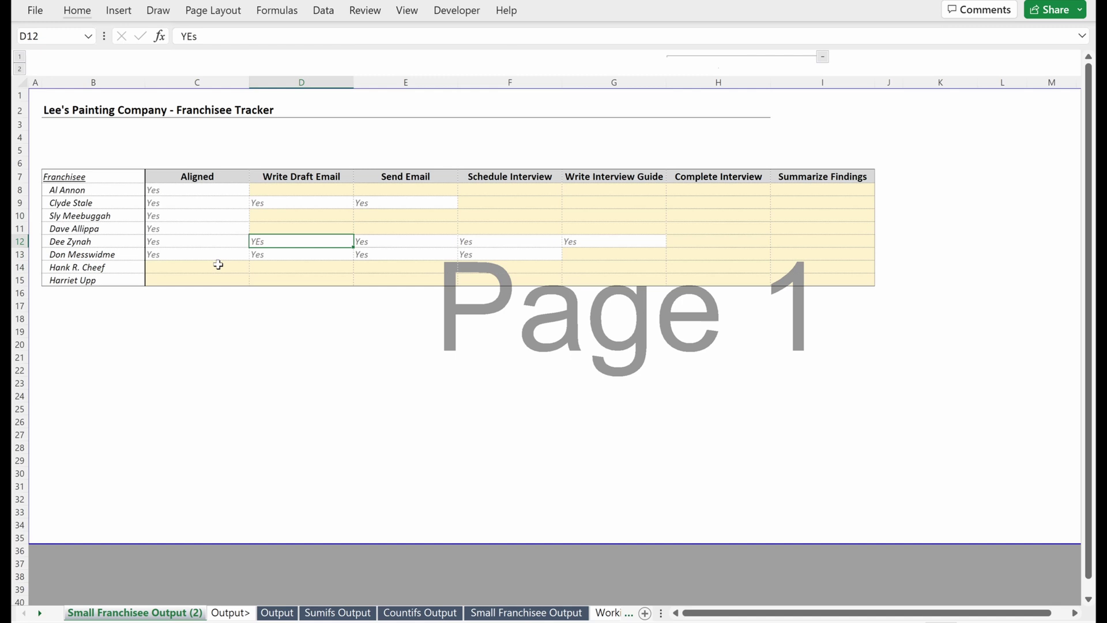
{"action": "key", "text": "Left"}
{"action": "key", "text": "shift+Right"}
{"action": "key", "text": "shift+Right"}
{"action": "key", "text": "shift+Right"}
{"action": "key", "text": "shift+Right"}
{"action": "key", "text": "Down"}
{"action": "key", "text": "shift+Right"}
{"action": "key", "text": "shift+Right"}
{"action": "key", "text": "shift+Right"}
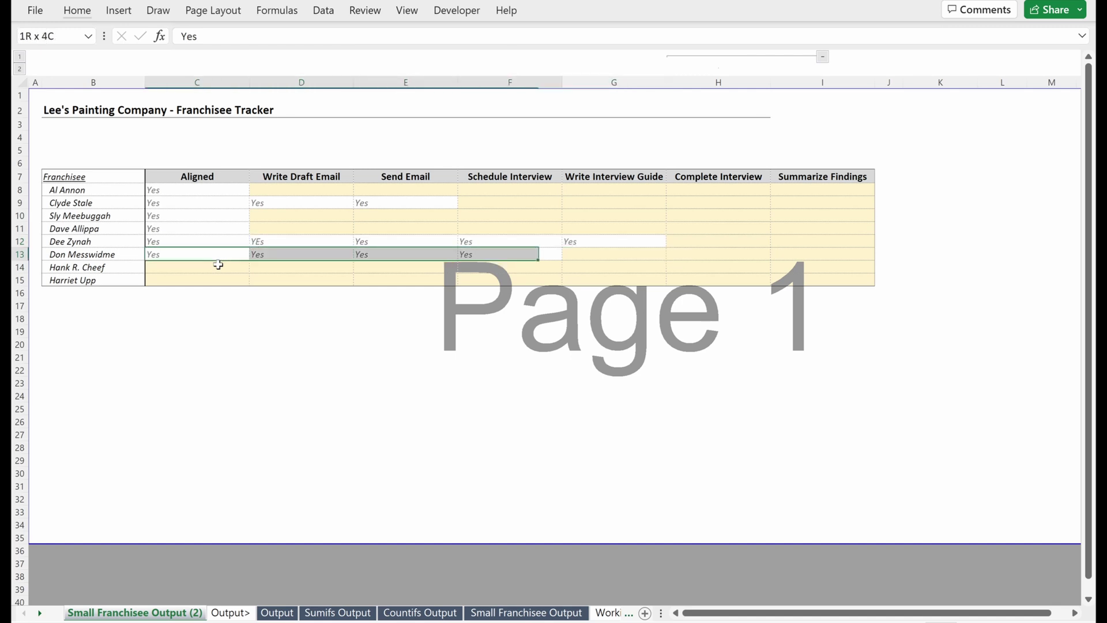
{"action": "key", "text": "shift+Right"}
{"action": "key", "text": "shift+Left"}
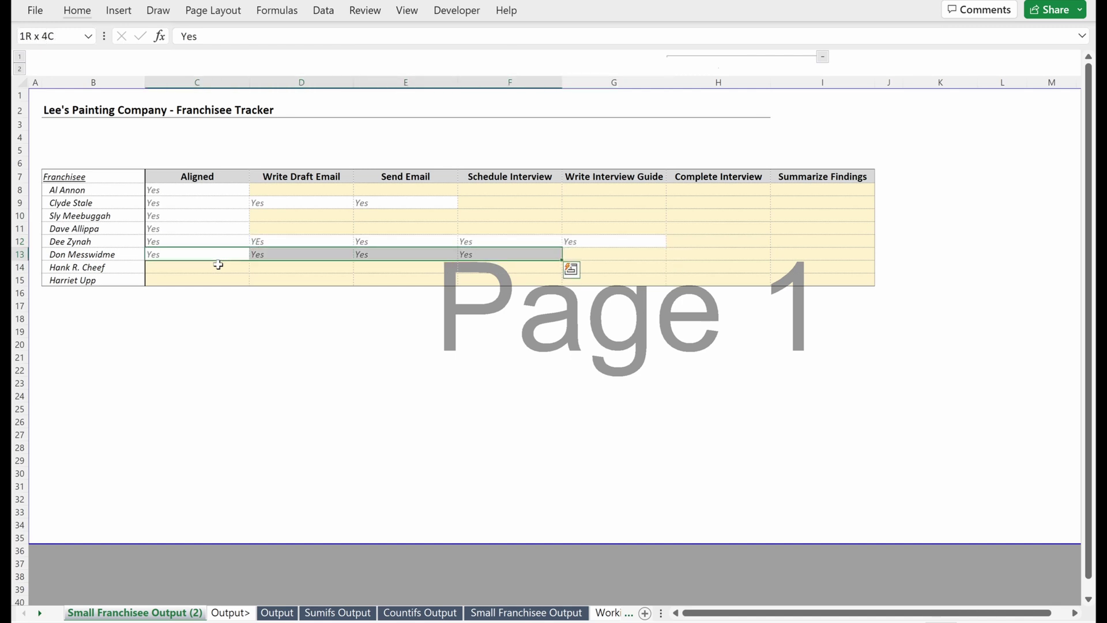
{"action": "key", "text": "shift+Left"}
{"action": "key", "text": "shift+Left"}
{"action": "key", "text": "shift+Left"}
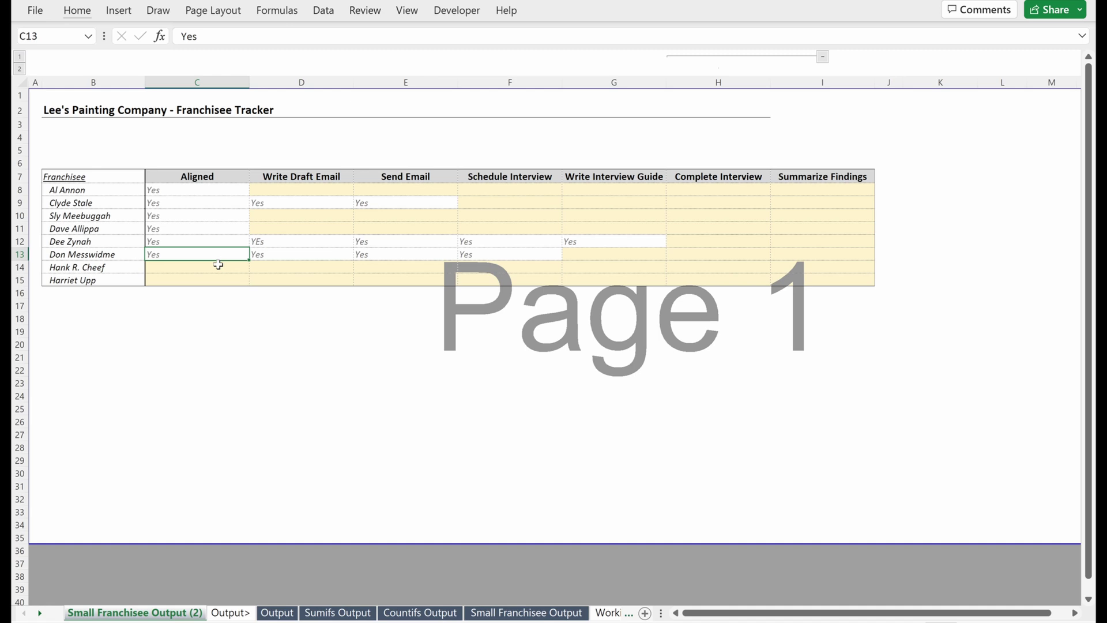
{"action": "key", "text": "ctrl+Up"}
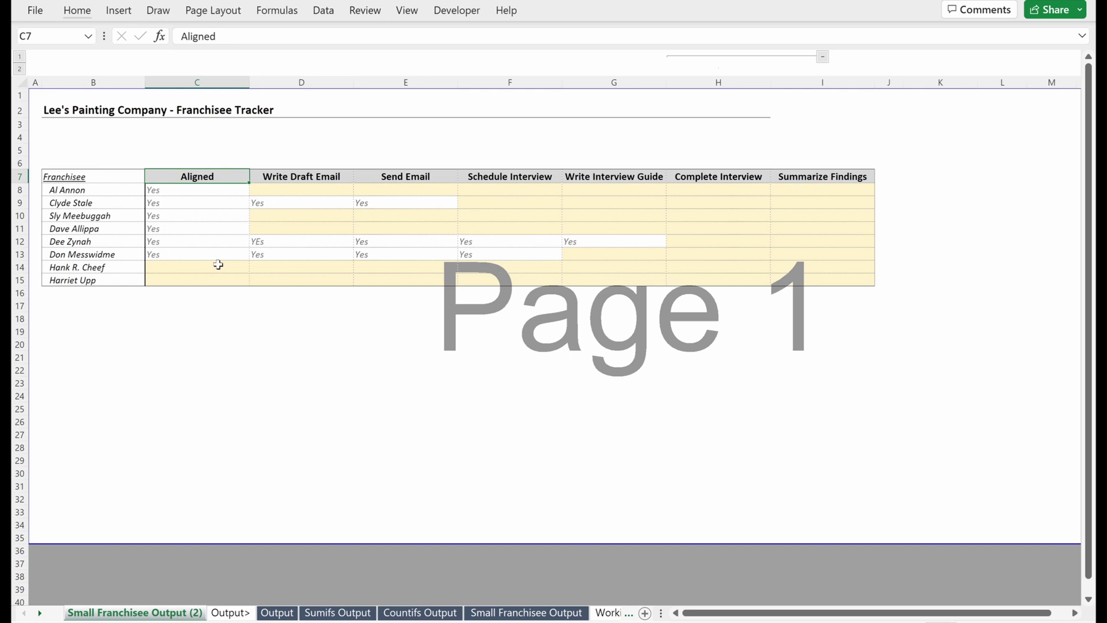
Drag the page break so the printed page ends near row 19.
{"action": "scroll", "coordinate": [1049, 328], "scroll_direction": "down", "scroll_amount": 1}
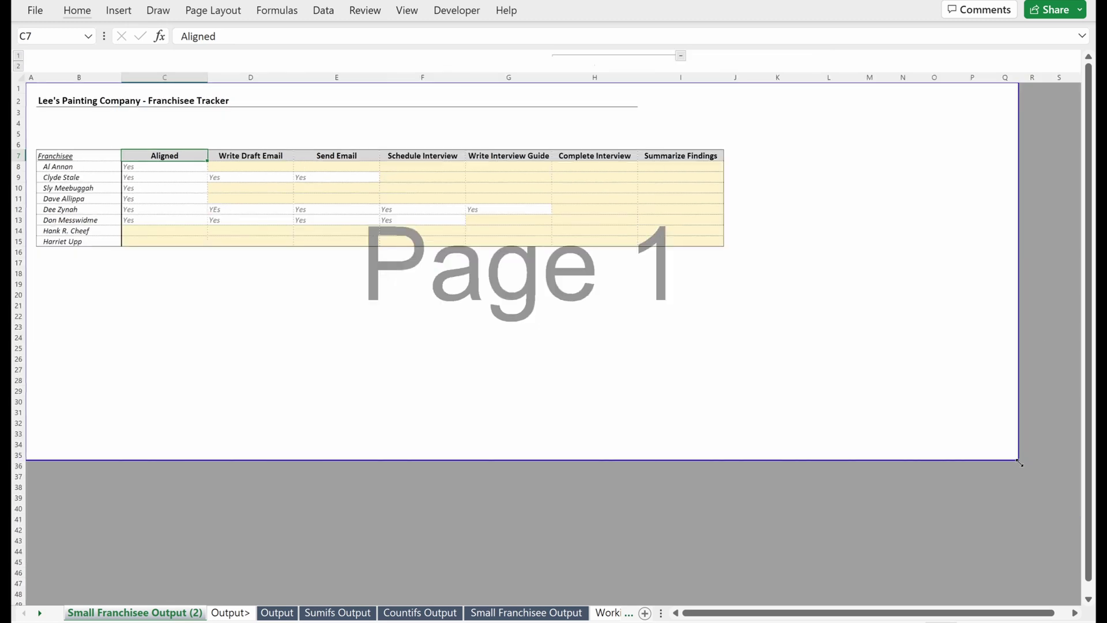
{"action": "left_click_drag", "start_coordinate": [1018, 461], "coordinate": [747, 289]}
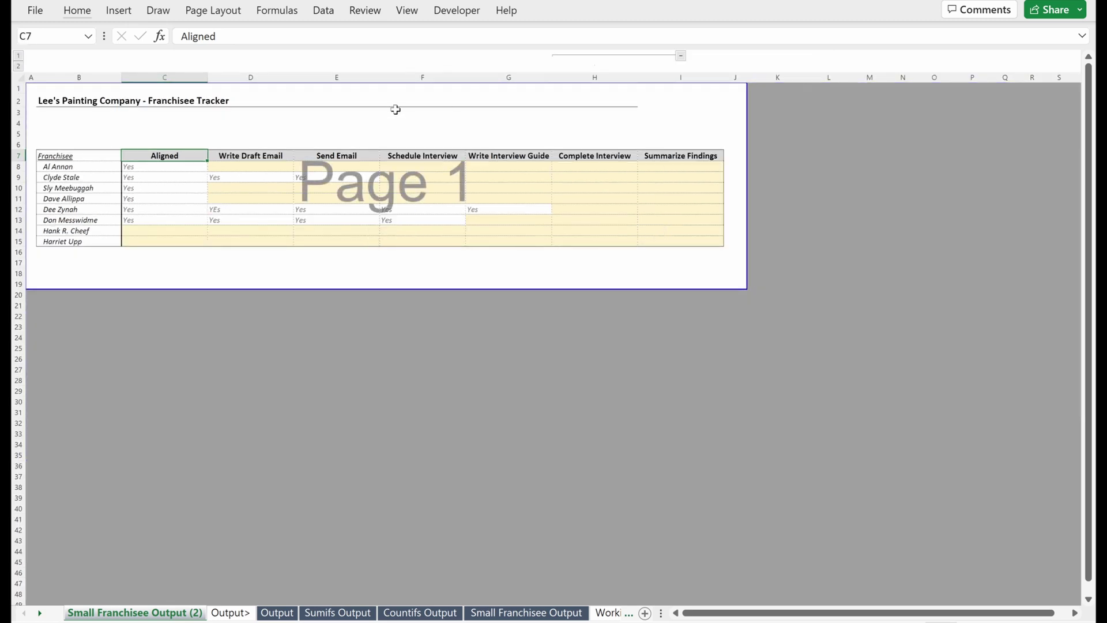
{"action": "scroll", "coordinate": [395, 110], "scroll_direction": "up", "scroll_amount": 2}
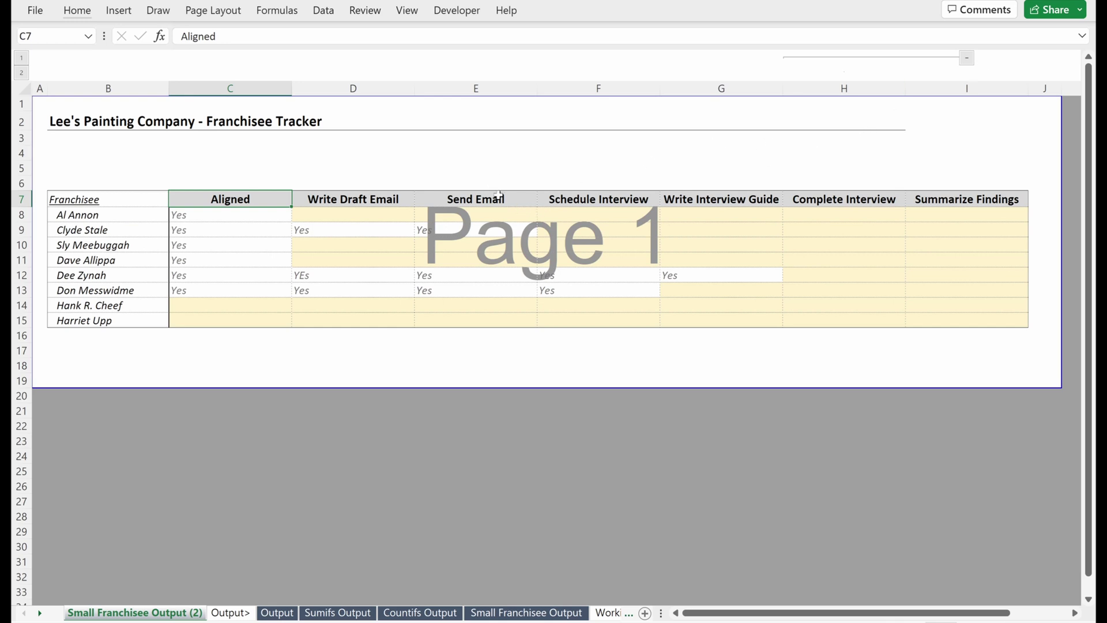
Label C6 'Client Alignment', then move on to the Output sheet.
{"action": "left_click", "coordinate": [252, 184]}
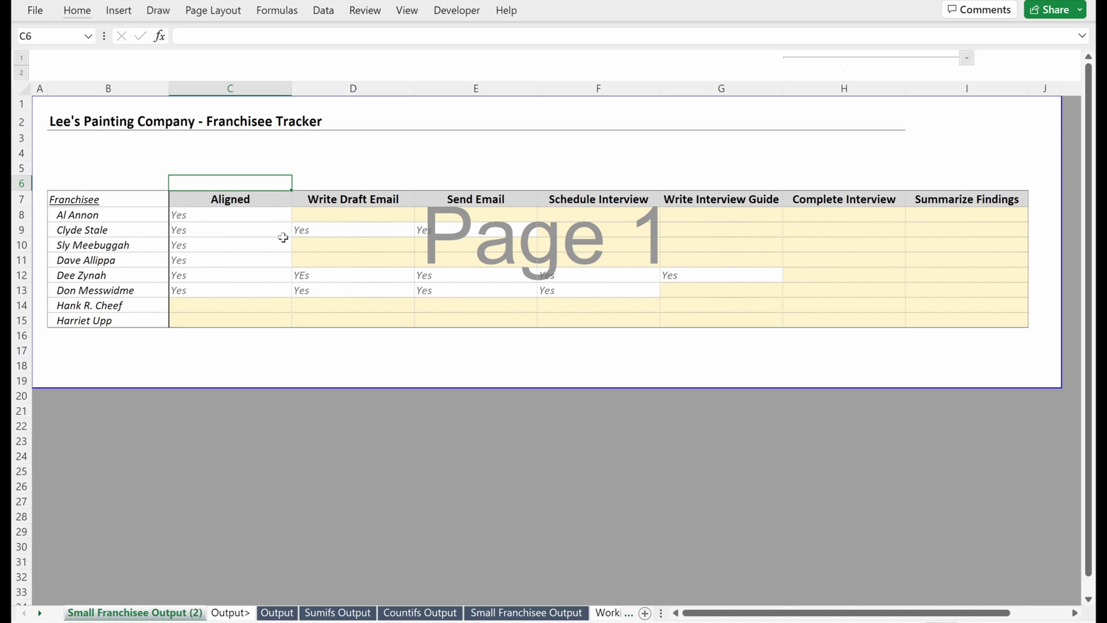
{"action": "type", "text": "Client Alignem"}
{"action": "key", "text": "BackSpace"}
{"action": "key", "text": "BackSpace"}
{"action": "key", "text": "BackSpace"}
{"action": "key", "text": "BackSpace"}
{"action": "key", "text": "BackSpace"}
{"action": "key", "text": "BackSpace"}
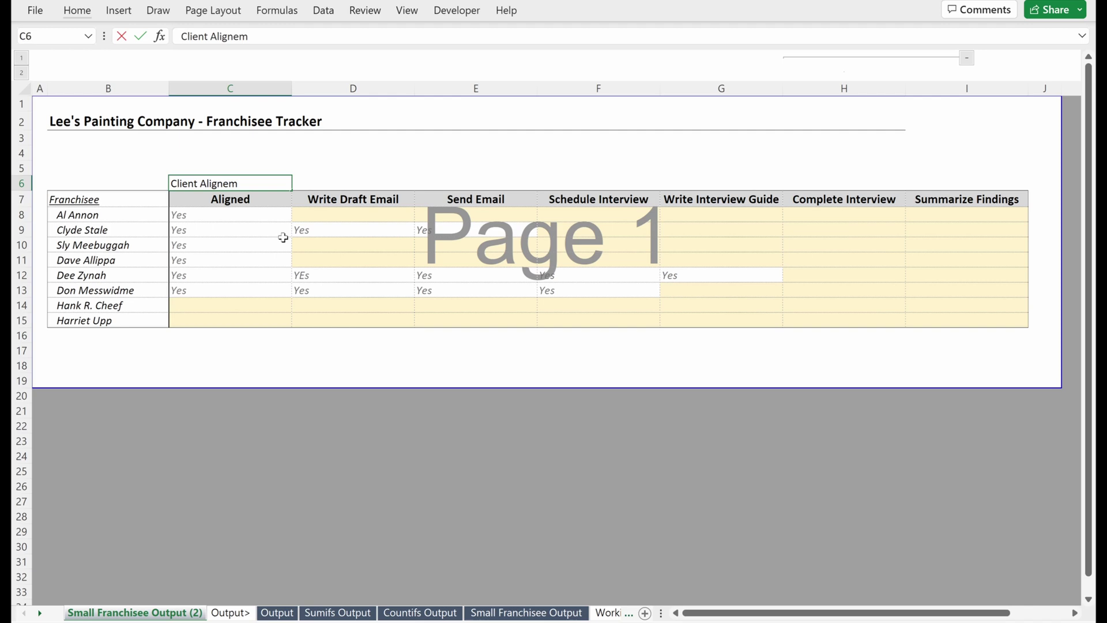
{"action": "type", "text": "nment"}
{"action": "key", "text": "Return"}
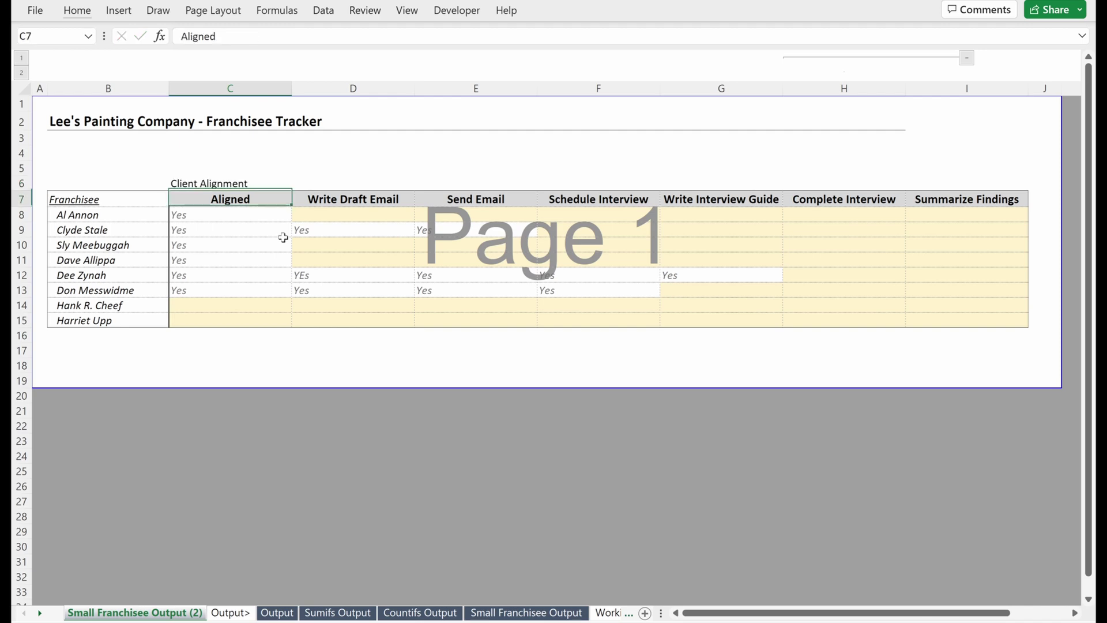
{"action": "key", "text": "Up"}
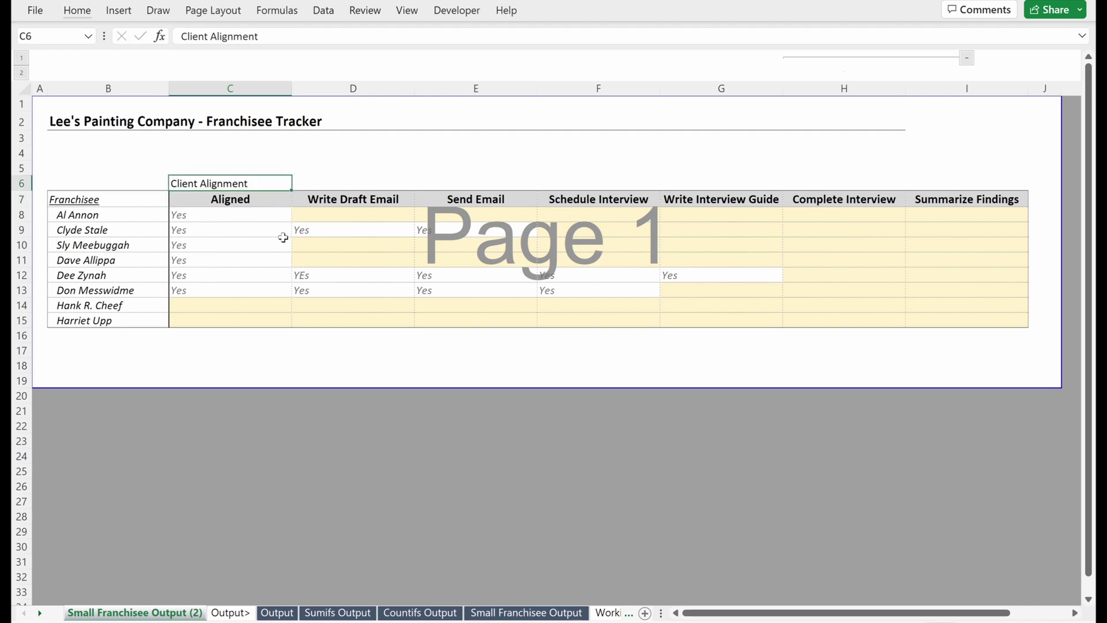
{"action": "key", "text": "ctrl+Page_Down"}
{"action": "key", "text": "ctrl+Page_Down"}
Paste the Annual heading's formats onto C6:E6 of Small Franchisee Output (2).
{"action": "left_click_drag", "start_coordinate": [90, 139], "coordinate": [209, 140]}
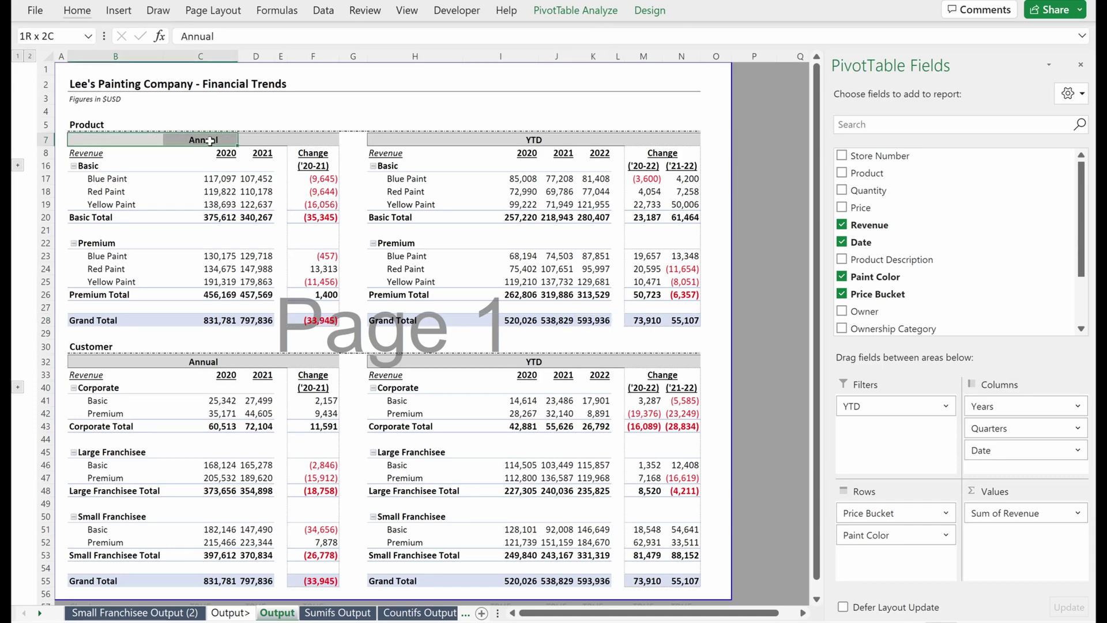
{"action": "left_click", "coordinate": [135, 613]}
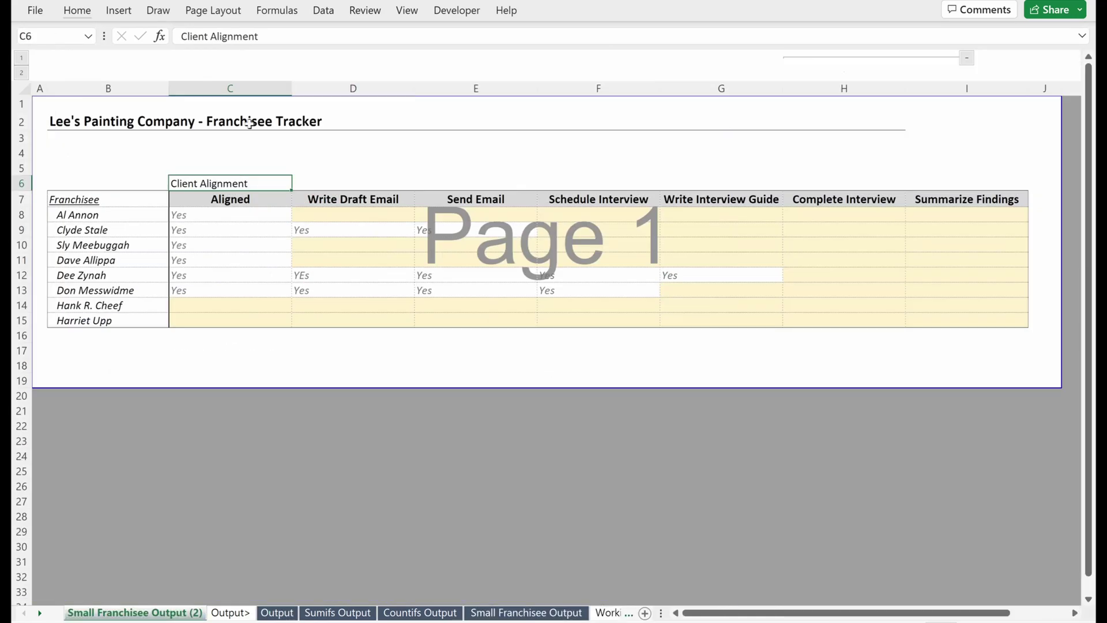
{"action": "left_click_drag", "start_coordinate": [219, 183], "coordinate": [493, 179]}
{"action": "key", "text": "ctrl+alt+v"}
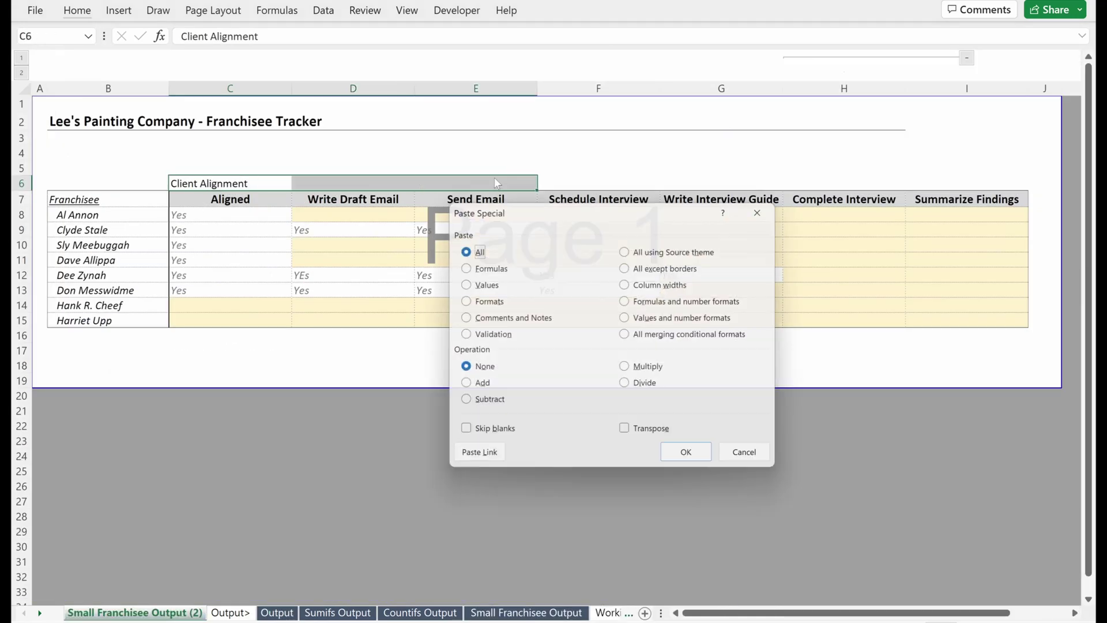
{"action": "key", "text": "alt+t"}
{"action": "key", "text": "Return"}
{"action": "key", "text": "Down"}
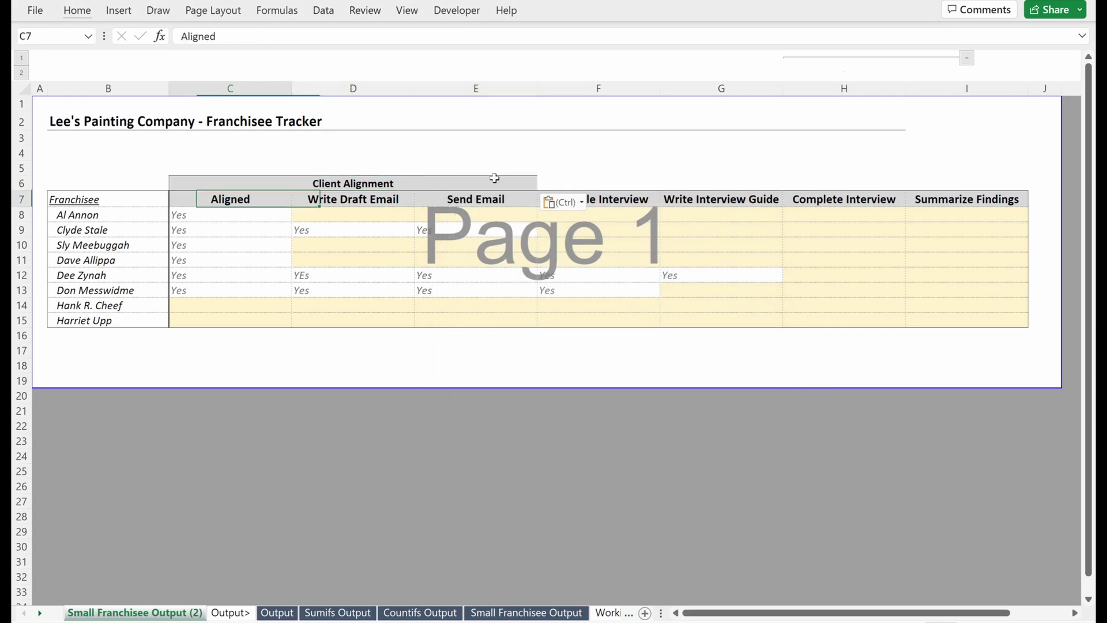
{"action": "key", "text": "Up"}
Paste plain formatting onto the row 7 task headers to remove the bold.
{"action": "key", "text": "Down"}
{"action": "key", "text": "ctrl+shift+Right"}
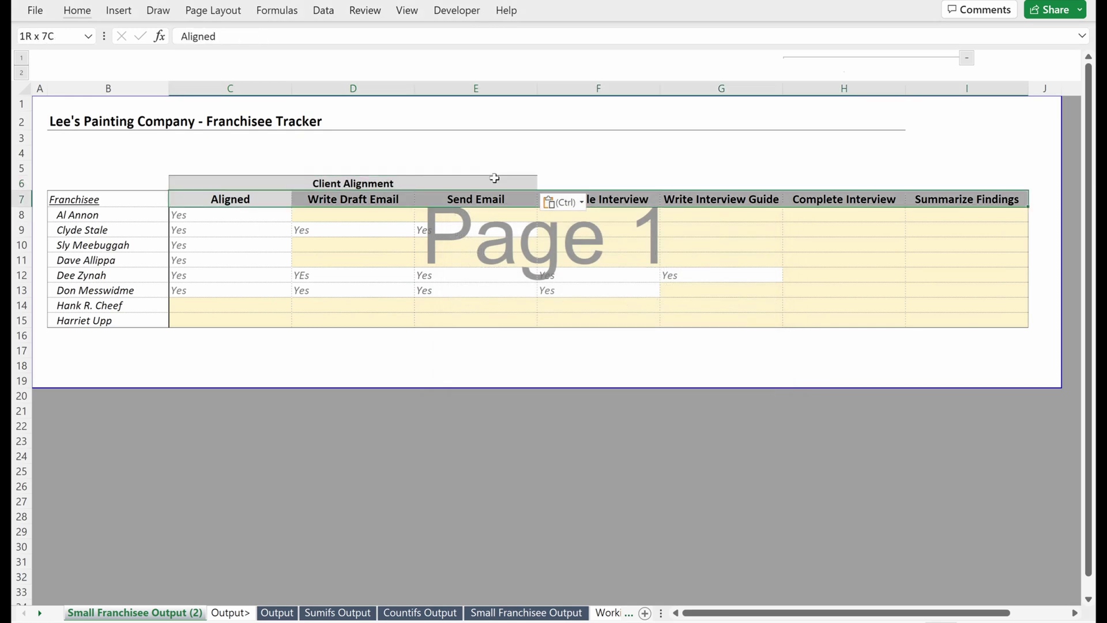
{"action": "key", "text": "ctrl+v"}
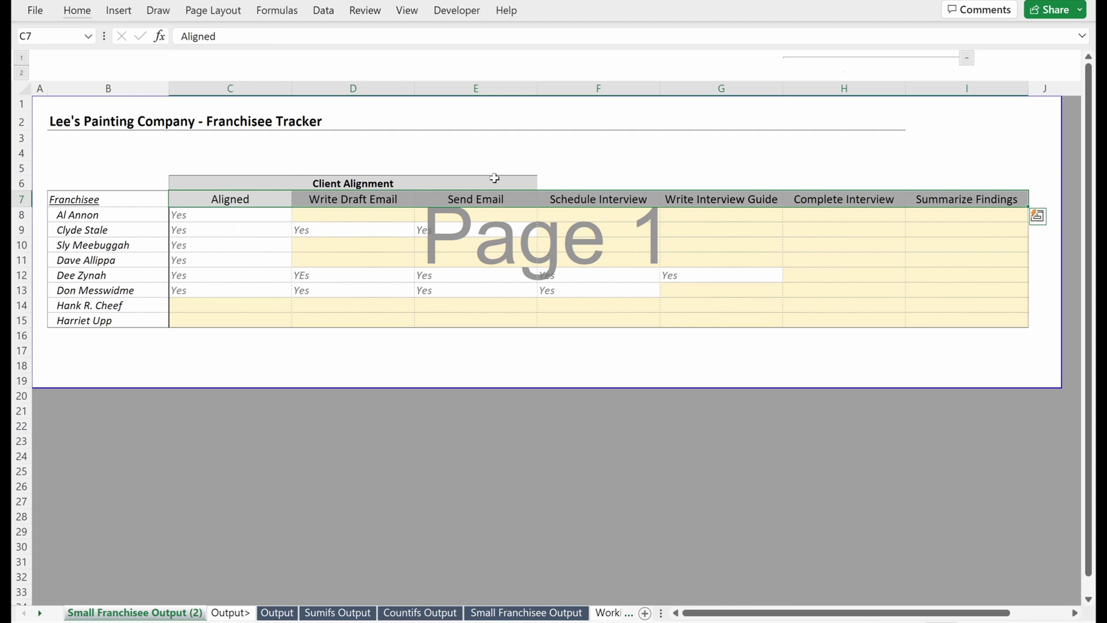
{"action": "key", "text": "alt+h"}
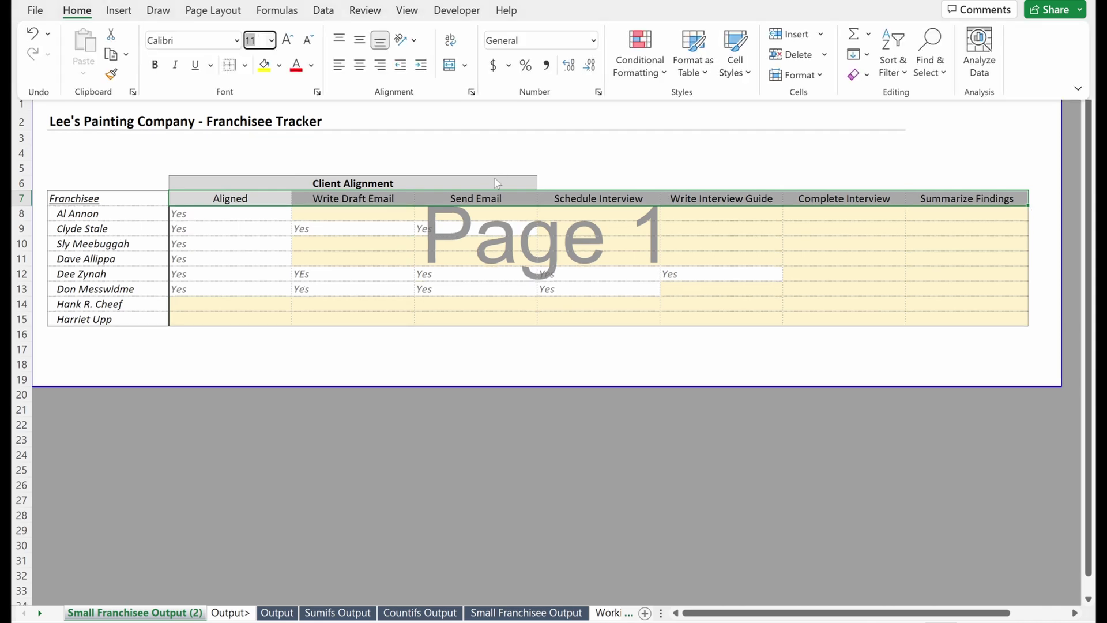
{"action": "key", "text": "Escape"}
{"action": "type", "text": "hh"}
{"action": "key", "text": "Escape"}
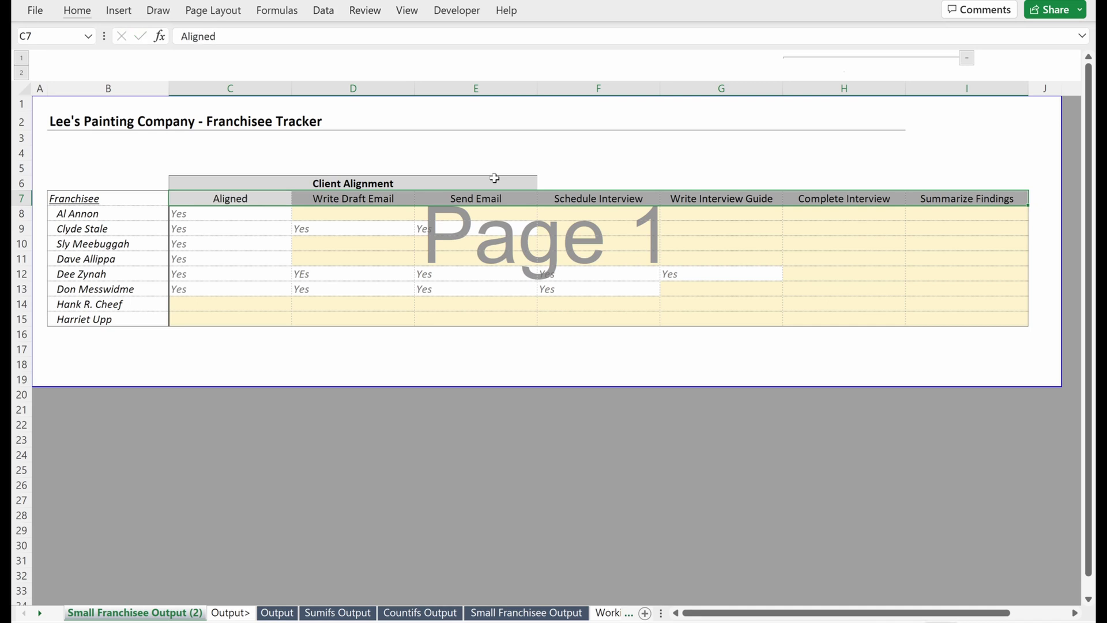
{"action": "key", "text": "alt+h"}
{"action": "key", "text": "h"}
{"action": "key", "text": "Down"}
{"action": "key", "text": "Escape"}
{"action": "key", "text": "Escape"}
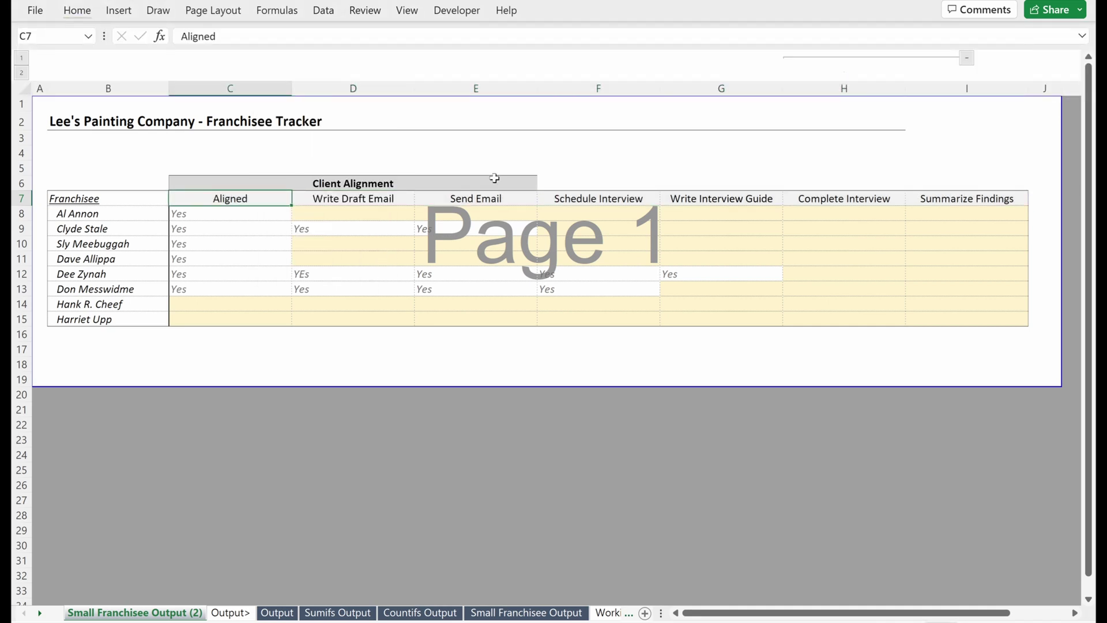
Give the Client Alignment header across C6:E6 a lighter grey fill.
{"action": "key", "text": "Up"}
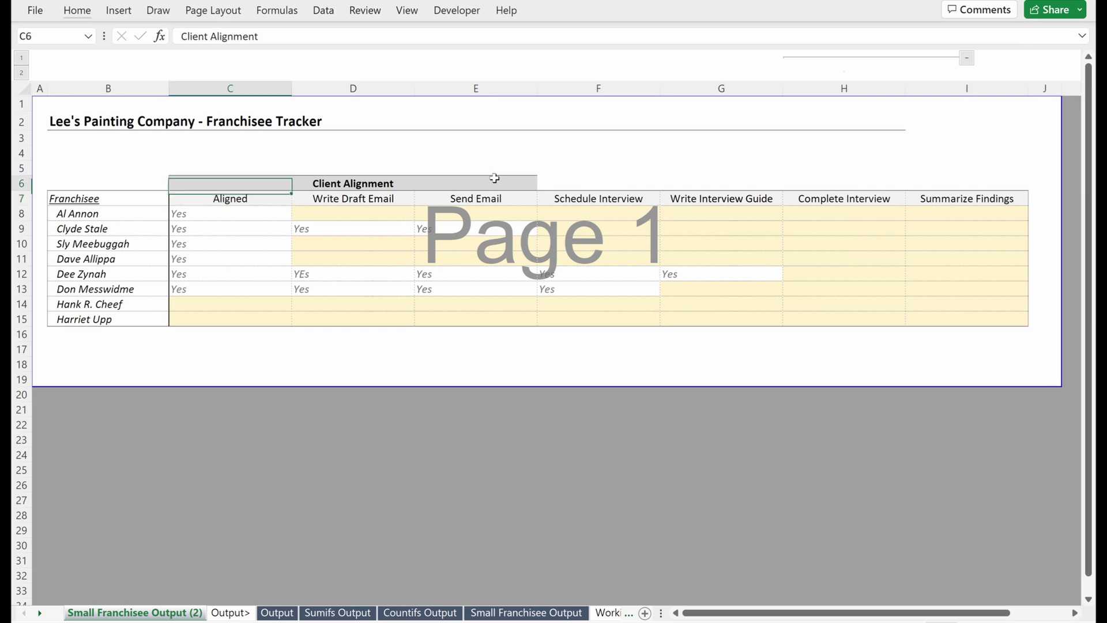
{"action": "key", "text": "shift+Right"}
{"action": "key", "text": "shift+Right"}
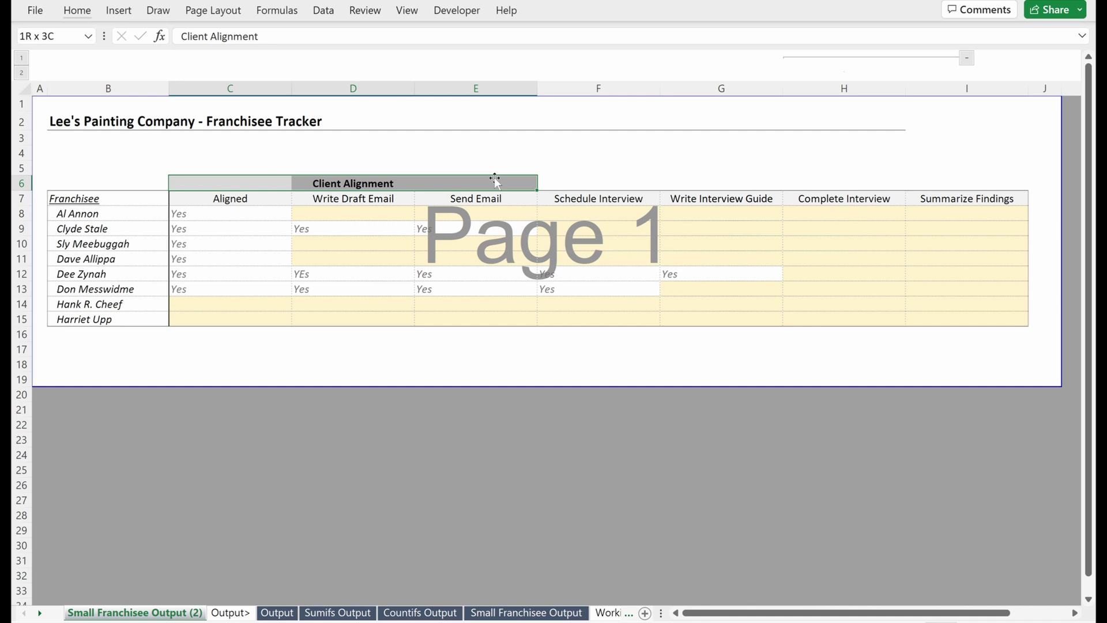
{"action": "key", "text": "alt+h"}
{"action": "key", "text": "h"}
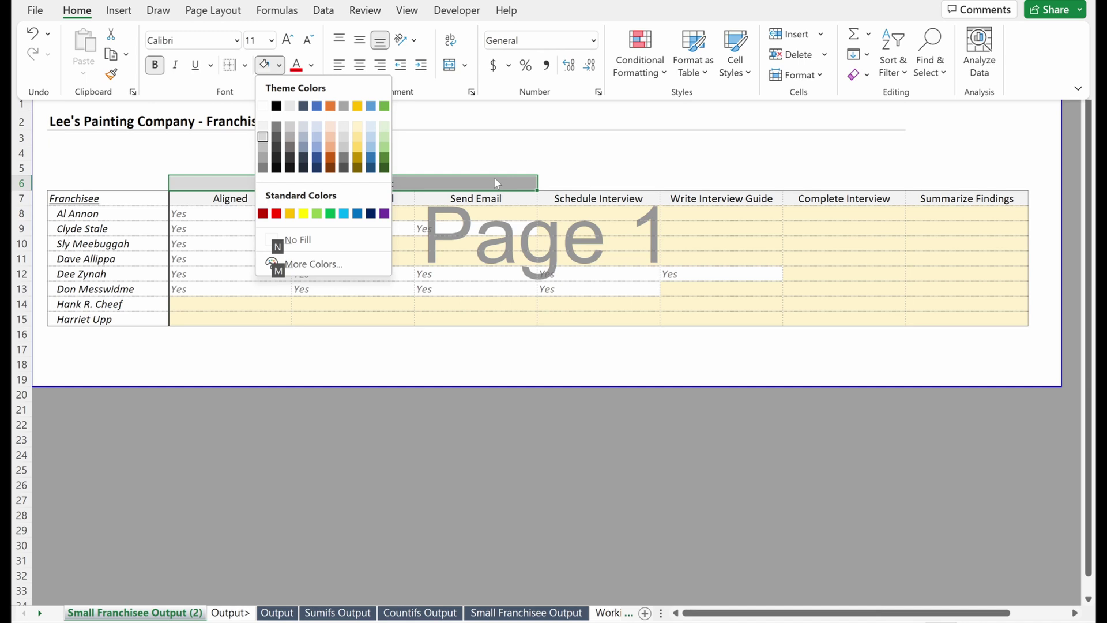
{"action": "left_click", "coordinate": [493, 178]}
{"action": "key", "text": "shift+BackSpace"}
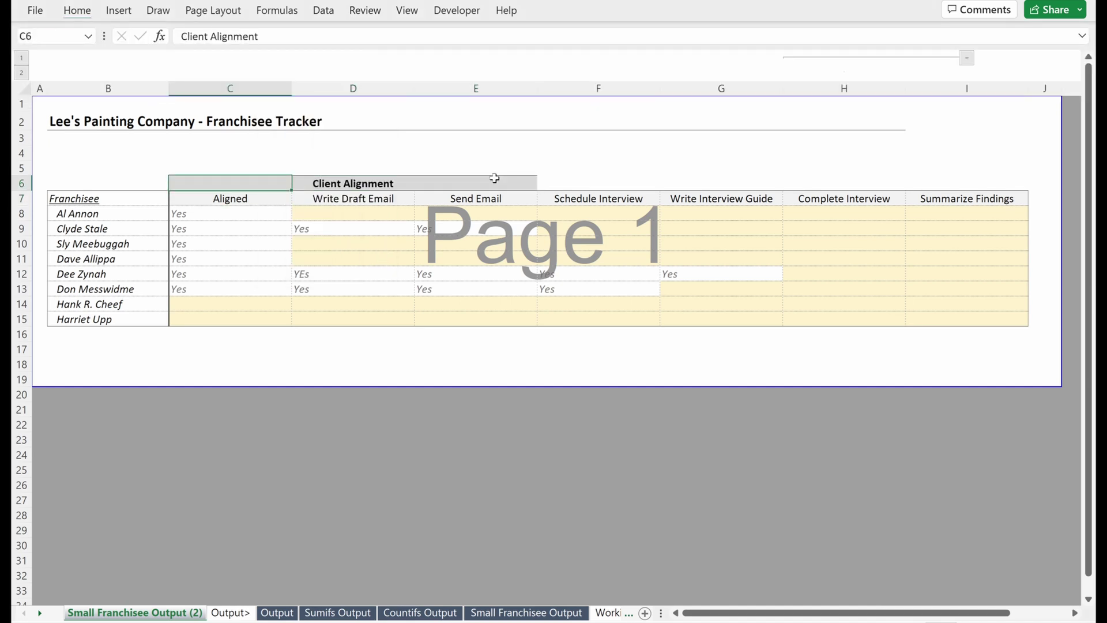
Insert two blank columns at column D, after the Aligned task.
{"action": "key", "text": "Down"}
{"action": "key", "text": "Right"}
{"action": "key", "text": "ctrl+space"}
{"action": "key", "text": "ctrl+shift+plus"}
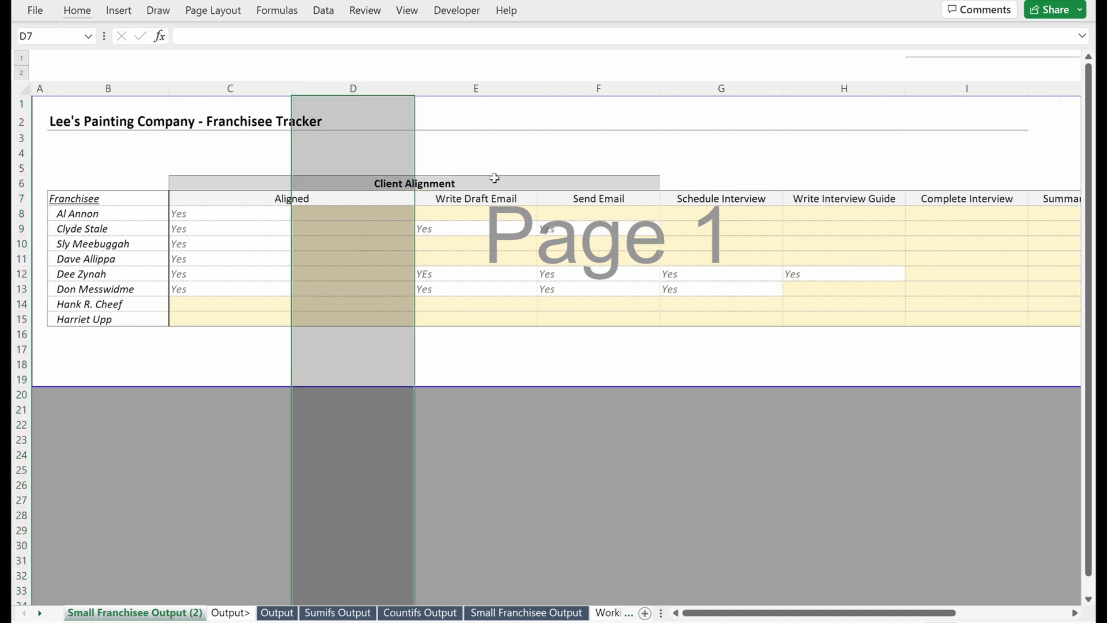
{"action": "key", "text": "ctrl+shift+plus"}
Rename C7 to 'Summarize Data for Meeting' and enter 'Align with Manager' in D7.
{"action": "key", "text": "Left"}
{"action": "key", "text": "F2"}
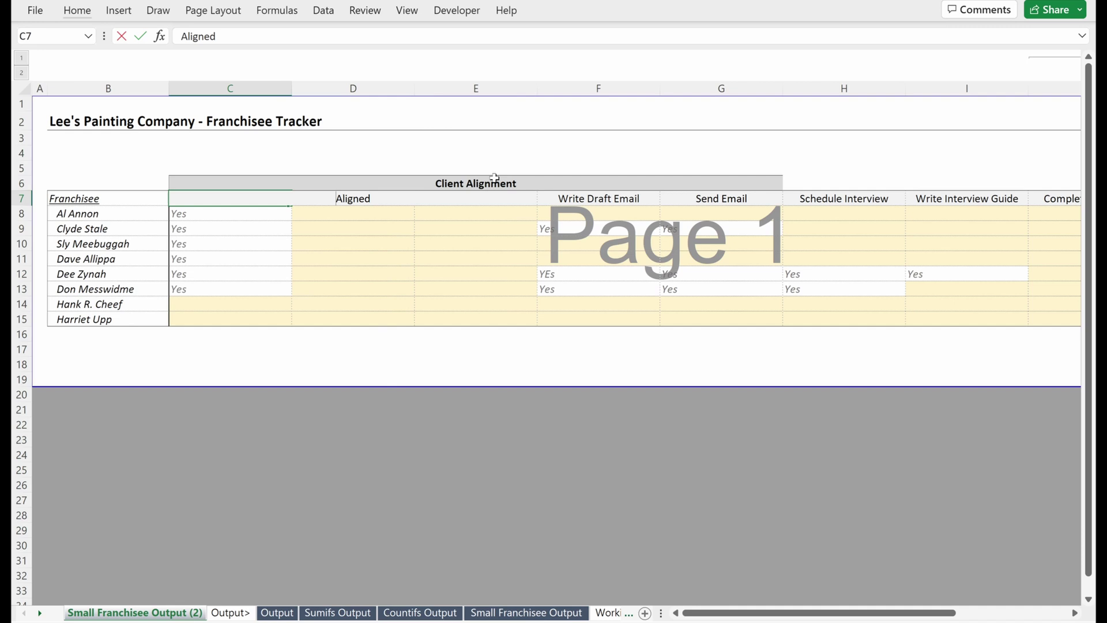
{"action": "key", "text": "shift+Home"}
{"action": "type", "text": "Summarize"}
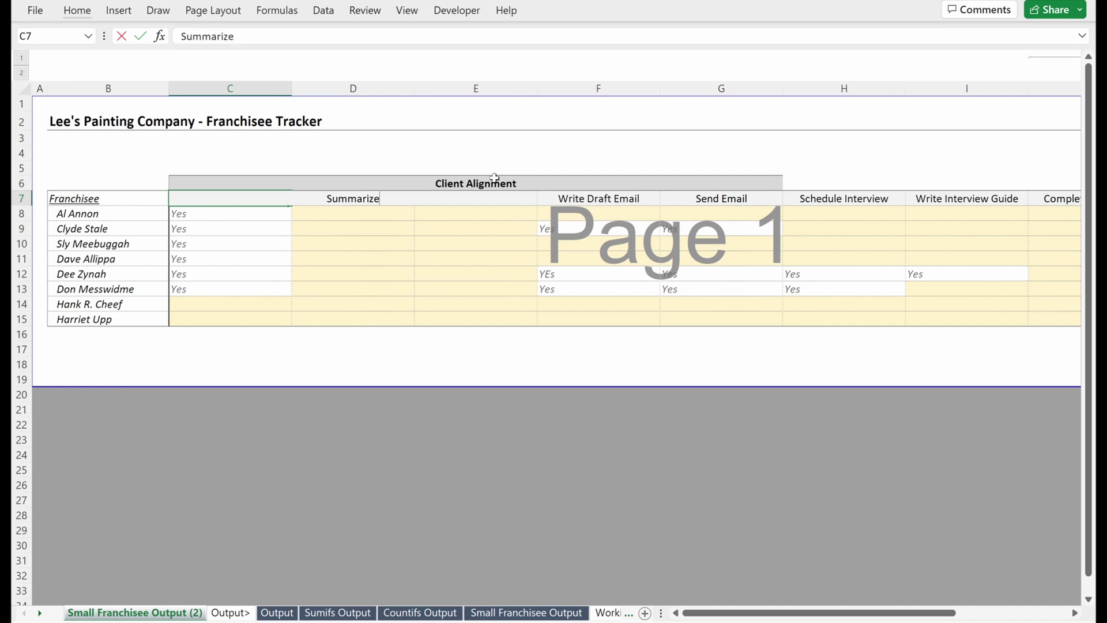
{"action": "type", "text": " Data for Meet"}
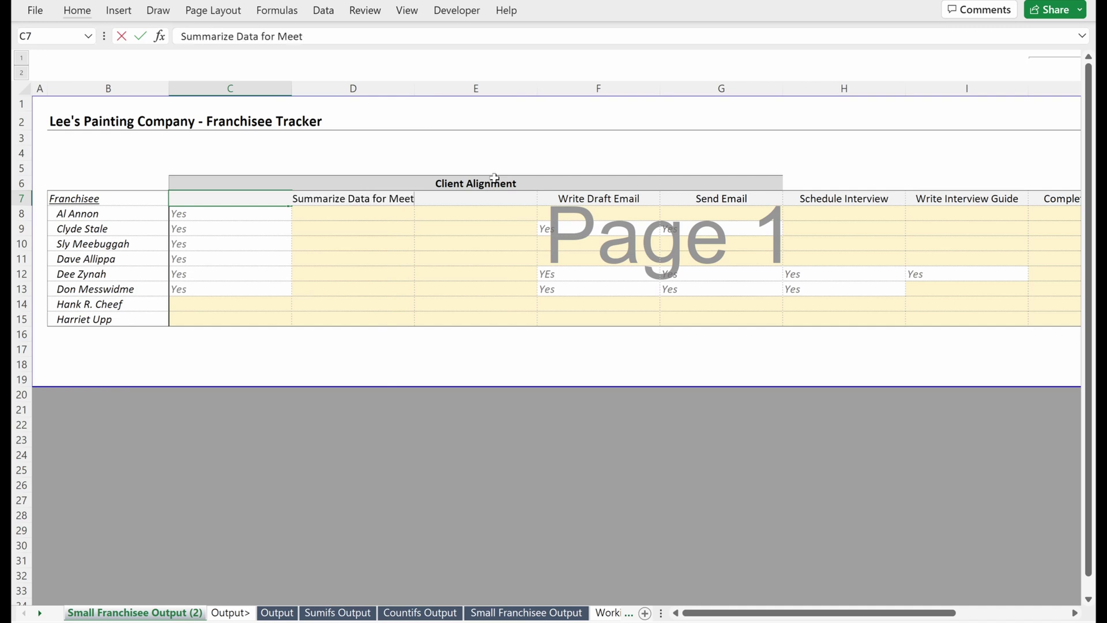
{"action": "type", "text": "ing"}
{"action": "key", "text": "Return"}
{"action": "key", "text": "Up"}
{"action": "key", "text": "Right"}
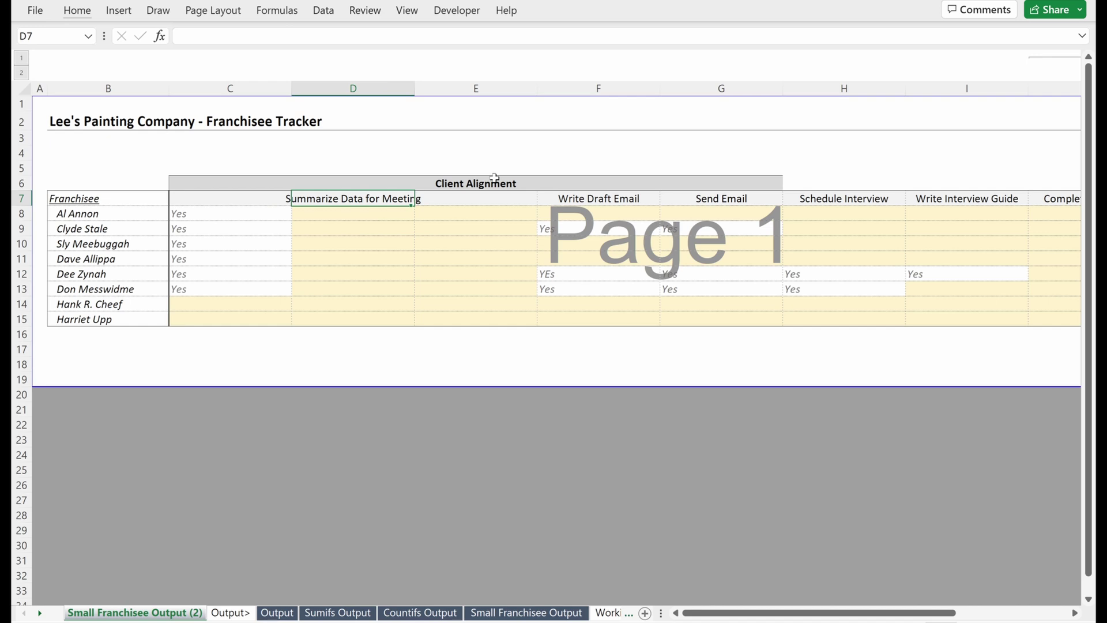
{"action": "type", "text": "Align with Manage"}
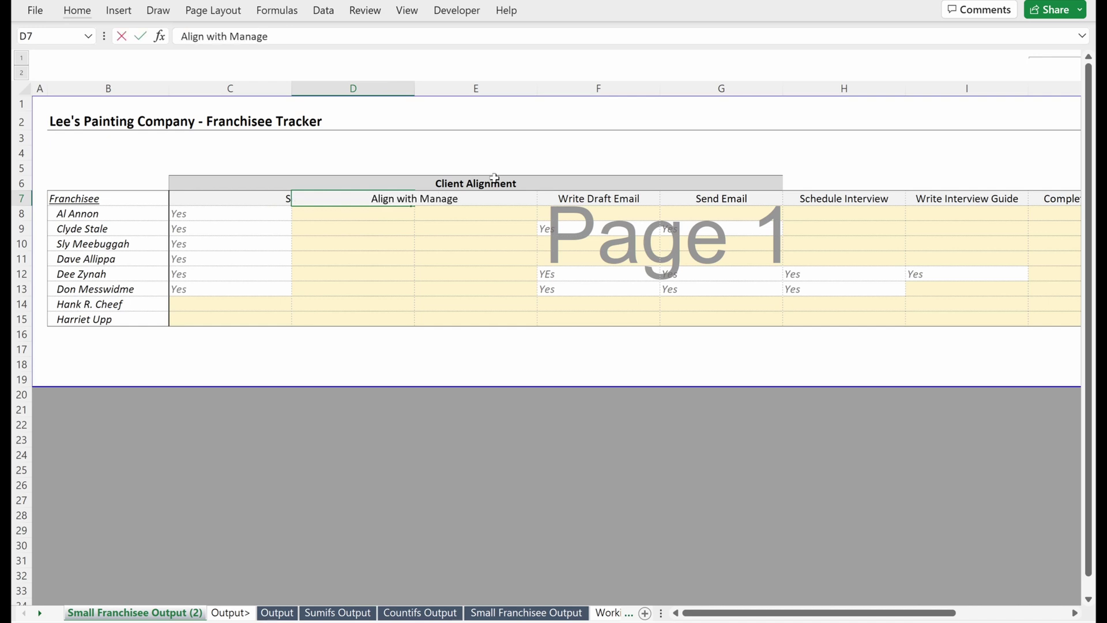
{"action": "type", "text": "r"}
{"action": "key", "text": "Return"}
Fill E7 from the D7 header and relabel it 'Schedule Meeting with Client'.
{"action": "key", "text": "Up"}
{"action": "key", "text": "shift+Right"}
{"action": "key", "text": "ctrl+r"}
{"action": "key", "text": "Right"}
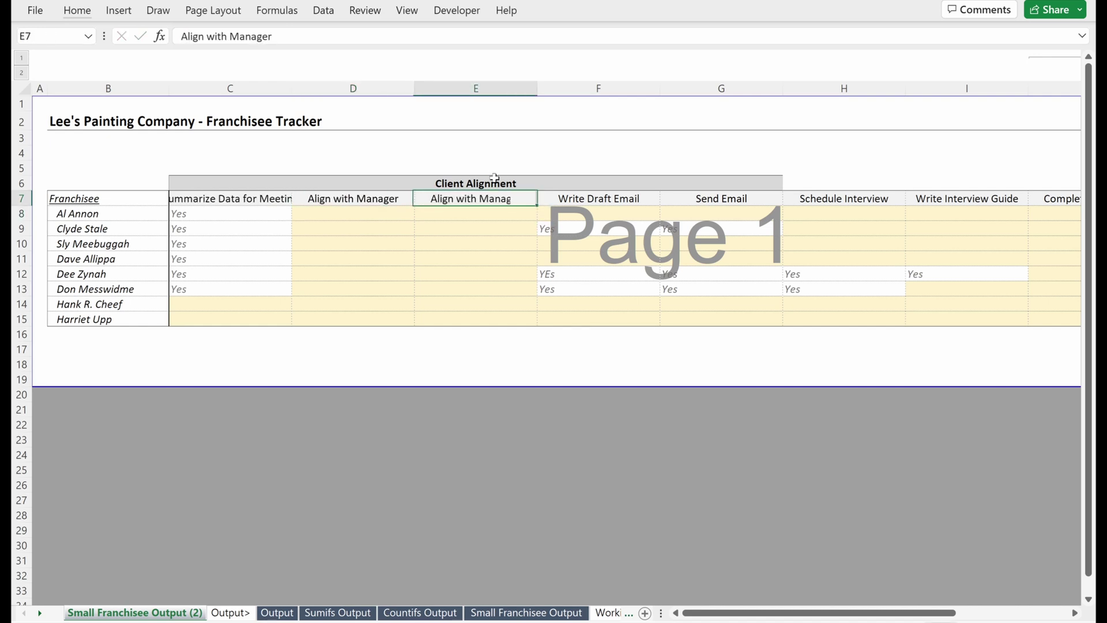
{"action": "type", "text": "Schedule Mee"}
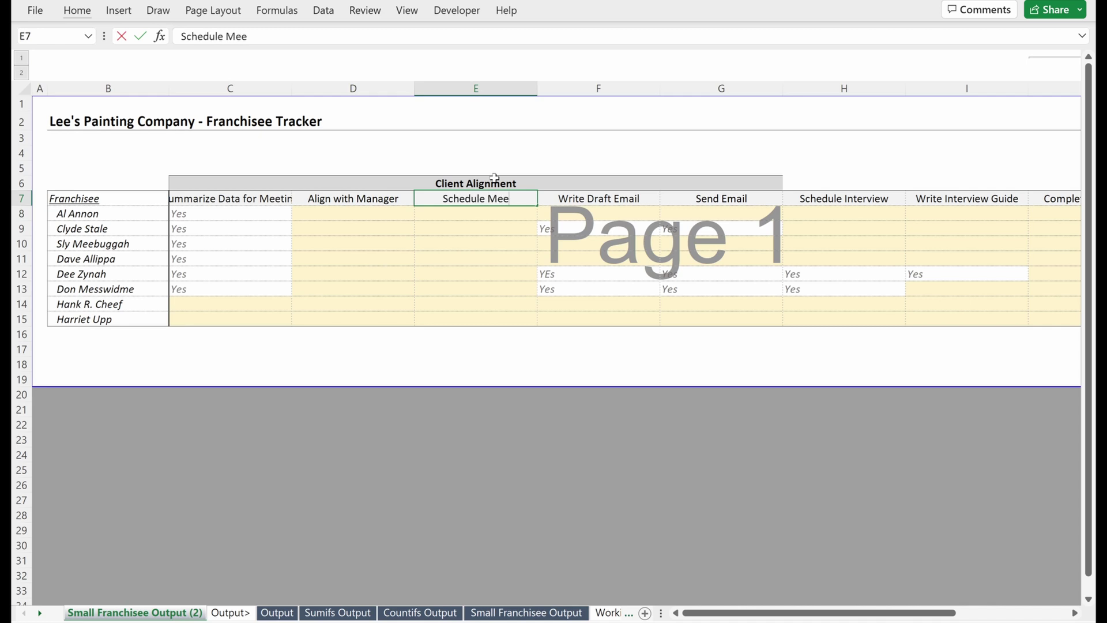
{"action": "type", "text": "ting with Client"}
{"action": "key", "text": "Return"}
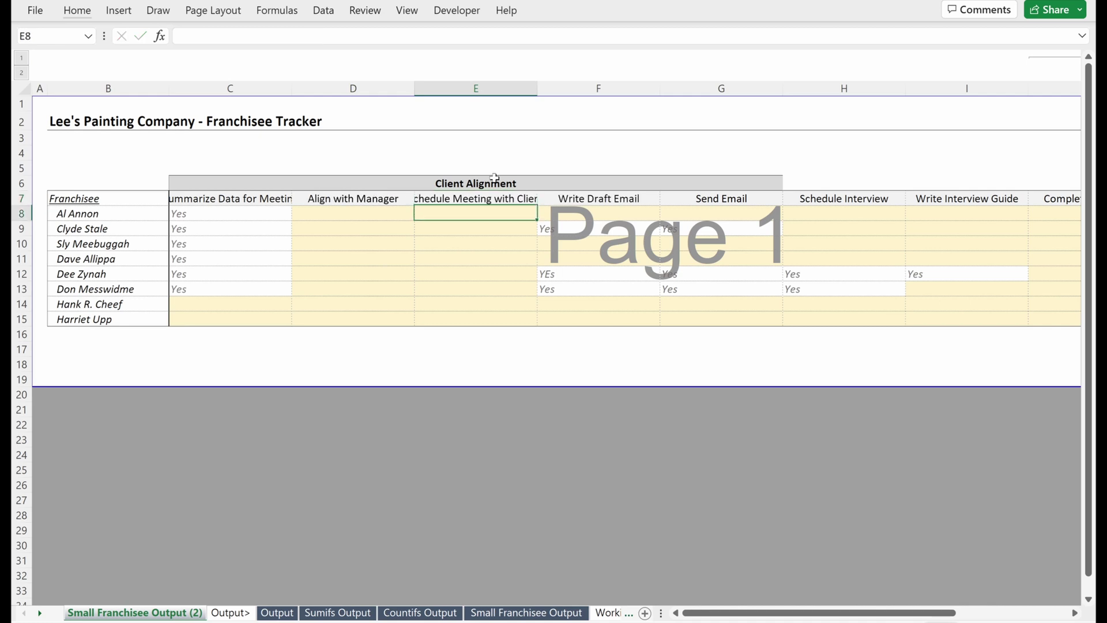
Insert a new column at F and label its task header 'Client Alignment'.
{"action": "key", "text": "Right"}
{"action": "key", "text": "ctrl+space"}
{"action": "key", "text": "ctrl+shift+plus"}
{"action": "key", "text": "Left"}
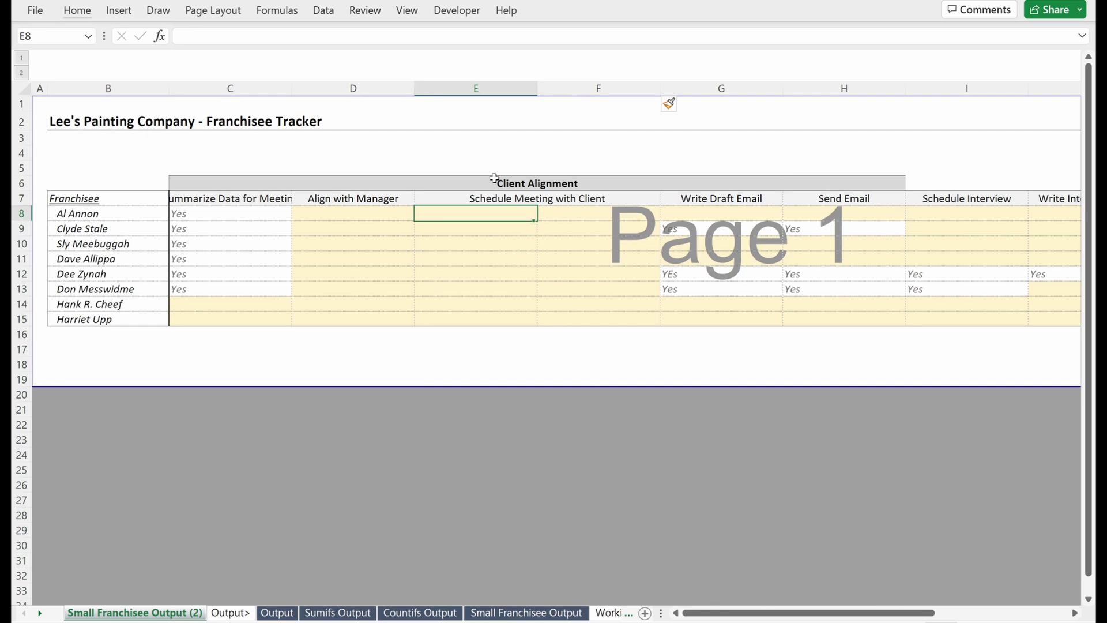
{"action": "key", "text": "shift+Up"}
{"action": "key", "text": "shift+Right"}
{"action": "key", "text": "ctrl+r"}
{"action": "key", "text": "Right"}
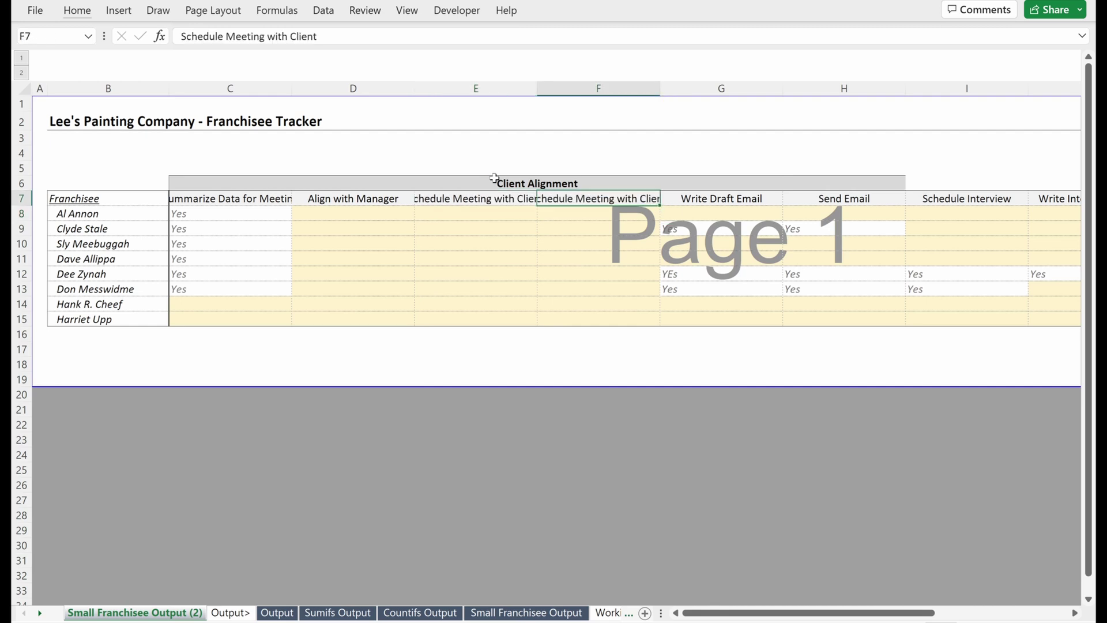
{"action": "type", "text": "Client Alignment"}
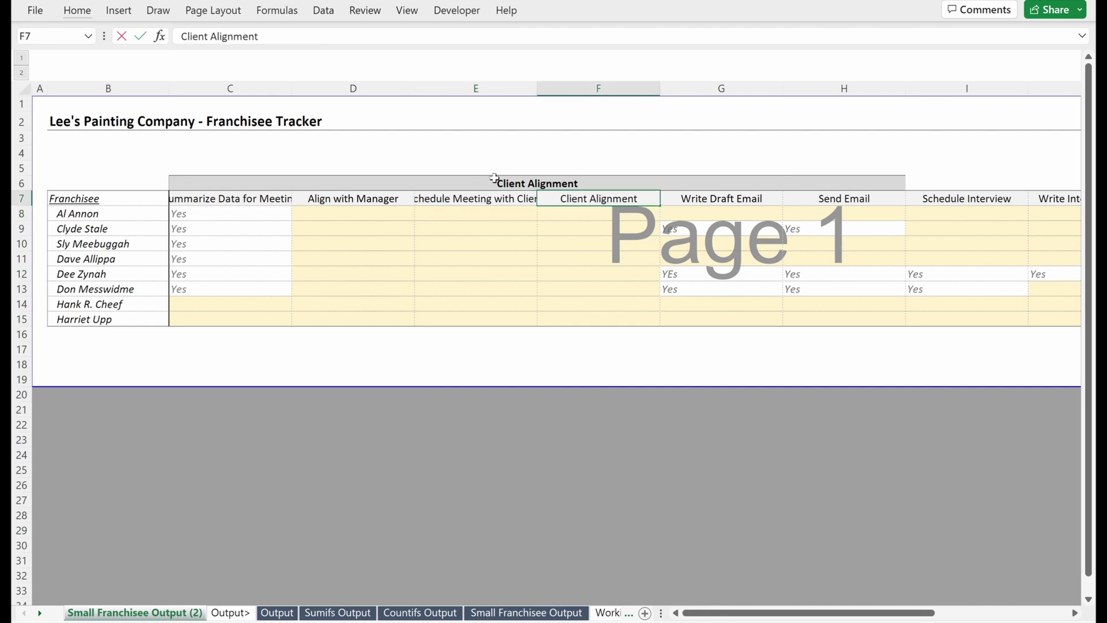
{"action": "key", "text": "Return"}
Merge and center the Client Alignment group header across C6:F6.
{"action": "key", "text": "Up"}
{"action": "key", "text": "Up"}
{"action": "key", "text": "Right"}
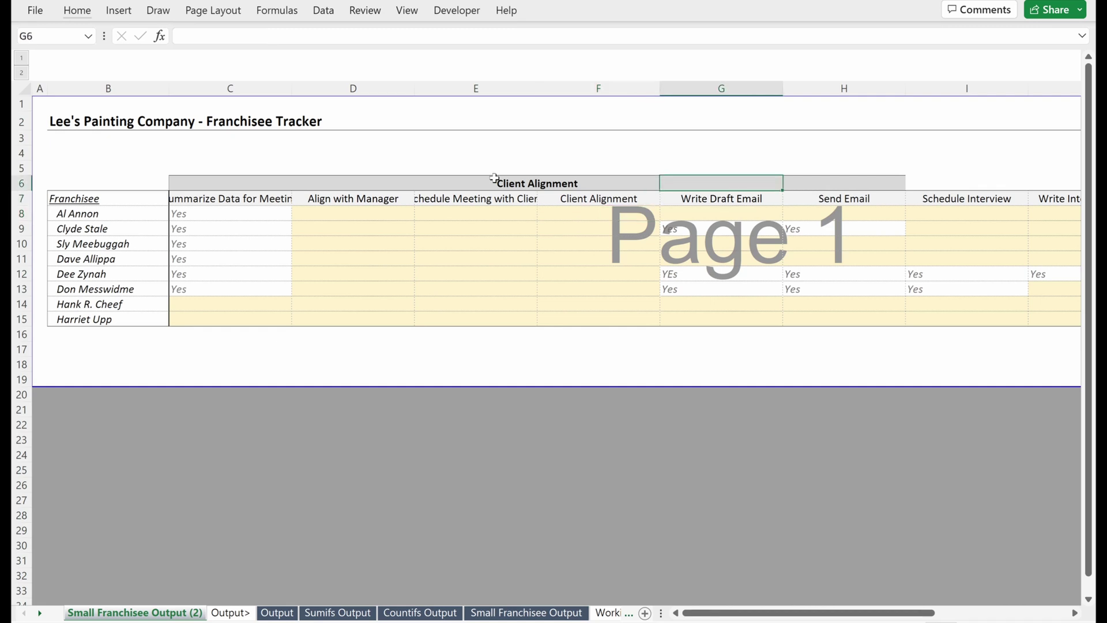
{"action": "key", "text": "shift+Right"}
{"action": "key", "text": "alt"}
{"action": "key", "text": "h"}
{"action": "key", "text": "e"}
{"action": "key", "text": "f"}
{"action": "key", "text": "Left"}
{"action": "key", "text": "shift+Down"}
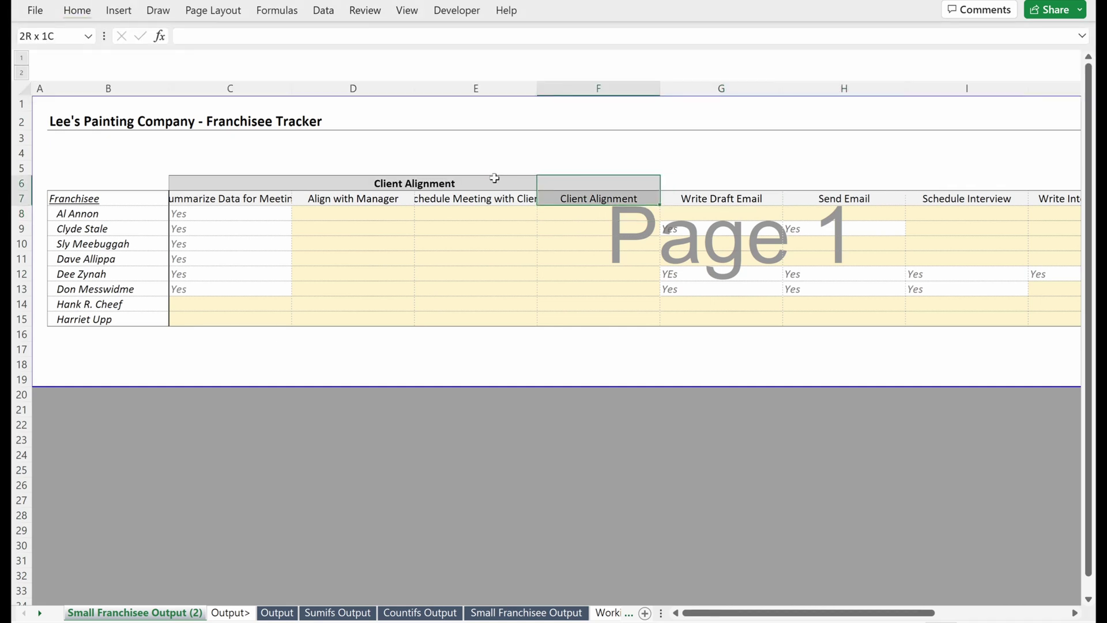
{"action": "key", "text": "shift+Left"}
{"action": "key", "text": "shift+Left"}
{"action": "key", "text": "shift+Down"}
{"action": "key", "text": "shift+Down"}
{"action": "key", "text": "shift+Left"}
{"action": "key", "text": "shift+Down"}
{"action": "key", "text": "shift+Down"}
{"action": "key", "text": "shift+Down"}
{"action": "key", "text": "shift+Down"}
{"action": "key", "text": "shift+Down"}
{"action": "key", "text": "shift+Down"}
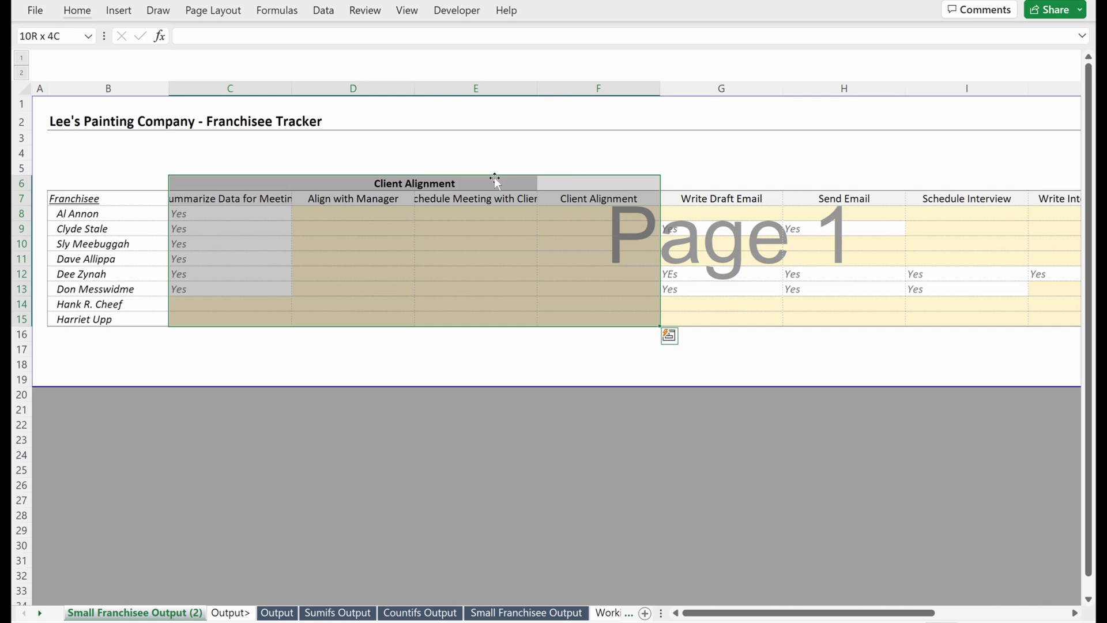
Copy the Client Alignment header to the next group and rename it 'Scheduling Meeting'.
{"action": "key", "text": "Down"}
{"action": "key", "text": "Right"}
{"action": "key", "text": "Up"}
{"action": "key", "text": "Left"}
{"action": "key", "text": "shift+Left"}
{"action": "key", "text": "shift+Left"}
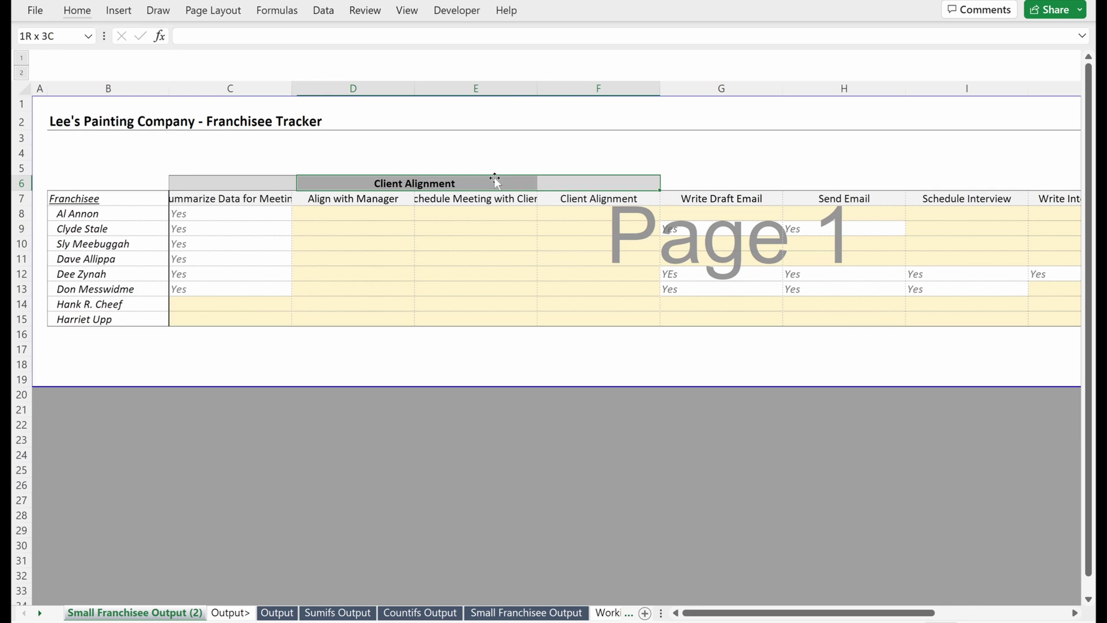
{"action": "key", "text": "shift+Left"}
{"action": "key", "text": "ctrl+c"}
{"action": "key", "text": "Right"}
{"action": "key", "text": "Right"}
{"action": "key", "text": "ctrl+v"}
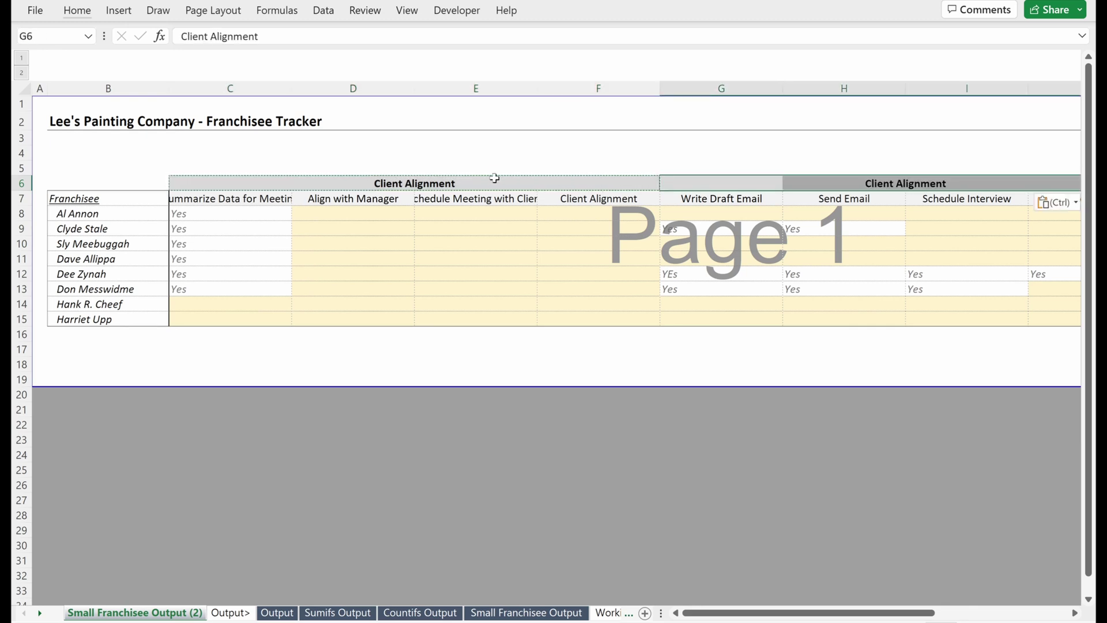
{"action": "key", "text": "Left"}
{"action": "type", "text": "Scheduling"}
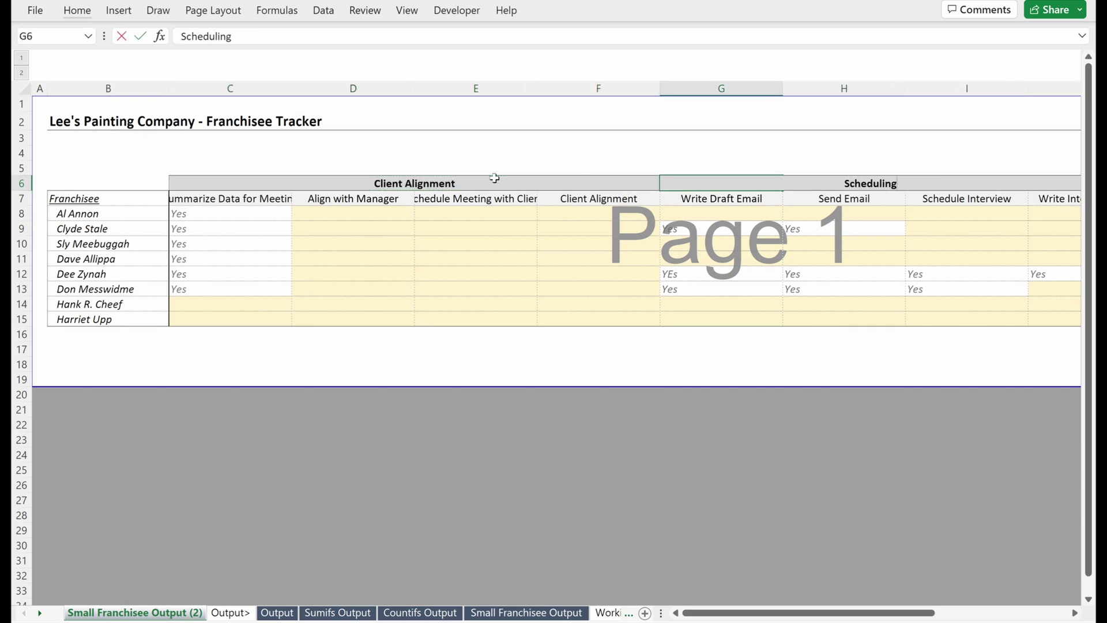
{"action": "type", "text": " Meeting"}
{"action": "key", "text": "Return"}
Apply a grey fill to the Scheduling Meeting header cells G6:J6.
{"action": "key", "text": "Up"}
{"action": "key", "text": "shift+Right"}
{"action": "key", "text": "shift+Right"}
{"action": "key", "text": "shift+Right"}
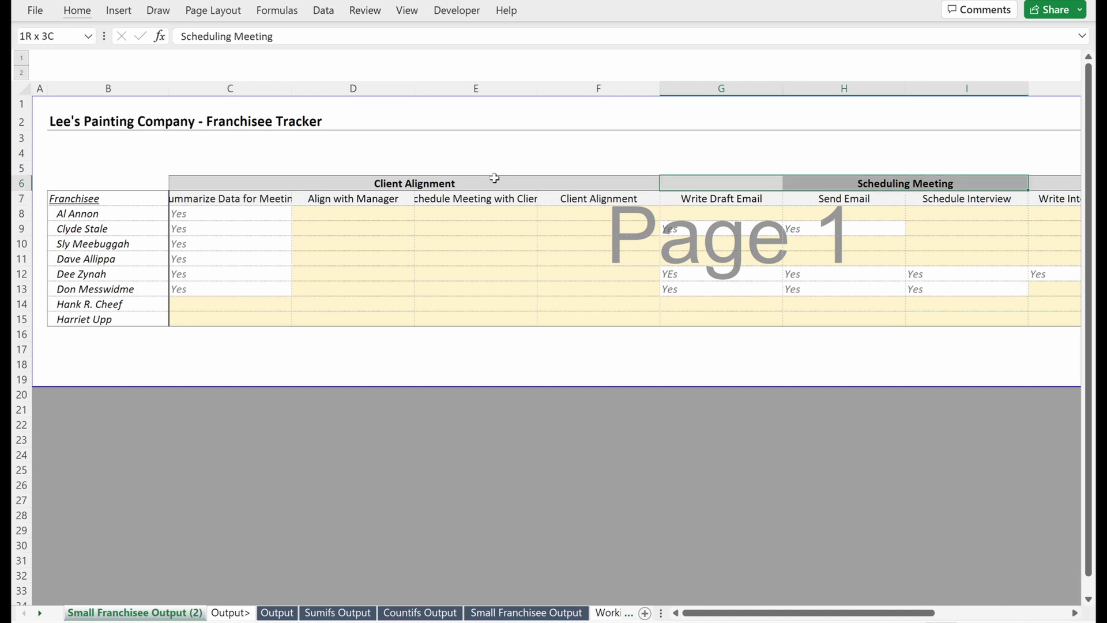
{"action": "key", "text": "alt"}
{"action": "key", "text": "h"}
{"action": "key", "text": "h"}
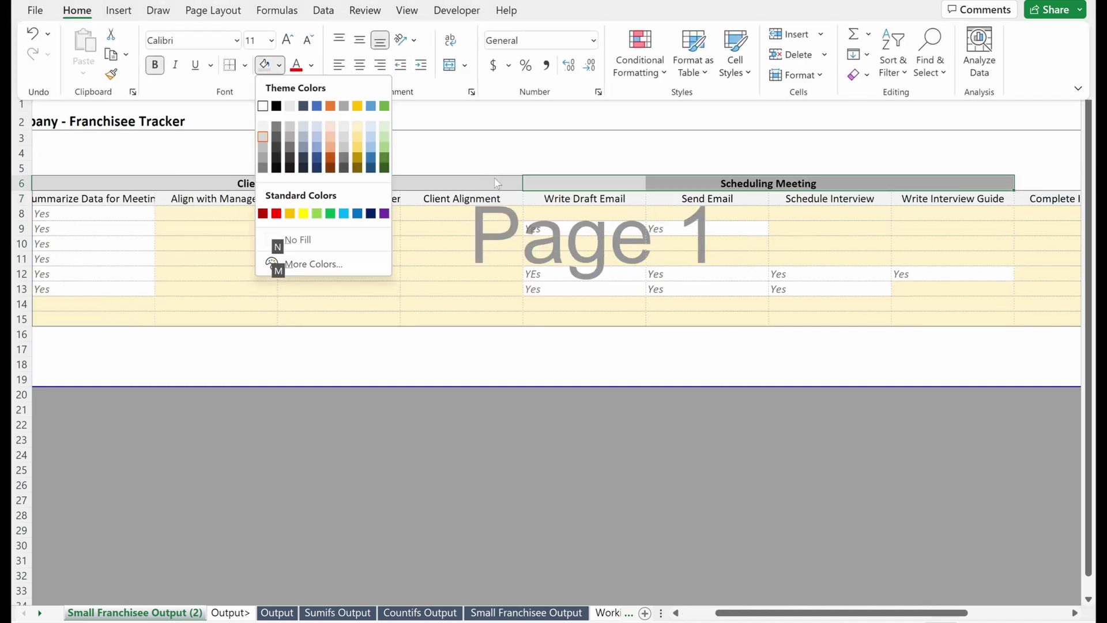
{"action": "key", "text": "Down"}
{"action": "key", "text": "Down"}
{"action": "key", "text": "Return"}
{"action": "key", "text": "Left"}
{"action": "key", "text": "Down"}
{"action": "key", "text": "Down"}
{"action": "key", "text": "Left"}
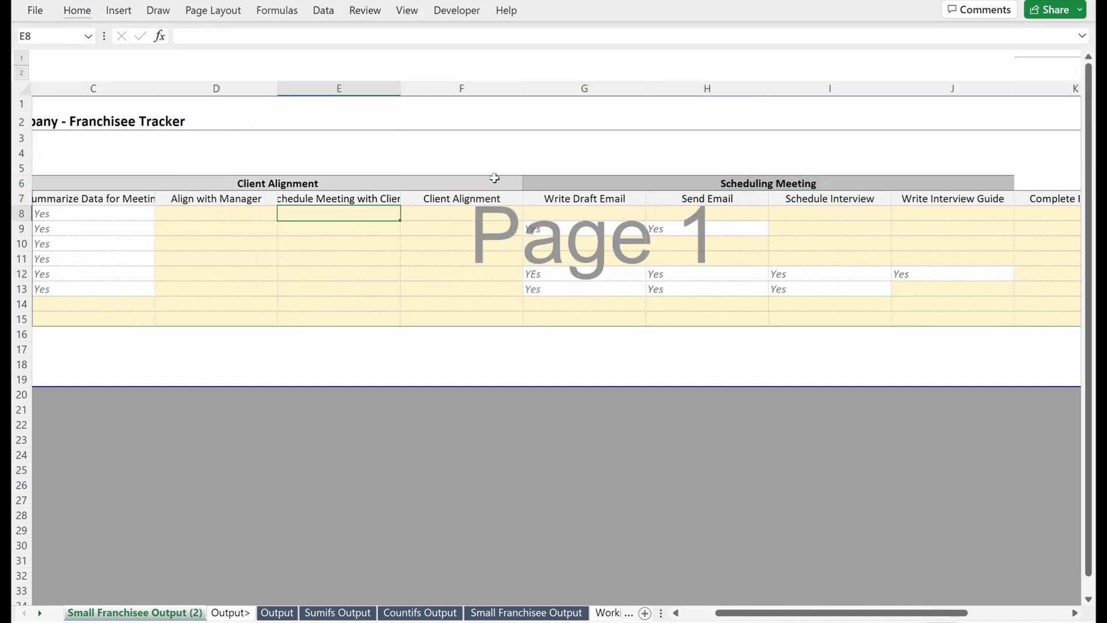
{"action": "key", "text": "Right"}
{"action": "key", "text": "Up"}
{"action": "key", "text": "Up"}
{"action": "key", "text": "Right"}
{"action": "key", "text": "Down"}
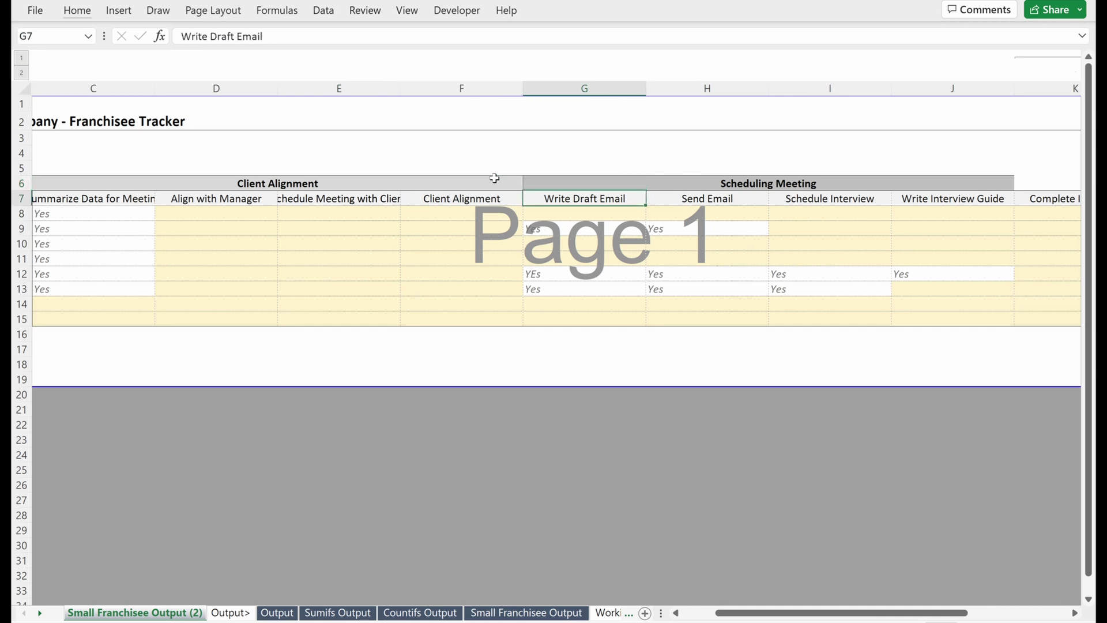
Copy the Scheduling Meeting header to J6 and rename it 'Complete Interview'.
{"action": "key", "text": "Tab"}
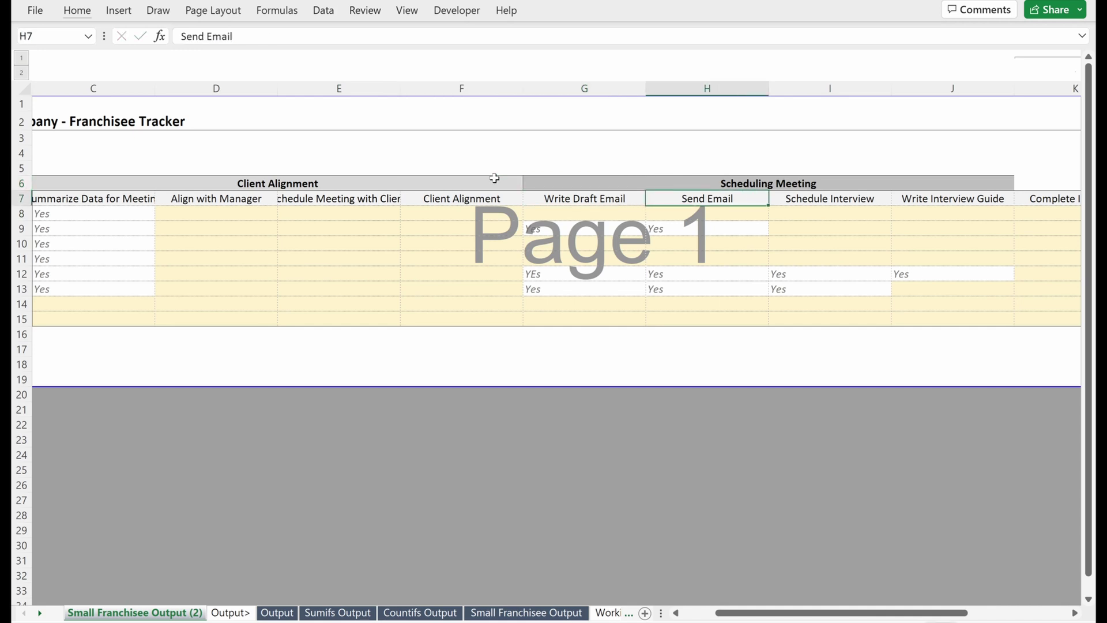
{"action": "key", "text": "Right"}
{"action": "key", "text": "Right"}
{"action": "key", "text": "Up"}
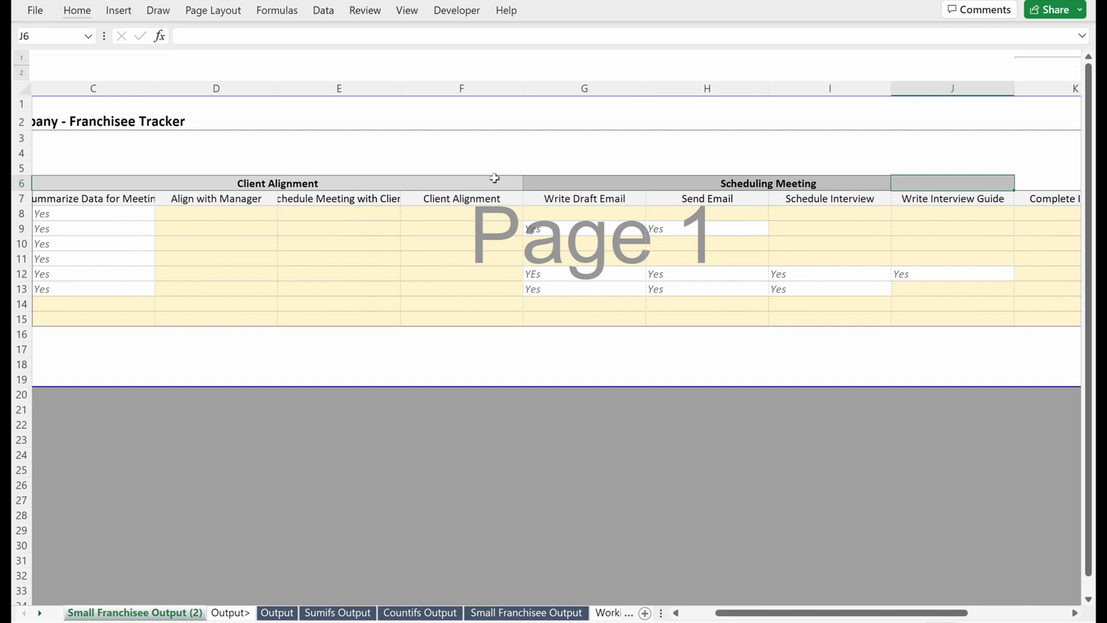
{"action": "key", "text": "Left"}
{"action": "key", "text": "Left"}
{"action": "key", "text": "Left"}
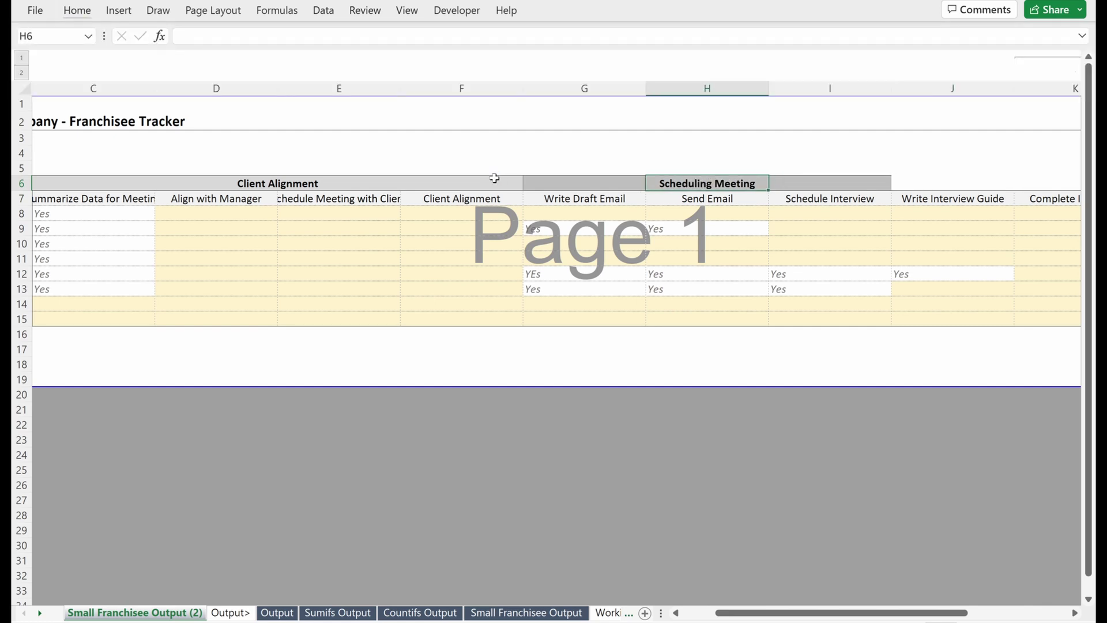
{"action": "key", "text": "shift+Right"}
{"action": "key", "text": "shift+Right"}
{"action": "key", "text": "ctrl+c"}
{"action": "key", "text": "Right"}
{"action": "key", "text": "Right"}
{"action": "key", "text": "Right"}
{"action": "key", "text": "ctrl+v"}
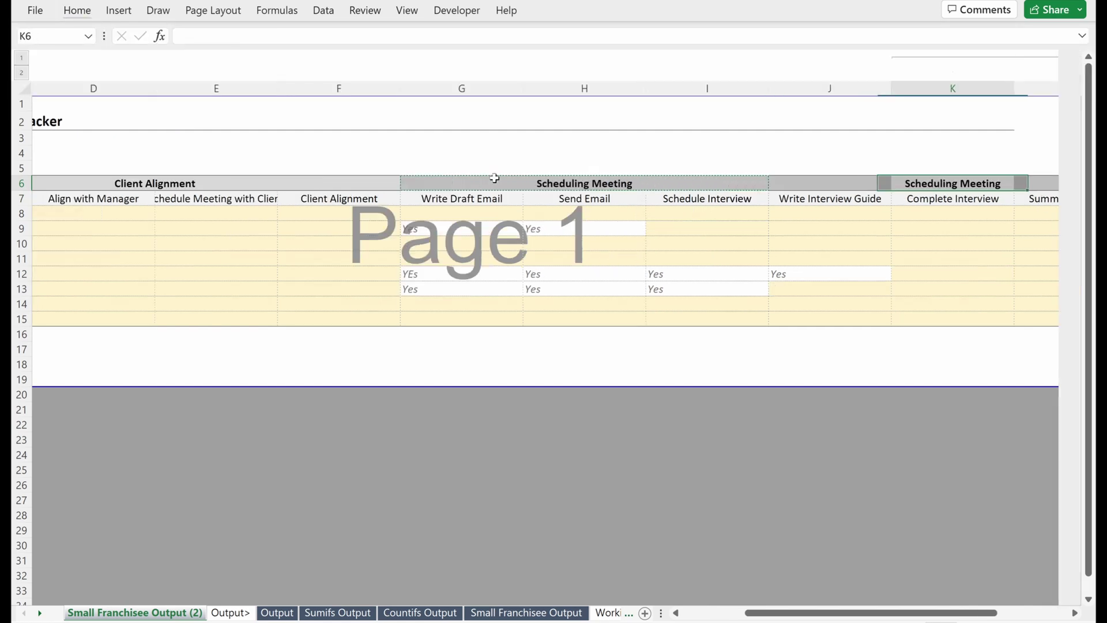
{"action": "type", "text": "Complete INt"}
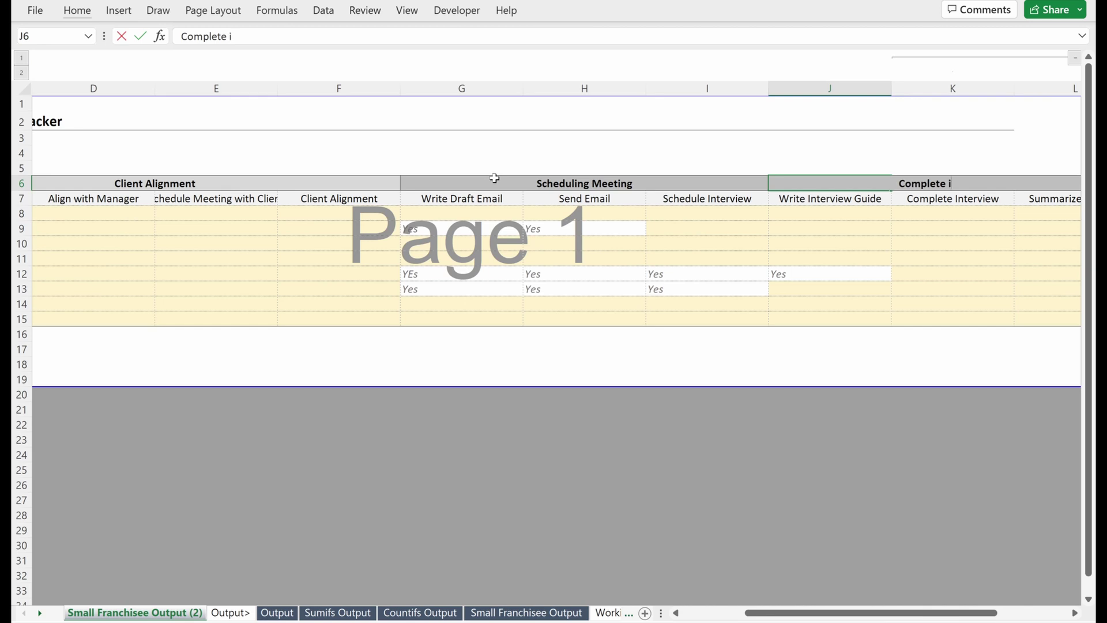
{"action": "type", "text": "er"}
{"action": "key", "text": "BackSpace"}
{"action": "key", "text": "BackSpace"}
{"action": "key", "text": "BackSpace"}
{"action": "key", "text": "BackSpace"}
{"action": "type", "text": "nterview"}
{"action": "key", "text": "Return"}
Fill the Complete Interview header J6:L6 with grey.
{"action": "key", "text": "Up"}
{"action": "key", "text": "shift+Right"}
{"action": "key", "text": "shift+Right"}
{"action": "key", "text": "shift+Right"}
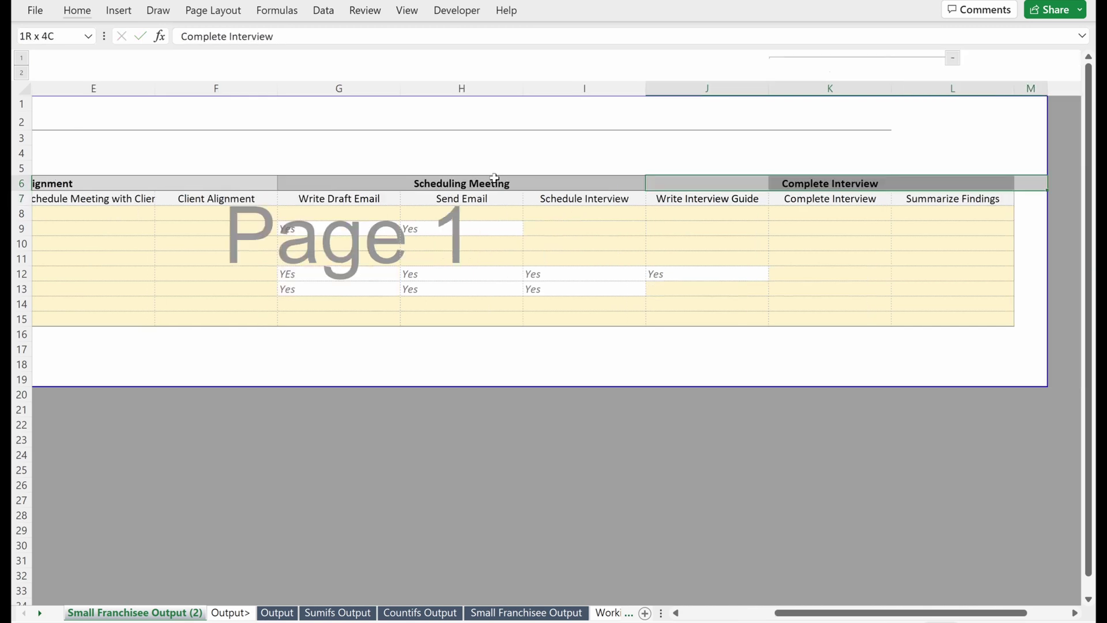
{"action": "key", "text": "shift+Left"}
{"action": "key", "text": "alt"}
{"action": "key", "text": "h"}
{"action": "key", "text": "h"}
{"action": "key", "text": "Down"}
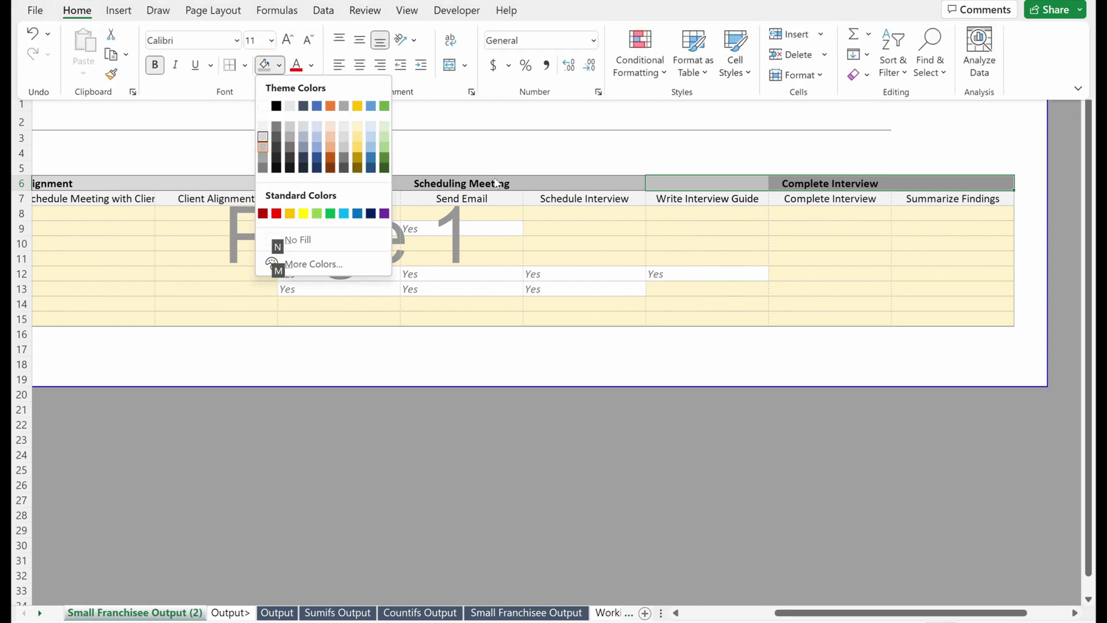
{"action": "key", "text": "Down"}
{"action": "key", "text": "Down"}
{"action": "key", "text": "Return"}
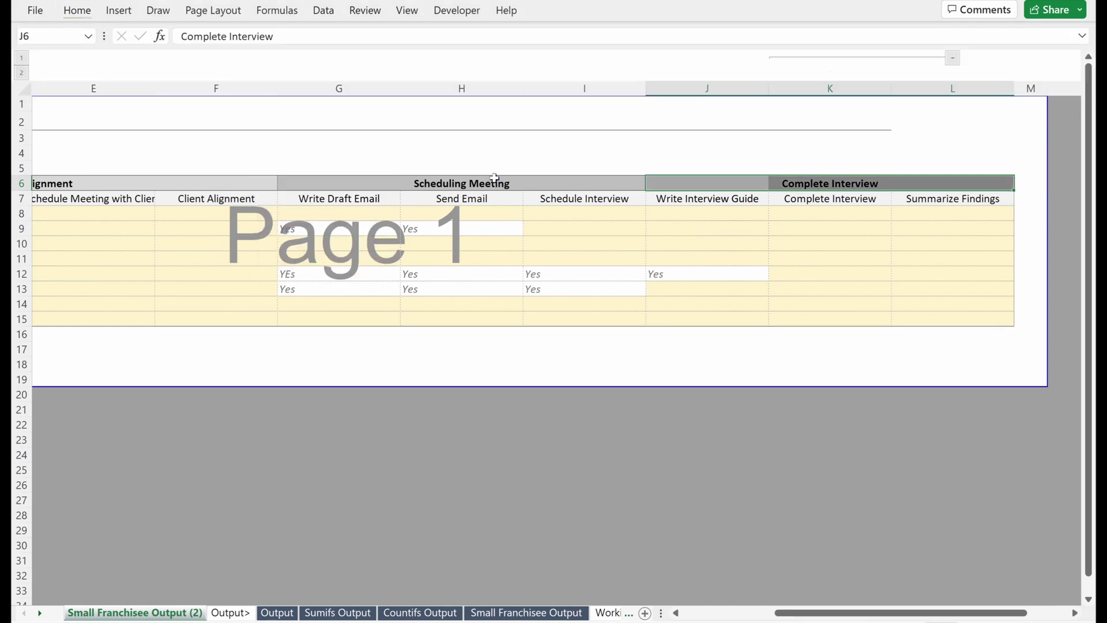
Insert a new blank column at column L.
{"action": "left_click", "coordinate": [936, 230]}
{"action": "key", "text": "ctrl+space"}
{"action": "key", "text": "ctrl+shift+plus"}
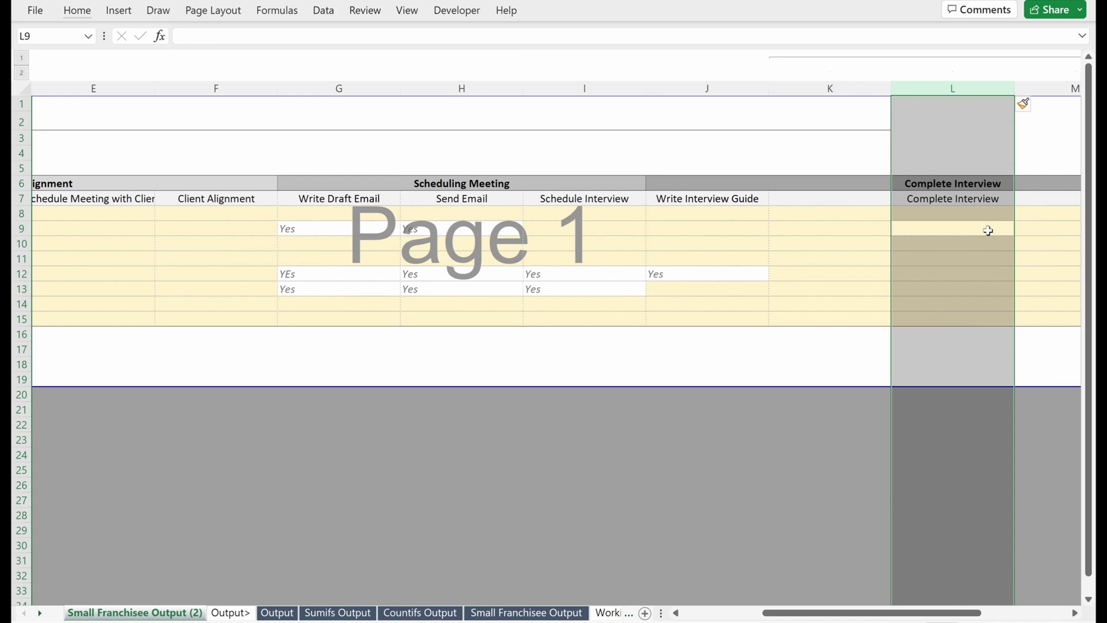
{"action": "scroll", "coordinate": [980, 227], "scroll_direction": "down", "scroll_amount": 2, "text": "ctrl"}
Copy the Complete Interview header to M6:N6 and rename it 'Summarize Insights'.
{"action": "left_click", "coordinate": [772, 144]}
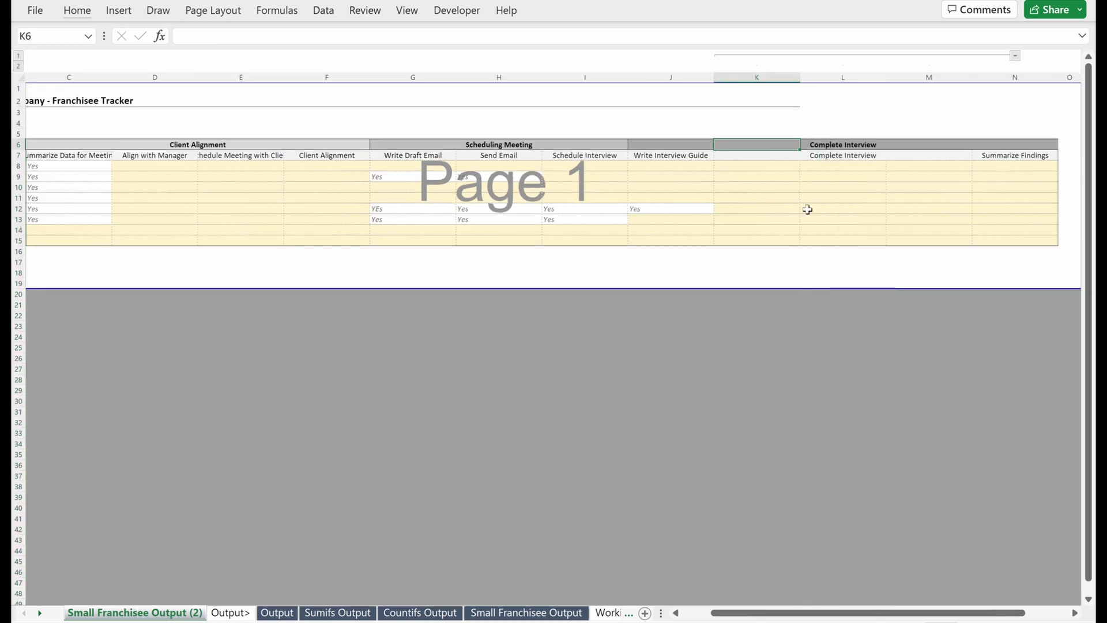
{"action": "key", "text": "Left"}
{"action": "key", "text": "shift+Right"}
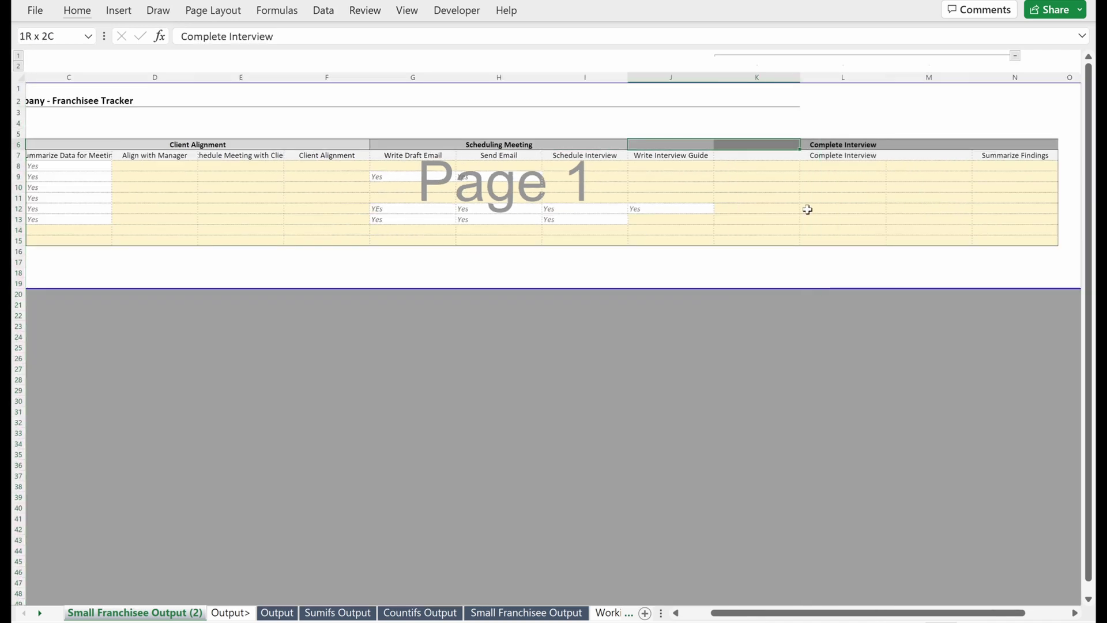
{"action": "key", "text": "ctrl+c"}
{"action": "key", "text": "Right"}
{"action": "key", "text": "Right"}
{"action": "key", "text": "Right"}
{"action": "key", "text": "ctrl+v"}
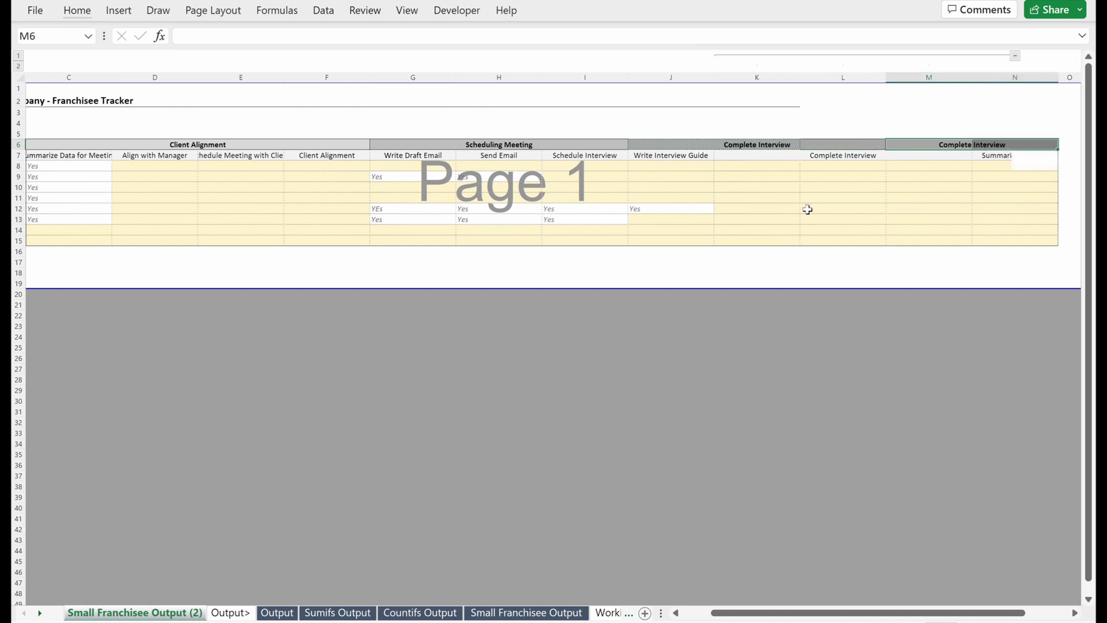
{"action": "key", "text": "Escape"}
{"action": "type", "text": "Summarize"}
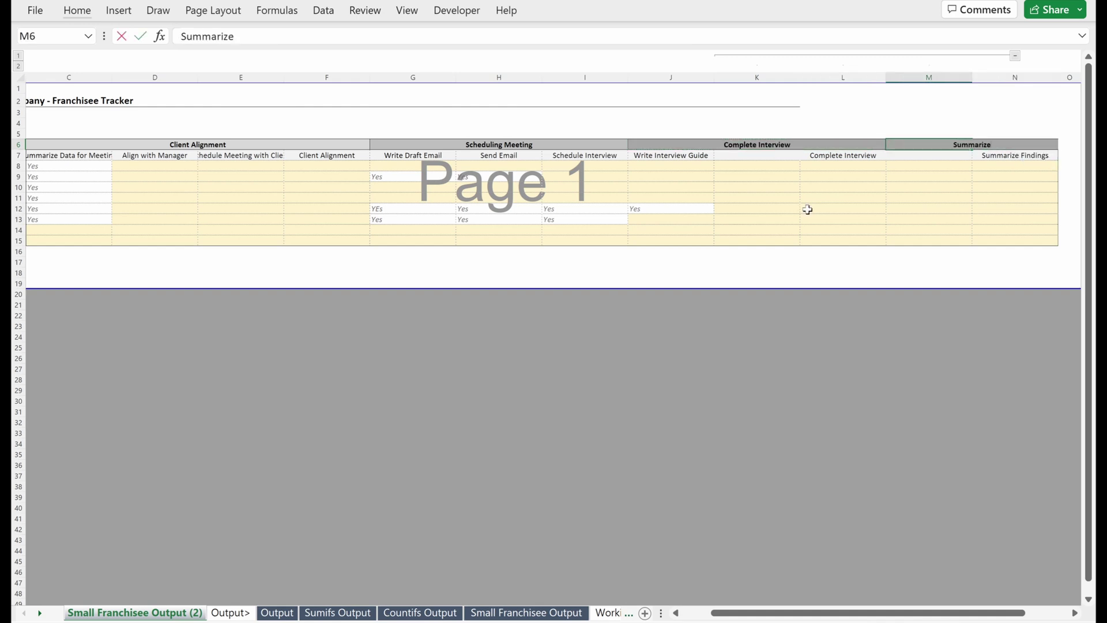
{"action": "type", "text": " Insights"}
{"action": "key", "text": "Return"}
Give the Summarize Insights header a darker grey fill.
{"action": "key", "text": "Left"}
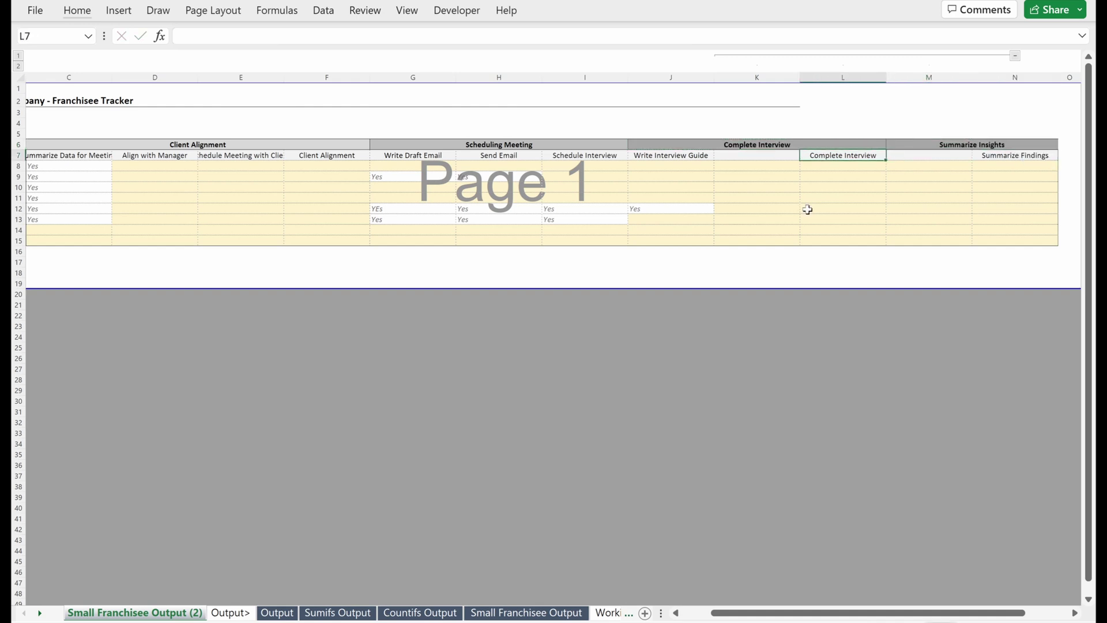
{"action": "key", "text": "Right"}
{"action": "key", "text": "Up"}
{"action": "scroll", "coordinate": [807, 209], "scroll_direction": "right", "scroll_amount": 1}
{"action": "key", "text": "alt+h"}
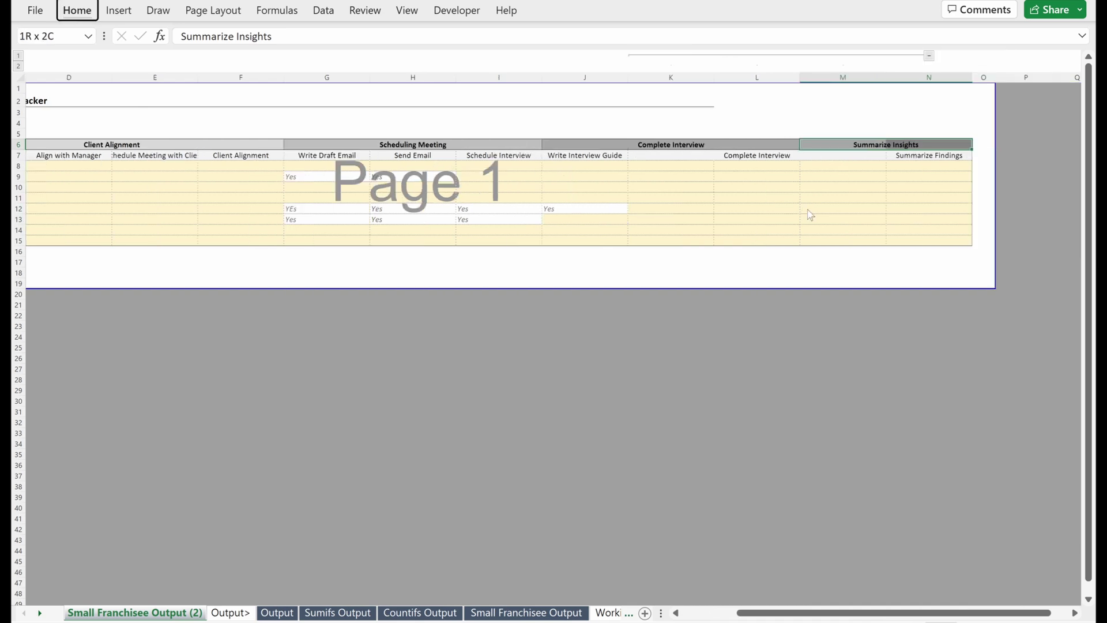
{"action": "key", "text": "h"}
{"action": "key", "text": "Down"}
{"action": "key", "text": "Down"}
{"action": "key", "text": "Down"}
{"action": "key", "text": "Down"}
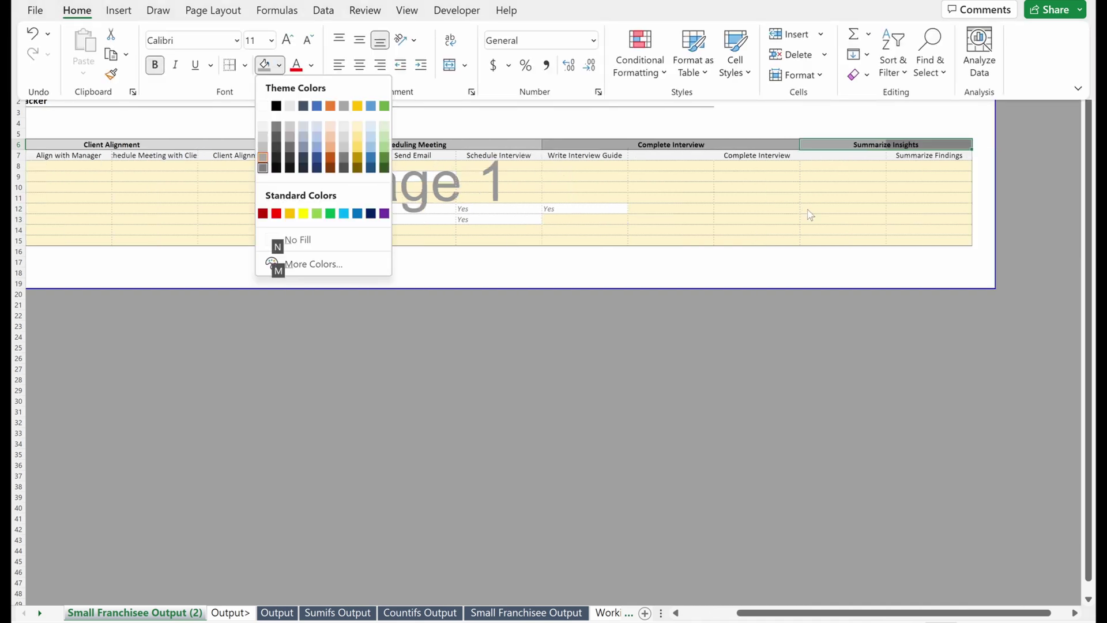
{"action": "key", "text": "Return"}
{"action": "key", "text": "Left"}
{"action": "key", "text": "Left"}
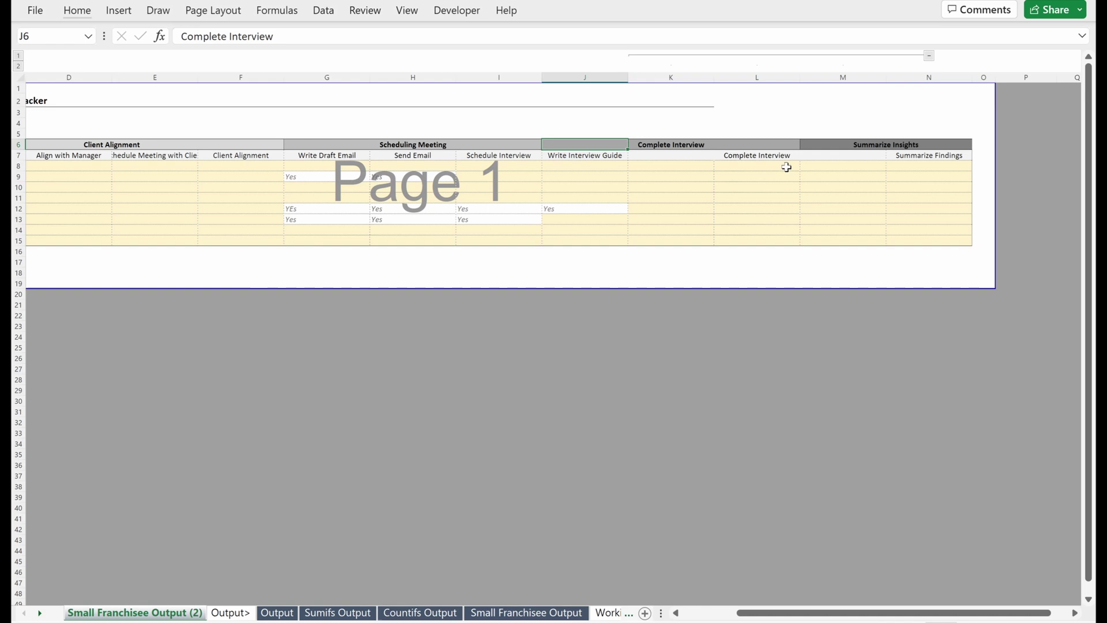
{"action": "key", "text": "Home"}
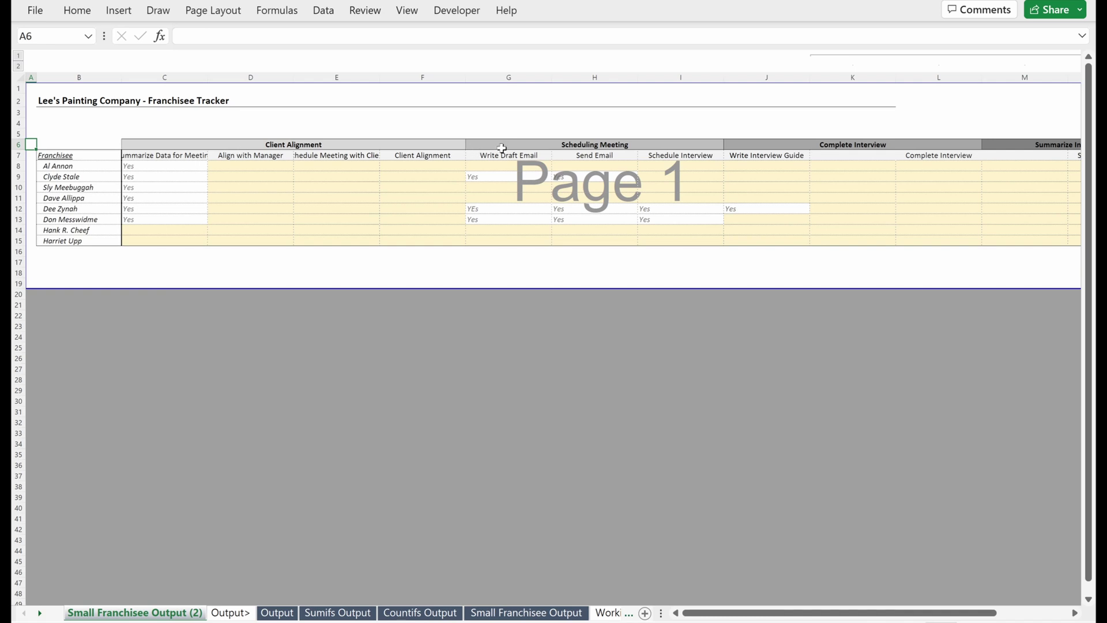
Enter 'Incorporate Edits' as the task heading in K7.
{"action": "left_click", "coordinate": [840, 156]}
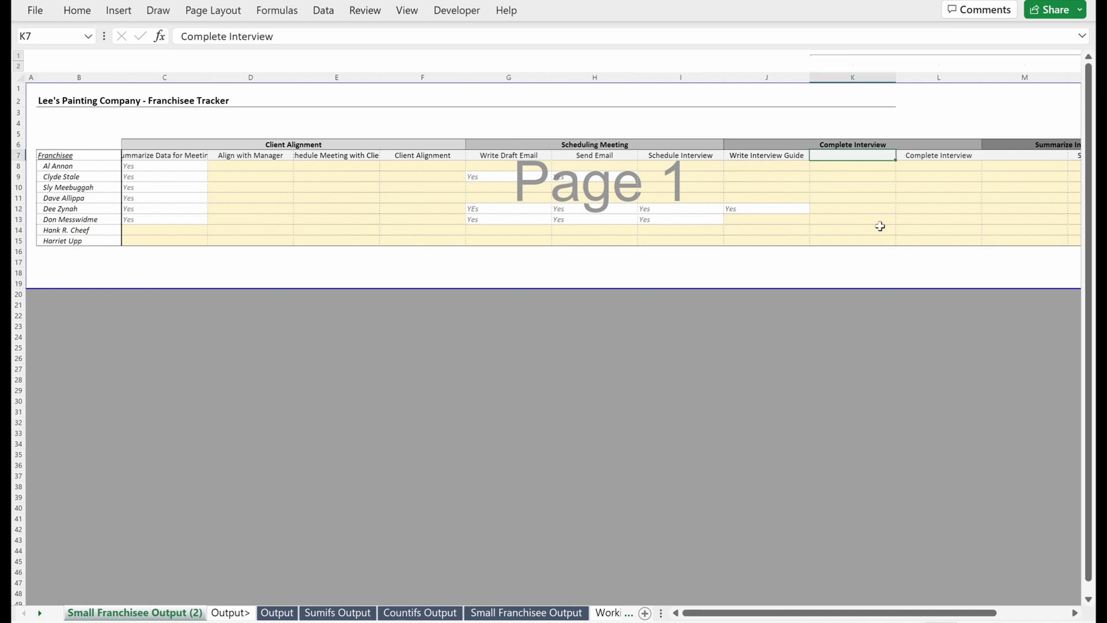
{"action": "key", "text": "Left"}
{"action": "key", "text": "Right"}
{"action": "type", "text": "Incorporate"}
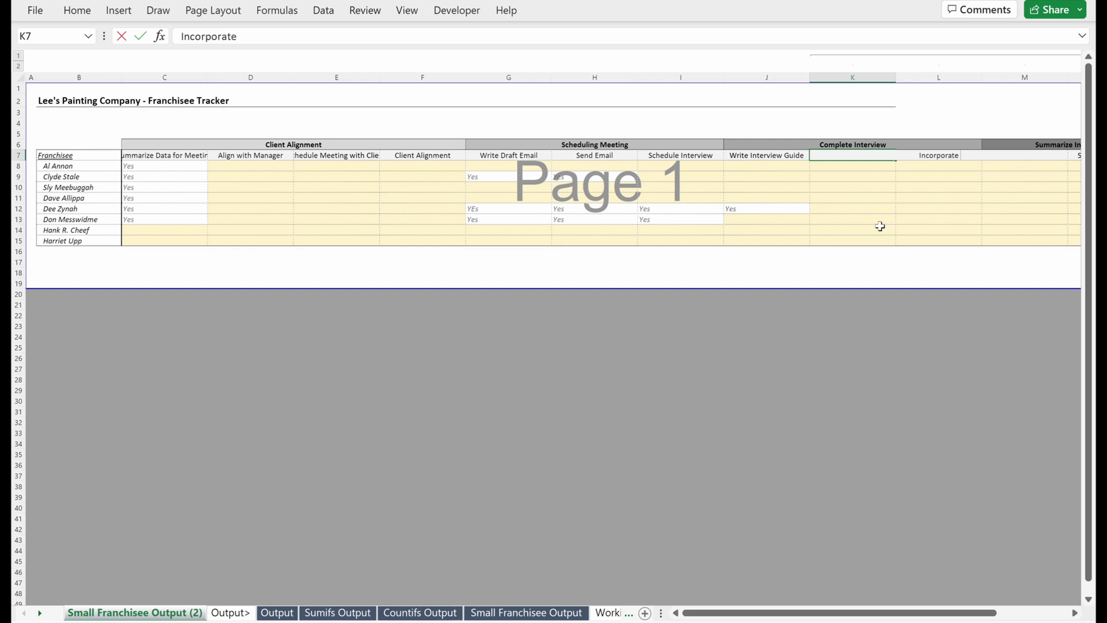
{"action": "type", "text": " Editi"}
{"action": "key", "text": "BackSpace"}
{"action": "key", "text": "BackSpace"}
{"action": "type", "text": "ts"}
{"action": "key", "text": "Return"}
Label L7 'Complete Interview' and M7 'Clean-Up Notes'.
{"action": "key", "text": "Up"}
{"action": "key", "text": "Right"}
{"action": "scroll", "coordinate": [880, 226], "scroll_direction": "right", "scroll_amount": 2}
{"action": "type", "text": "Complete INt"}
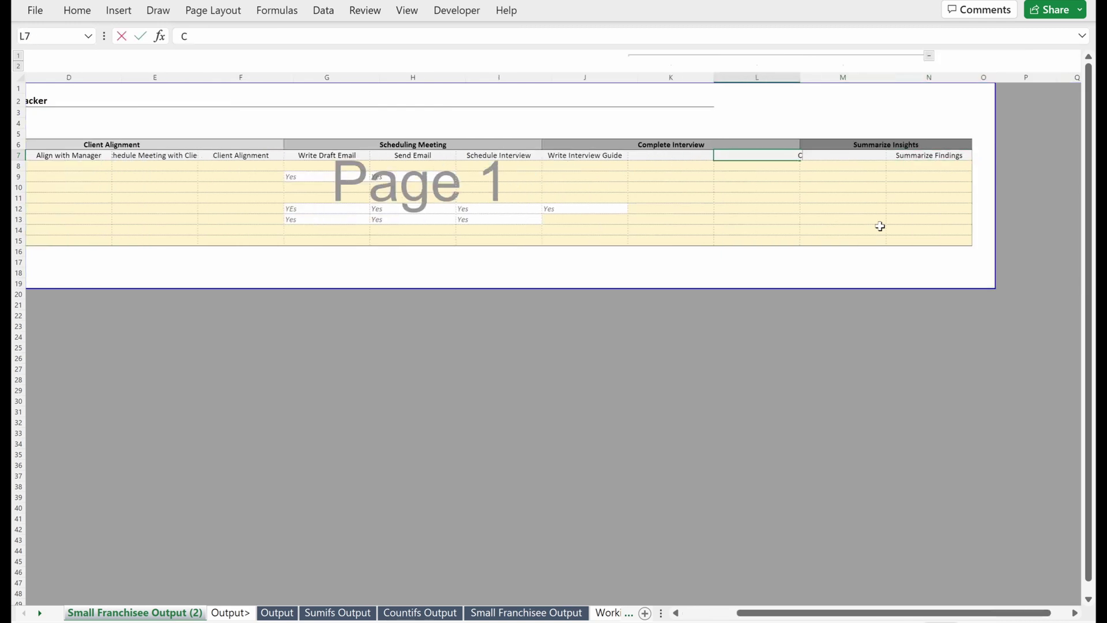
{"action": "key", "text": "BackSpace"}
{"action": "key", "text": "BackSpace"}
{"action": "type", "text": "nterview"}
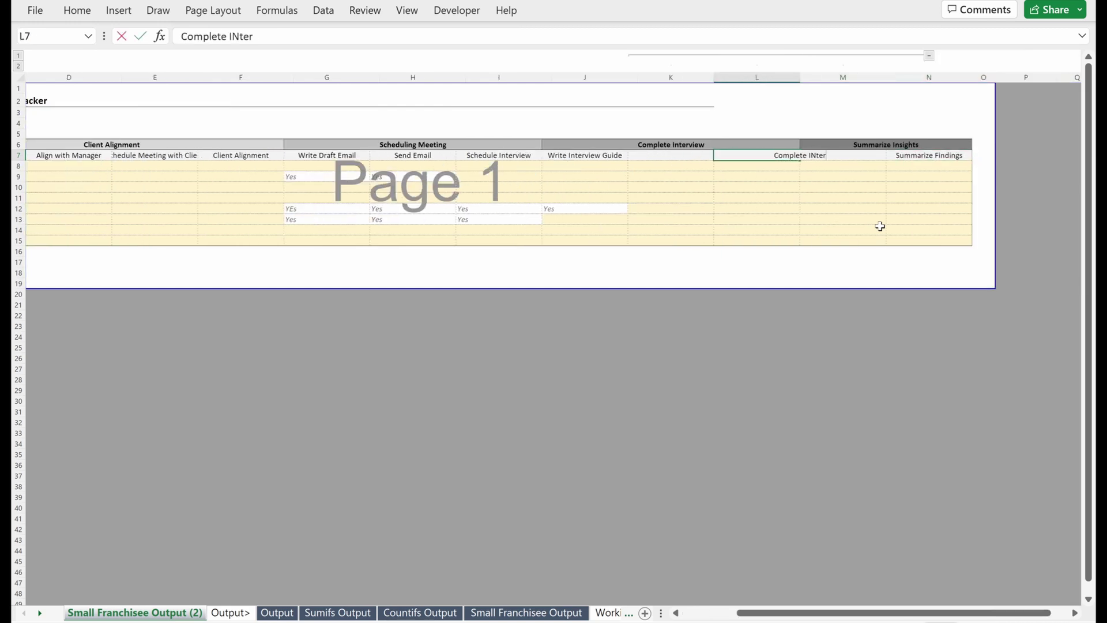
{"action": "key", "text": "Tab"}
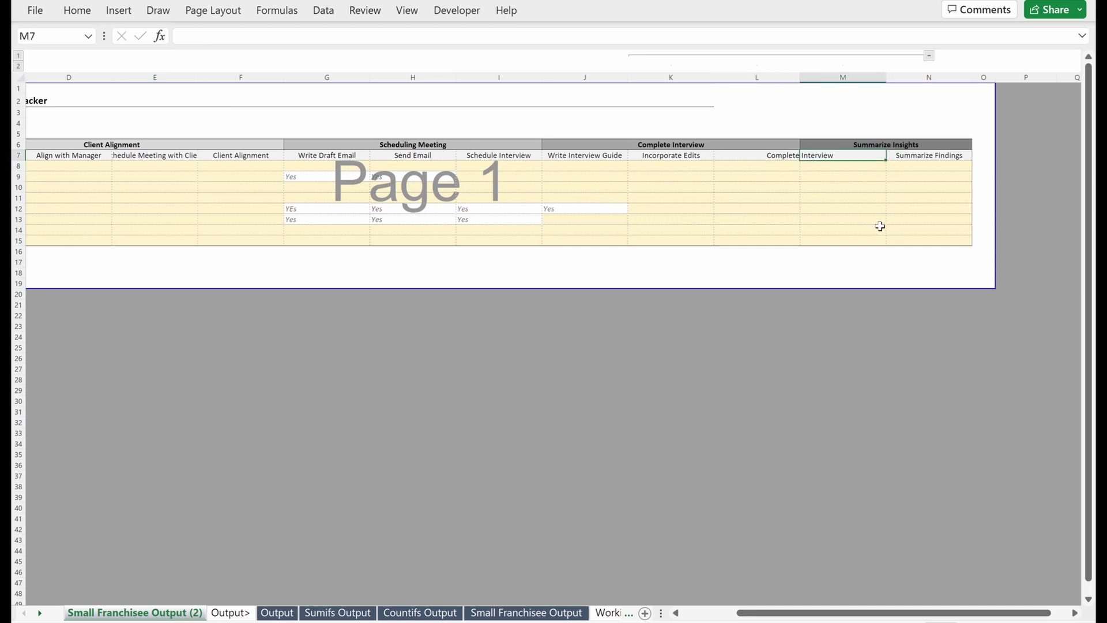
{"action": "type", "text": "Clean-Up Notes"}
{"action": "key", "text": "Return"}
Review the task headings back along row 7 to the Franchisee heading.
{"action": "key", "text": "Up"}
{"action": "key", "text": "ctrl+Left"}
{"action": "key", "text": "Right"}
{"action": "key", "text": "Down"}
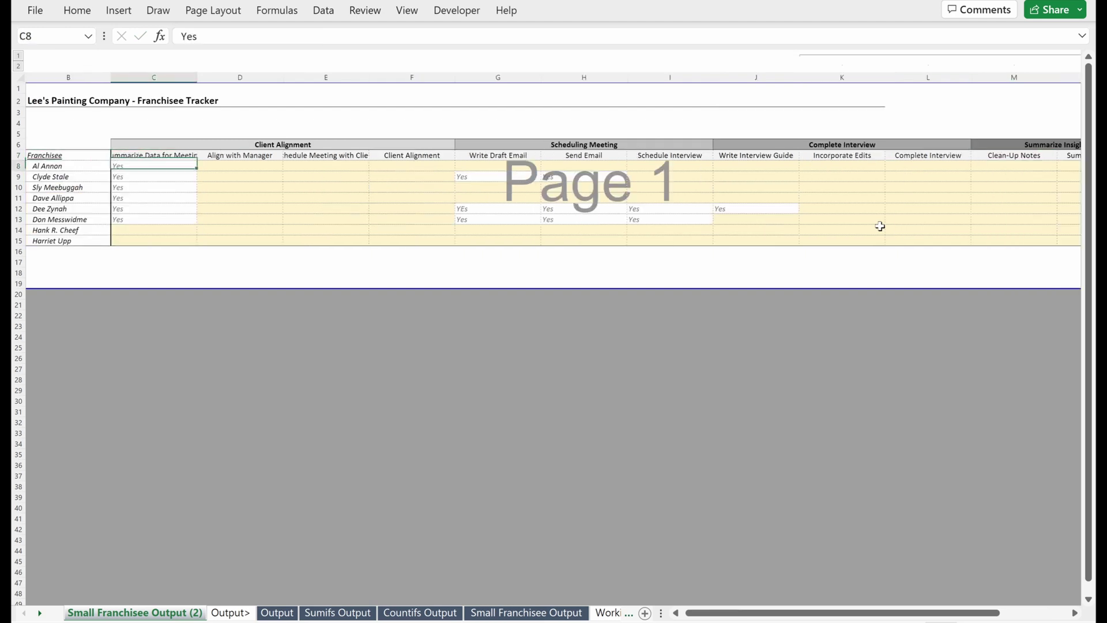
{"action": "key", "text": "Up"}
{"action": "key", "text": "Right"}
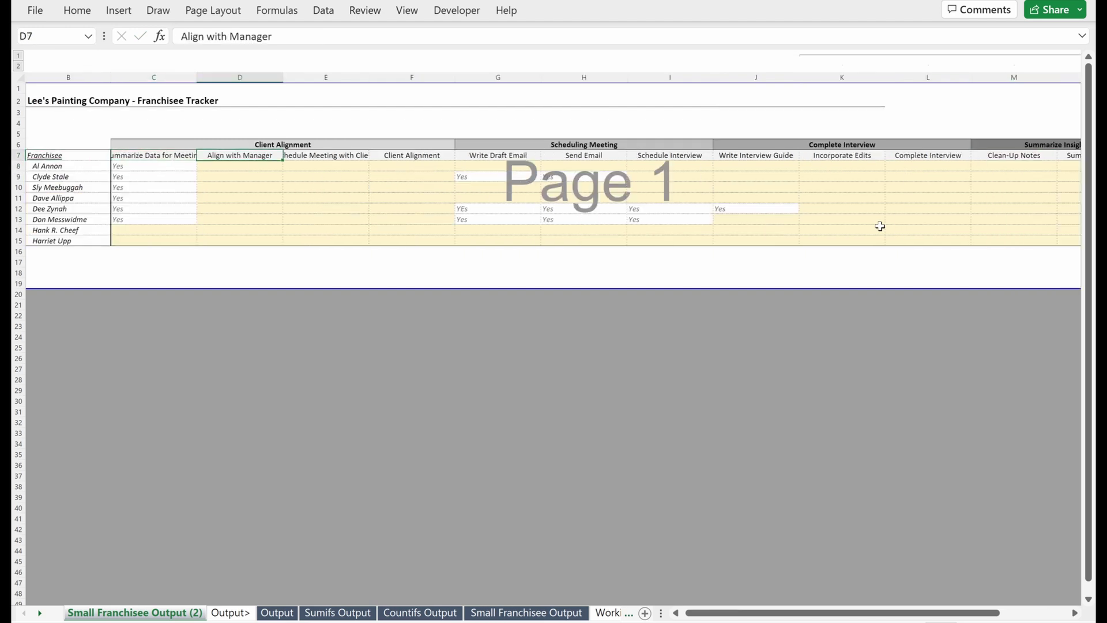
{"action": "key", "text": "Left"}
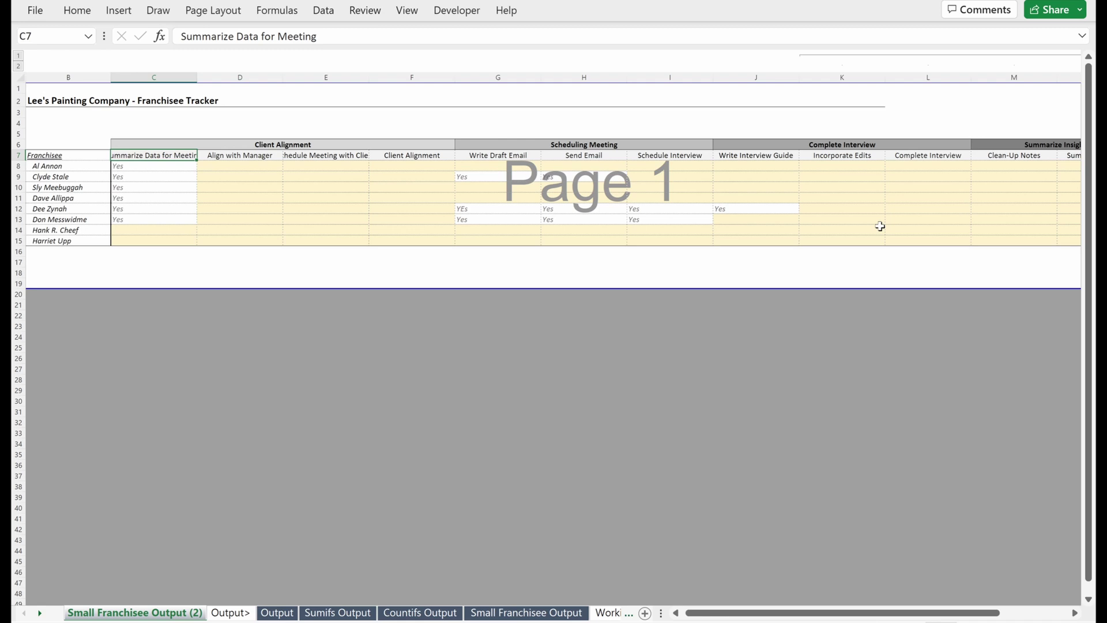
{"action": "key", "text": "Left"}
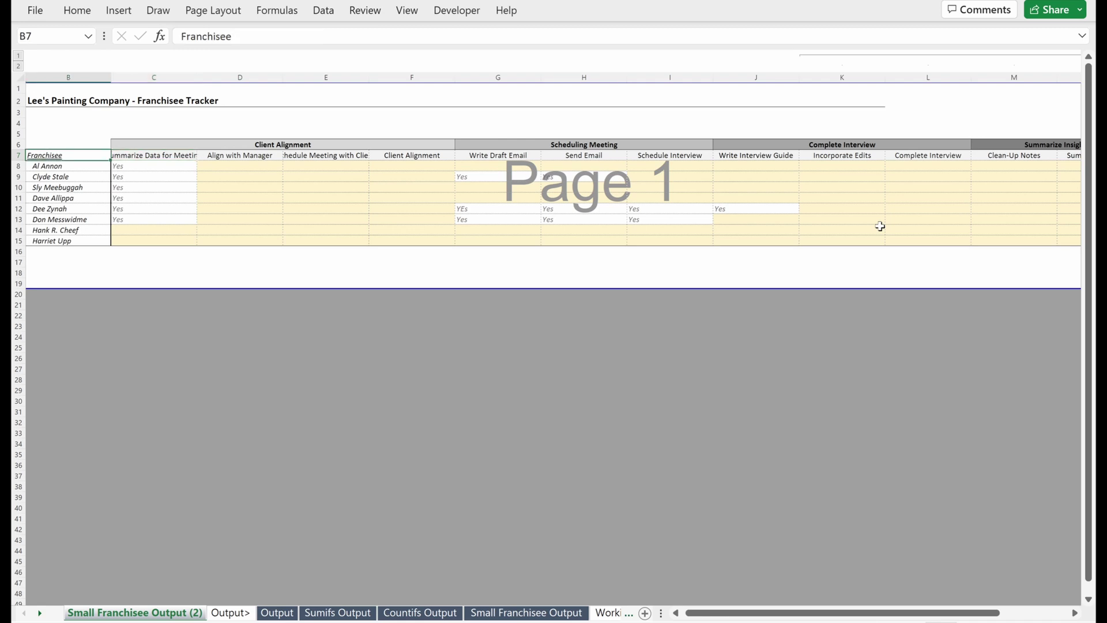
{"action": "key", "text": "Left"}
{"action": "key", "text": "Right"}
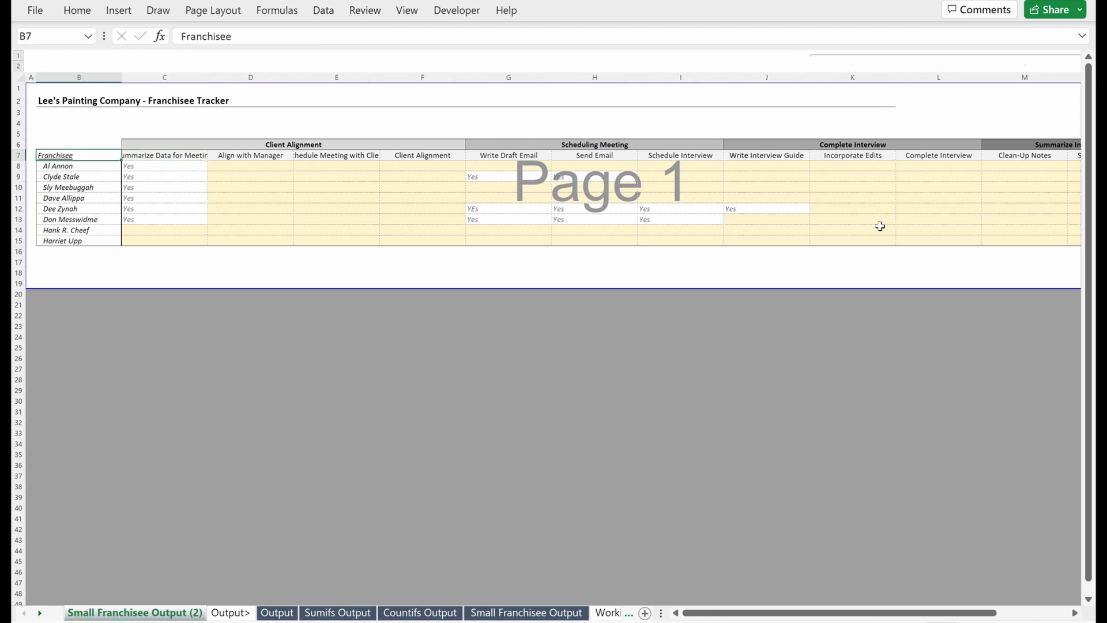
Remove the left, top and bottom borders from the Franchisee names in B7:B15.
{"action": "key", "text": "ctrl+shift+Down"}
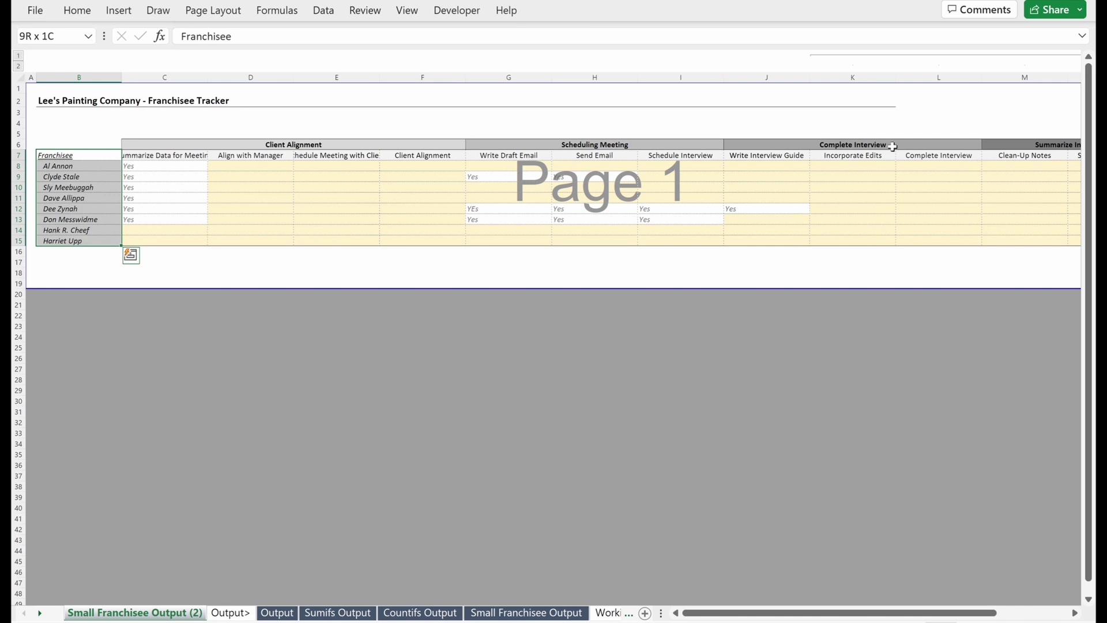
{"action": "key", "text": "ctrl+1"}
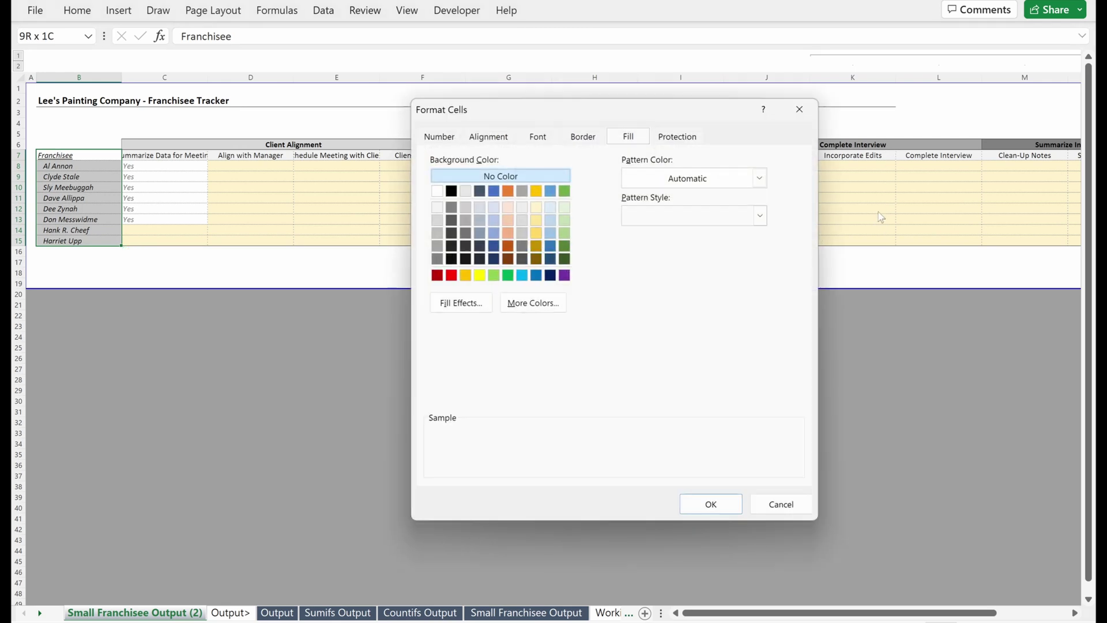
{"action": "left_click", "coordinate": [581, 138]}
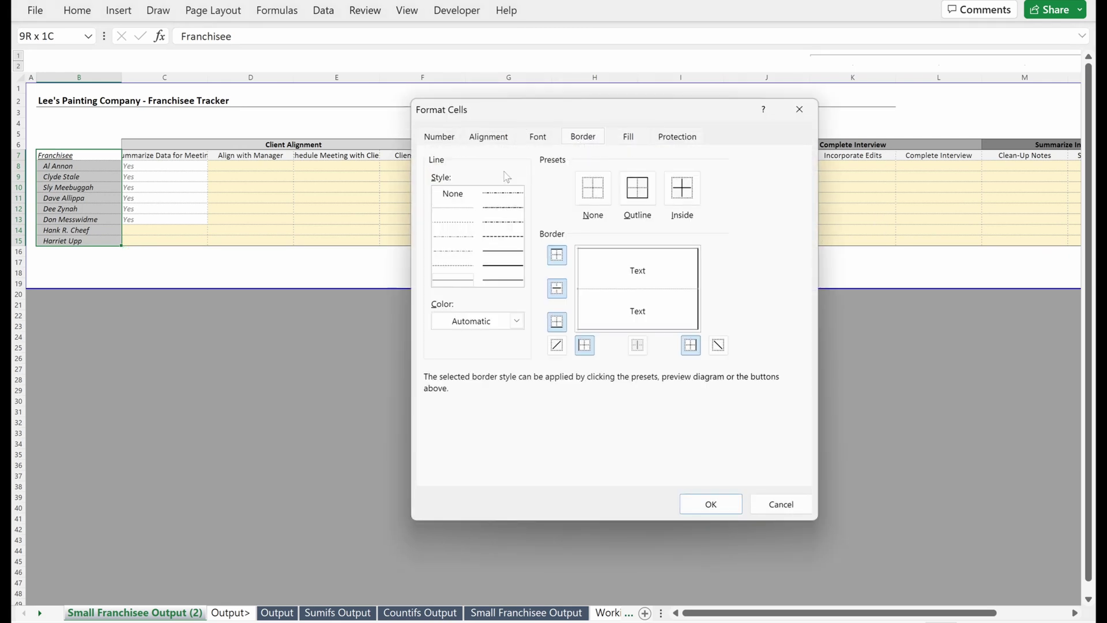
{"action": "left_click", "coordinate": [461, 198]}
{"action": "left_click", "coordinate": [584, 346]}
{"action": "left_click", "coordinate": [557, 254]}
{"action": "left_click", "coordinate": [557, 321]}
{"action": "left_click", "coordinate": [711, 504]}
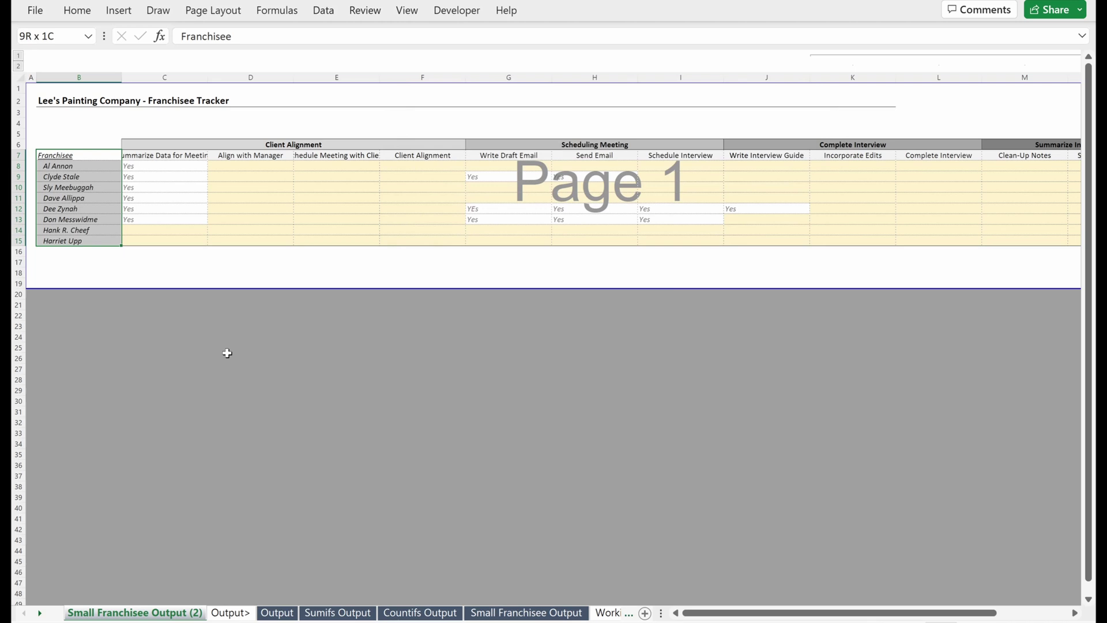
{"action": "left_click", "coordinate": [225, 353]}
Give the names column B7:B15 a thin solid right border.
{"action": "left_click", "coordinate": [72, 154]}
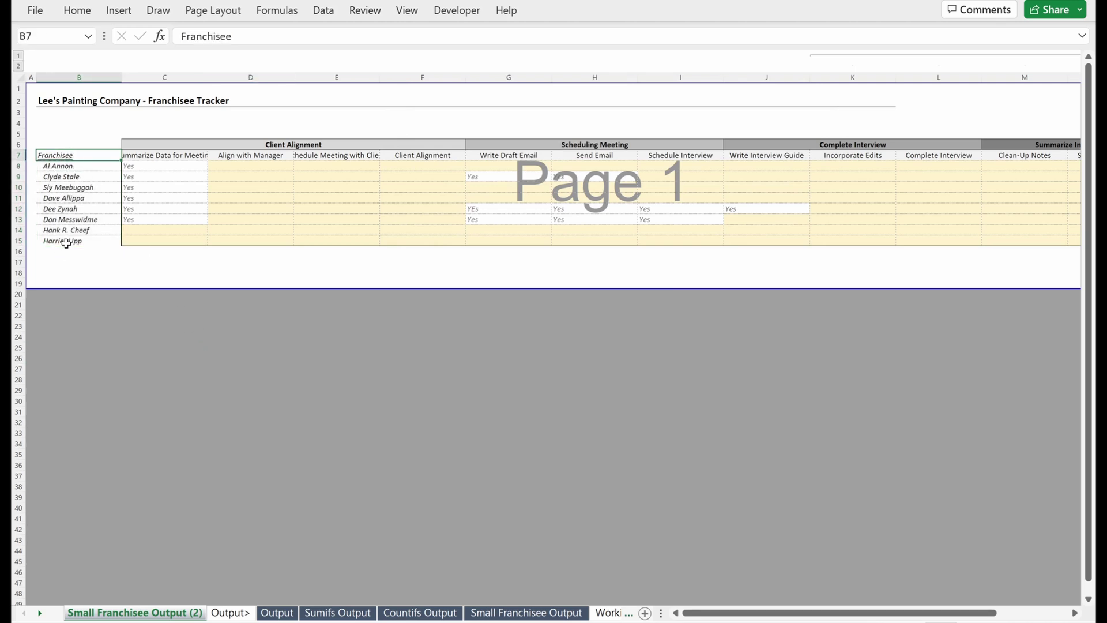
{"action": "left_click_drag", "start_coordinate": [68, 241], "coordinate": [79, 155]}
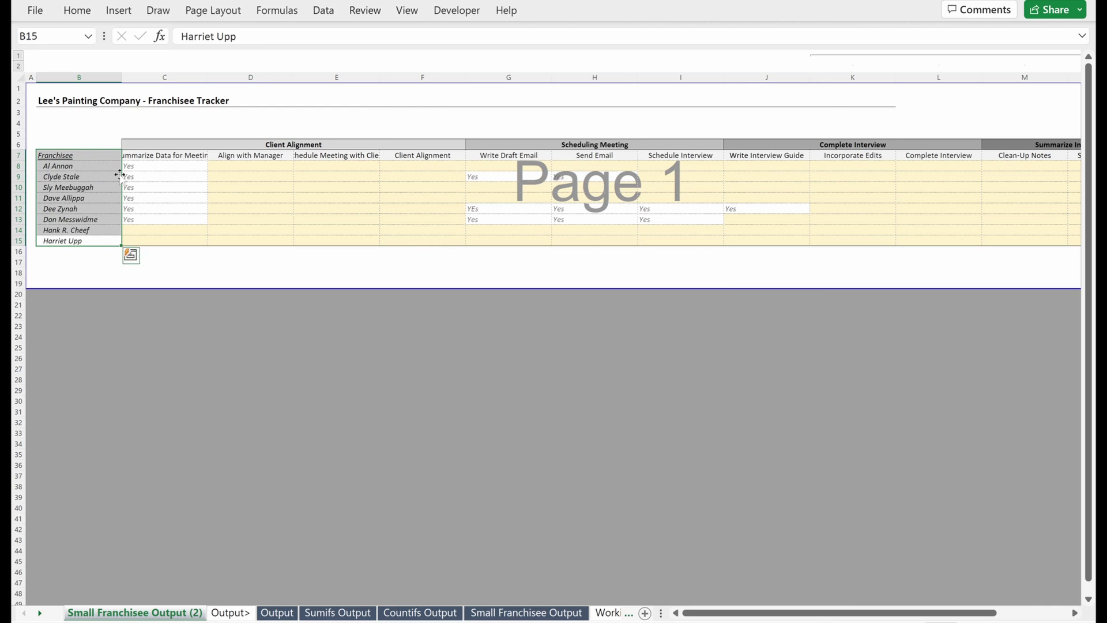
{"action": "key", "text": "ctrl+1"}
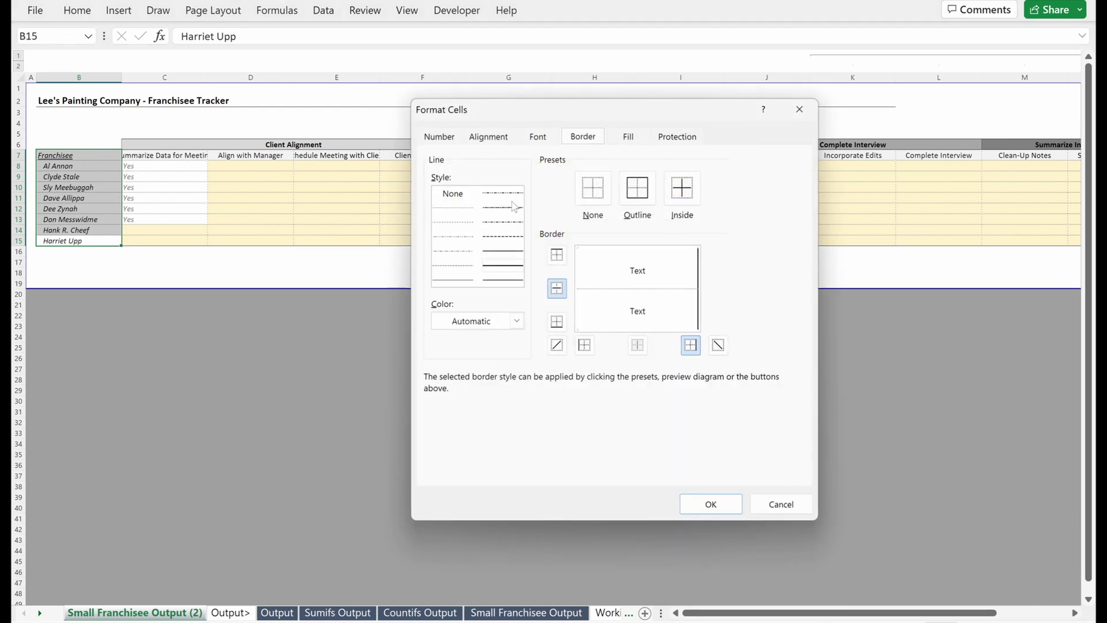
{"action": "left_click", "coordinate": [510, 254]}
{"action": "left_click", "coordinate": [691, 346]}
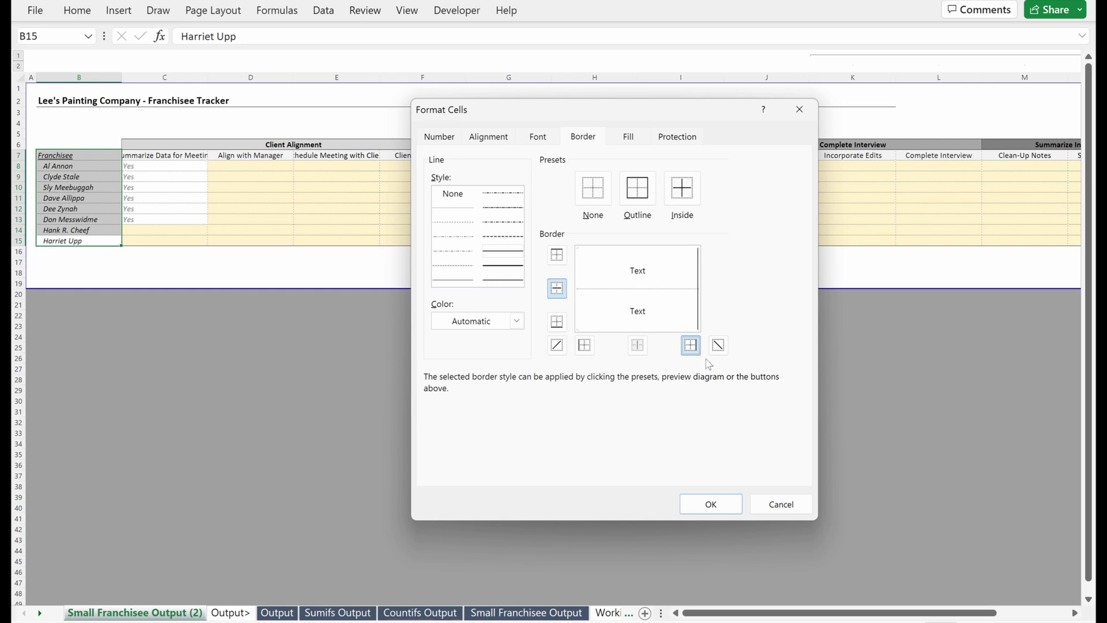
{"action": "left_click", "coordinate": [711, 503]}
{"action": "left_click", "coordinate": [194, 344]}
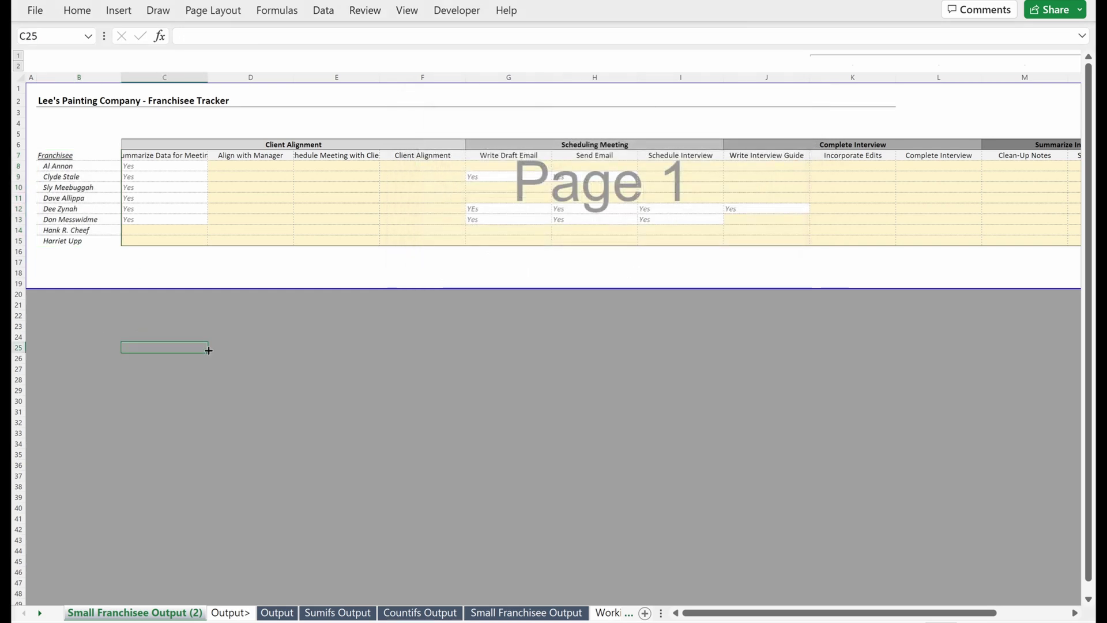
AutoFit the column widths of the task headers C7:N7.
{"action": "left_click", "coordinate": [157, 170]}
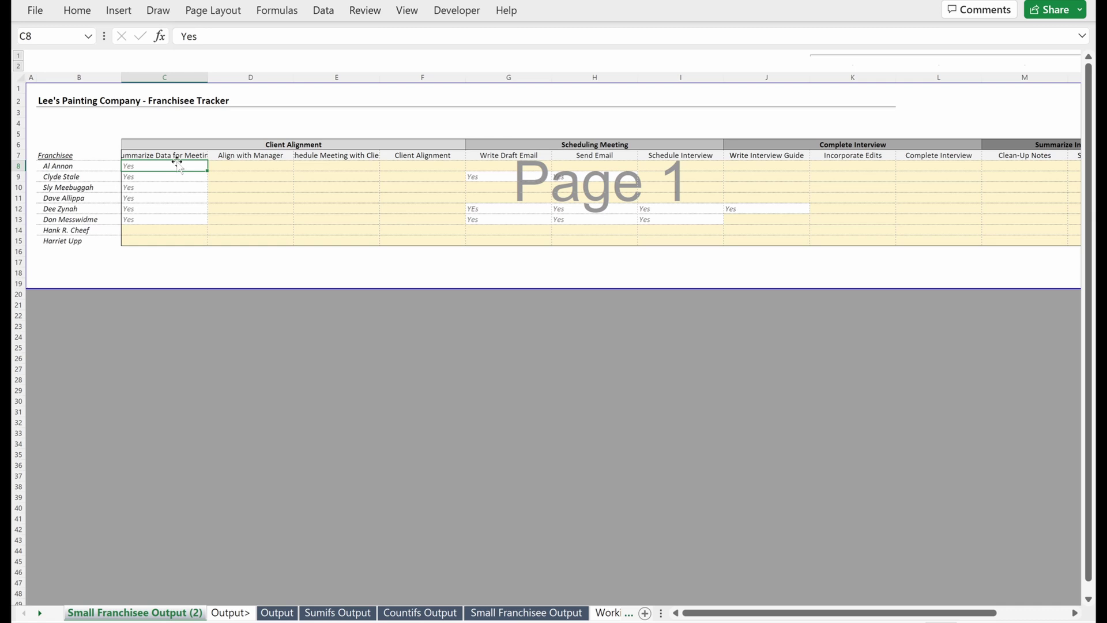
{"action": "left_click", "coordinate": [173, 155]}
{"action": "key", "text": "ctrl+shift+Right"}
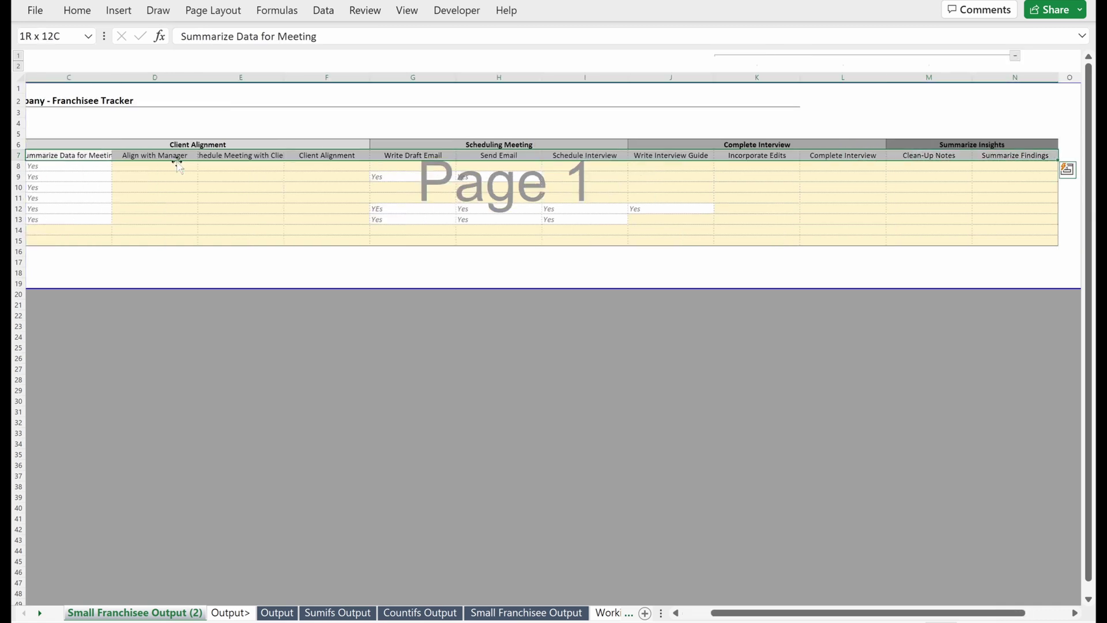
{"action": "key", "text": "alt"}
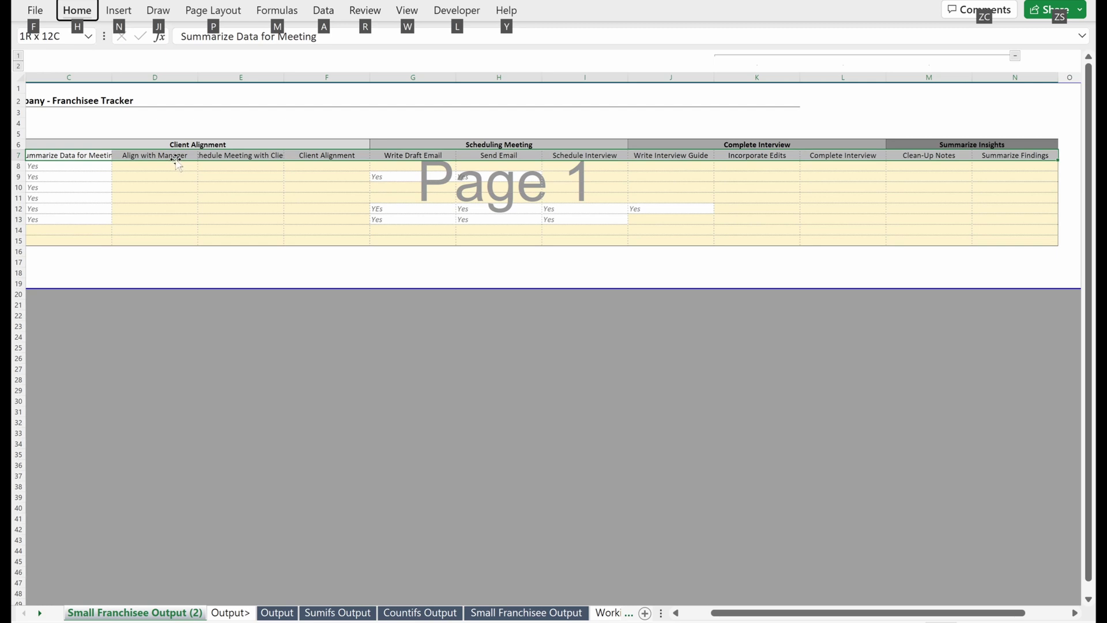
{"action": "key", "text": "h"}
{"action": "key", "text": "o"}
{"action": "key", "text": "i"}
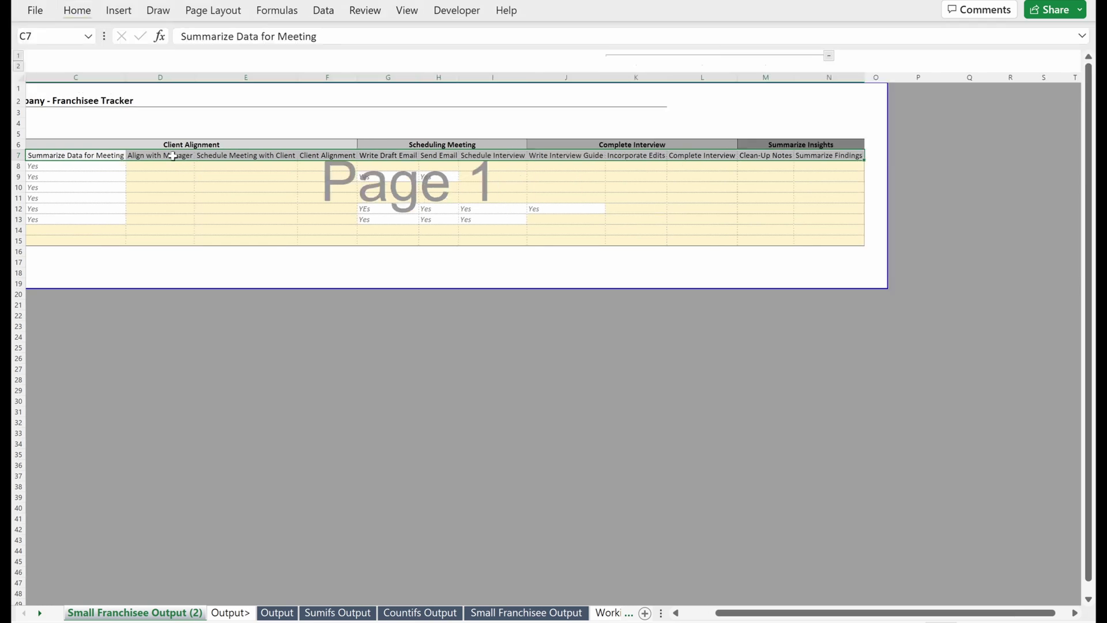
Split the 'Summarize Data for Meeting' and 'Schedule Meeting with Client' headers onto two lines.
{"action": "key", "text": "Left"}
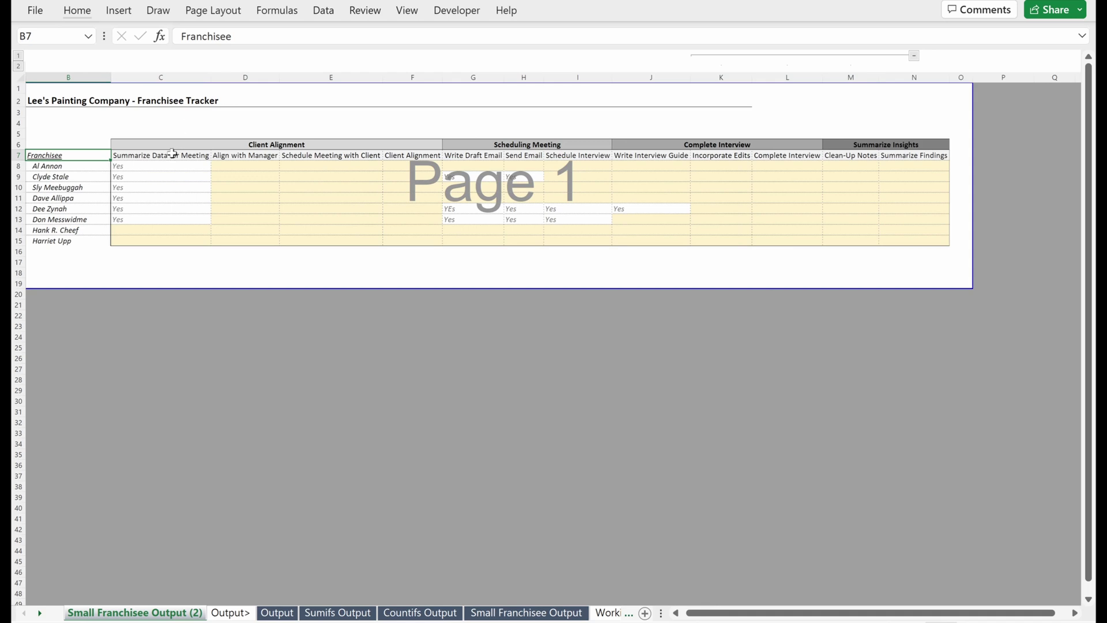
{"action": "left_click", "coordinate": [172, 153]}
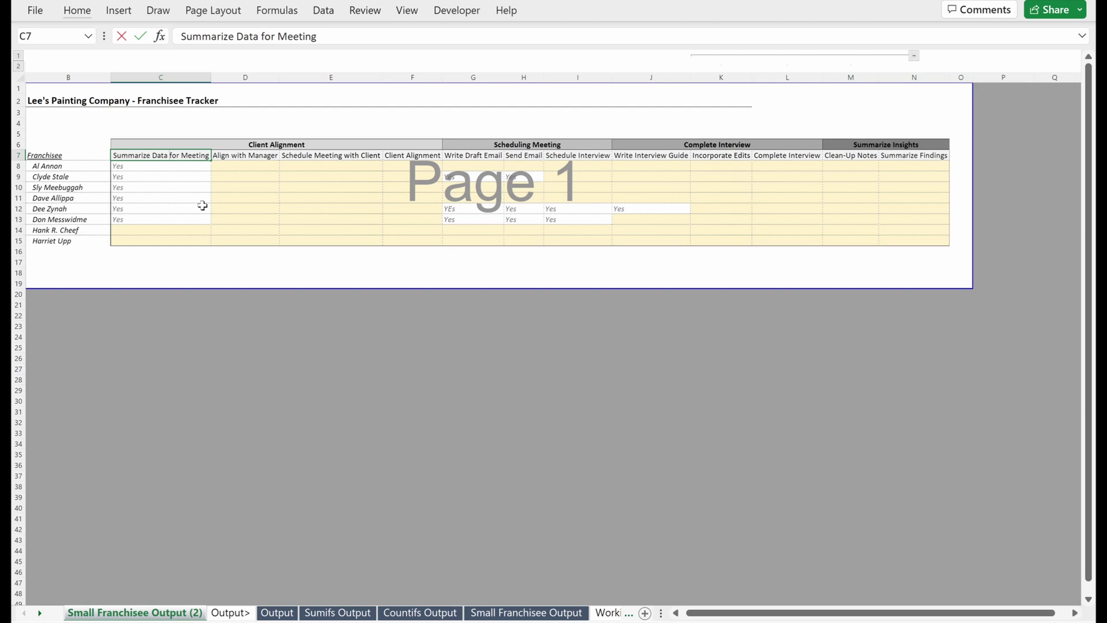
{"action": "key", "text": "Up"}
{"action": "key", "text": "Down"}
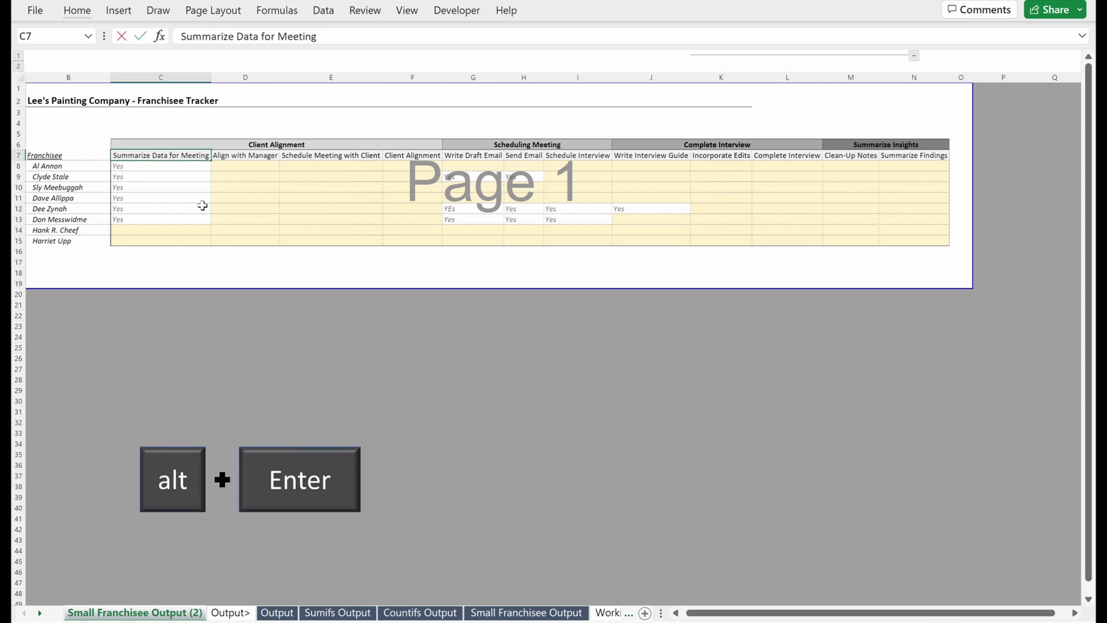
{"action": "key", "text": "F2"}
{"action": "key", "text": "ctrl+Left"}
{"action": "key", "text": "ctrl+Left"}
{"action": "key", "text": "alt+Return"}
{"action": "key", "text": "Return"}
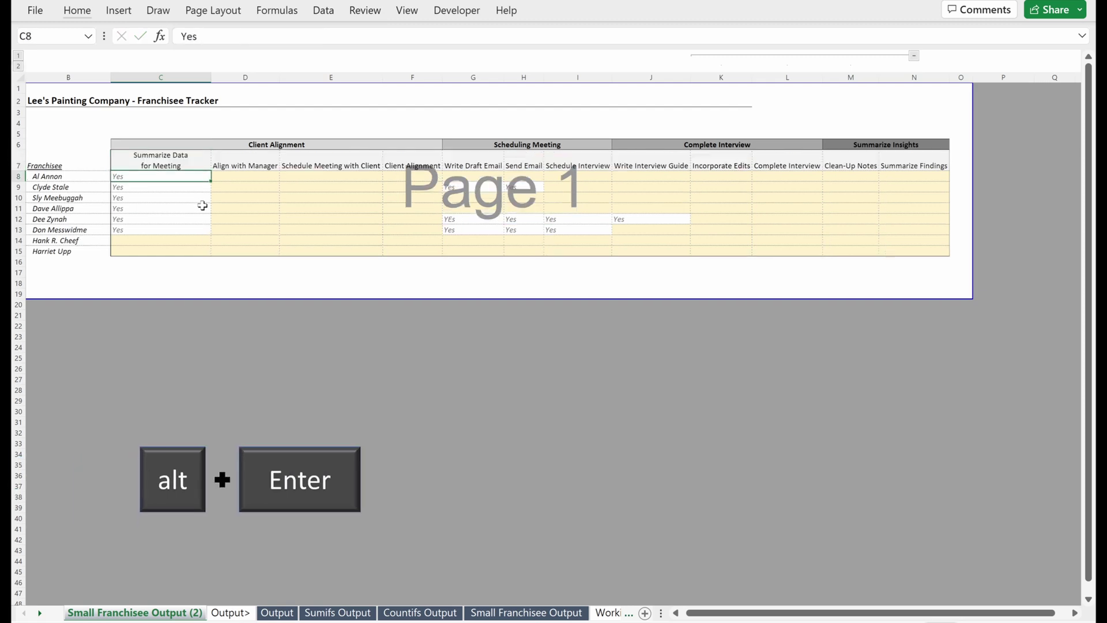
{"action": "key", "text": "Up"}
{"action": "key", "text": "Right"}
Split the 'Write Interview Guide' header onto two lines before 'Guide'.
{"action": "key", "text": "Right"}
{"action": "key", "text": "F2"}
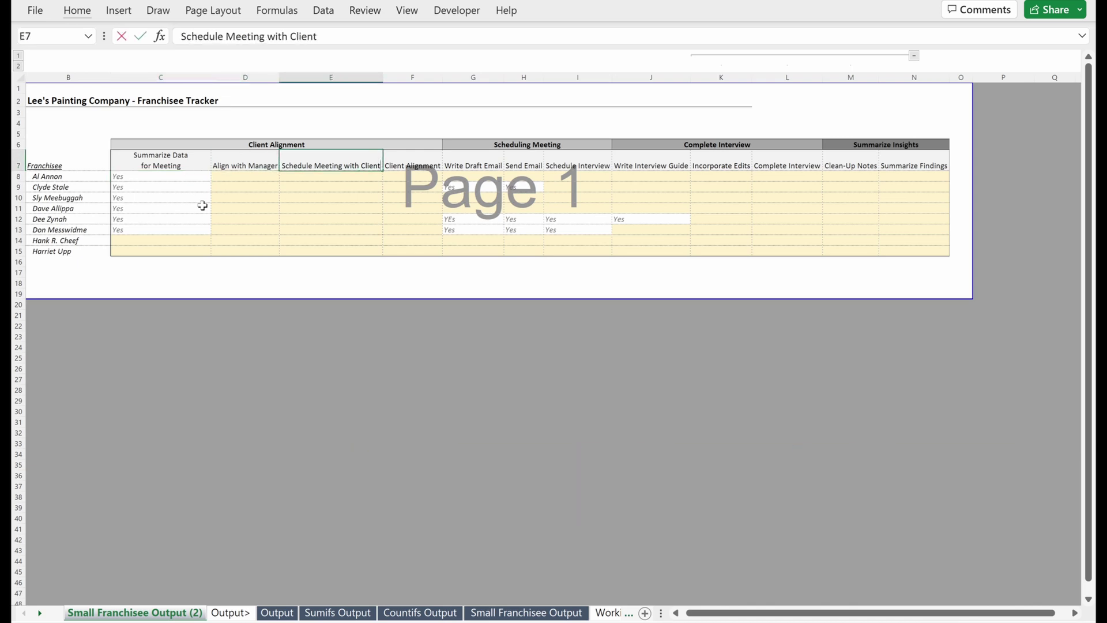
{"action": "key", "text": "ctrl+Left"}
{"action": "key", "text": "ctrl+Left"}
{"action": "key", "text": "alt+Return"}
{"action": "key", "text": "Return"}
{"action": "key", "text": "Up"}
{"action": "key", "text": "Right"}
{"action": "key", "text": "Right"}
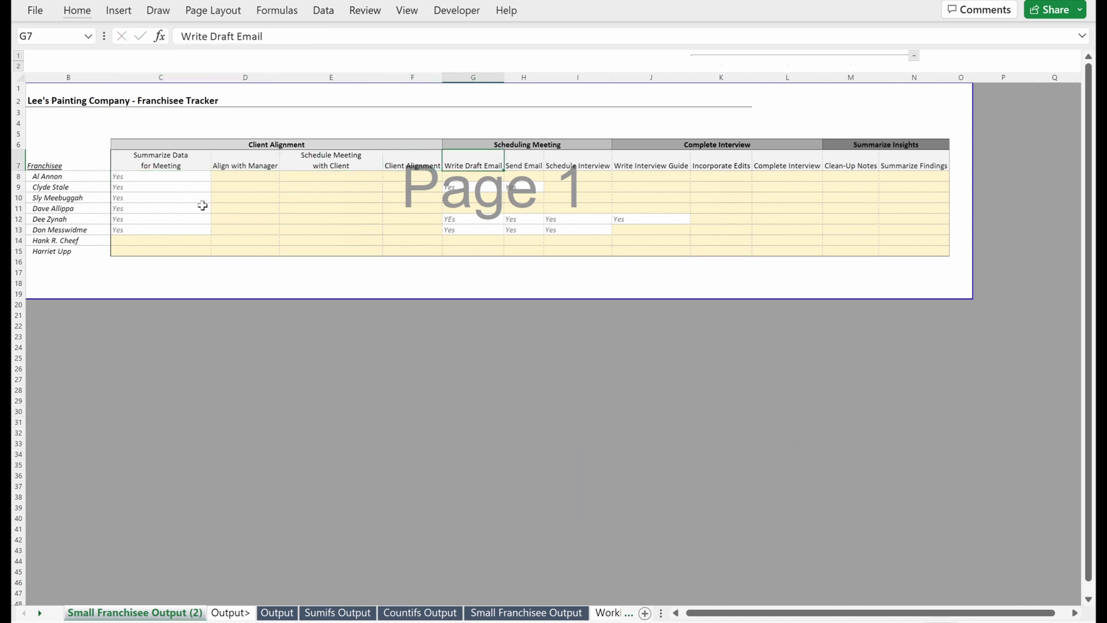
{"action": "key", "text": "Right"}
{"action": "key", "text": "Right"}
{"action": "key", "text": "Right"}
{"action": "key", "text": "Right"}
{"action": "key", "text": "Left"}
{"action": "key", "text": "F2"}
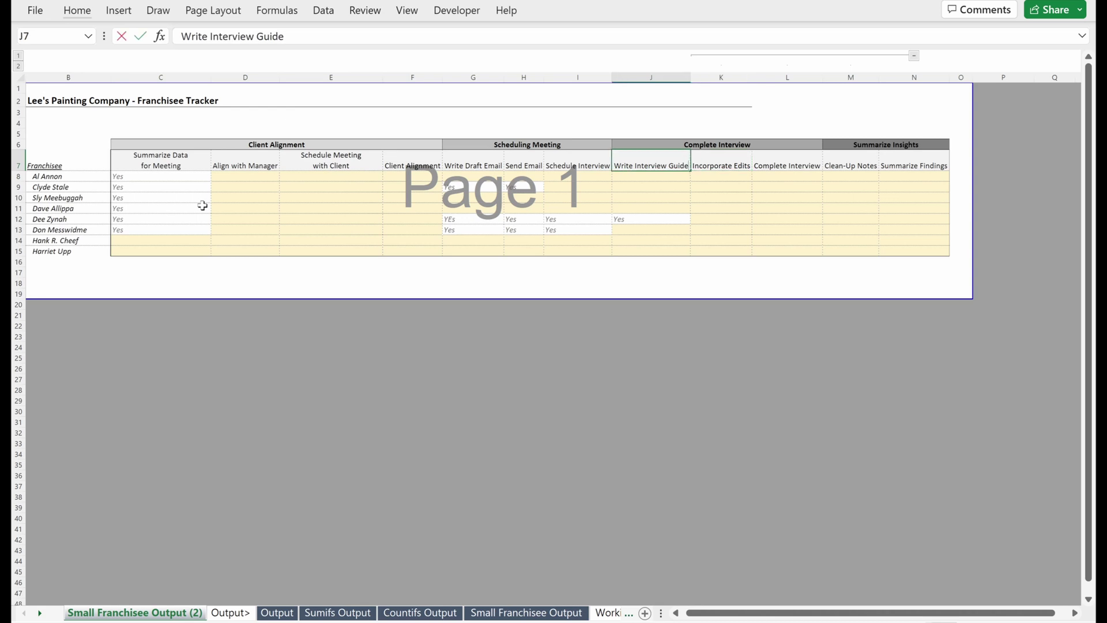
{"action": "key", "text": "ctrl+Left"}
{"action": "key", "text": "alt+Return"}
{"action": "key", "text": "Return"}
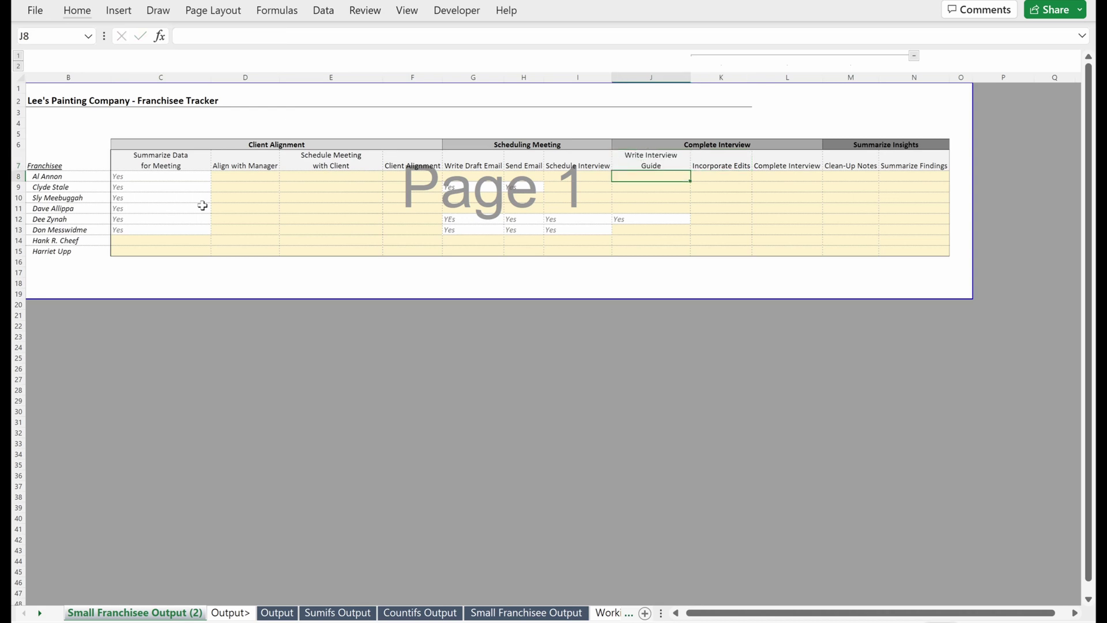
AutoFit the whole tracker table's columns to their contents.
{"action": "key", "text": "ctrl+a"}
{"action": "key", "text": "alt+h"}
{"action": "key", "text": "o"}
{"action": "key", "text": "i"}
{"action": "key", "text": "Up"}
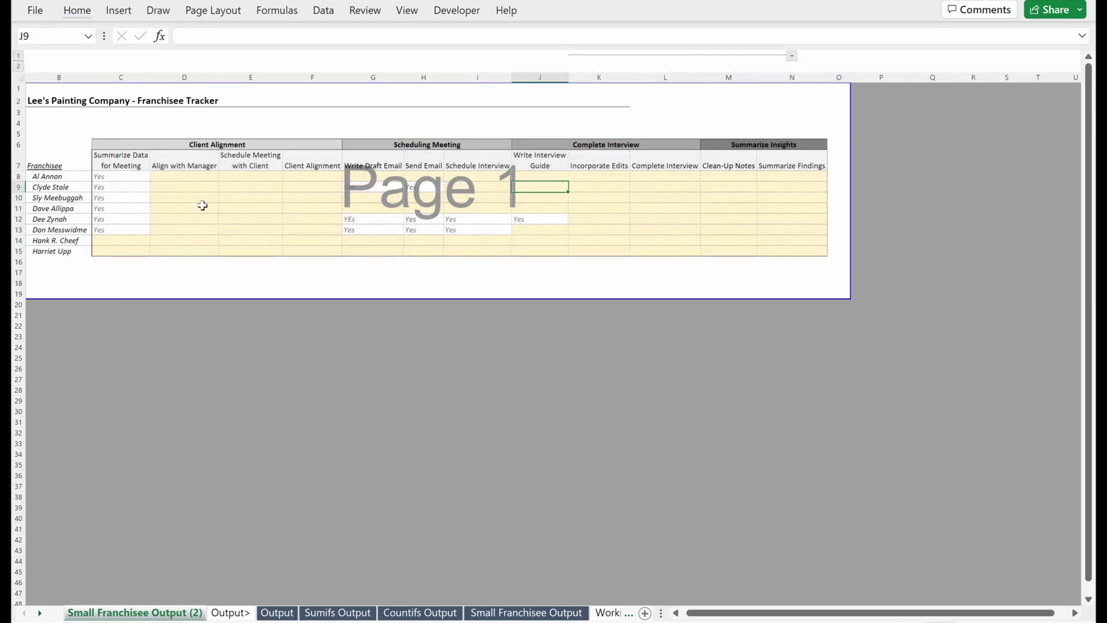
{"action": "key", "text": "Left"}
{"action": "key", "text": "Left"}
{"action": "key", "text": "Left"}
{"action": "key", "text": "Left"}
{"action": "key", "text": "Left"}
{"action": "key", "text": "Left"}
{"action": "key", "text": "Left"}
{"action": "key", "text": "Up"}
{"action": "key", "text": "Up"}
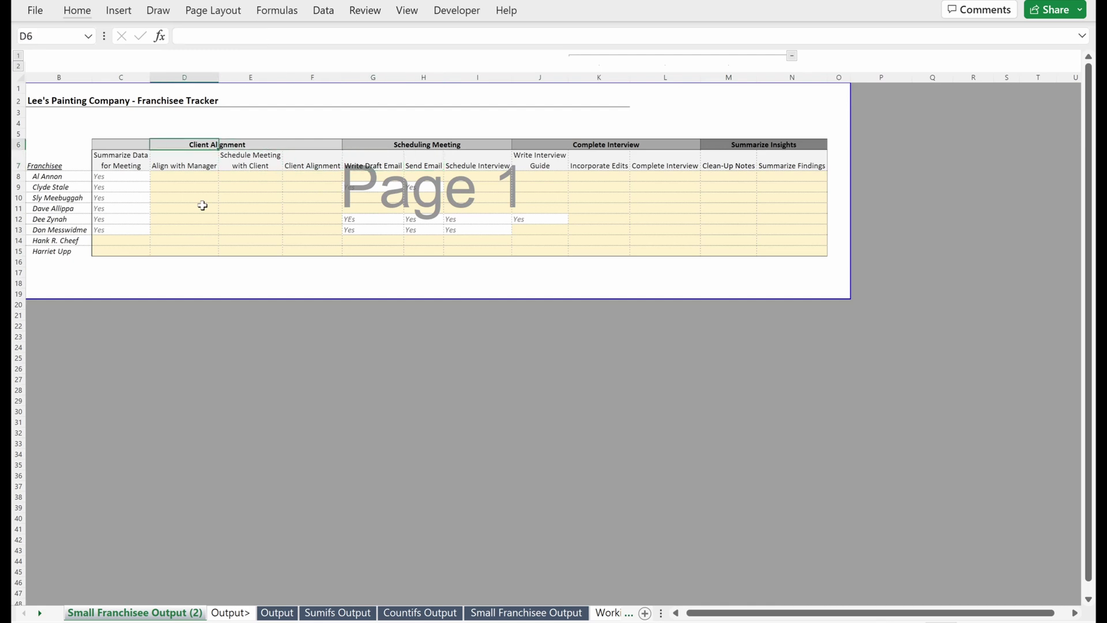
Delete the sample Yes entries in F9:K14.
{"action": "left_click_drag", "start_coordinate": [316, 194], "coordinate": [638, 254]}
{"action": "key", "text": "Delete"}
{"action": "left_click", "coordinate": [233, 212]}
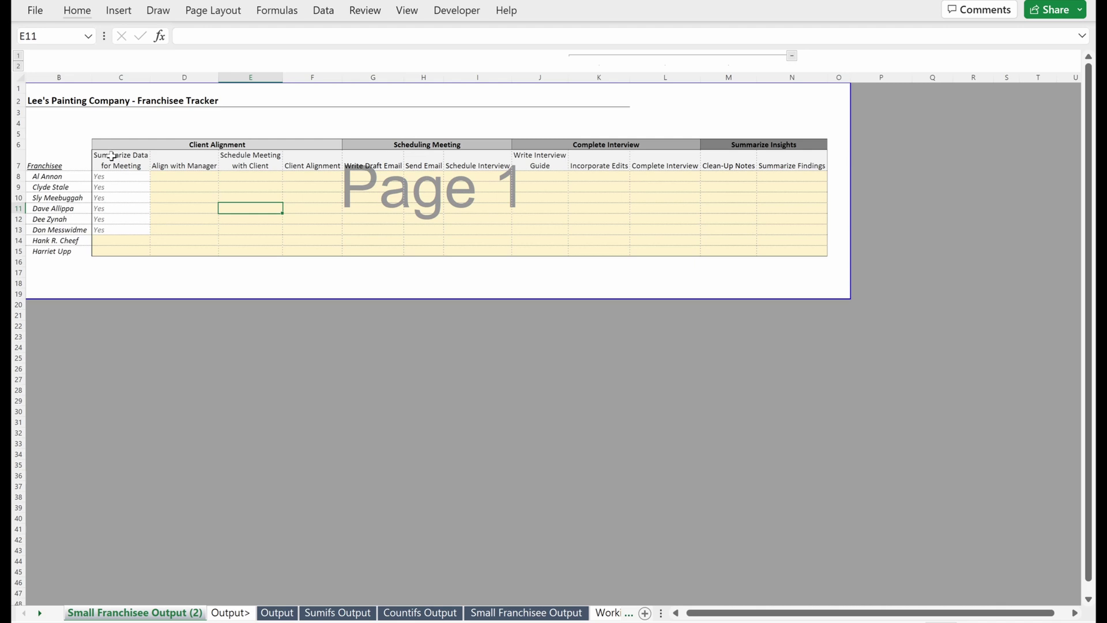
{"action": "key", "text": "Left"}
{"action": "key", "text": "Left"}
{"action": "key", "text": "Left"}
{"action": "key", "text": "Left"}
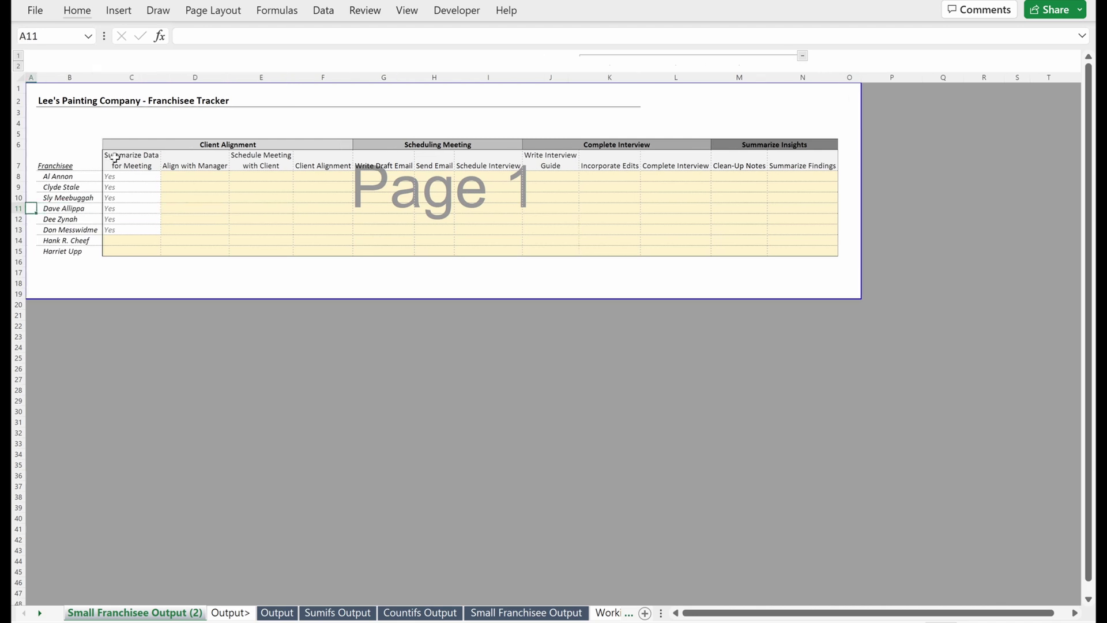
Add left and right borders to the Scheduling Meeting group G6:I15.
{"action": "left_click_drag", "start_coordinate": [118, 156], "coordinate": [339, 249]}
{"action": "left_click", "coordinate": [131, 144]}
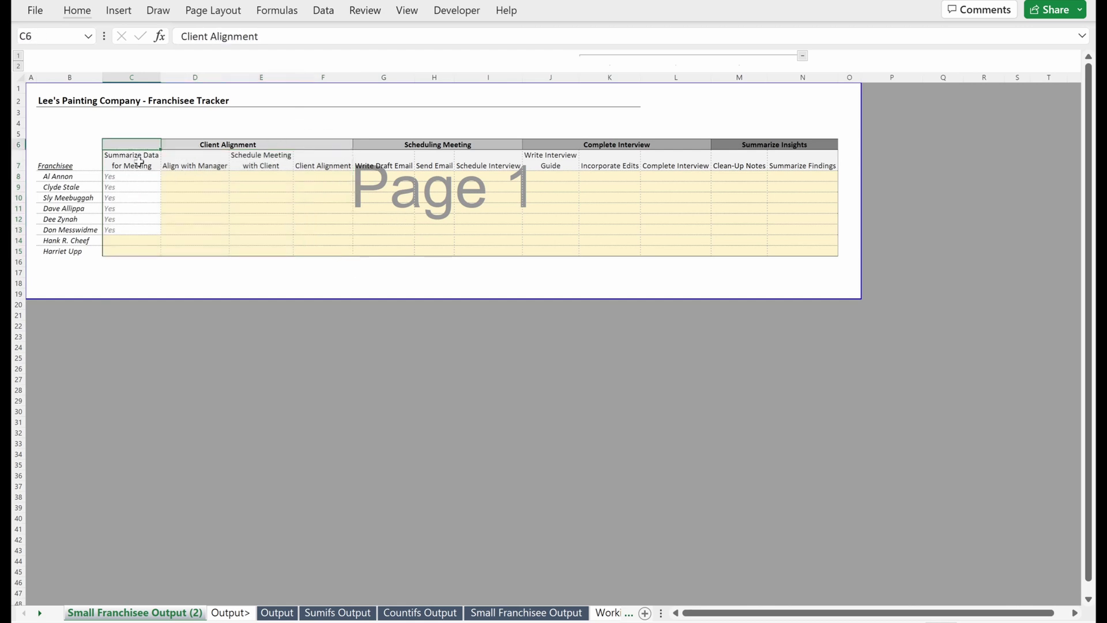
{"action": "left_click_drag", "start_coordinate": [375, 143], "coordinate": [495, 250]}
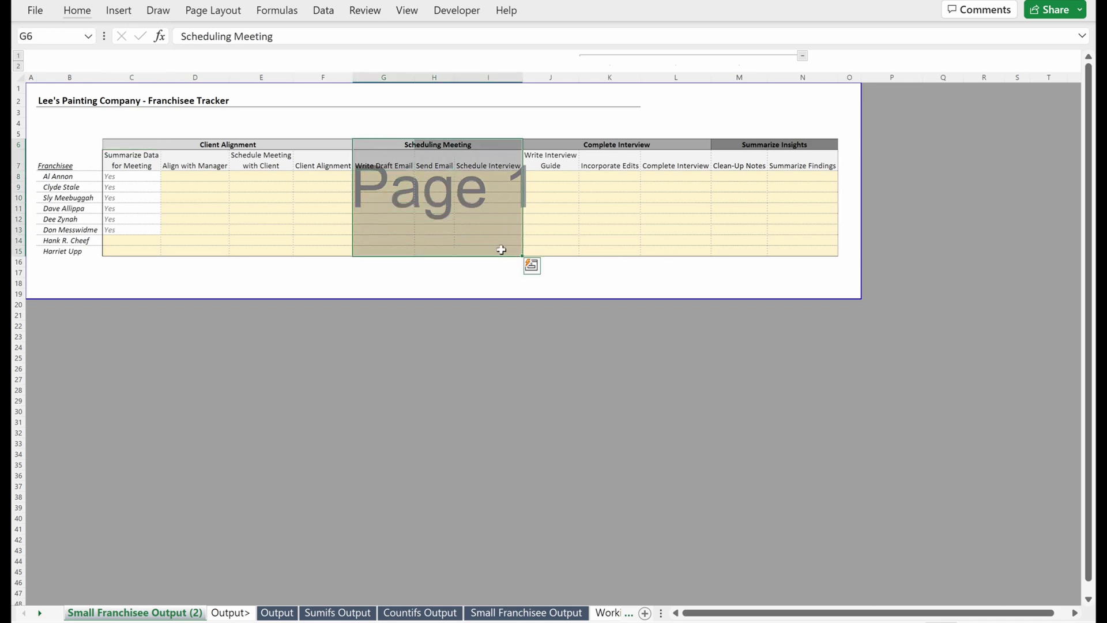
{"action": "key", "text": "ctrl+1"}
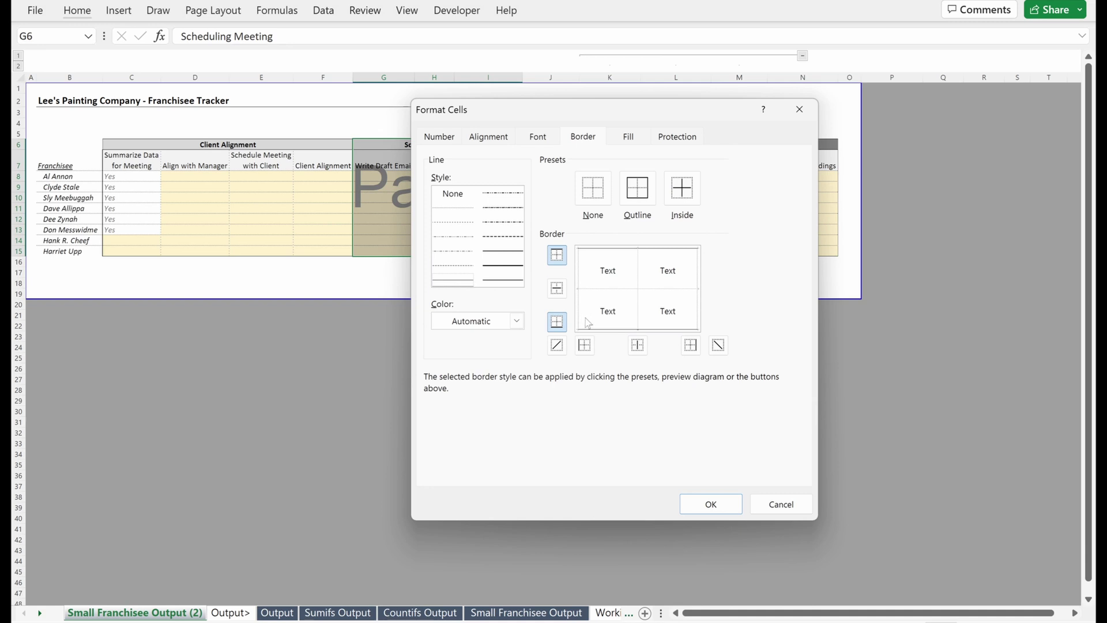
{"action": "left_click", "coordinate": [584, 345]}
{"action": "left_click", "coordinate": [690, 345]}
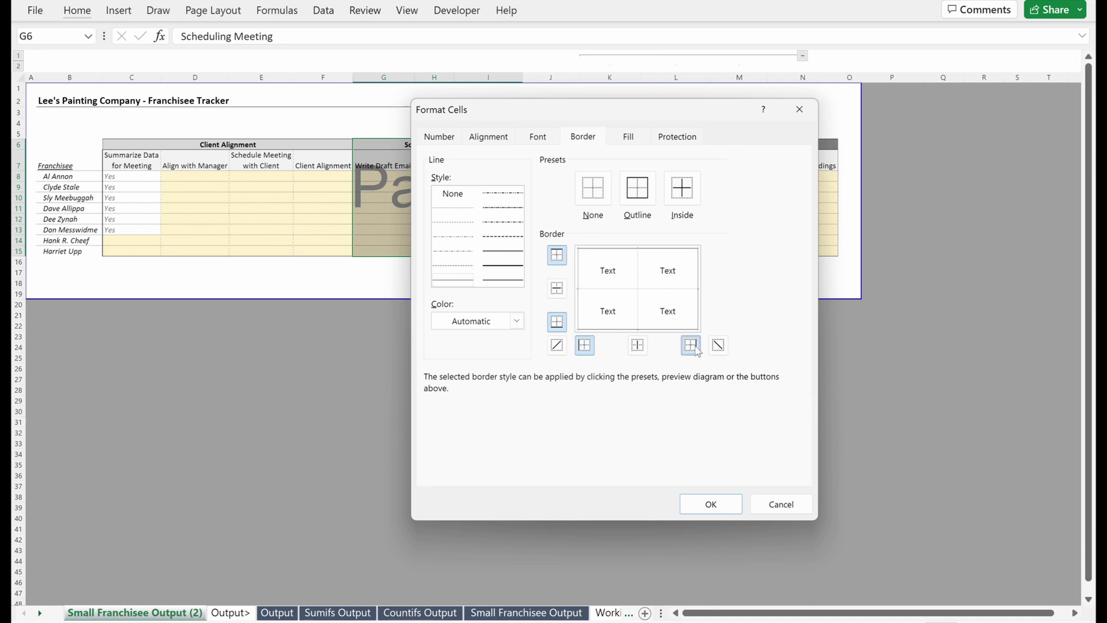
{"action": "left_click", "coordinate": [710, 512]}
{"action": "left_click", "coordinate": [488, 358]}
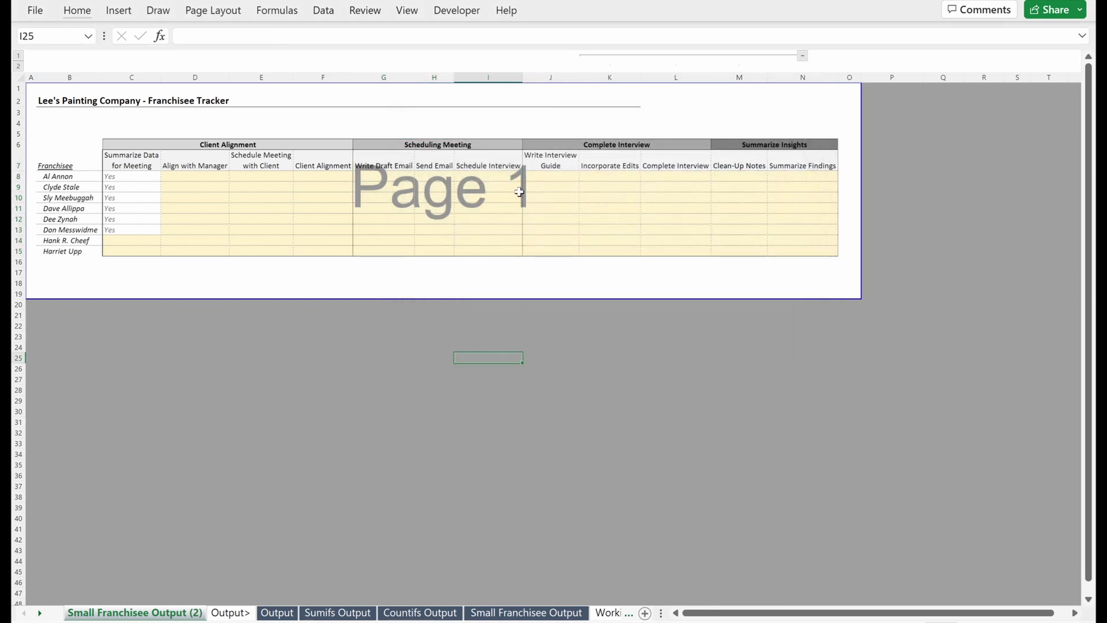
Add a left border to the Summarize Insights column M6:M15.
{"action": "left_click_drag", "start_coordinate": [720, 144], "coordinate": [756, 263]}
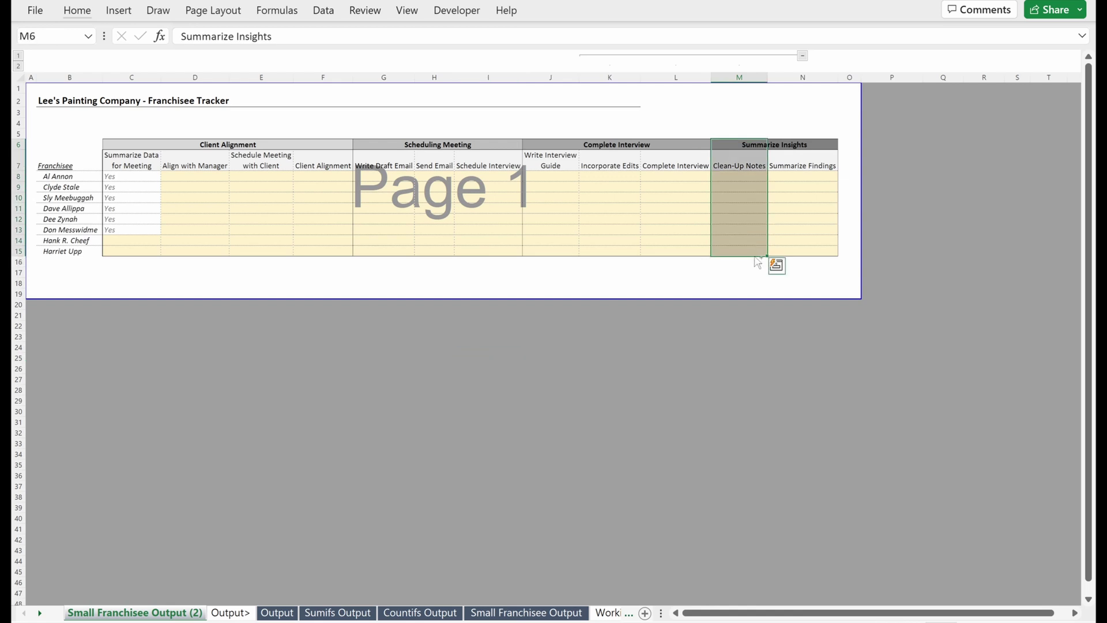
{"action": "key", "text": "ctrl+1"}
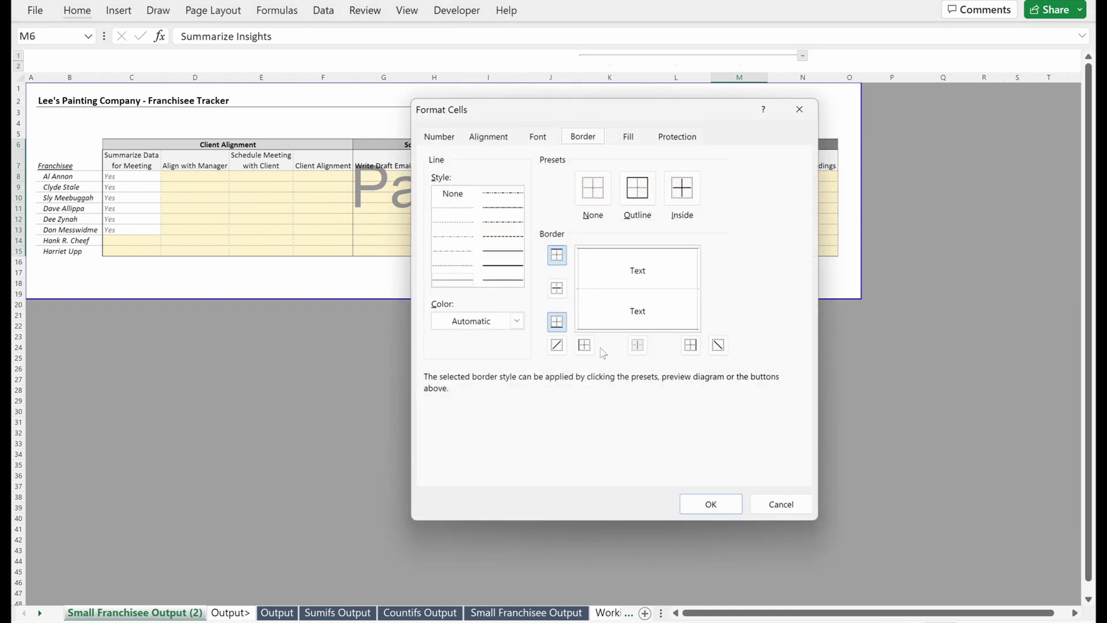
{"action": "left_click", "coordinate": [583, 344]}
{"action": "left_click", "coordinate": [711, 504]}
{"action": "left_click", "coordinate": [500, 274]}
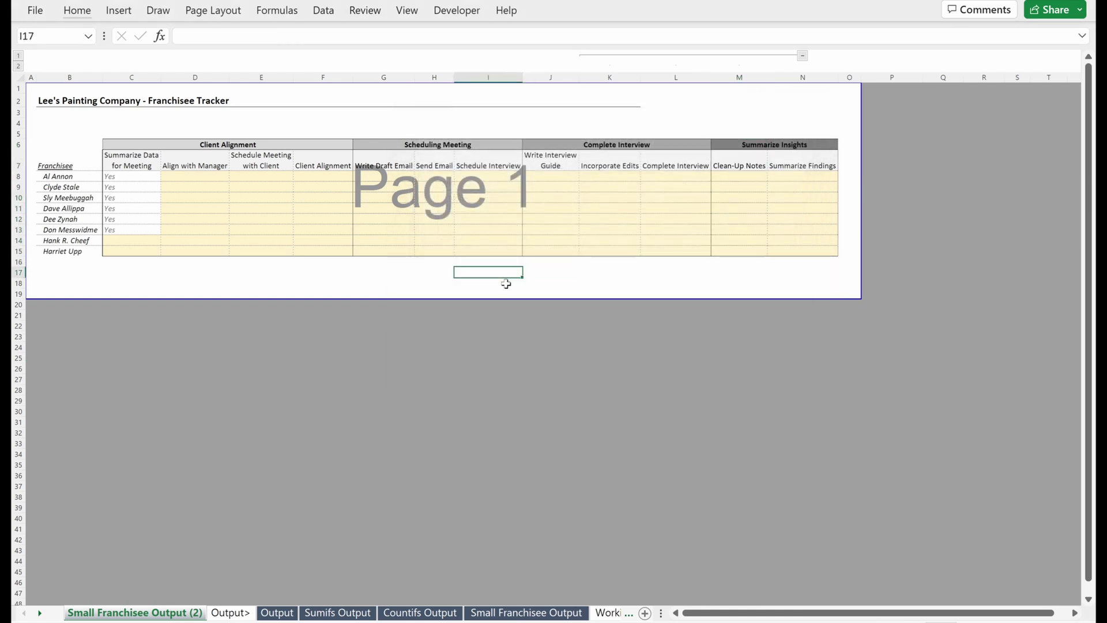
Enter 'yes' in cell D9, redoing a botched first entry.
{"action": "scroll", "coordinate": [506, 284], "scroll_direction": "up", "scroll_amount": 2}
{"action": "left_click", "coordinate": [487, 182]}
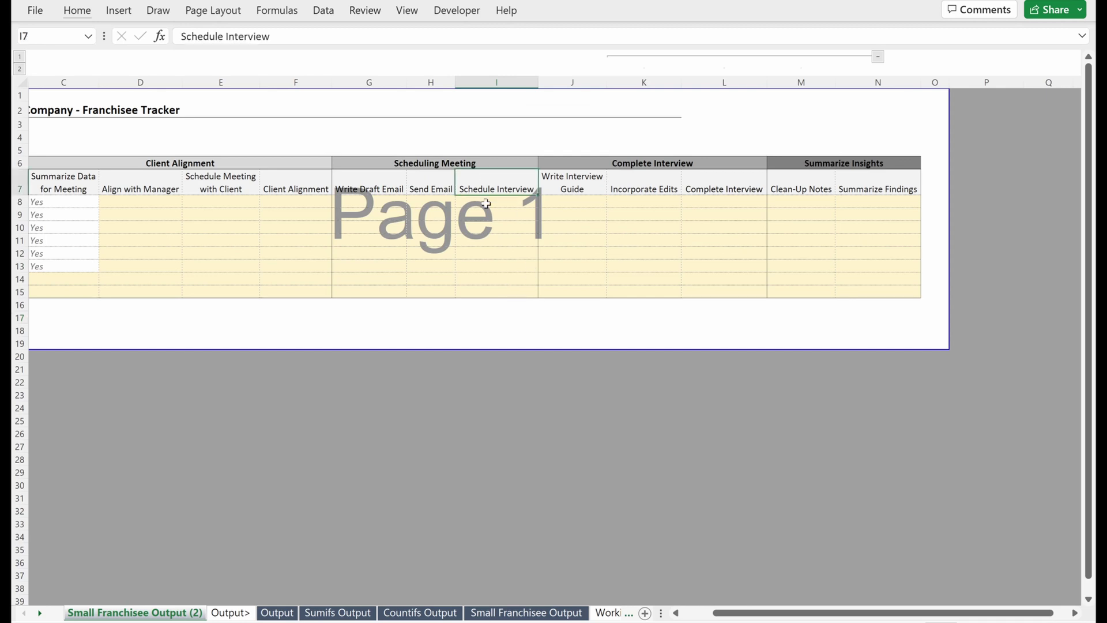
{"action": "key", "text": "ctrl+Left"}
{"action": "key", "text": "Down"}
{"action": "key", "text": "Right"}
{"action": "key", "text": "Down"}
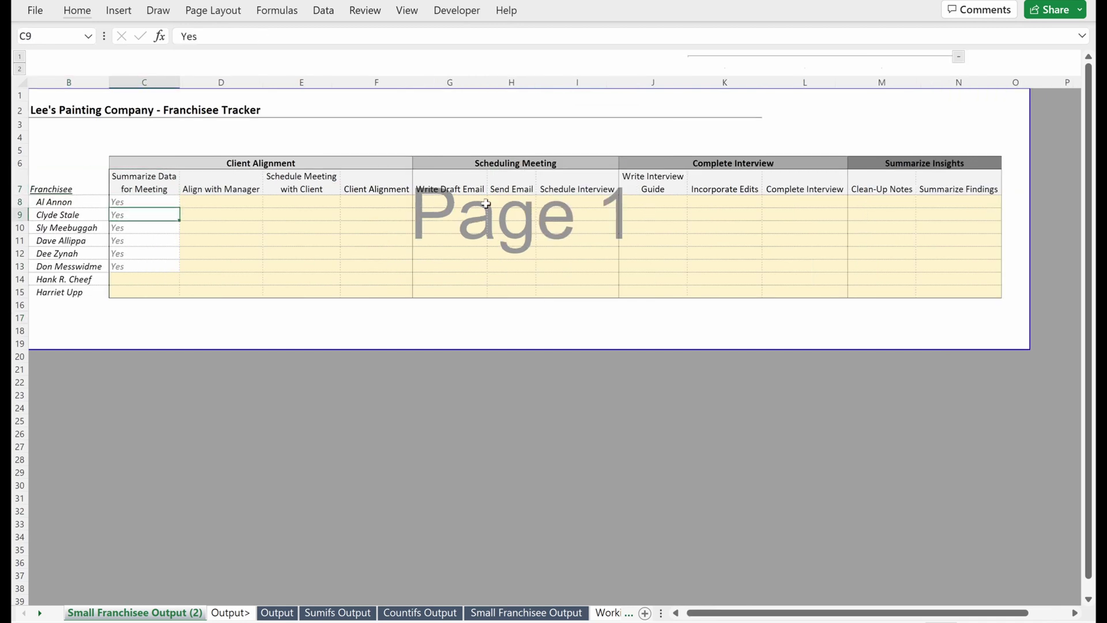
{"action": "key", "text": "Right"}
{"action": "type", "text": "Yes"}
{"action": "key", "text": "Return"}
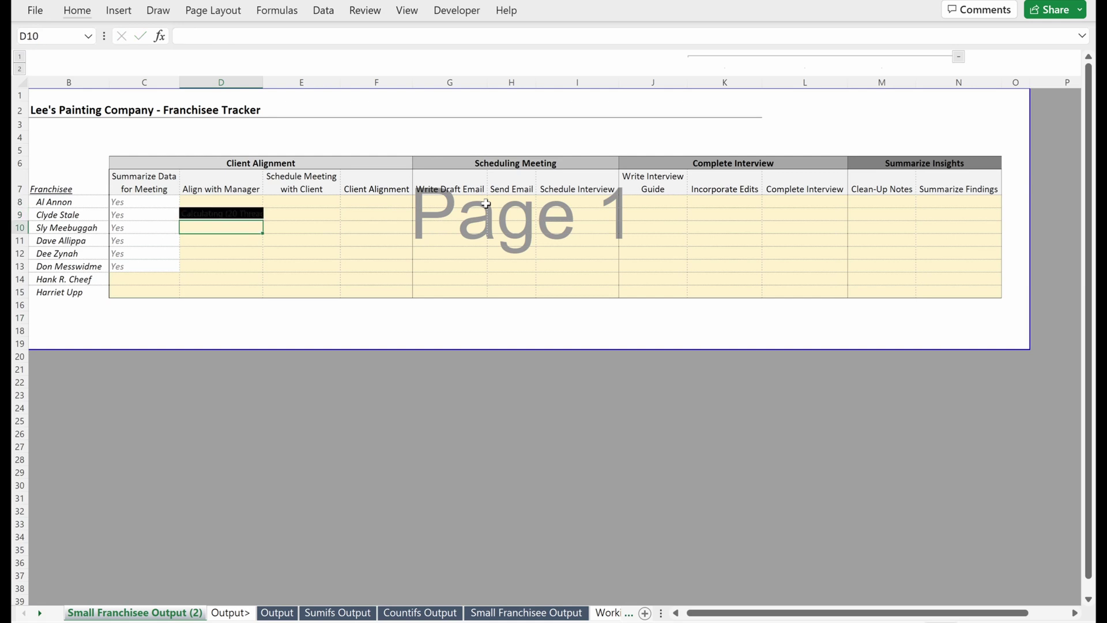
{"action": "key", "text": "ctrl+z"}
{"action": "type", "text": "yes"}
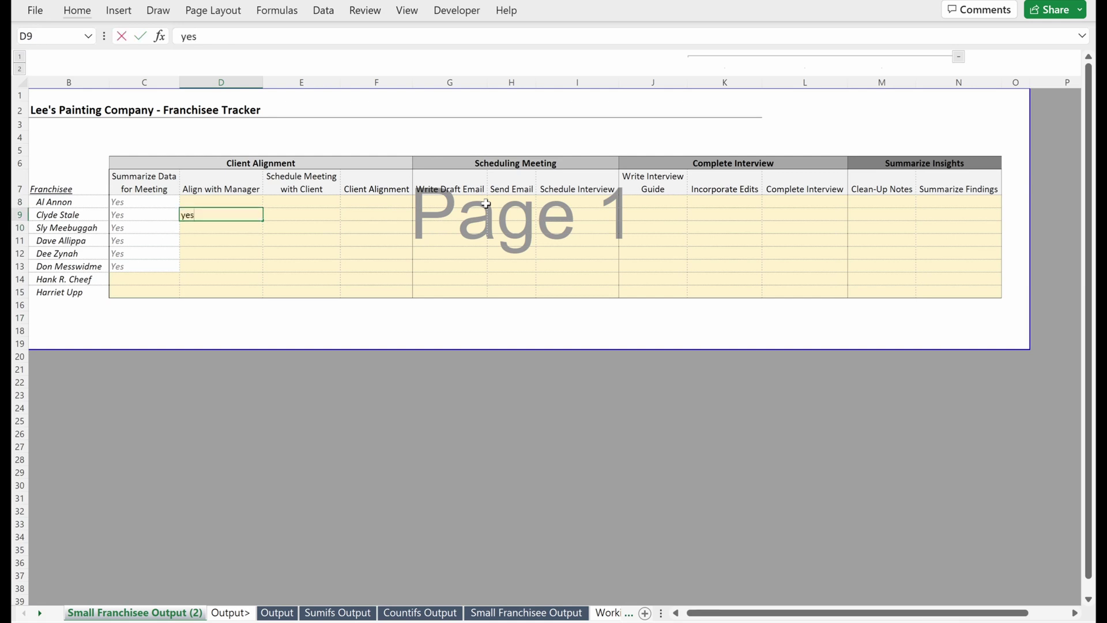
{"action": "key", "text": "Return"}
Enter 'yes' in cells D11, G12 and H12.
{"action": "key", "text": "Return"}
{"action": "type", "text": "yes"}
{"action": "key", "text": "Return"}
{"action": "key", "text": "Right"}
{"action": "key", "text": "Right"}
{"action": "key", "text": "Right"}
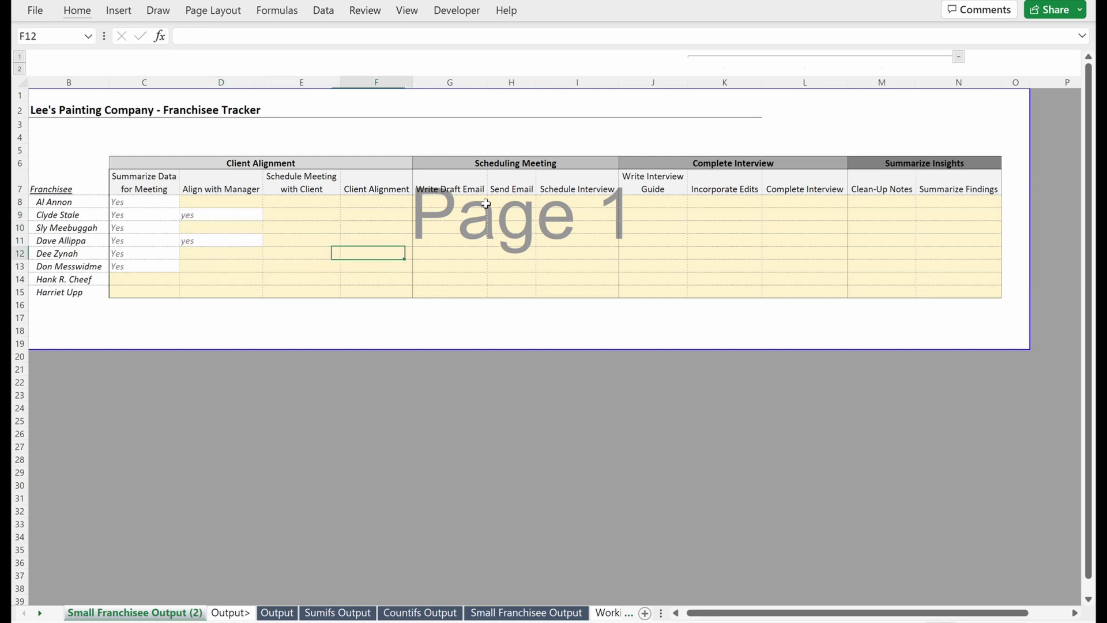
{"action": "type", "text": "yes"}
{"action": "key", "text": "Return"}
{"action": "key", "text": "Right"}
{"action": "key", "text": "Up"}
{"action": "type", "text": "yes"}
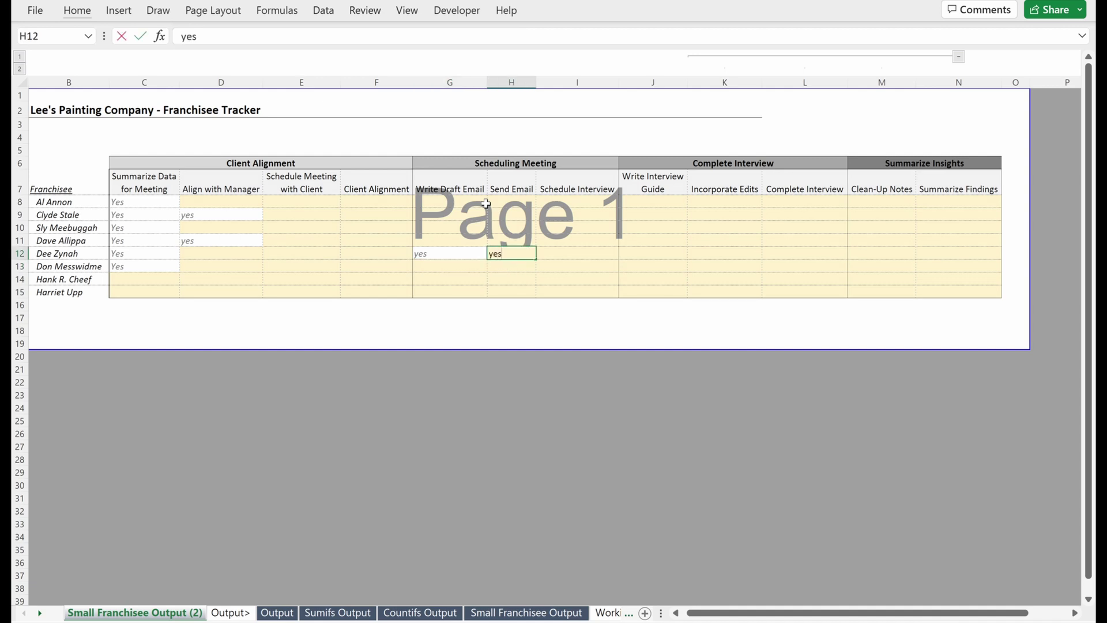
{"action": "key", "text": "Return"}
{"action": "key", "text": "Right"}
{"action": "key", "text": "Up"}
{"action": "key", "text": "Left"}
{"action": "left_click", "coordinate": [387, 216]}
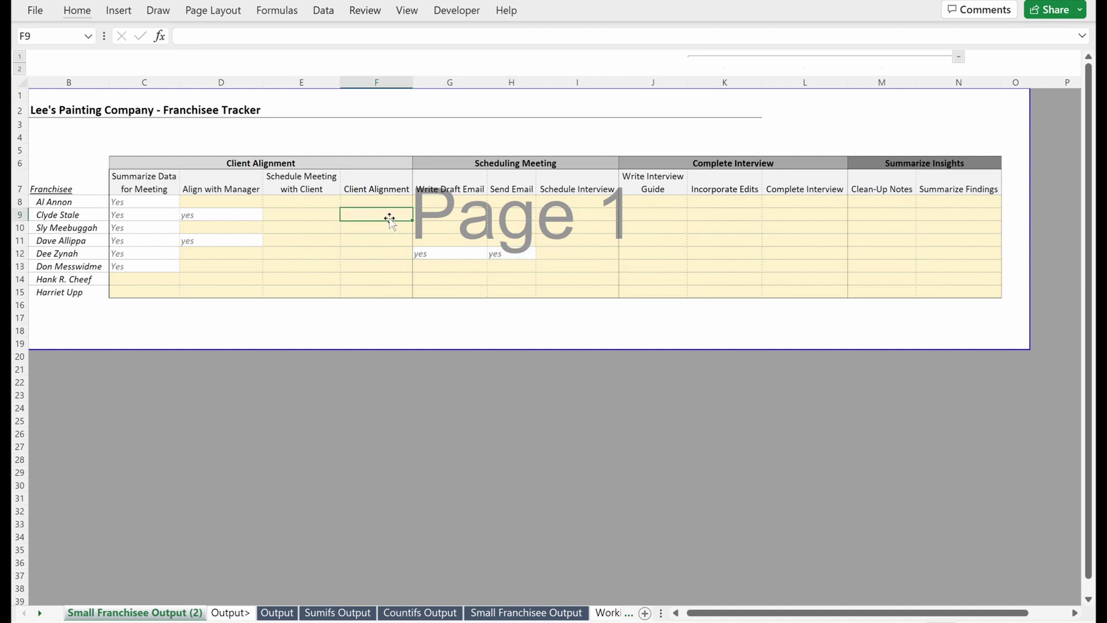
Type Yes into D8, E8 and F8 along row 8.
{"action": "left_click", "coordinate": [203, 199]}
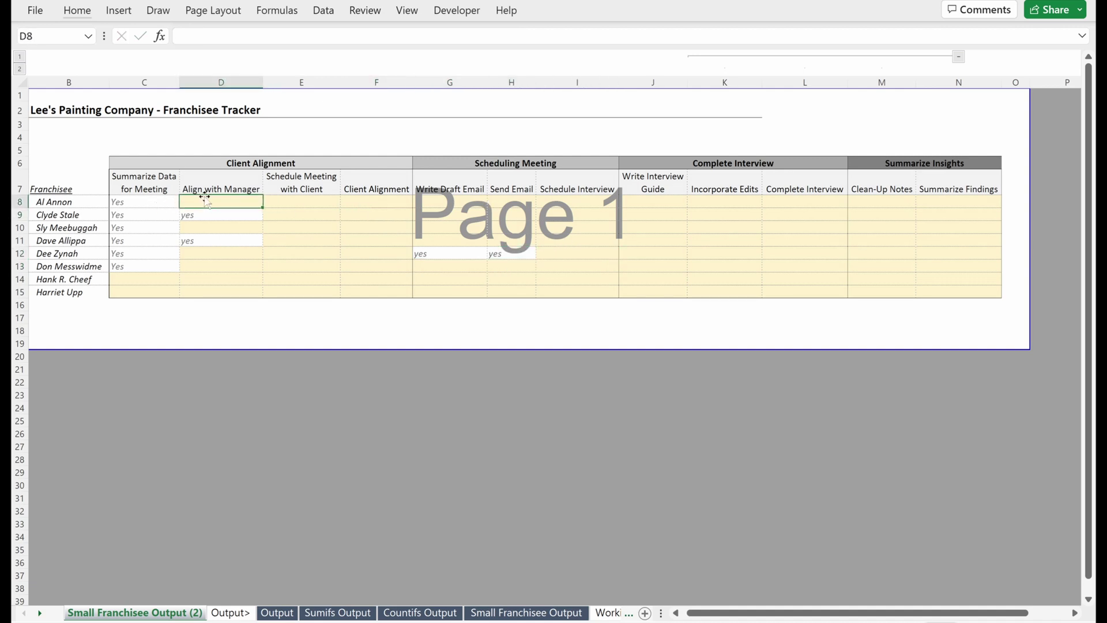
{"action": "type", "text": "Yes"}
{"action": "key", "text": "Tab"}
{"action": "type", "text": "Yes"}
{"action": "key", "text": "Tab"}
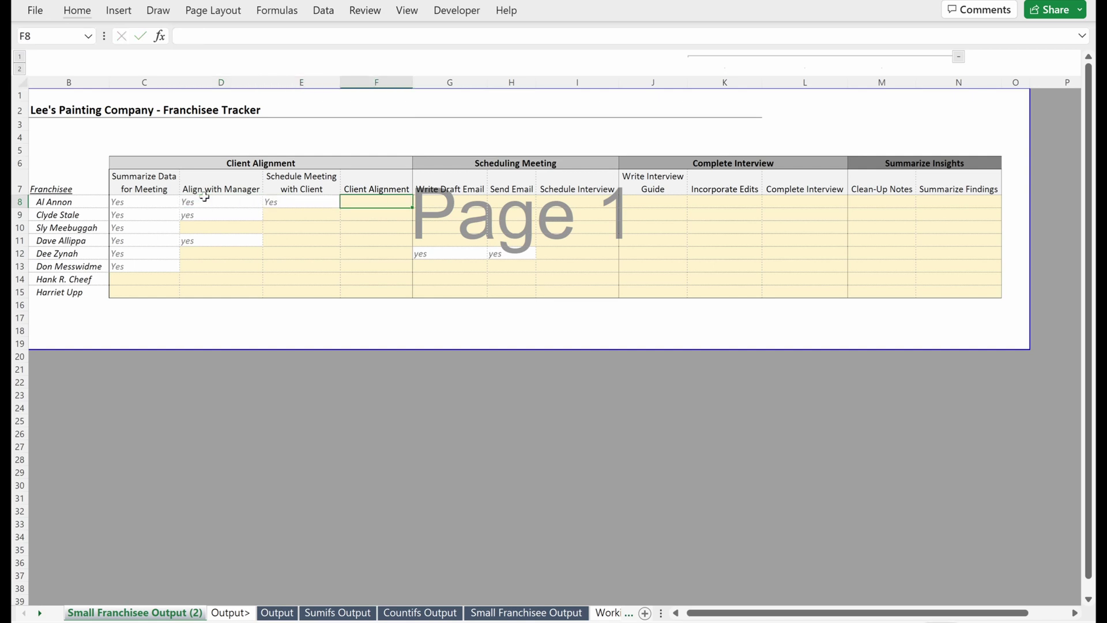
{"action": "type", "text": "Yes"}
{"action": "key", "text": "Return"}
{"action": "key", "text": "Up"}
{"action": "key", "text": "Right"}
{"action": "key", "text": "Right"}
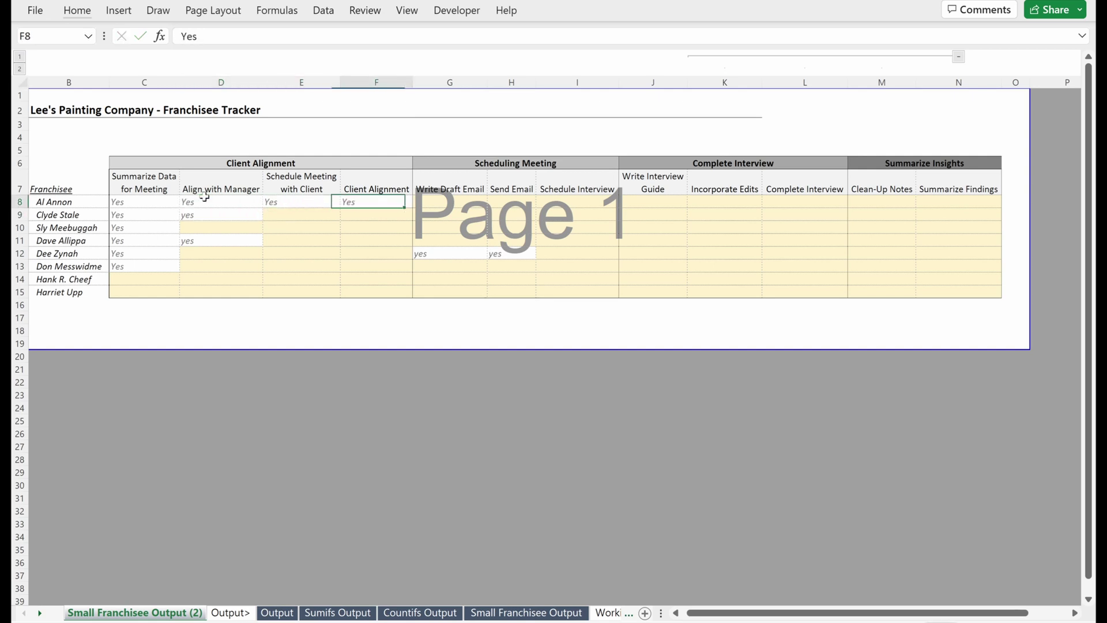
Clear the Yes from F8 so that cell stays empty.
{"action": "key", "text": "Up"}
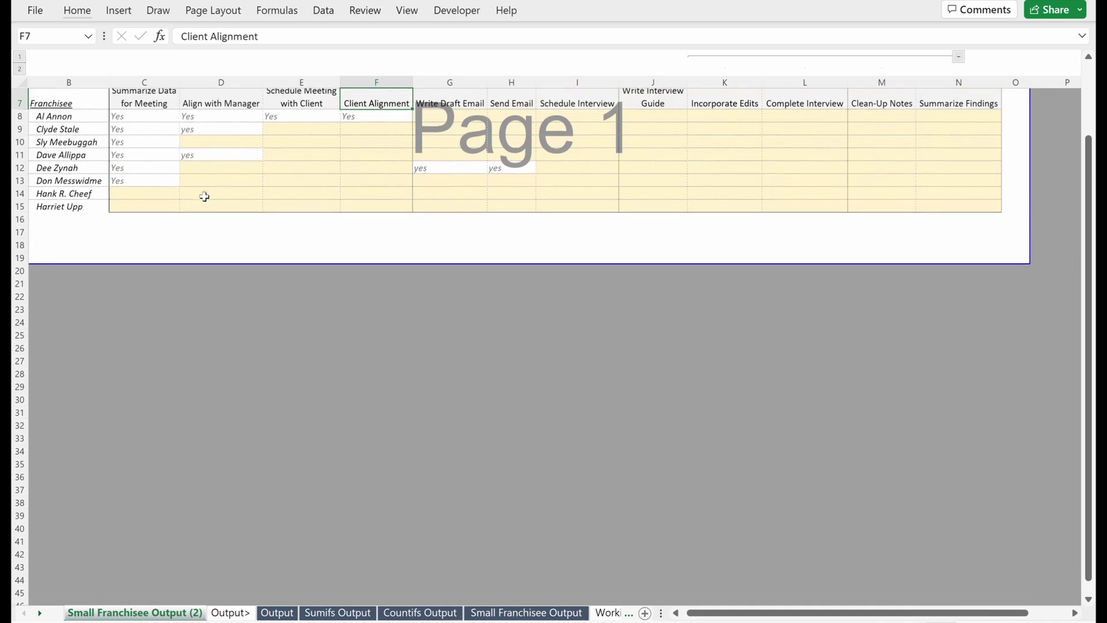
{"action": "key", "text": "ctrl+Up"}
{"action": "key", "text": "ctrl+Down"}
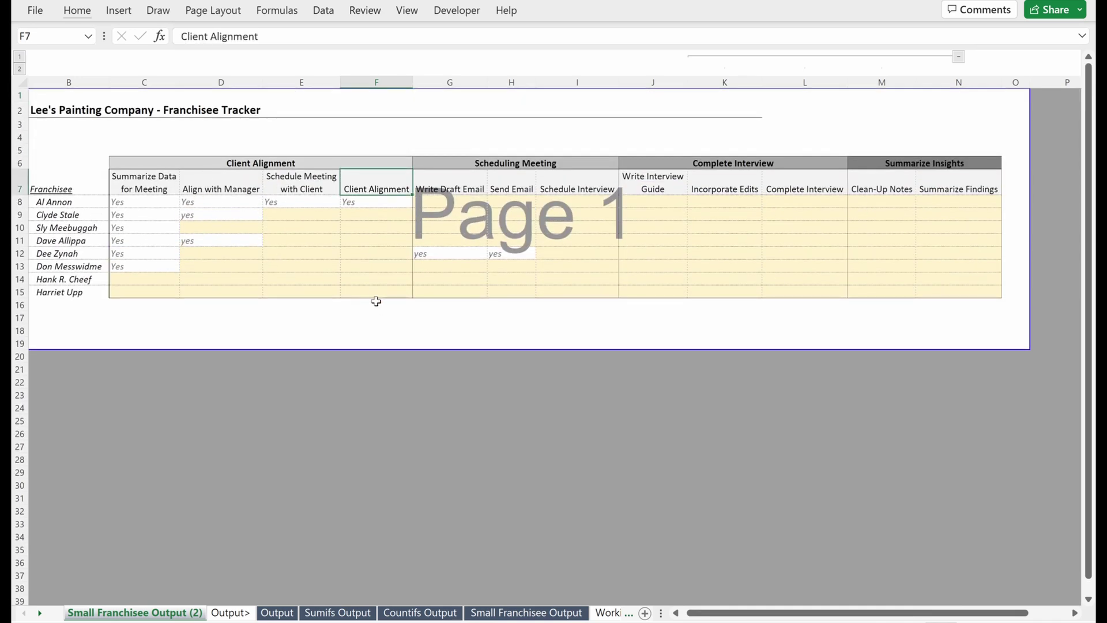
{"action": "left_click_drag", "start_coordinate": [373, 291], "coordinate": [101, 291]}
{"action": "left_click", "coordinate": [101, 291]}
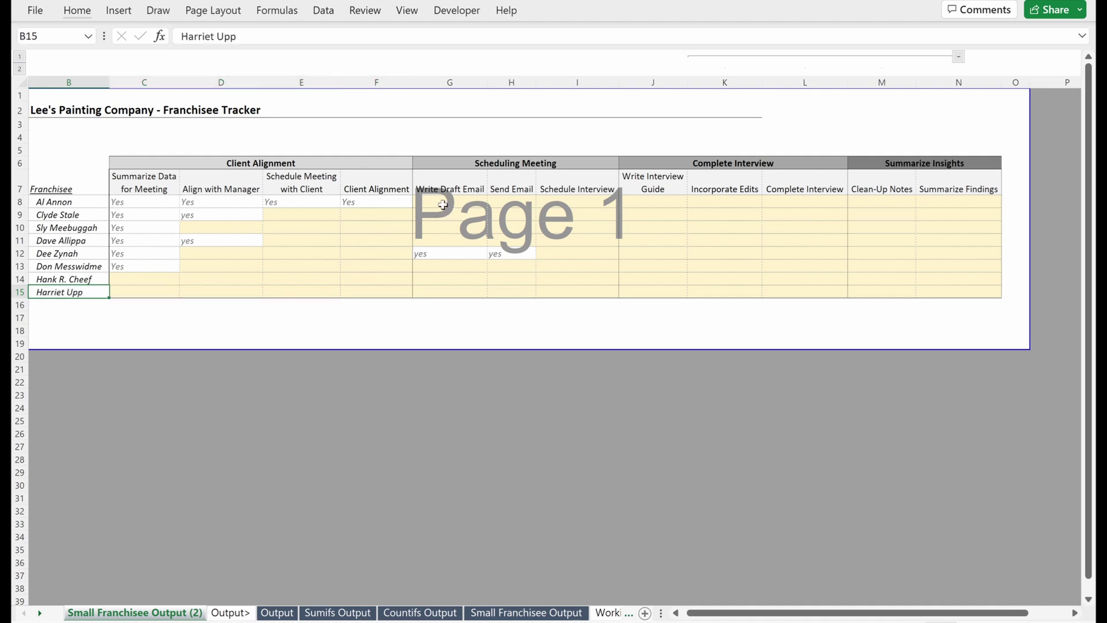
{"action": "left_click_drag", "start_coordinate": [399, 202], "coordinate": [589, 203]}
{"action": "key", "text": "ctrl+z"}
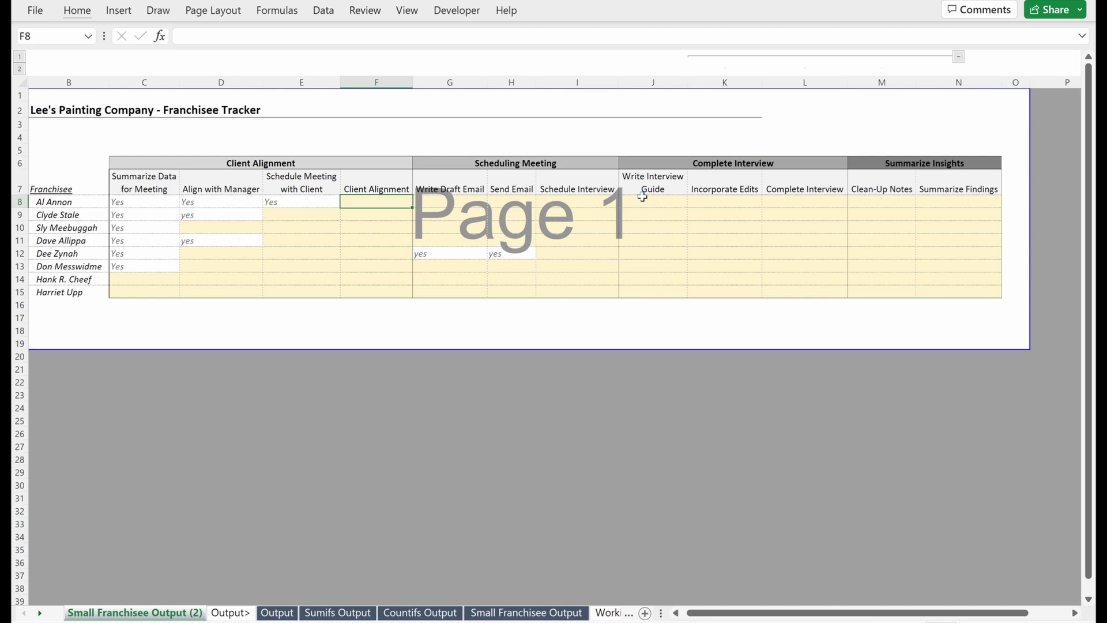
Ungroup the columns K2:N2 via Data > Ungroup > Columns.
{"action": "left_click_drag", "start_coordinate": [719, 109], "coordinate": [953, 114]}
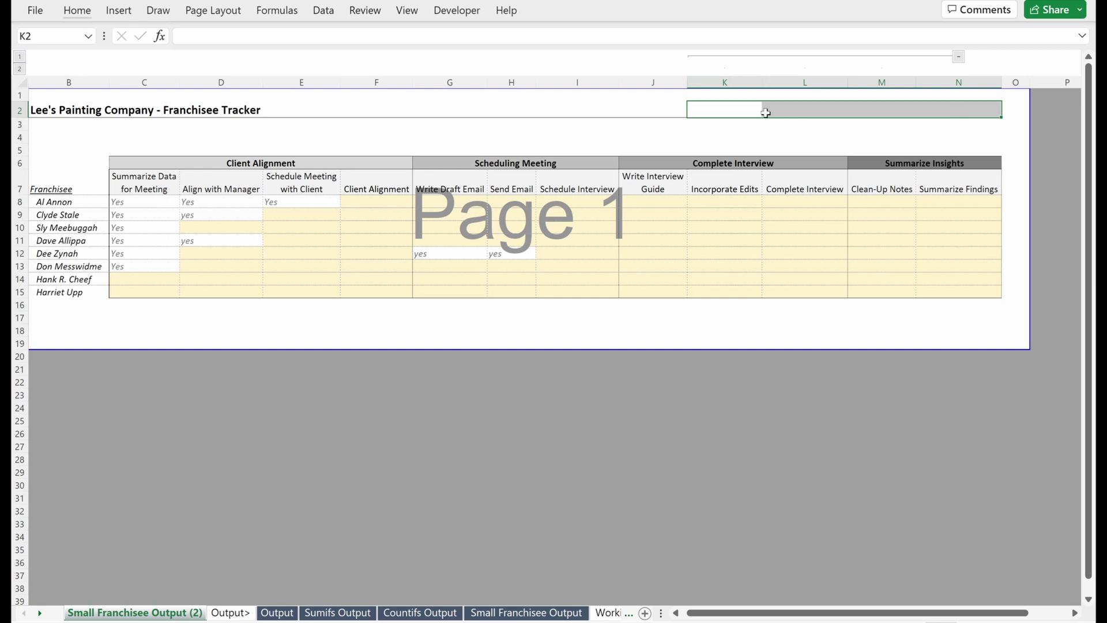
{"action": "key", "text": "alt"}
{"action": "key", "text": "a"}
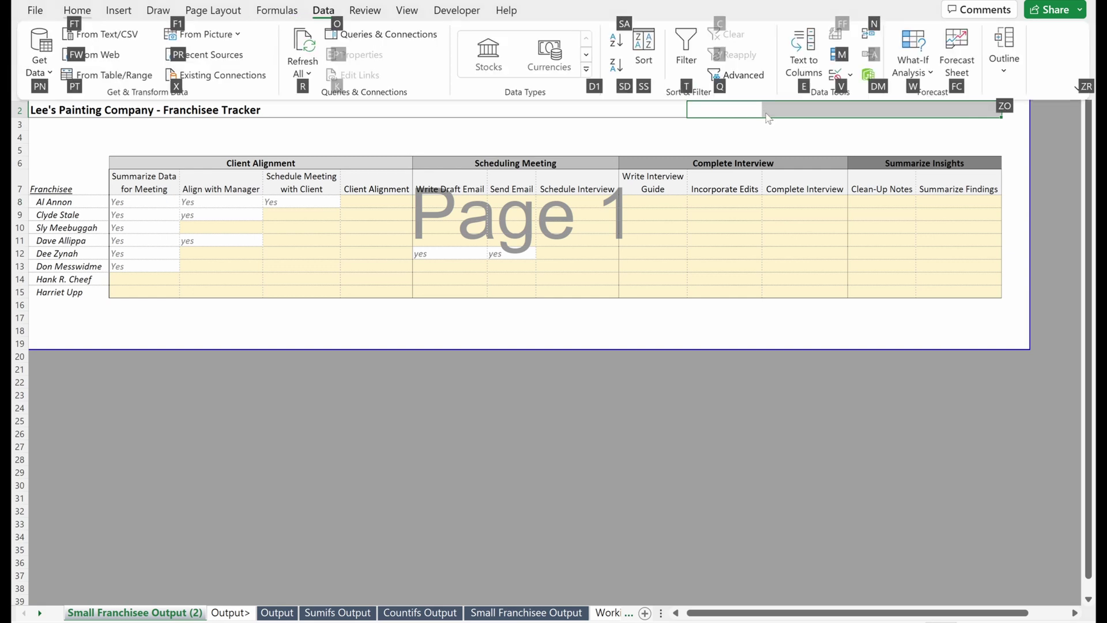
{"action": "key", "text": "u"}
{"action": "key", "text": "u"}
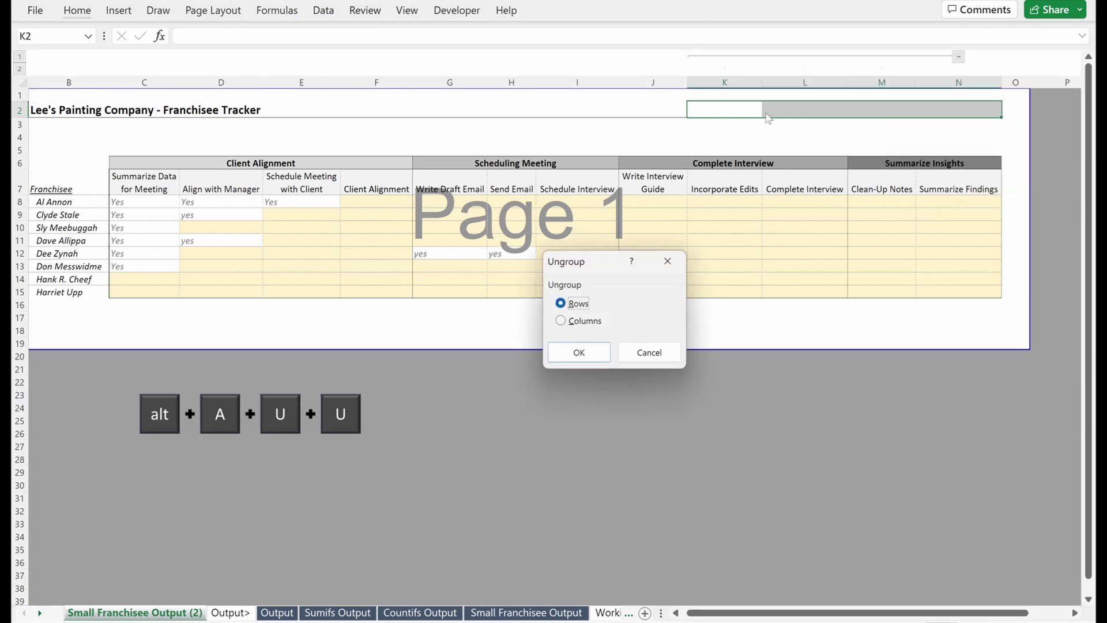
{"action": "key", "text": "alt+c"}
{"action": "key", "text": "Return"}
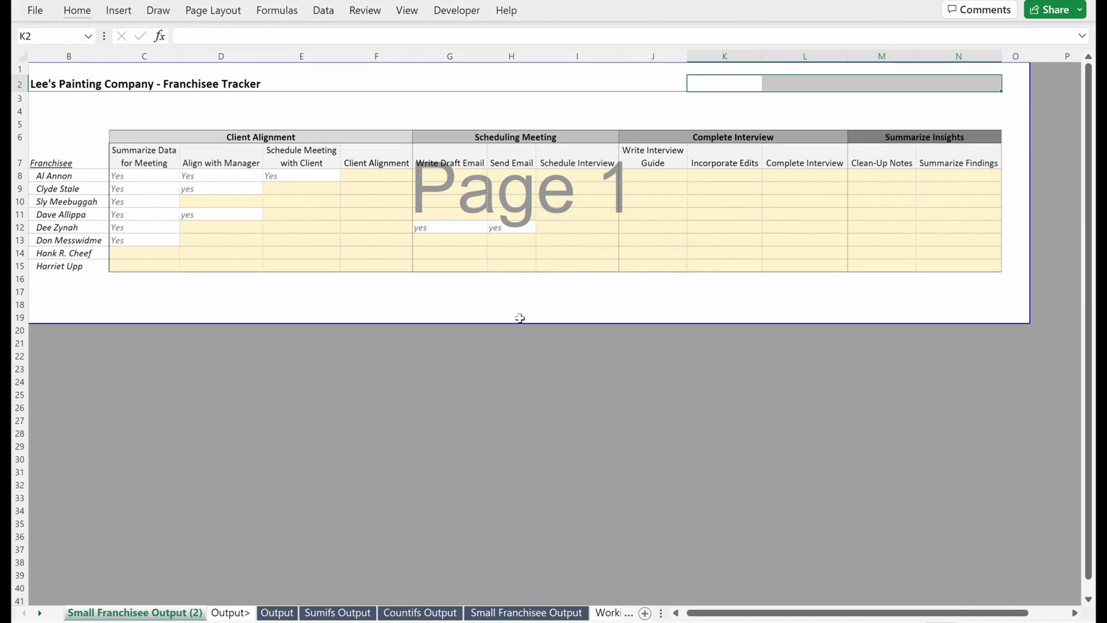
Pull page 1's bottom edge up to the table and delete blank row 4.
{"action": "left_click_drag", "start_coordinate": [519, 318], "coordinate": [522, 286]}
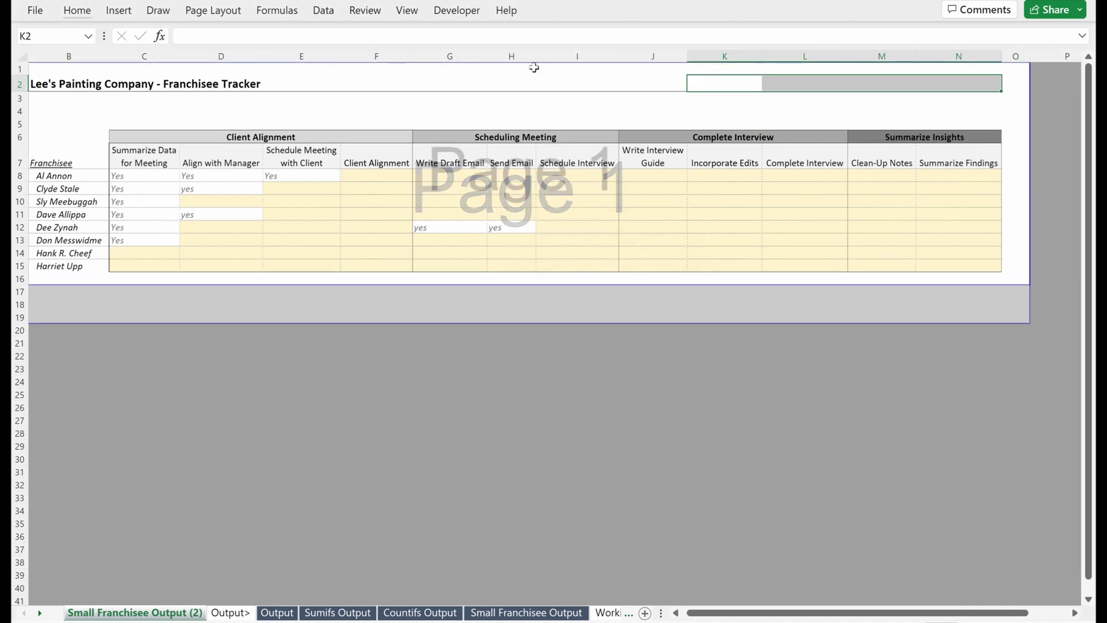
{"action": "left_click", "coordinate": [521, 110]}
{"action": "key", "text": "shift+space"}
{"action": "key", "text": "ctrl+minus"}
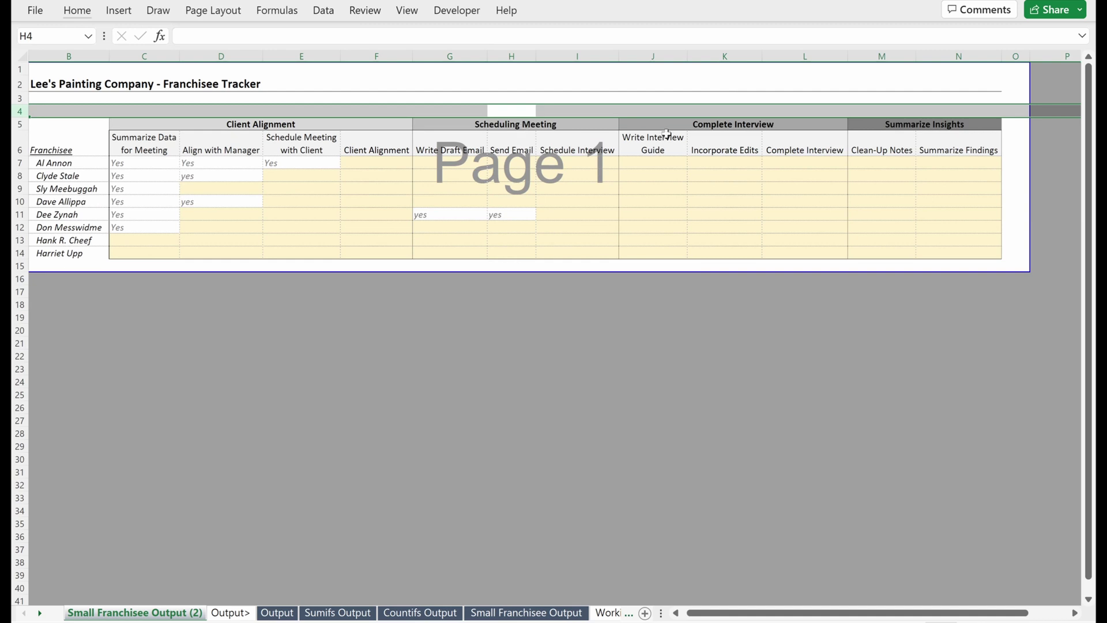
Select the task cells F8:L12, then the task header row C6:N6.
{"action": "left_click", "coordinate": [673, 214]}
{"action": "scroll", "coordinate": [692, 188], "scroll_direction": "down", "scroll_amount": 1, "text": "ctrl"}
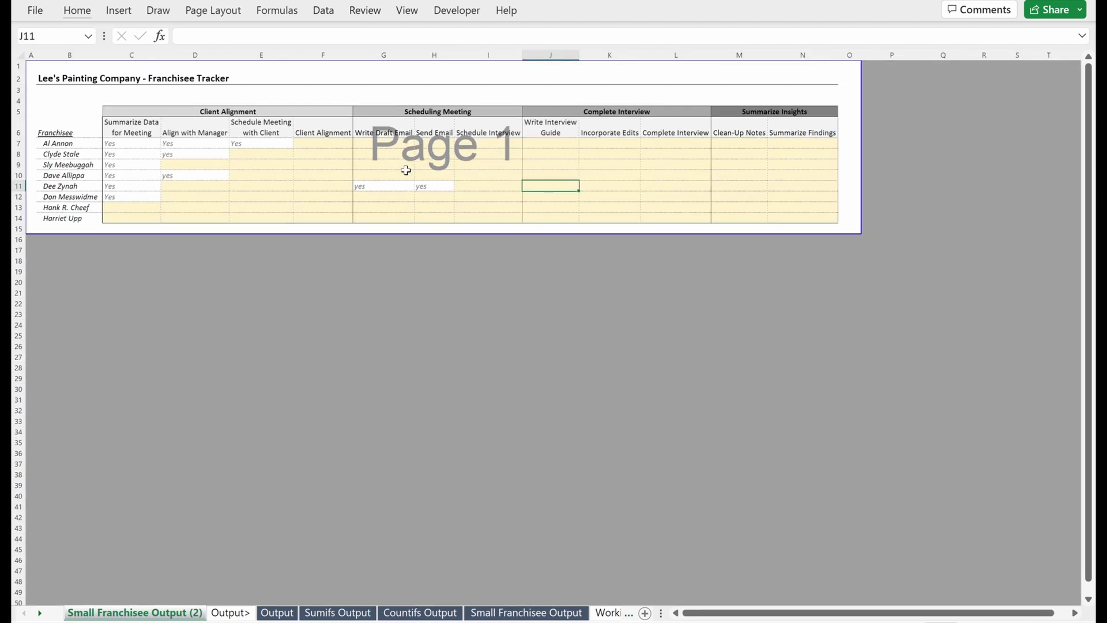
{"action": "left_click_drag", "start_coordinate": [328, 154], "coordinate": [692, 198]}
{"action": "left_click", "coordinate": [746, 271]}
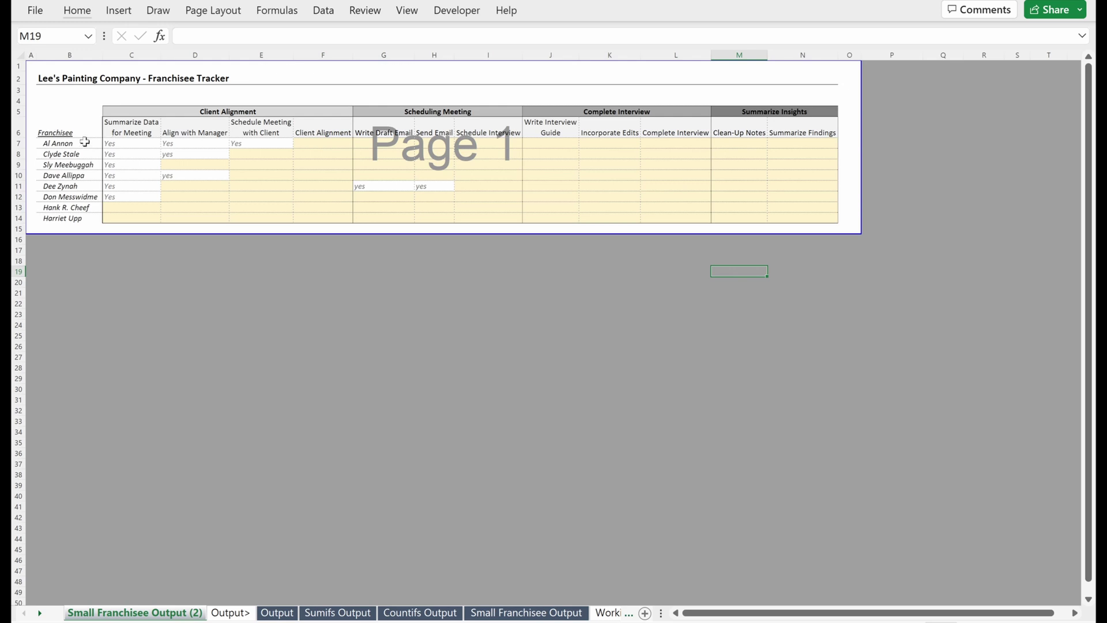
{"action": "mouse_move", "coordinate": [118, 128]}
{"action": "left_mouse_down"}
{"action": "mouse_move", "coordinate": [1001, 156]}
{"action": "mouse_move", "coordinate": [791, 130]}
{"action": "mouse_move", "coordinate": [813, 147]}
{"action": "mouse_move", "coordinate": [125, 122]}
{"action": "left_mouse_up"}
Add a bottom border to the task header row.
{"action": "key", "text": "alt+h"}
{"action": "key", "text": "b"}
{"action": "key", "text": "o"}
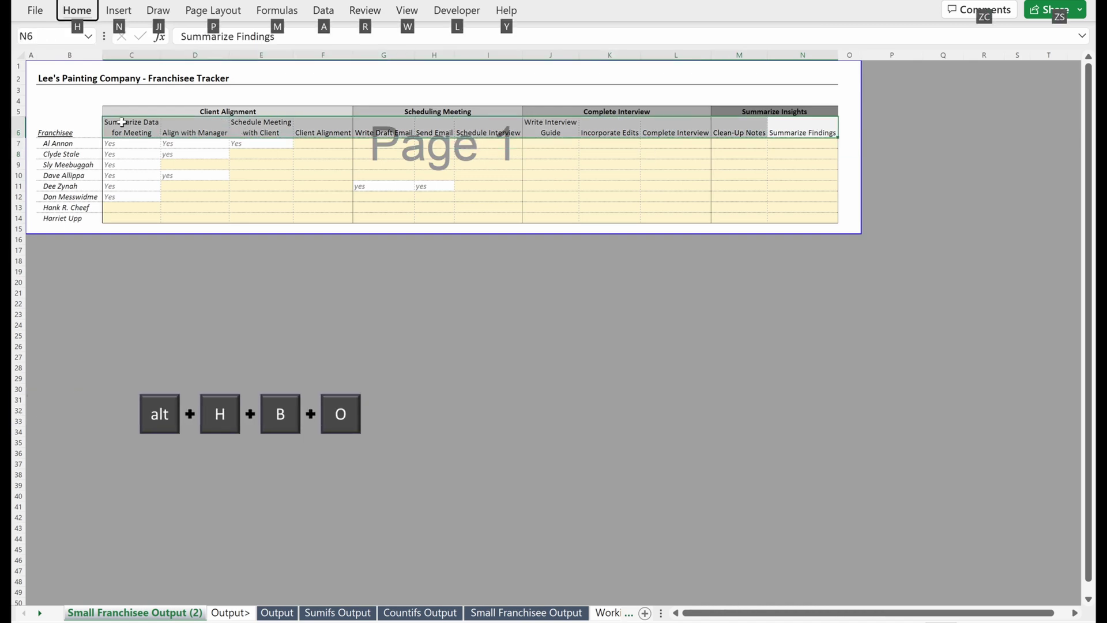
{"action": "left_click", "coordinate": [203, 263]}
{"action": "scroll", "coordinate": [264, 141], "scroll_direction": "up", "scroll_amount": 1}
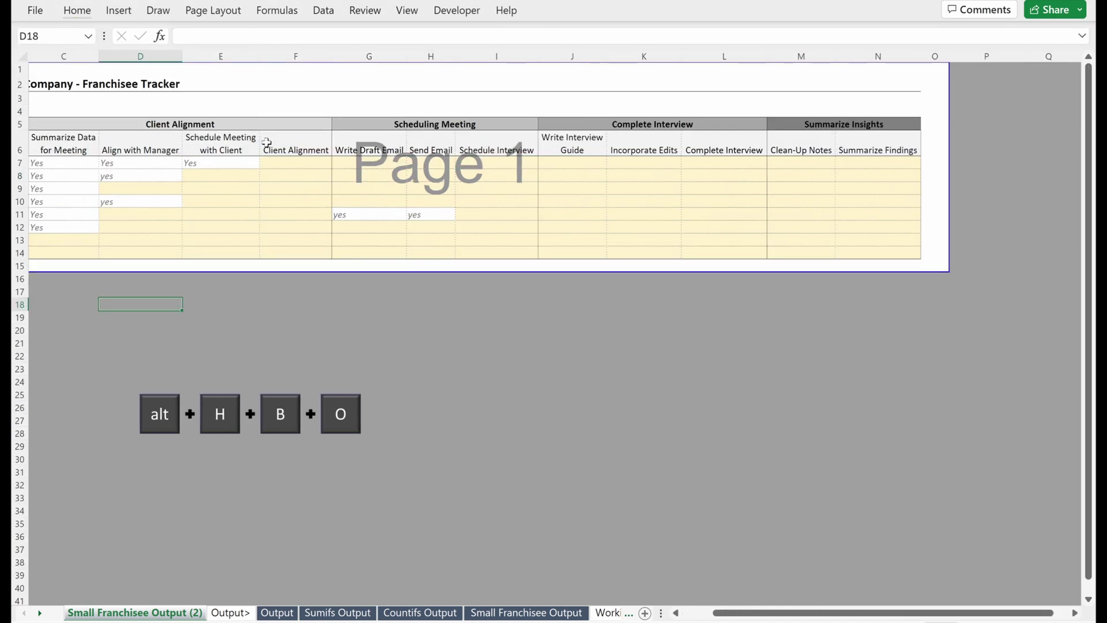
{"action": "key", "text": "ctrl+Home"}
{"action": "scroll", "coordinate": [186, 150], "scroll_direction": "up", "scroll_amount": 1}
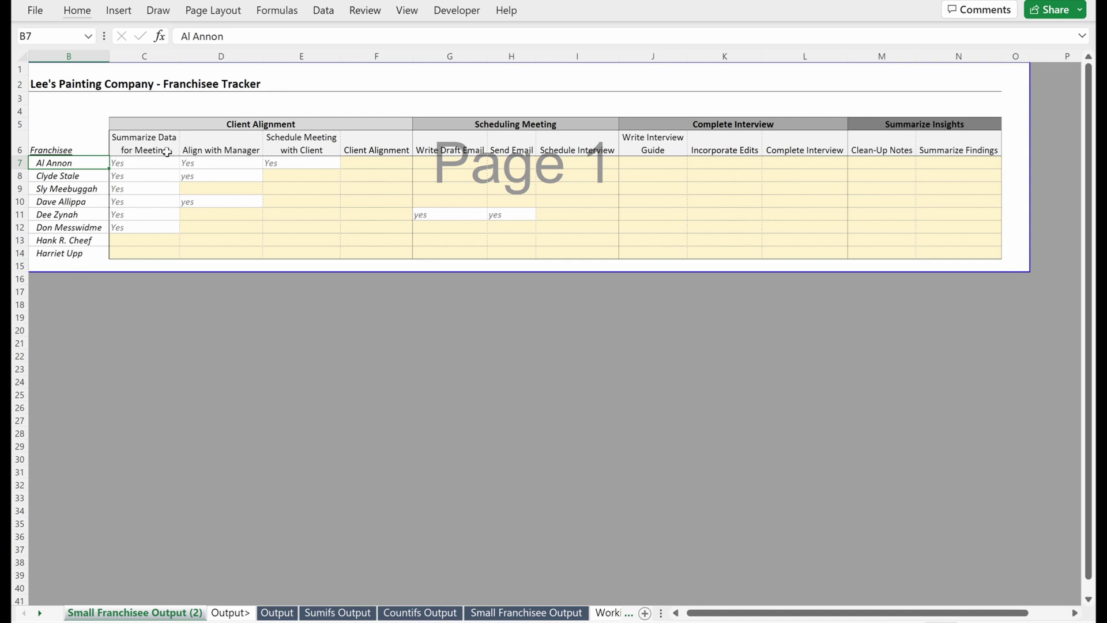
Apply All Borders to the task header row C6:N6.
{"action": "left_click", "coordinate": [188, 150]}
{"action": "left_click", "coordinate": [336, 143]}
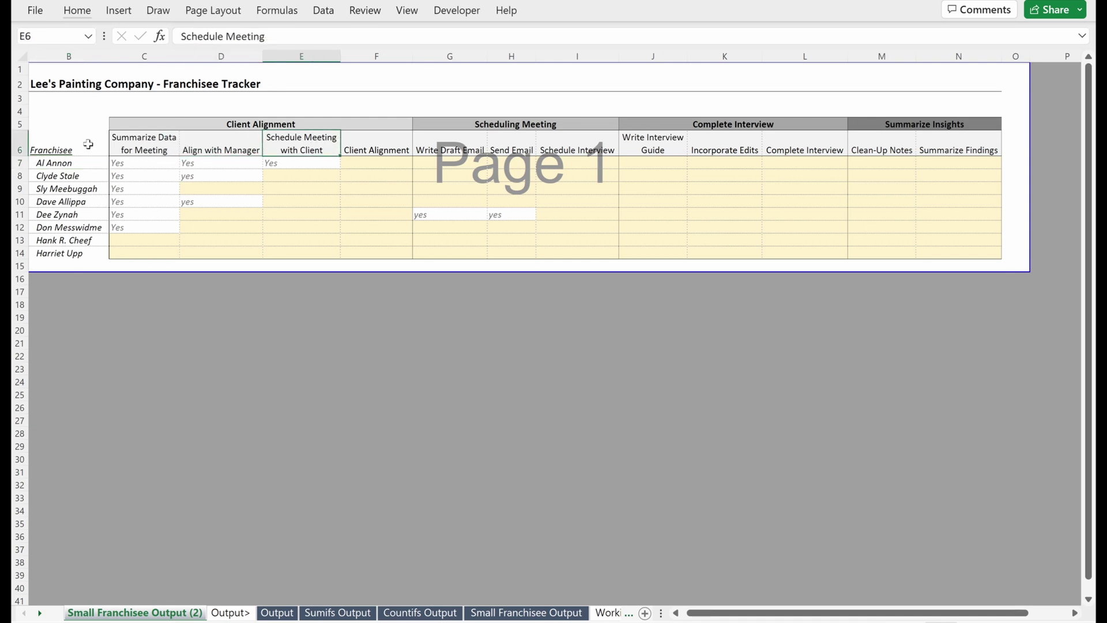
{"action": "left_click_drag", "start_coordinate": [144, 144], "coordinate": [995, 139]}
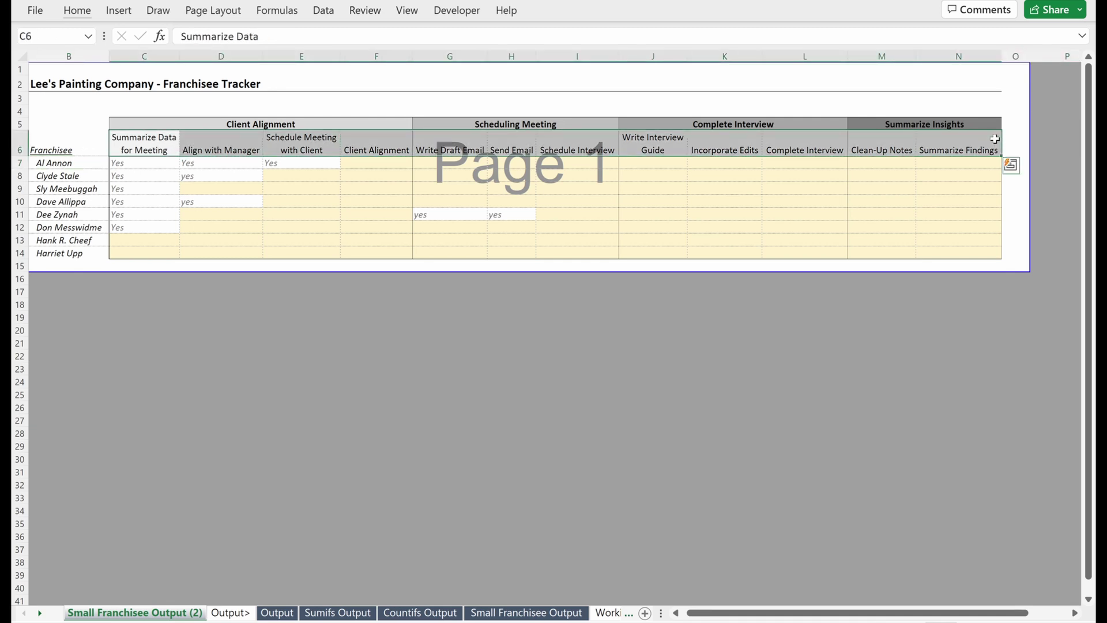
{"action": "key", "text": "ctrl+q"}
{"action": "key", "text": "Escape"}
{"action": "key", "text": "alt+h"}
{"action": "key", "text": "b"}
{"action": "key", "text": "a"}
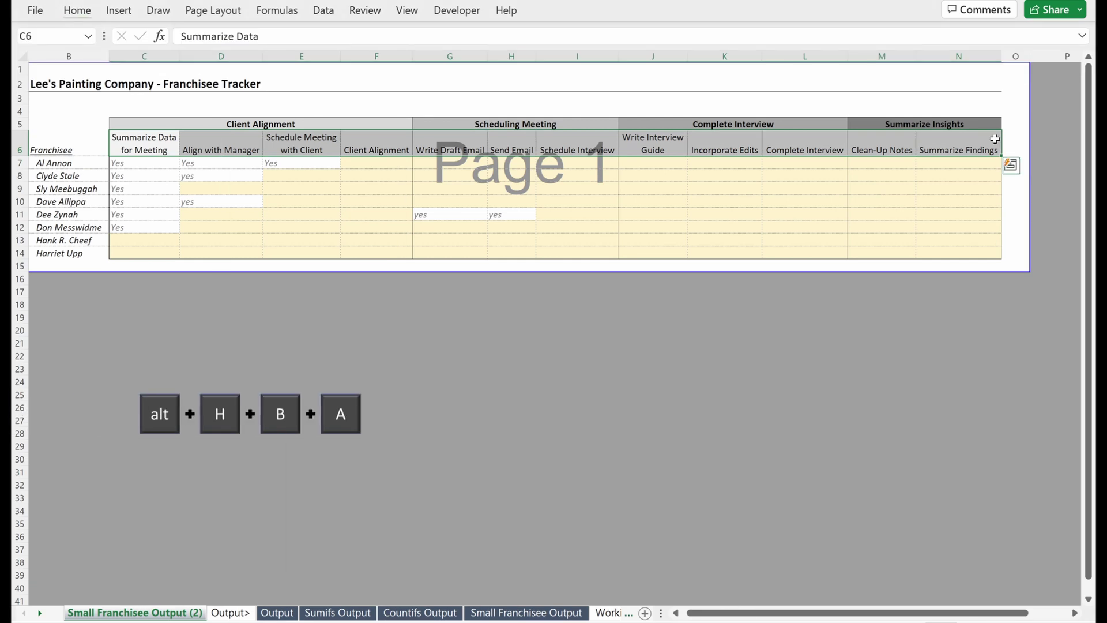
{"action": "left_click", "coordinate": [1008, 305]}
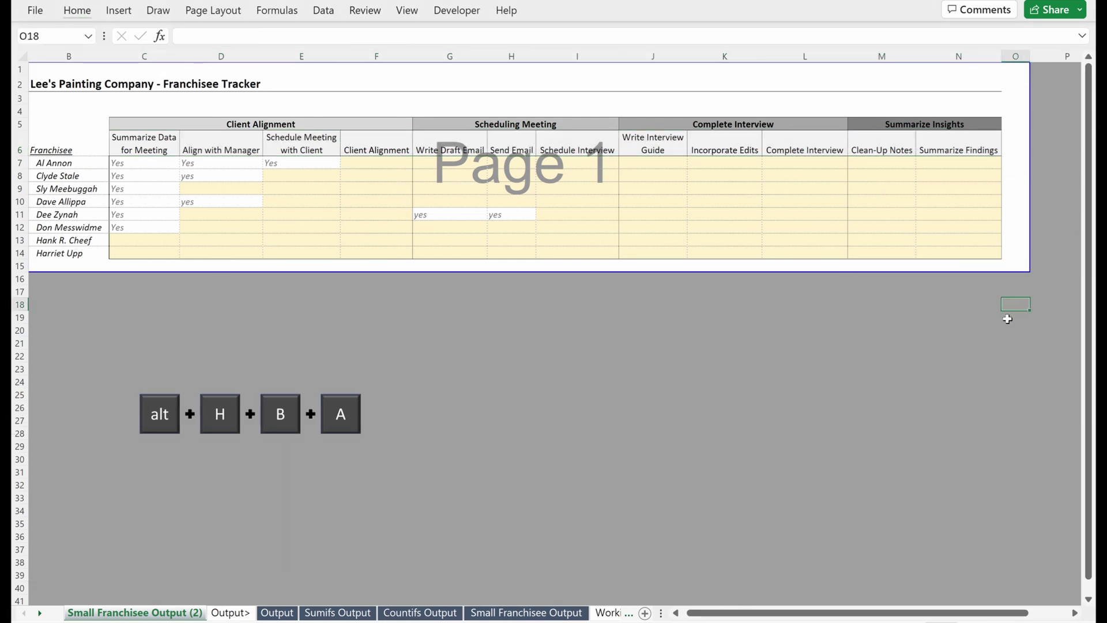
Give the header cells thin solid borders with vertical lines between each heading.
{"action": "key", "text": "ctrl+z"}
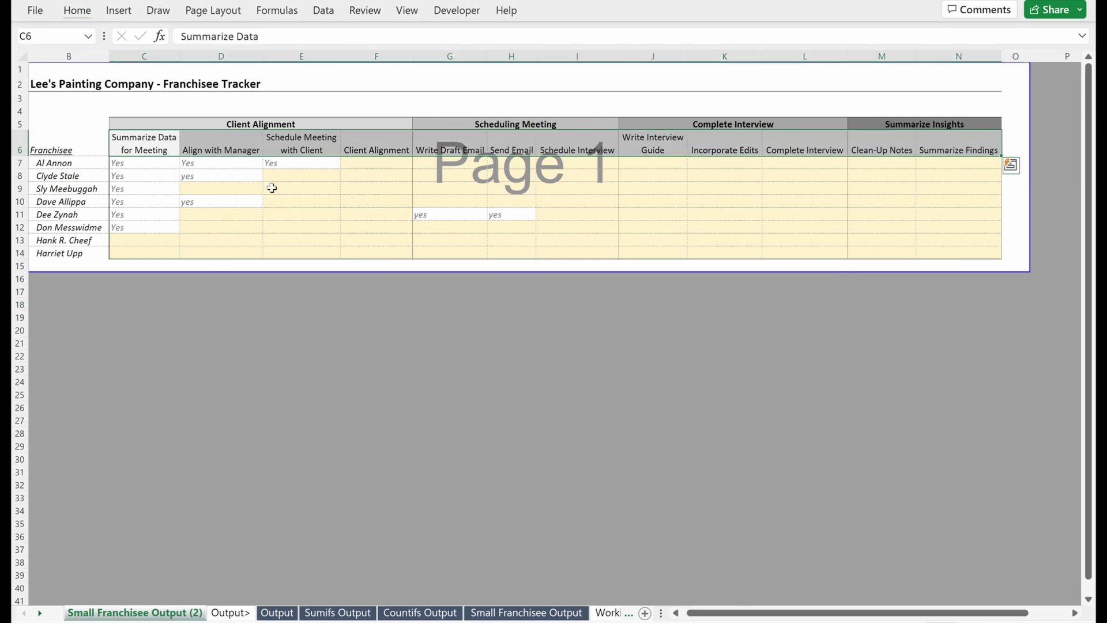
{"action": "key", "text": "ctrl+1"}
{"action": "left_click", "coordinate": [466, 282]}
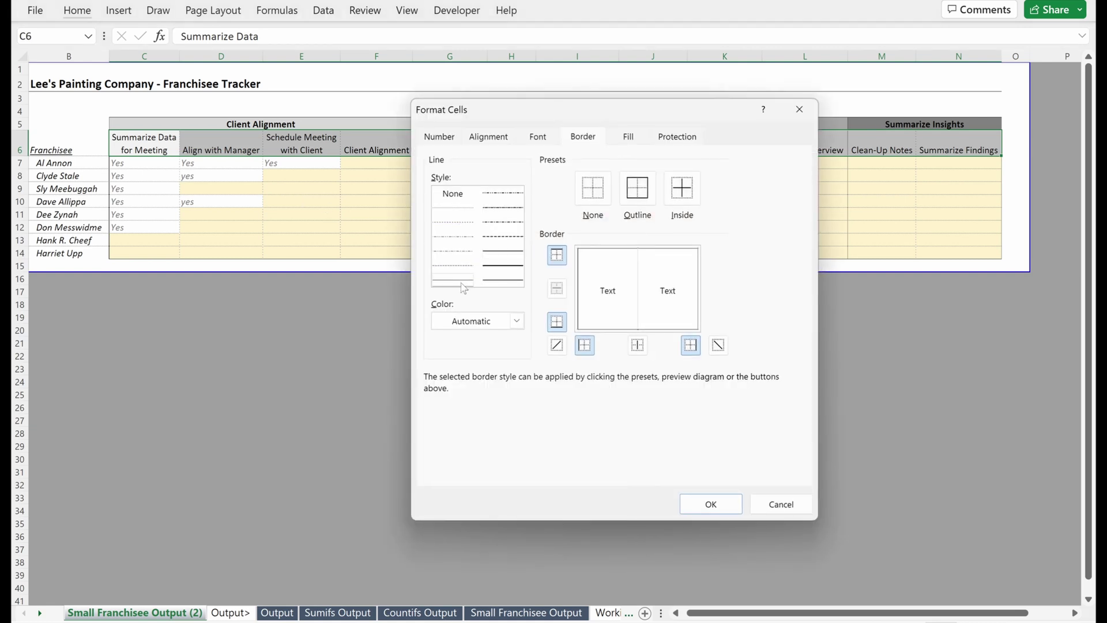
{"action": "left_click", "coordinate": [638, 347]}
{"action": "left_click", "coordinate": [711, 505]}
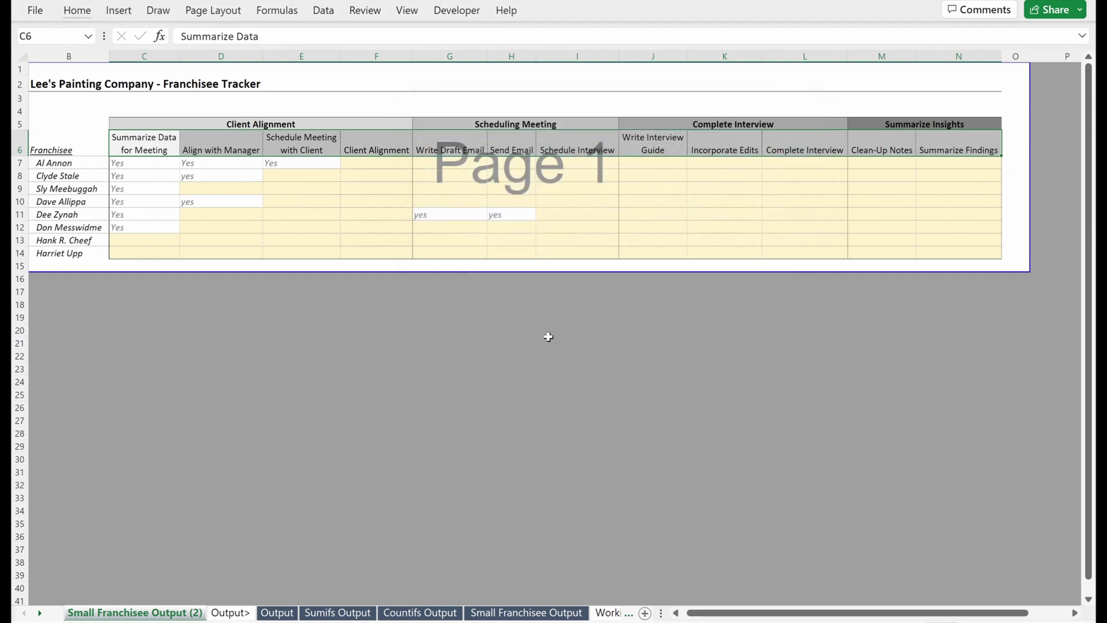
{"action": "left_click", "coordinate": [617, 341]}
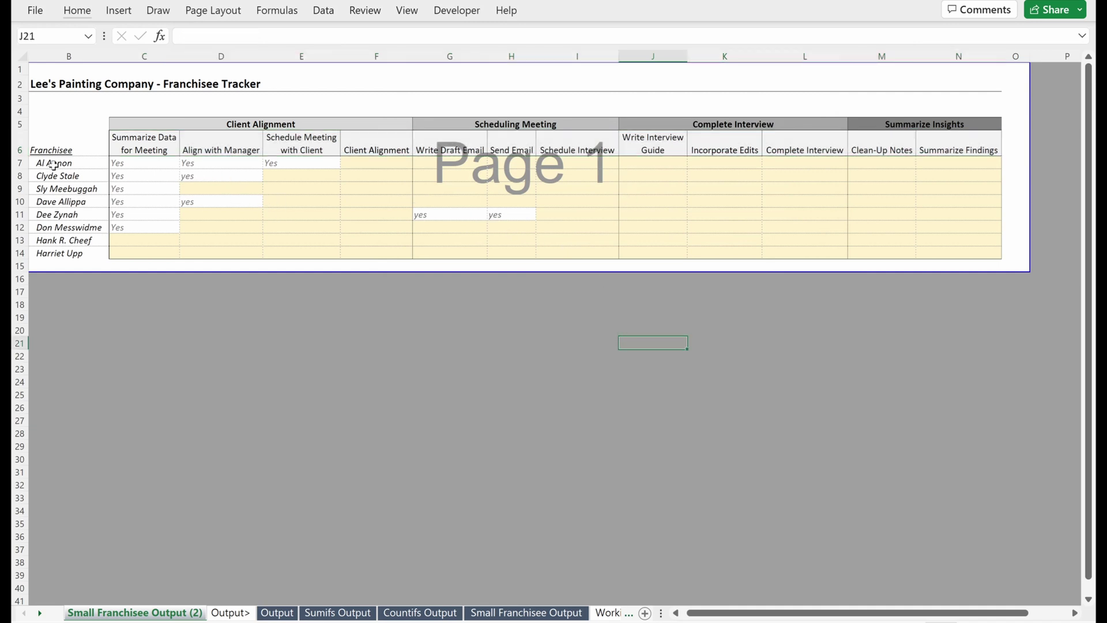
Add thin grey horizontal lines between the franchisee rows in B7:N14.
{"action": "left_click_drag", "start_coordinate": [53, 165], "coordinate": [984, 257]}
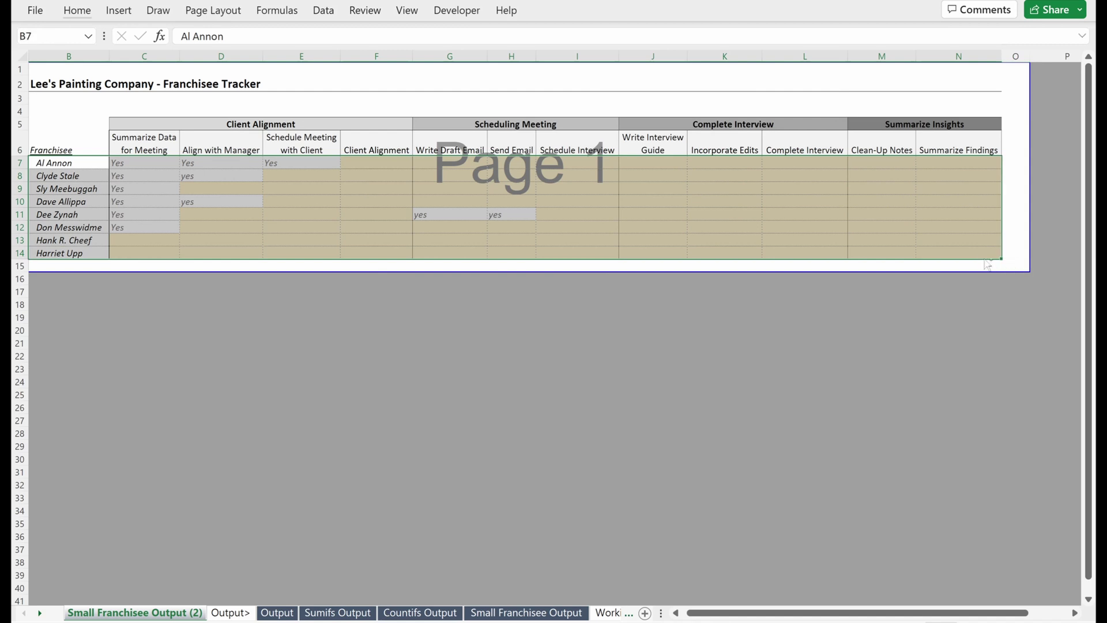
{"action": "key", "text": "ctrl+1"}
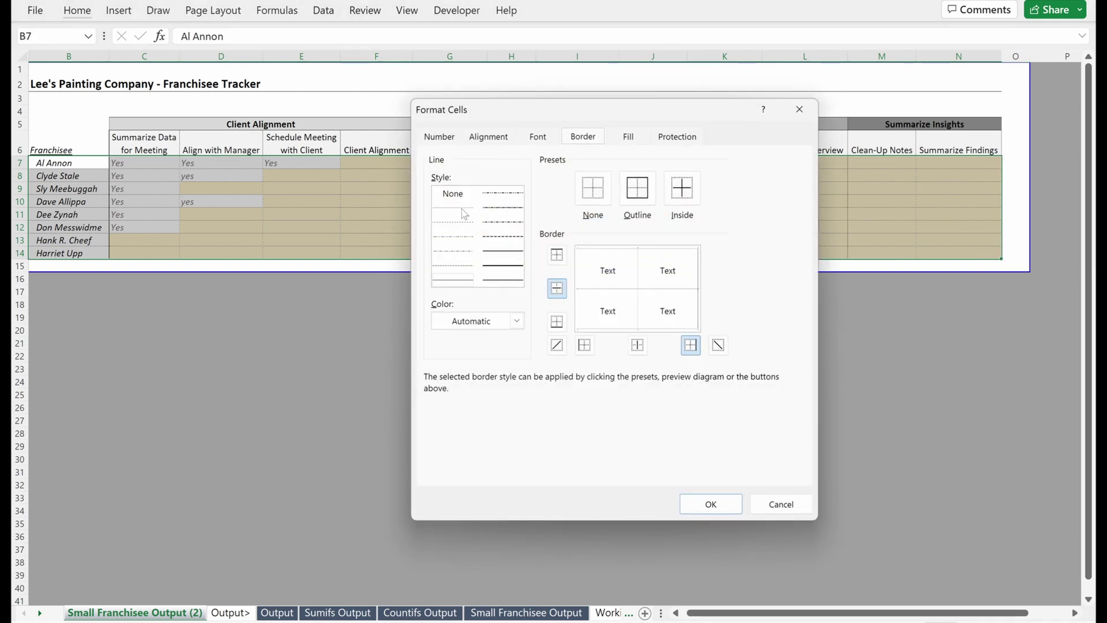
{"action": "left_click", "coordinate": [472, 323]}
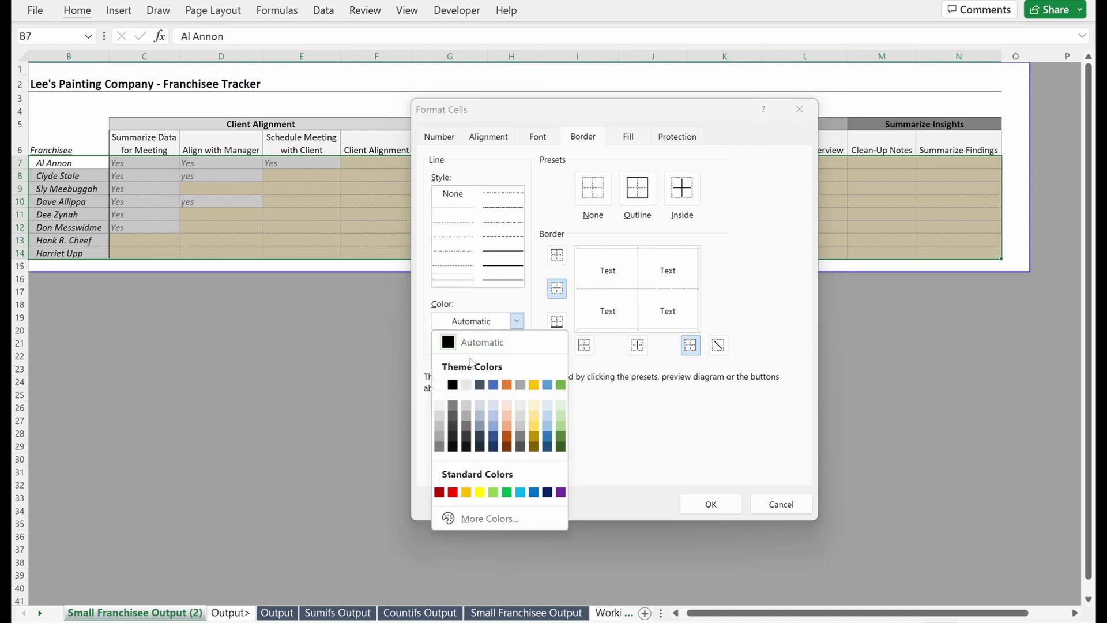
{"action": "left_click", "coordinate": [467, 416]}
{"action": "left_click", "coordinate": [465, 213]}
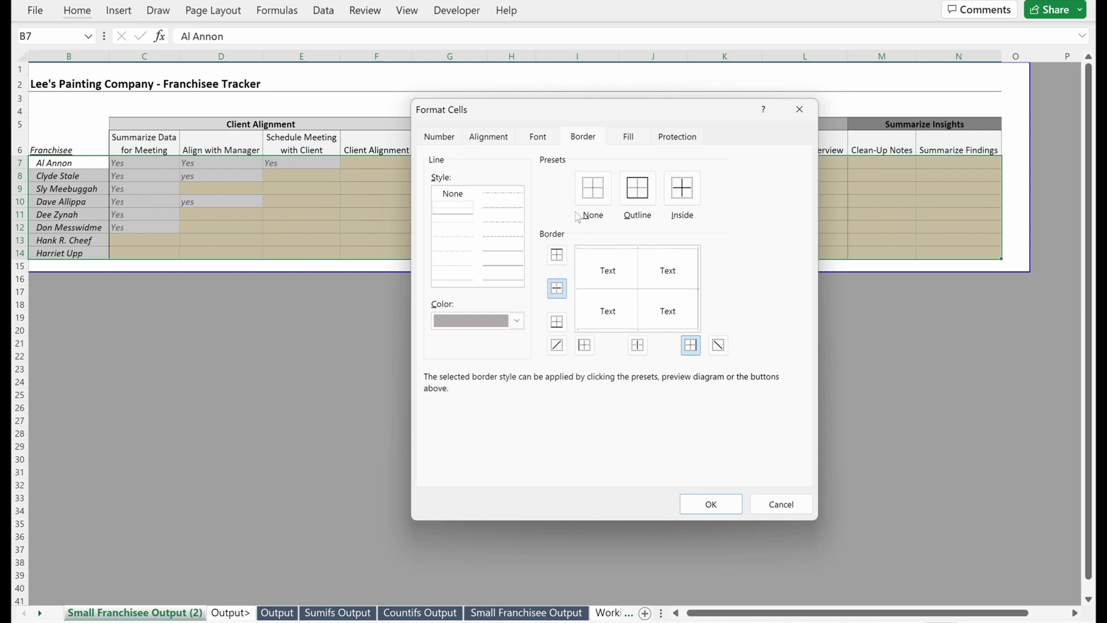
{"action": "left_click", "coordinate": [556, 289]}
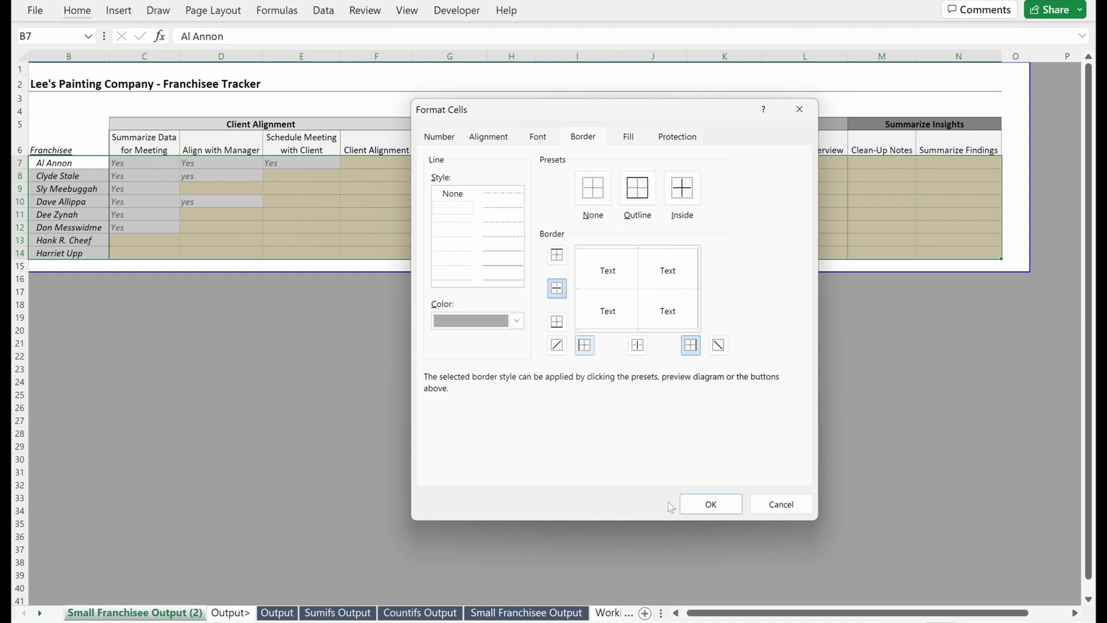
{"action": "left_click", "coordinate": [710, 504]}
{"action": "left_click", "coordinate": [618, 305]}
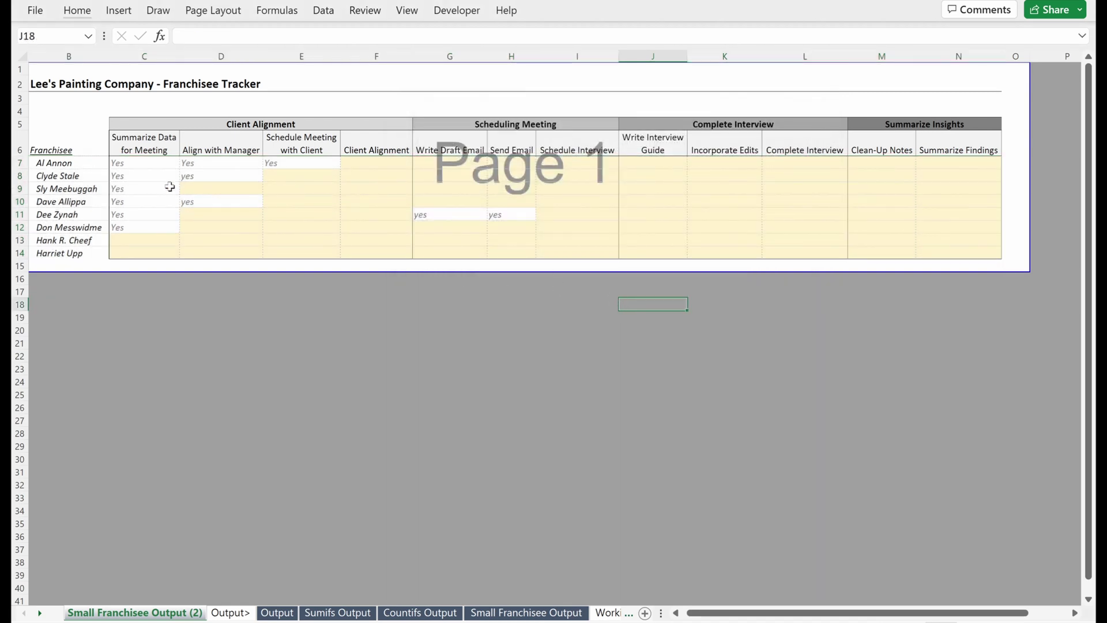
Add dashed black vertical dividers between the Client Alignment columns in C7:F14.
{"action": "left_click_drag", "start_coordinate": [154, 166], "coordinate": [374, 248]}
{"action": "key", "text": "ctrl+1"}
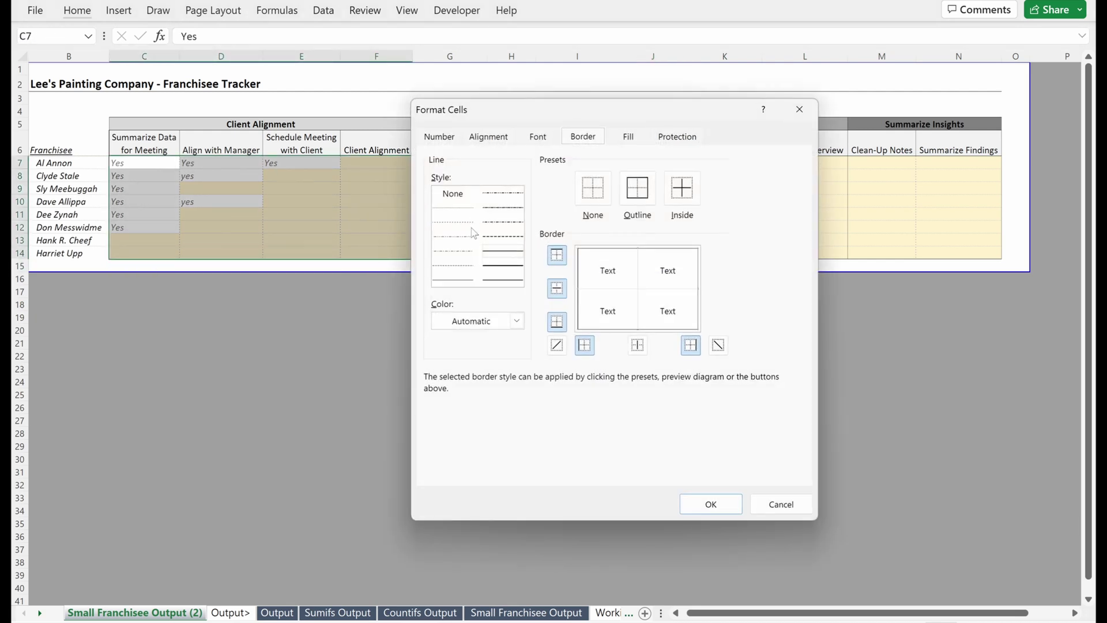
{"action": "left_click", "coordinate": [481, 320]}
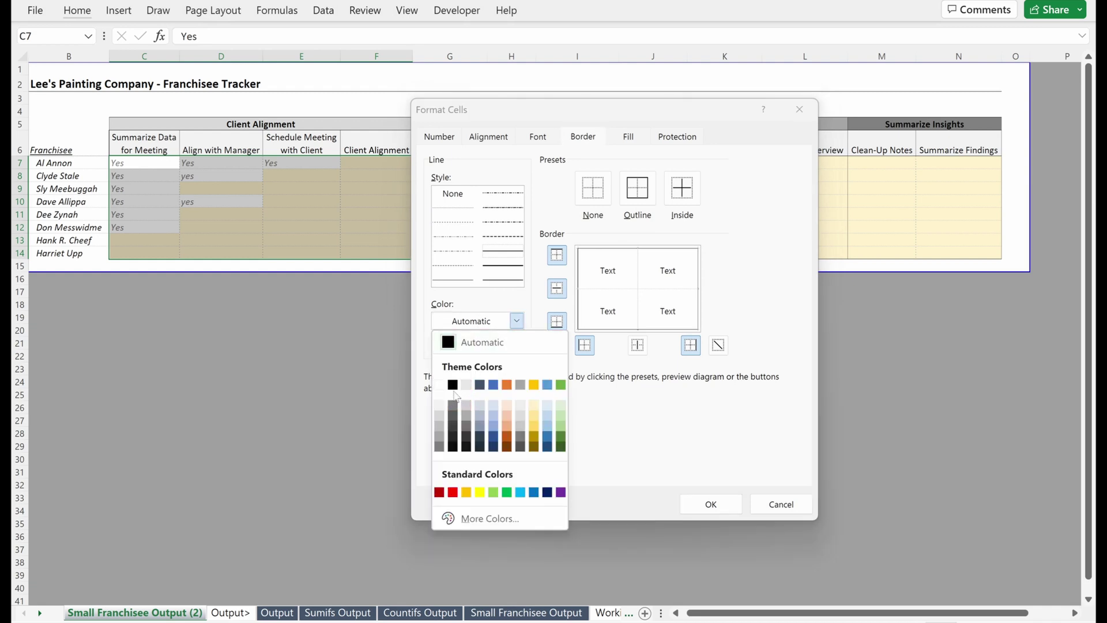
{"action": "left_click", "coordinate": [453, 384]}
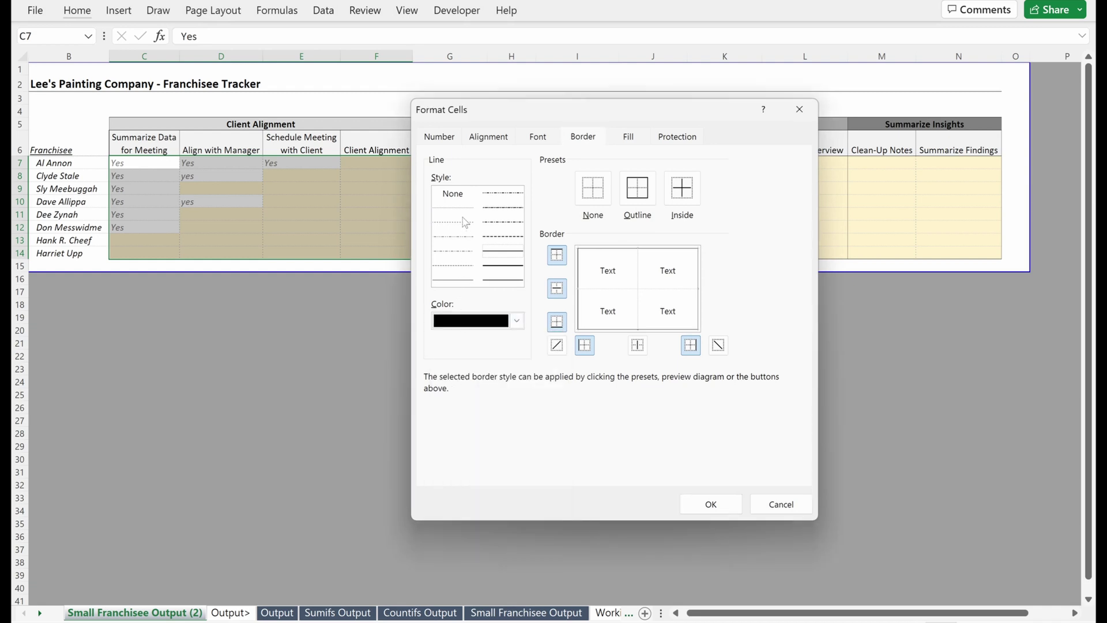
{"action": "left_click", "coordinate": [637, 345]}
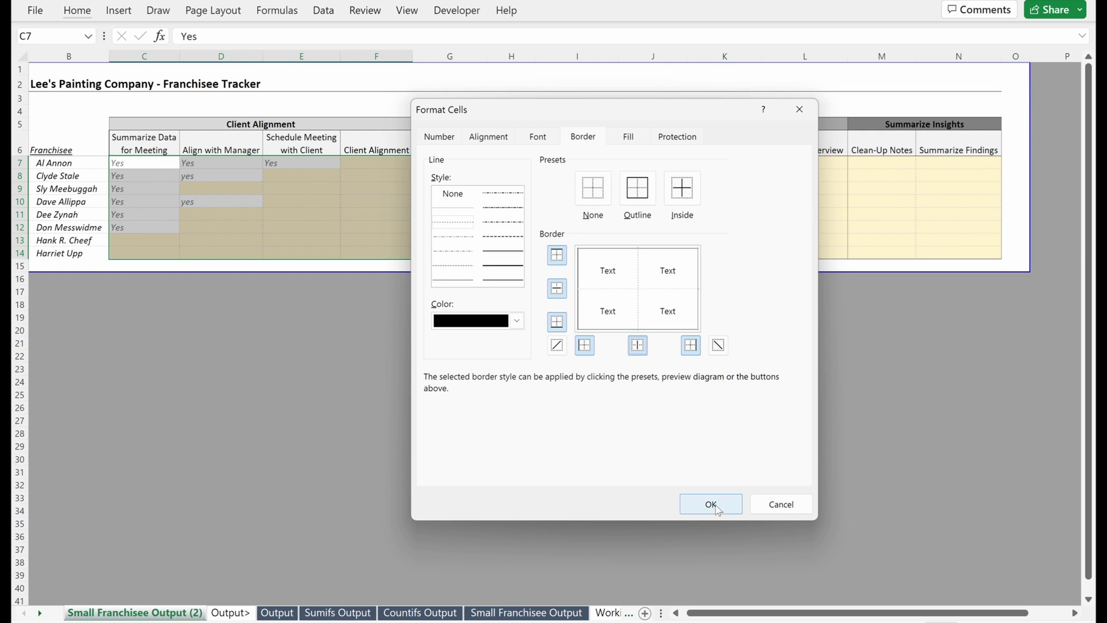
{"action": "left_click", "coordinate": [711, 504]}
{"action": "left_click", "coordinate": [353, 321]}
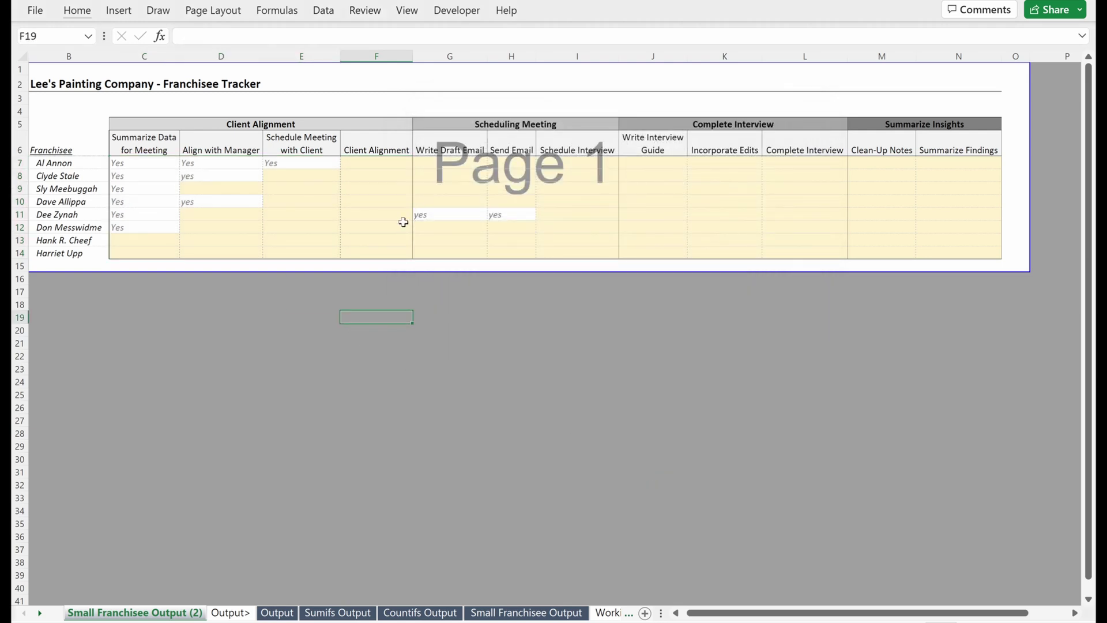
{"action": "scroll", "coordinate": [403, 222], "scroll_direction": "up", "scroll_amount": 1}
{"action": "scroll", "coordinate": [369, 262], "scroll_direction": "down", "scroll_amount": 1}
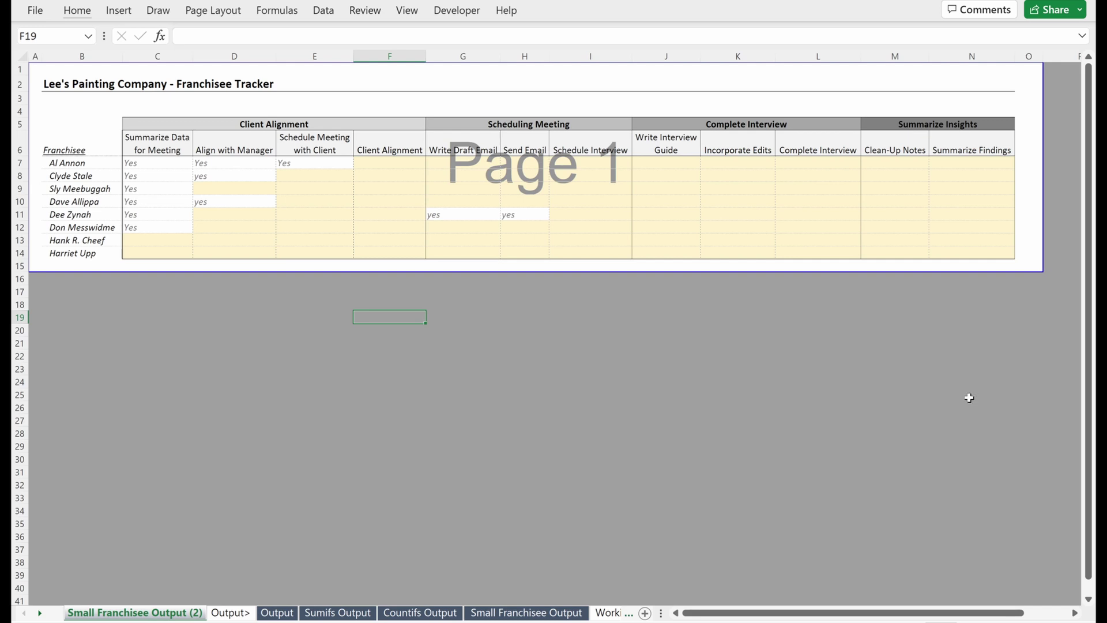
Rename the tracker sheet to 'Franchisee Tracker'.
{"action": "type", "text": "hor"}
{"action": "key", "text": "Escape"}
{"action": "key", "text": "alt+h"}
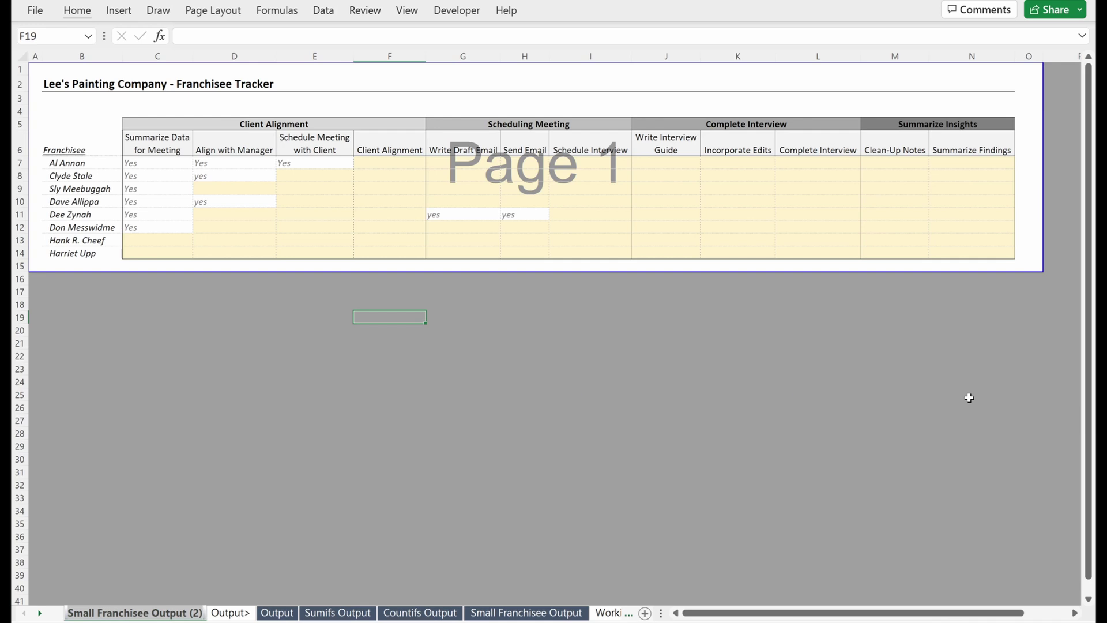
{"action": "type", "text": "Fran"}
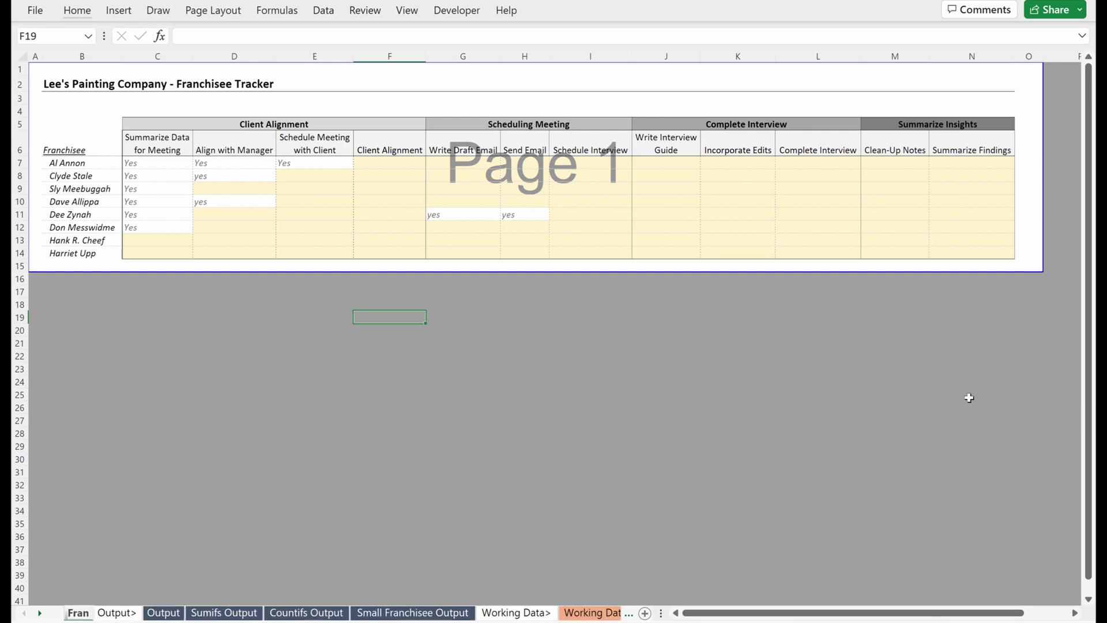
{"action": "type", "text": "chisee Tracker"}
{"action": "key", "text": "Return"}
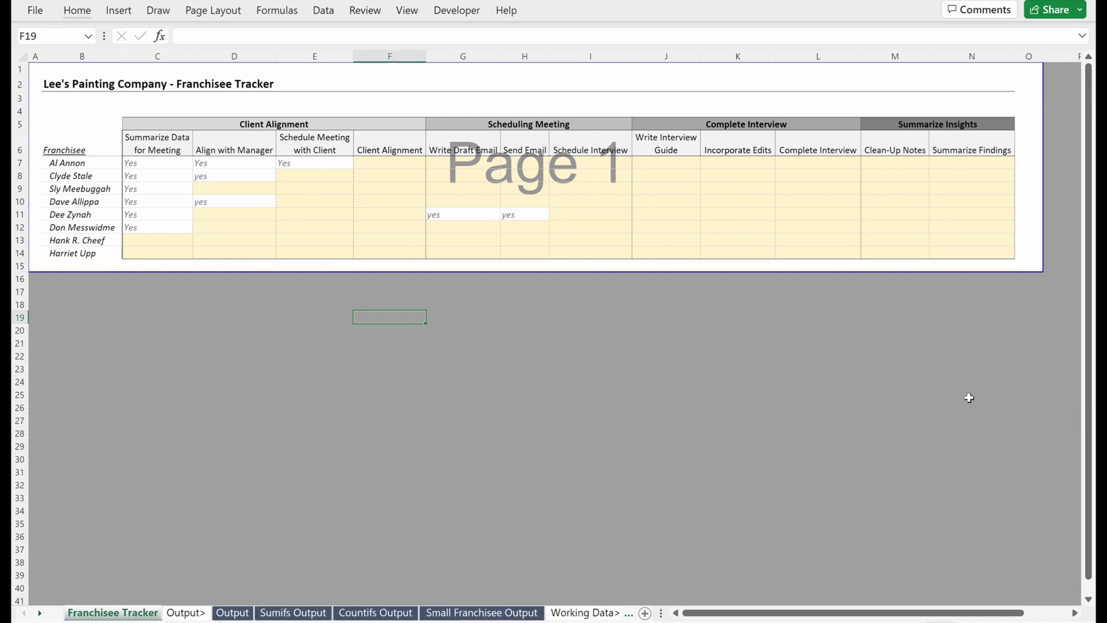
{"action": "key", "text": "ctrl+Page_Down"}
{"action": "key", "text": "ctrl+Page_Down"}
{"action": "key", "text": "ctrl+Page_Up"}
{"action": "key", "text": "ctrl+Page_Up"}
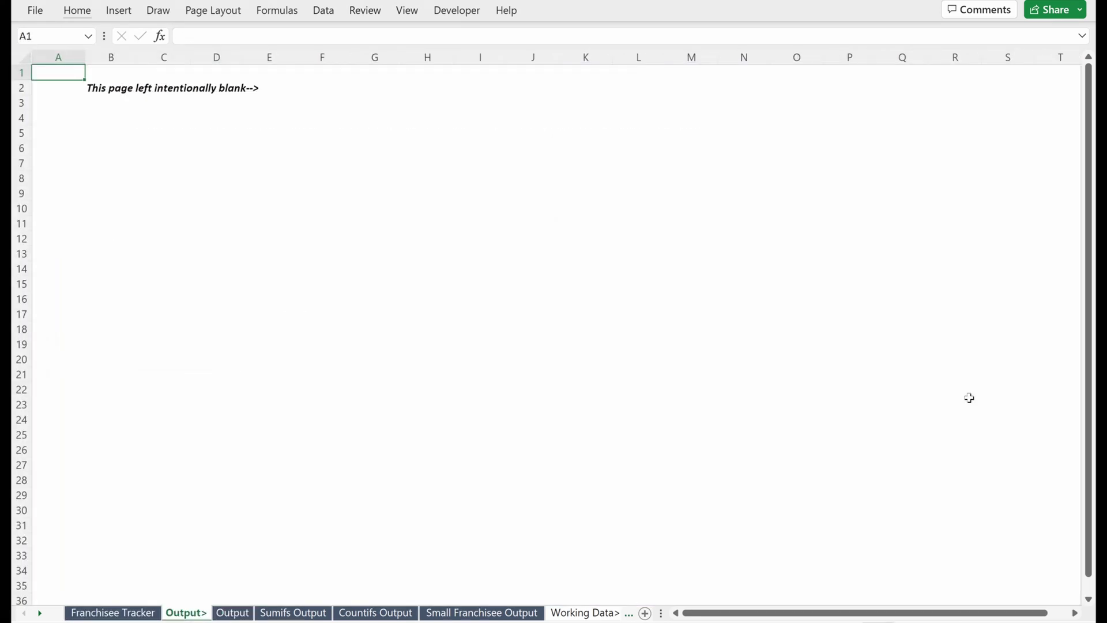
Colour the Franchisee Tracker sheet tab black.
{"action": "key", "text": "alt"}
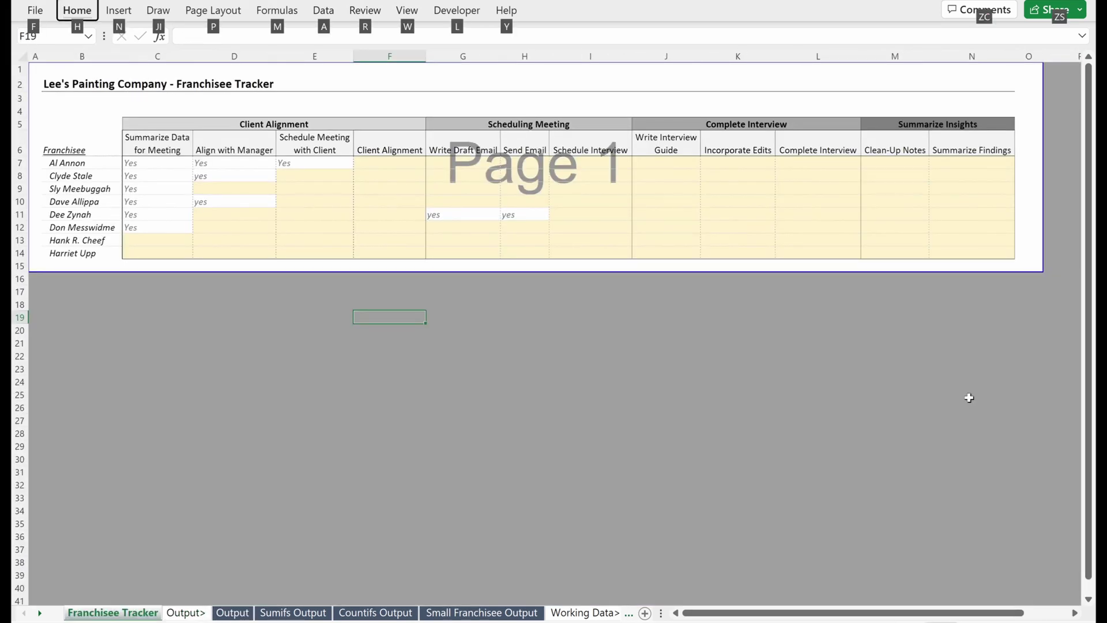
{"action": "key", "text": "h"}
{"action": "key", "text": "o"}
{"action": "key", "text": "t"}
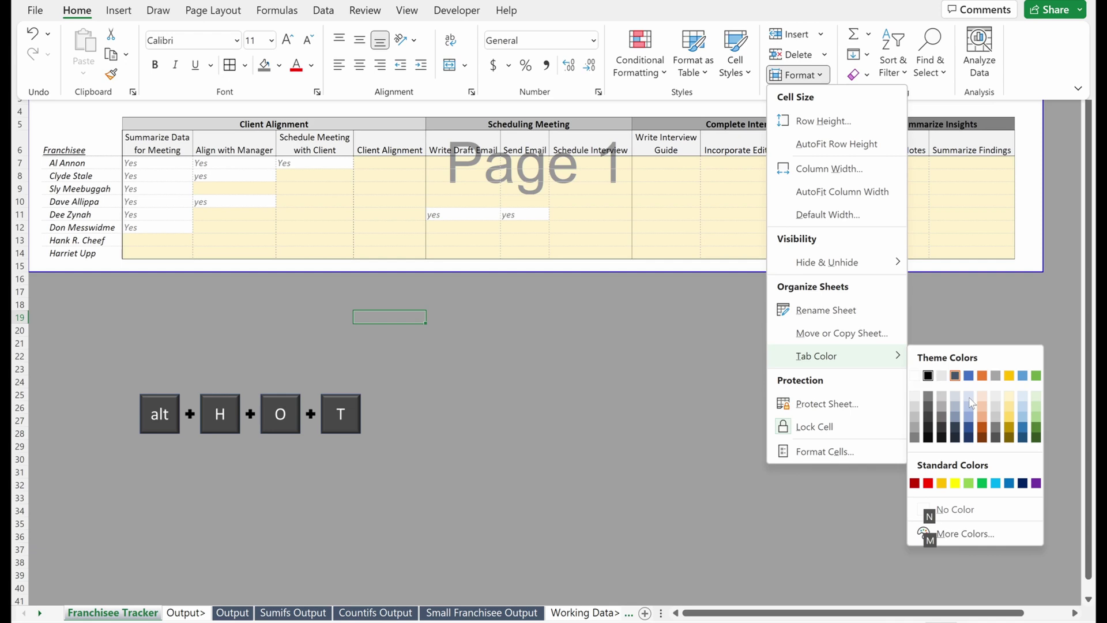
{"action": "key", "text": "Return"}
{"action": "key", "text": "ctrl+Page_Down"}
{"action": "key", "text": "ctrl+Page_Down"}
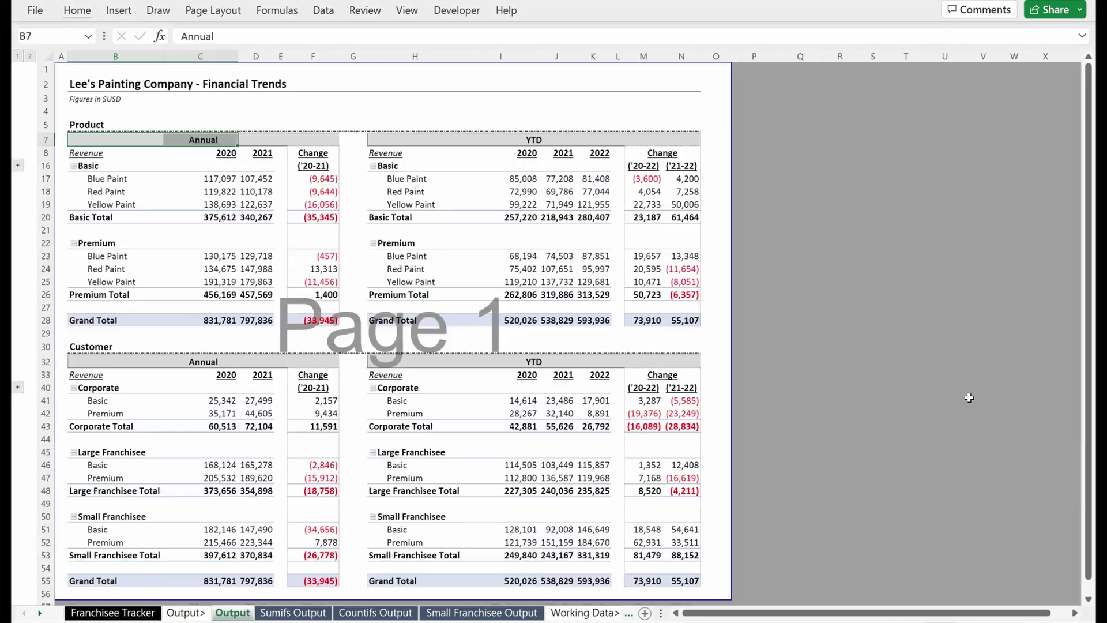
{"action": "key", "text": "ctrl+Page_Down"}
{"action": "key", "text": "ctrl+Page_Up"}
{"action": "key", "text": "ctrl+Page_Up"}
{"action": "key", "text": "ctrl+Page_Up"}
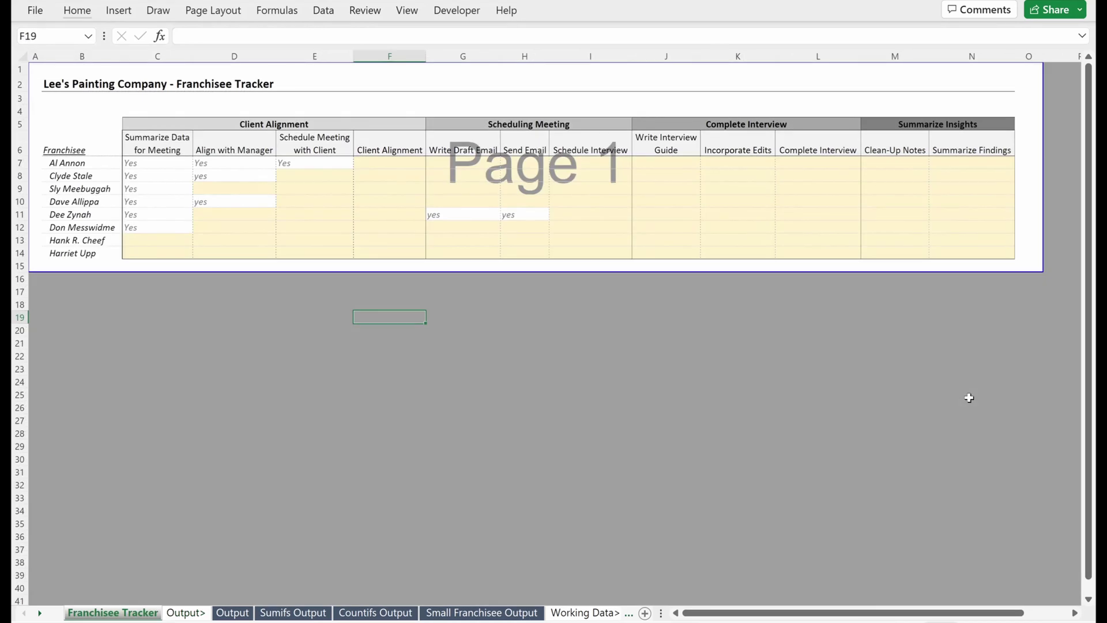
{"action": "key", "text": "ctrl+Page_Down"}
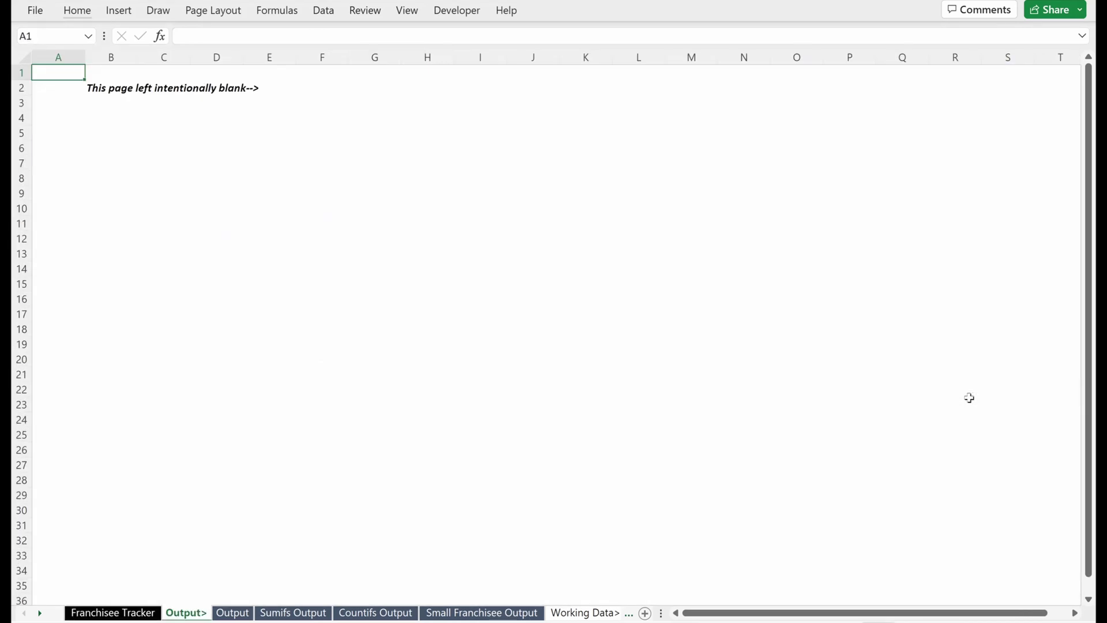
{"action": "key", "text": "ctrl+Page_Up"}
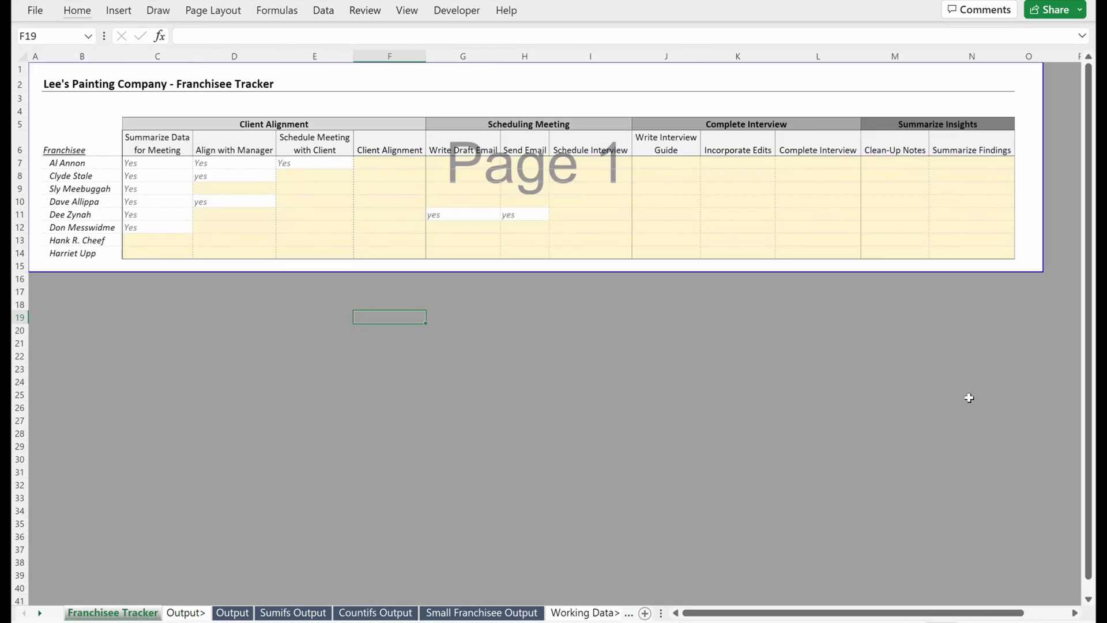
{"action": "key", "text": "ctrl+Page_Down"}
{"action": "key", "text": "ctrl+Page_Down"}
{"action": "key", "text": "ctrl+Page_Down"}
{"action": "key", "text": "ctrl+Page_Down"}
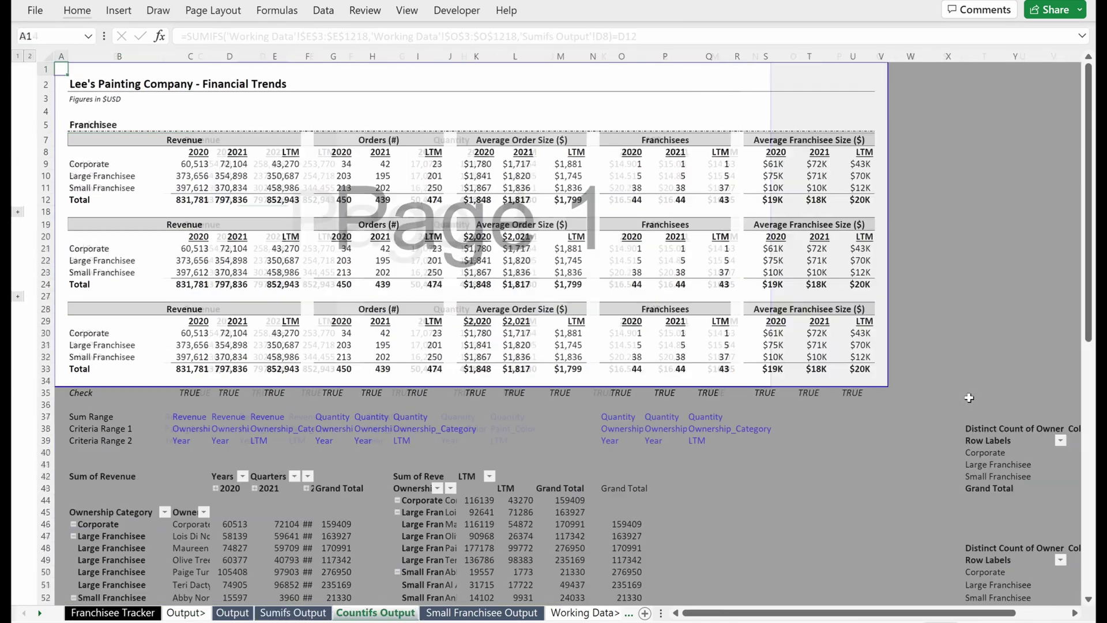
{"action": "key", "text": "ctrl+Page_Down"}
{"action": "key", "text": "ctrl+Page_Down"}
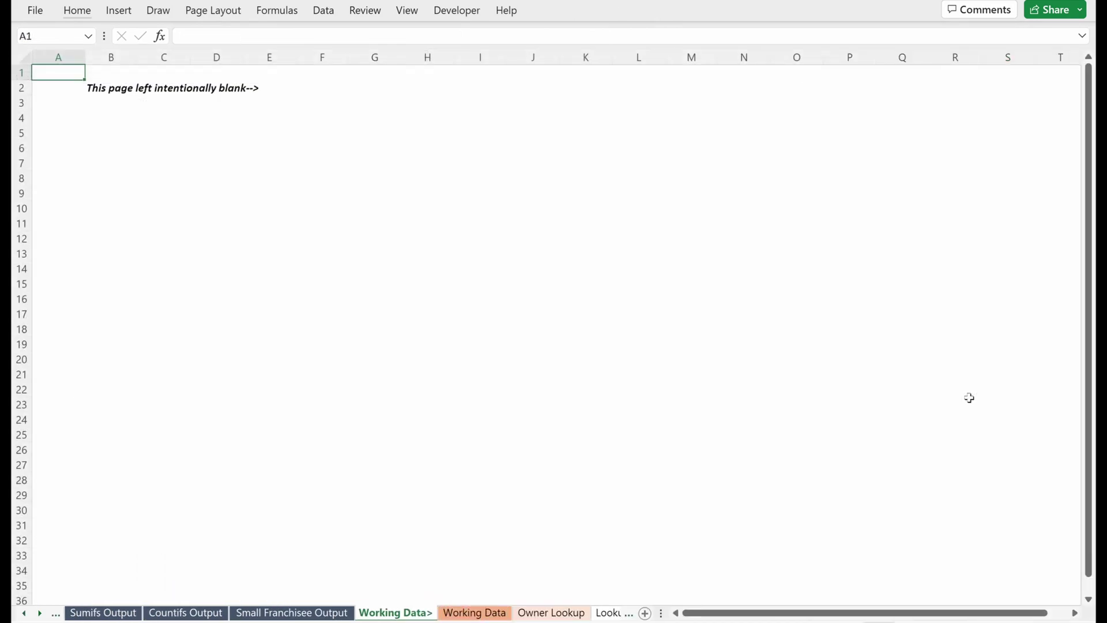
{"action": "key", "text": "ctrl+Page_Down"}
{"action": "key", "text": "ctrl+Page_Down"}
{"action": "key", "text": "ctrl+Page_Down"}
{"action": "key", "text": "ctrl+Page_Down"}
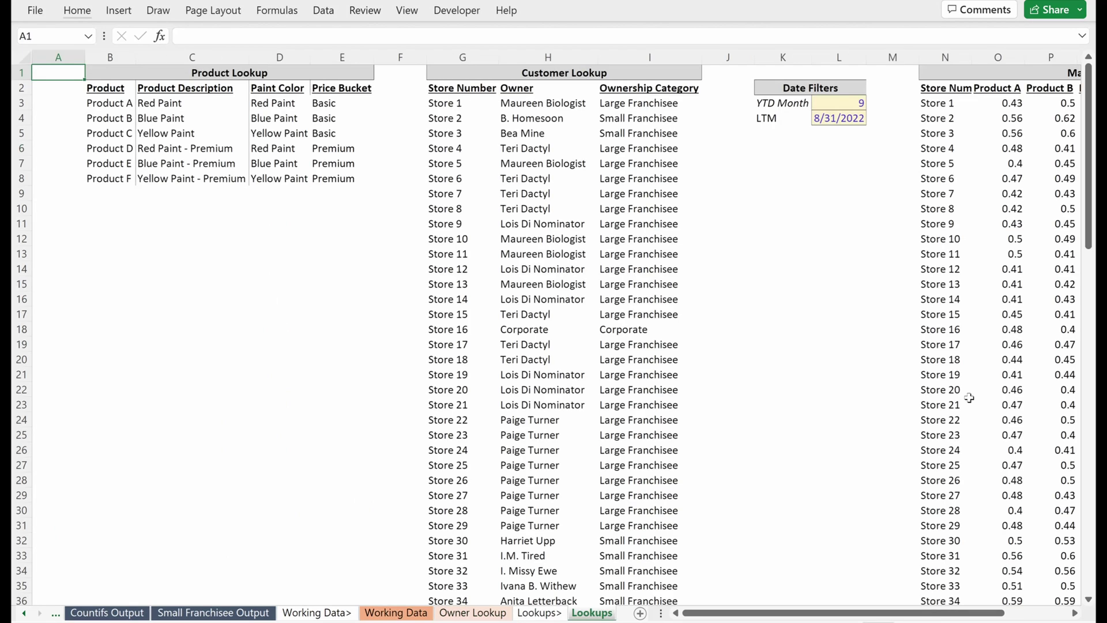
{"action": "key", "text": "ctrl+Page_Up"}
{"action": "key", "text": "ctrl+Page_Up"}
{"action": "key", "text": "ctrl+Page_Up"}
{"action": "key", "text": "ctrl+Page_Up"}
{"action": "key", "text": "ctrl+Page_Up"}
{"action": "key", "text": "ctrl+Page_Up"}
{"action": "key", "text": "ctrl+Page_Up"}
{"action": "key", "text": "ctrl+Page_Up"}
{"action": "key", "text": "ctrl+Page_Up"}
{"action": "key", "text": "ctrl+Page_Up"}
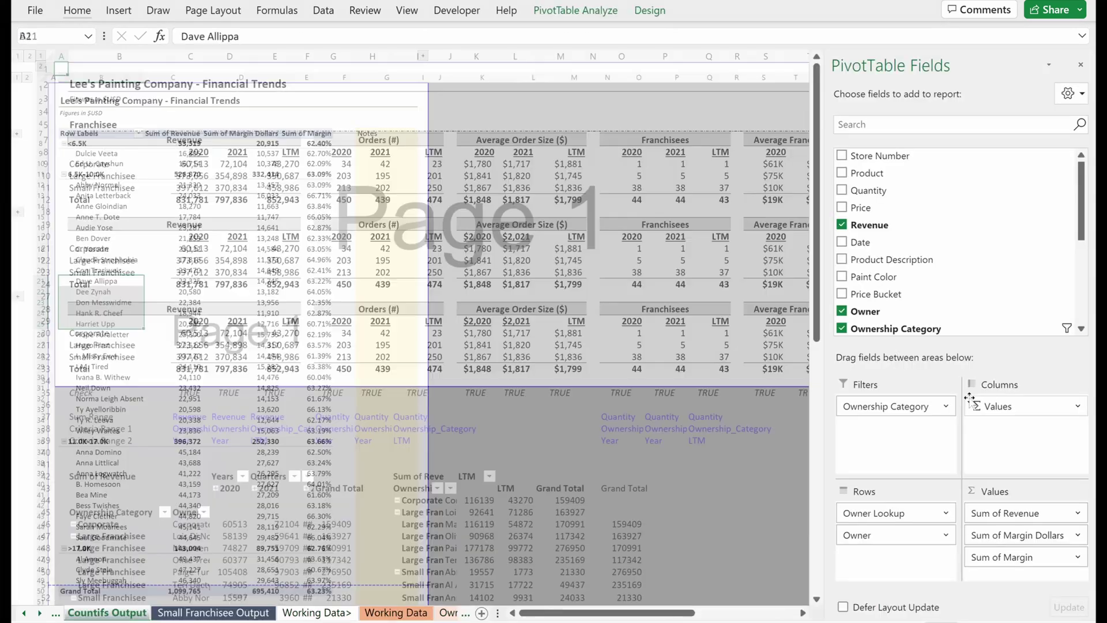
{"action": "key", "text": "ctrl+Home"}
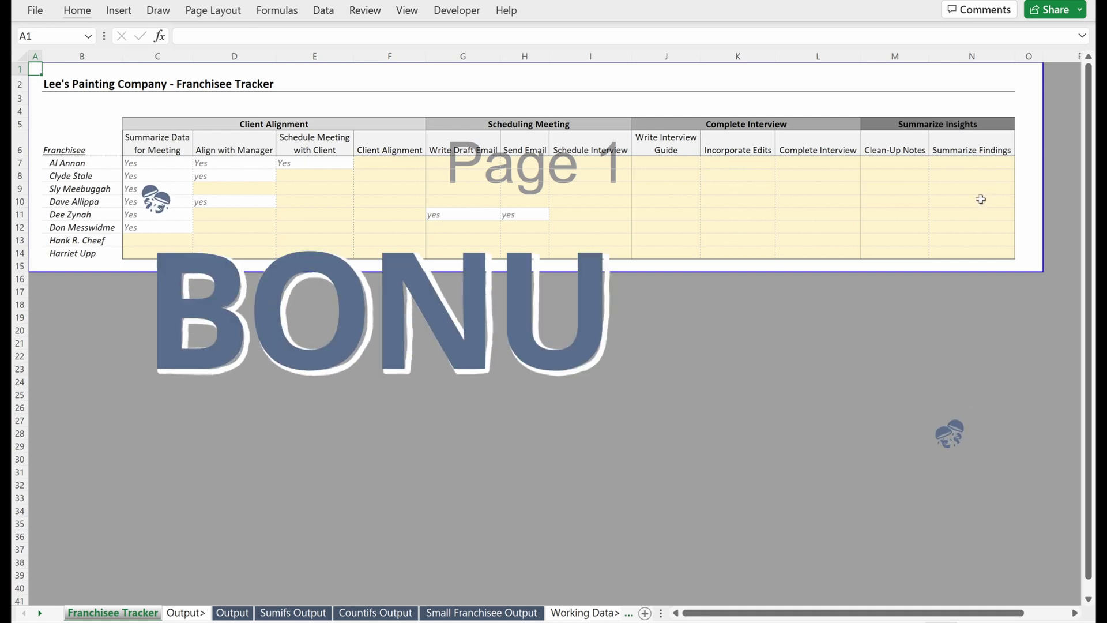
Enter the header 'Completed' in cell O6.
{"action": "left_click", "coordinate": [1024, 187]}
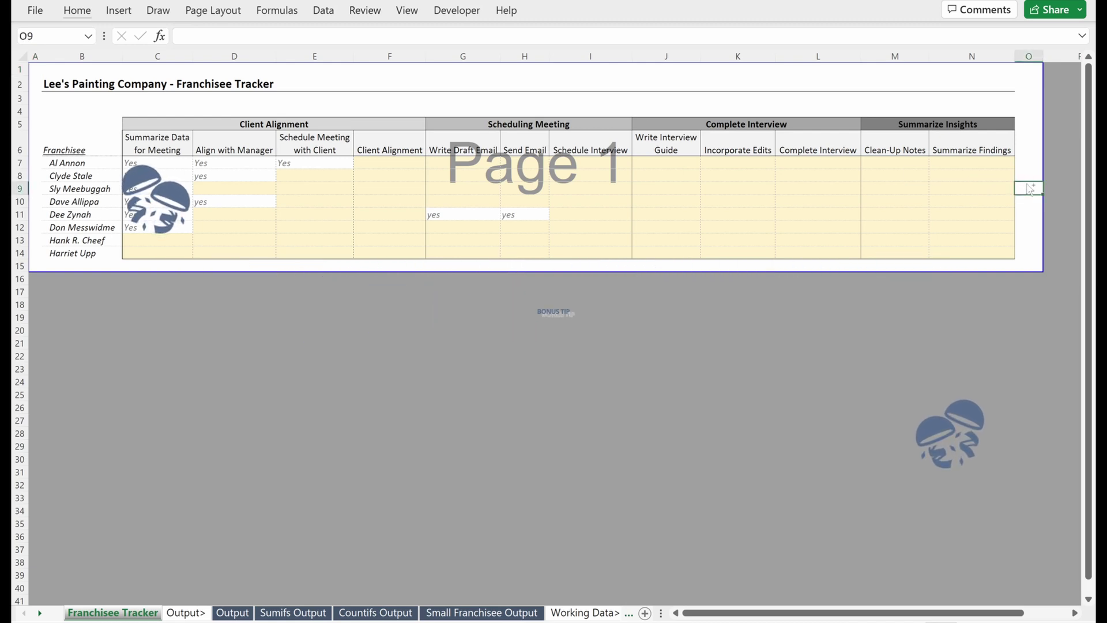
{"action": "key", "text": "ctrl+space"}
{"action": "key", "text": "Right"}
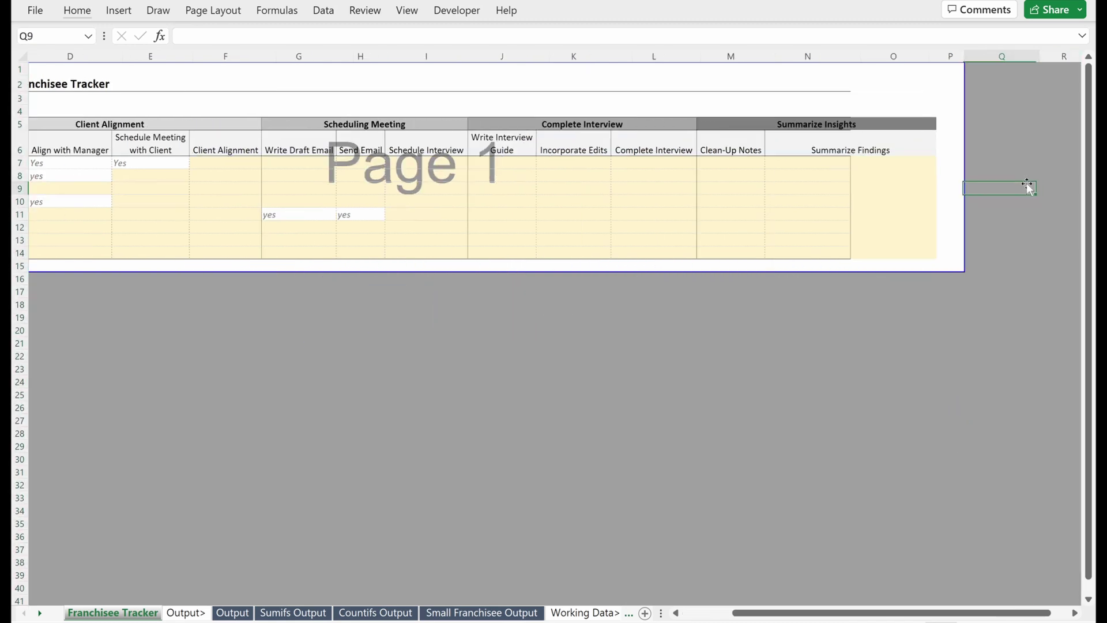
{"action": "key", "text": "Left"}
{"action": "key", "text": "Up"}
{"action": "key", "text": "Up"}
{"action": "key", "text": "Up"}
{"action": "type", "text": "Completed"}
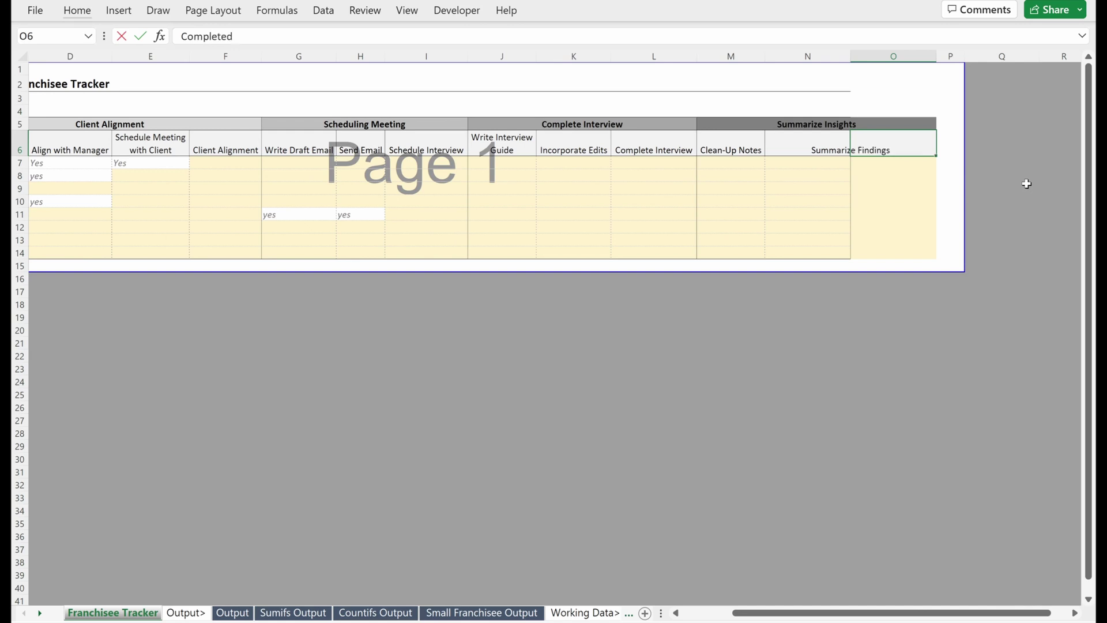
{"action": "key", "text": "Return"}
{"action": "key", "text": "Up"}
{"action": "key", "text": "Down"}
{"action": "key", "text": "Left"}
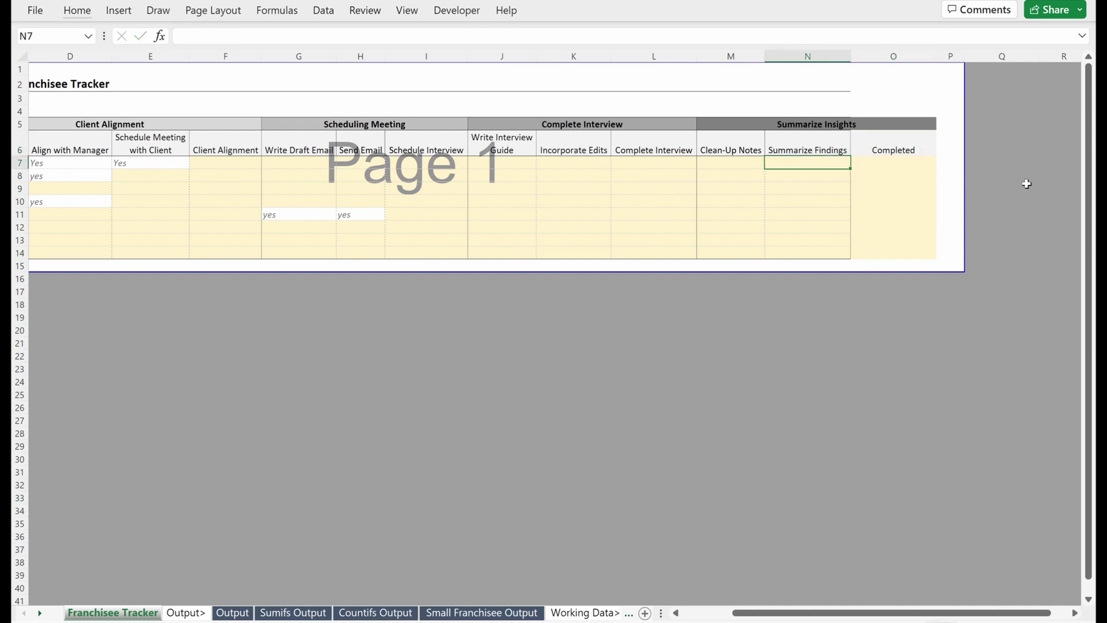
{"action": "key", "text": "Right"}
{"action": "key", "text": "Up"}
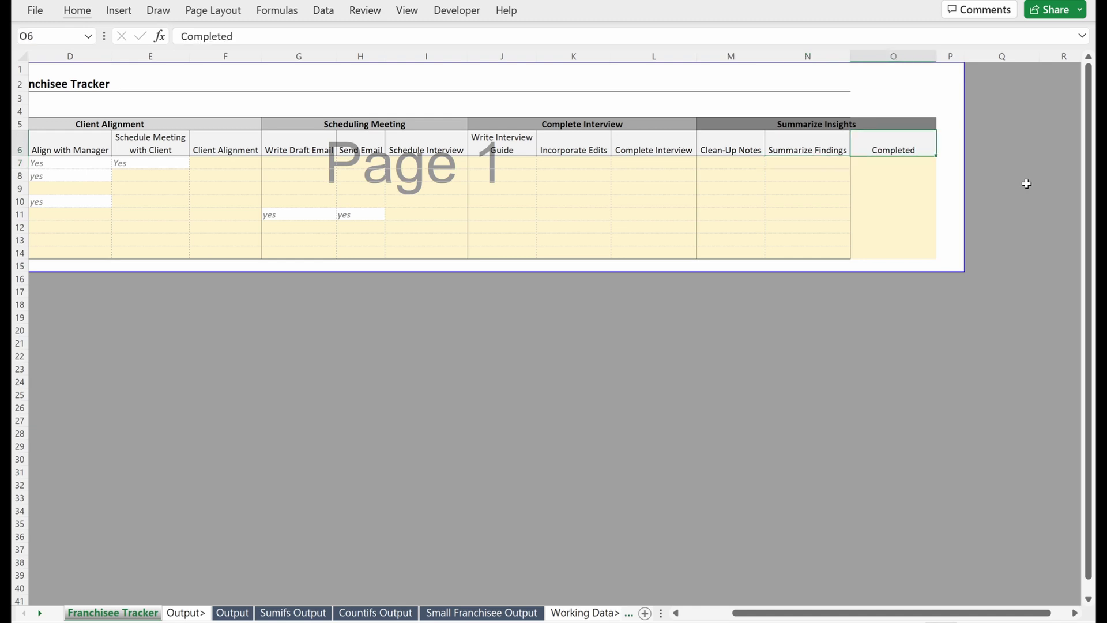
Give the Completed header a black fill with bold white text.
{"action": "key", "text": "alt"}
{"action": "key", "text": "h"}
{"action": "key", "text": "h"}
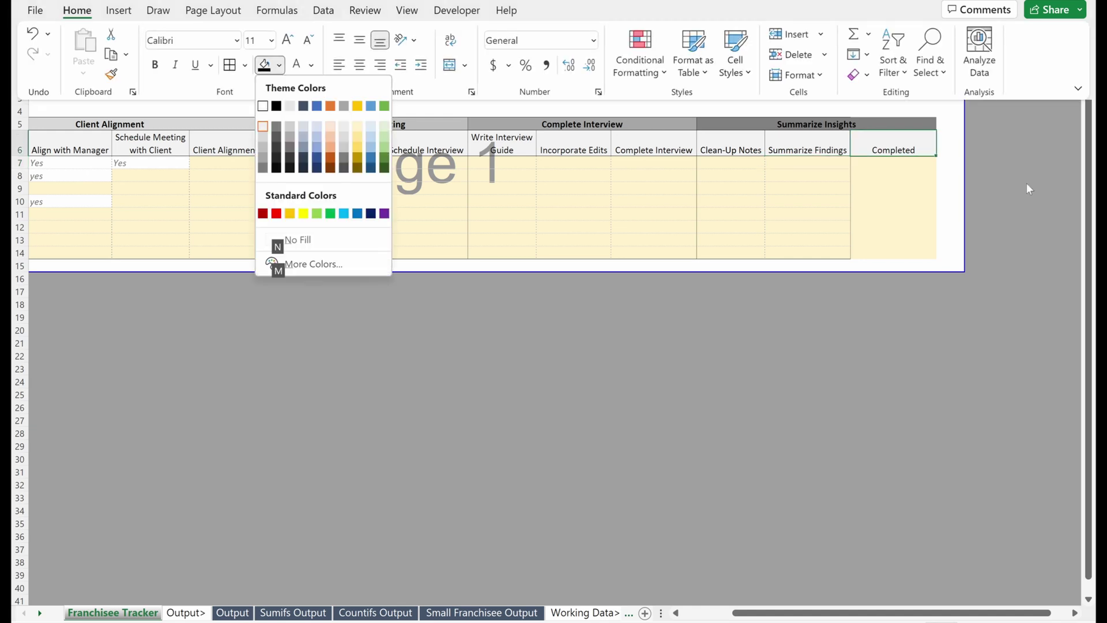
{"action": "key", "text": "Right"}
{"action": "key", "text": "Return"}
{"action": "key", "text": "alt"}
{"action": "key", "text": "h"}
{"action": "key", "text": "f"}
{"action": "key", "text": "c"}
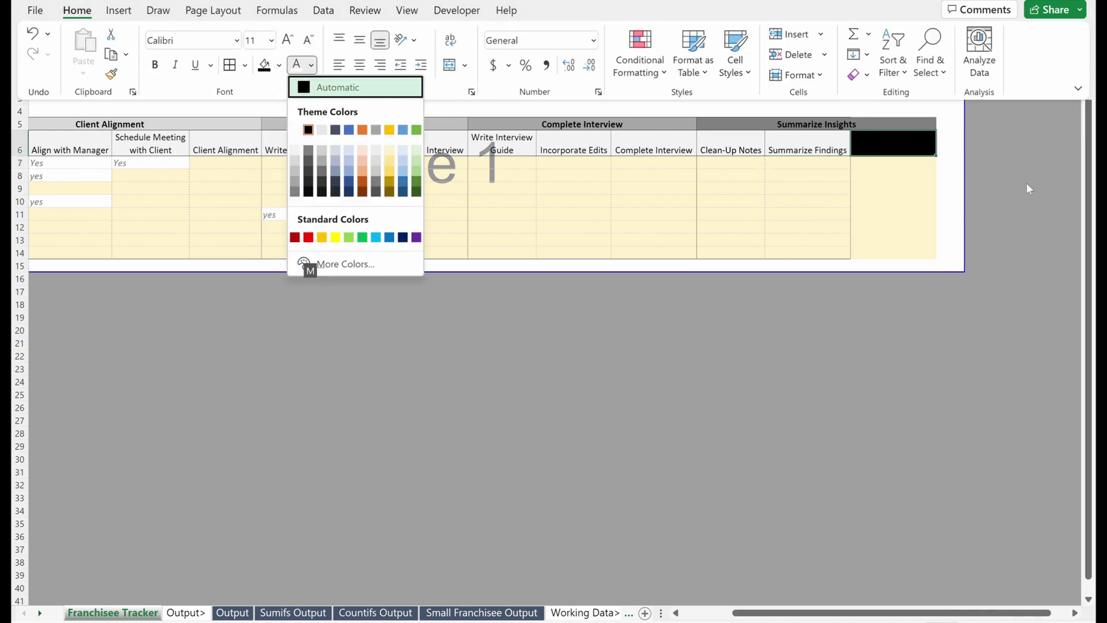
{"action": "key", "text": "Left"}
{"action": "key", "text": "Return"}
{"action": "key", "text": "ctrl+b"}
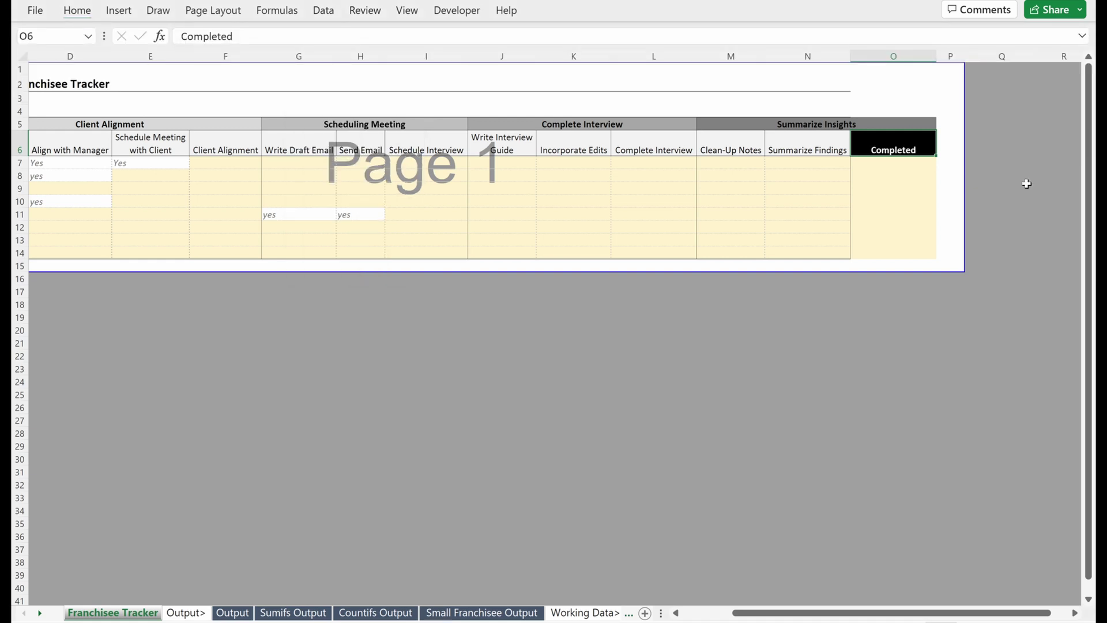
Clear all formatting from O5, then select N7:N14 under Summarize Findings.
{"action": "key", "text": "Up"}
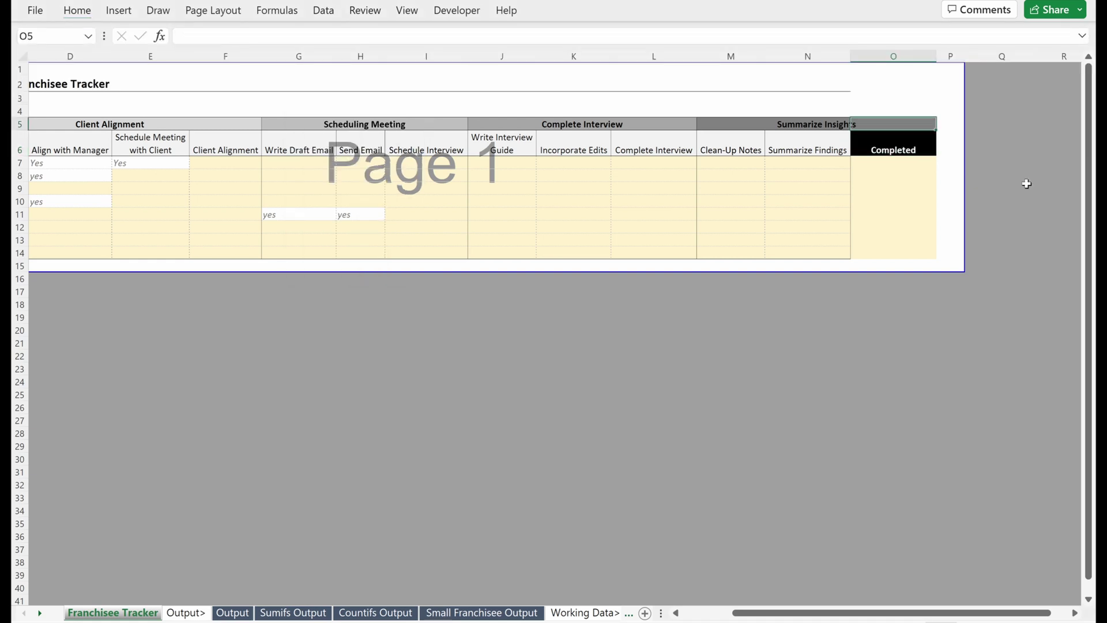
{"action": "key", "text": "alt+h"}
{"action": "key", "text": "e"}
{"action": "key", "text": "a"}
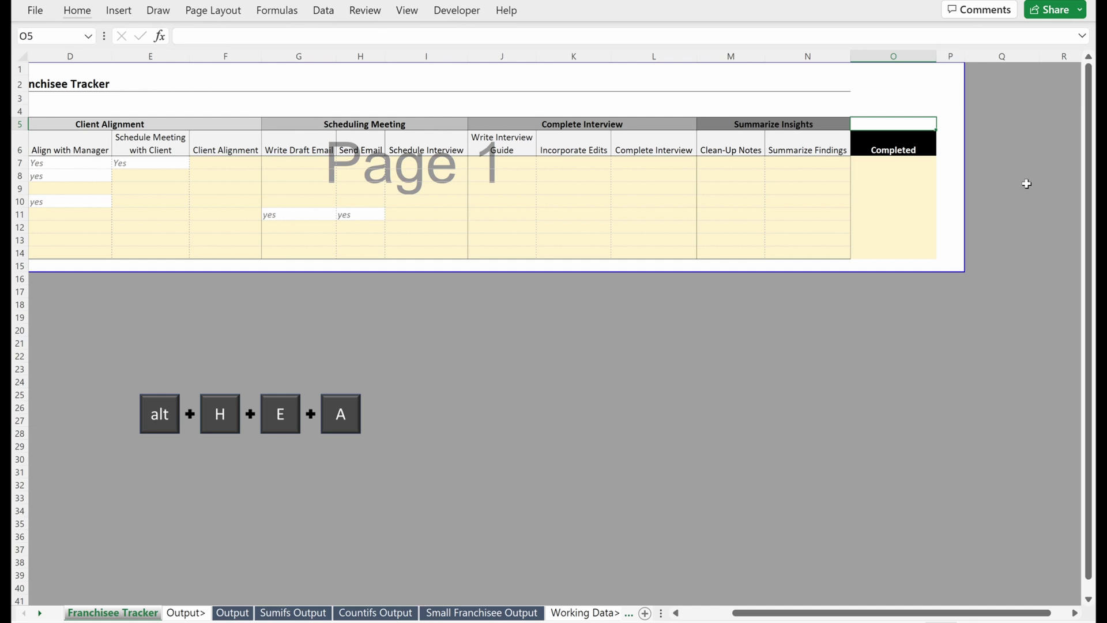
{"action": "key", "text": "Down"}
{"action": "key", "text": "Down"}
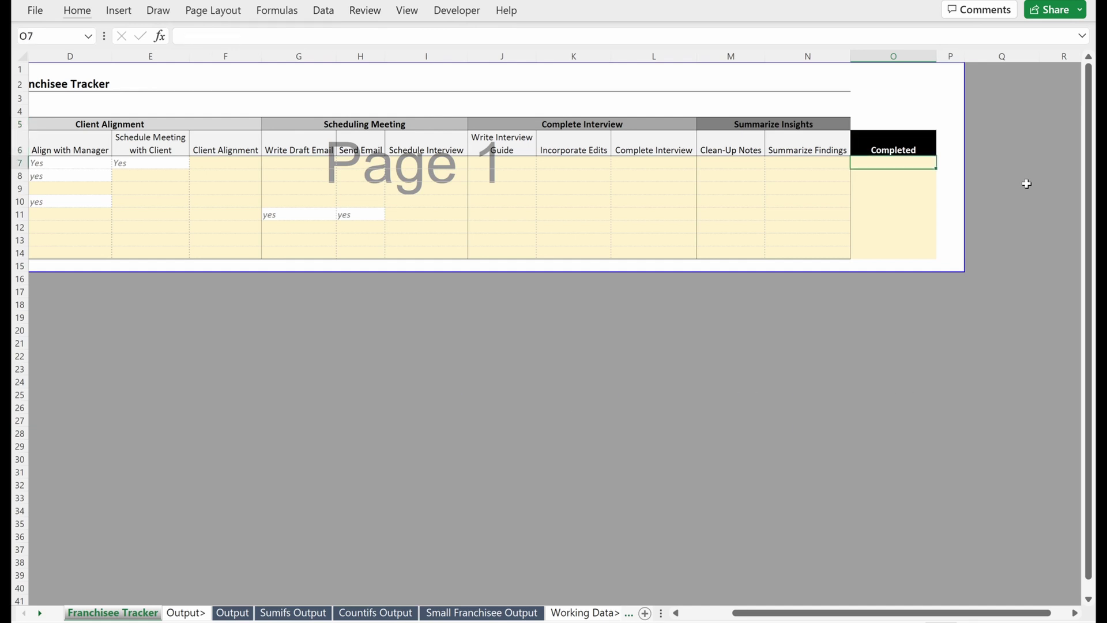
{"action": "key", "text": "Left"}
{"action": "key", "text": "shift+Down"}
{"action": "key", "text": "shift+Down"}
{"action": "key", "text": "shift+Down"}
{"action": "key", "text": "shift+Down"}
{"action": "key", "text": "shift+Down"}
{"action": "key", "text": "shift+Down"}
{"action": "key", "text": "shift+Down"}
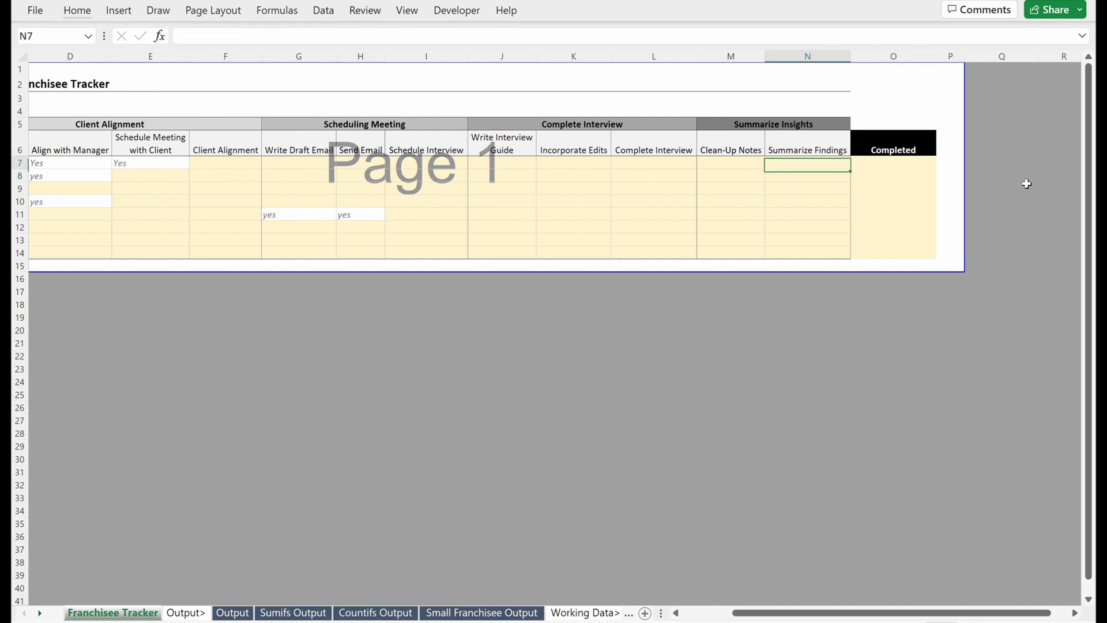
Paste the formats of N7:N14 into the Completed cells starting at O7.
{"action": "key", "text": "ctrl+c"}
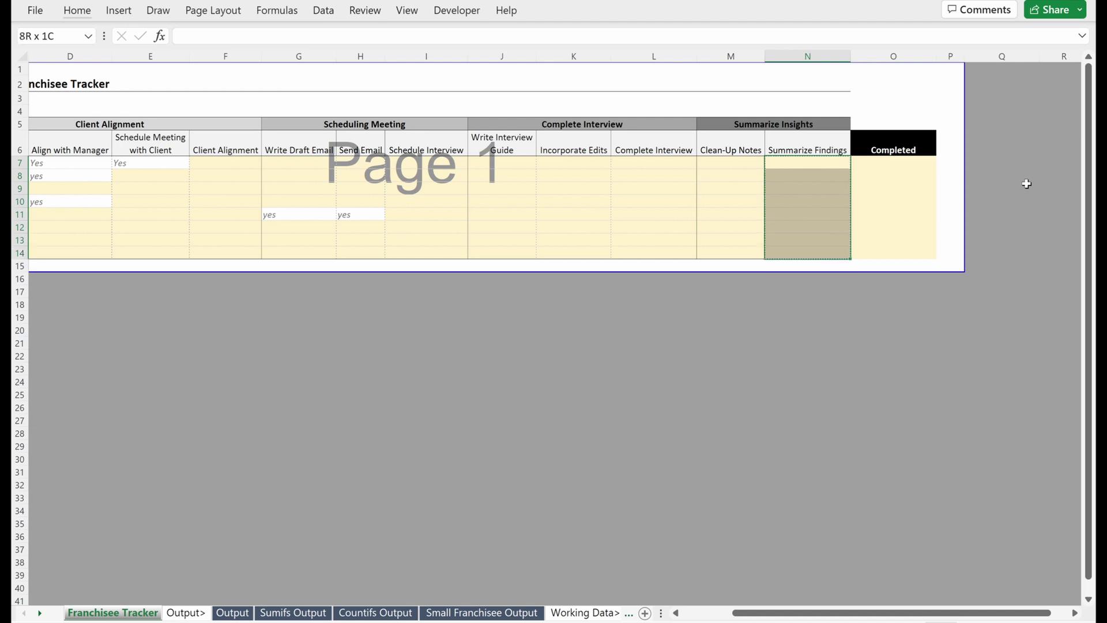
{"action": "key", "text": "Right"}
{"action": "key", "text": "ctrl+alt+v"}
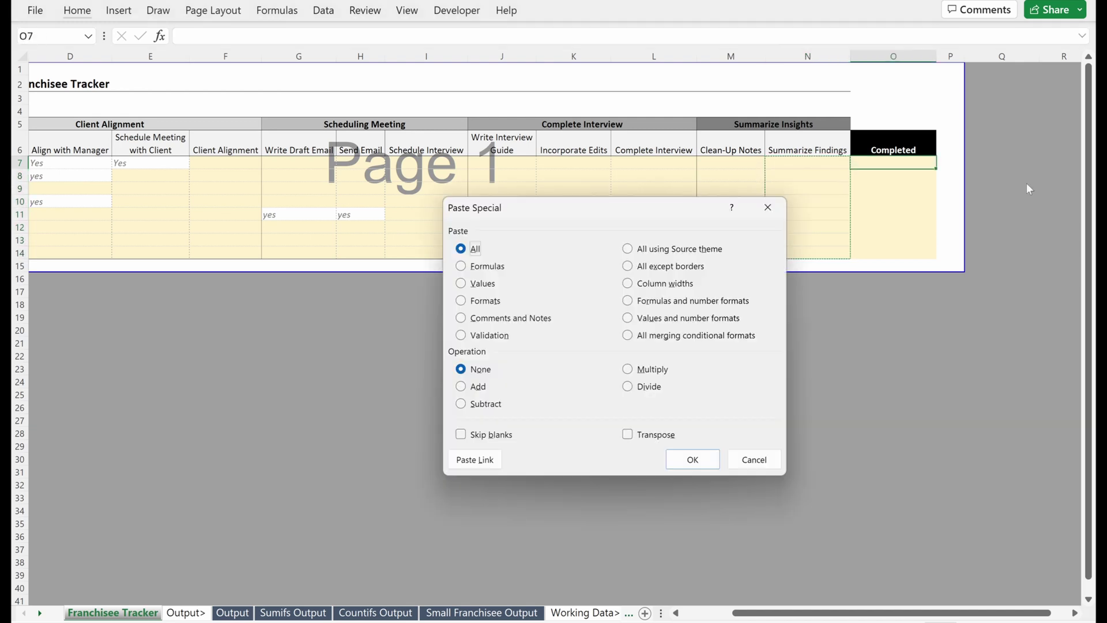
{"action": "key", "text": "t"}
{"action": "key", "text": "Return"}
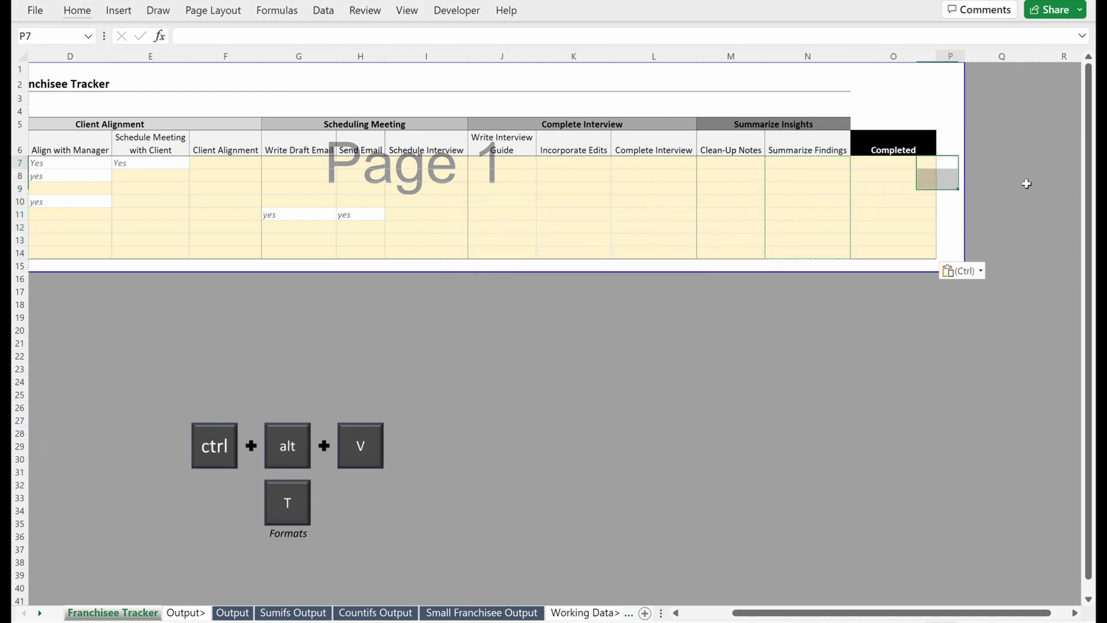
{"action": "key", "text": "Right"}
{"action": "key", "text": "Down"}
{"action": "key", "text": "Left"}
{"action": "key", "text": "Up"}
{"action": "key", "text": "Up"}
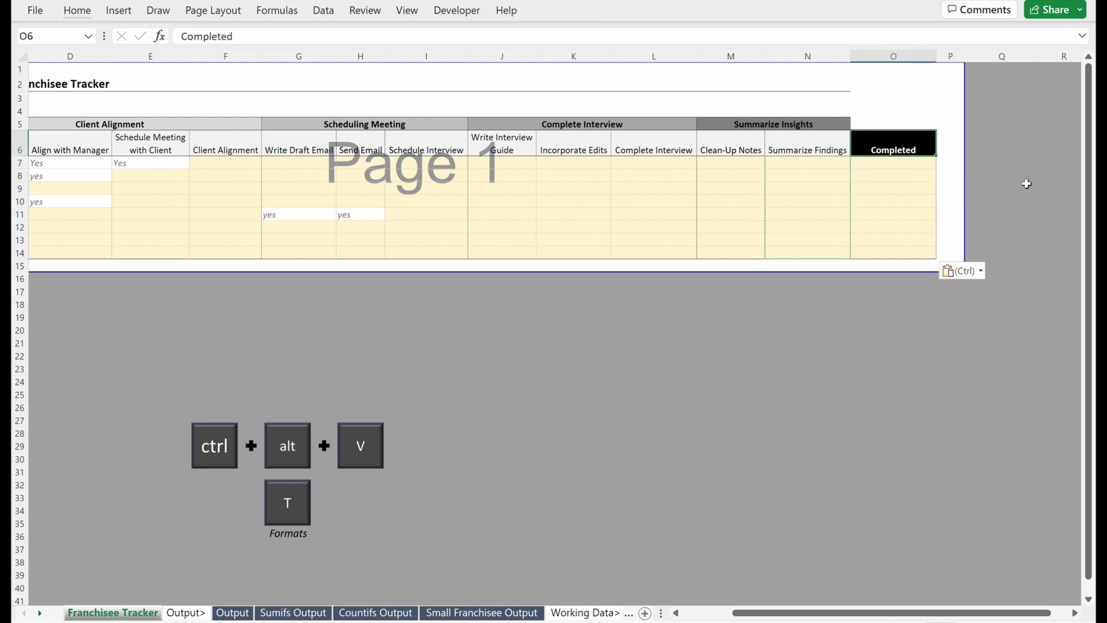
Add dark grey dashed horizontal lines between the rows of O7:O14.
{"action": "key", "text": "Down"}
{"action": "key", "text": "shift+Down"}
{"action": "key", "text": "shift+Down"}
{"action": "key", "text": "shift+Down"}
{"action": "key", "text": "shift+Down"}
{"action": "key", "text": "shift+Down"}
{"action": "key", "text": "shift+Down"}
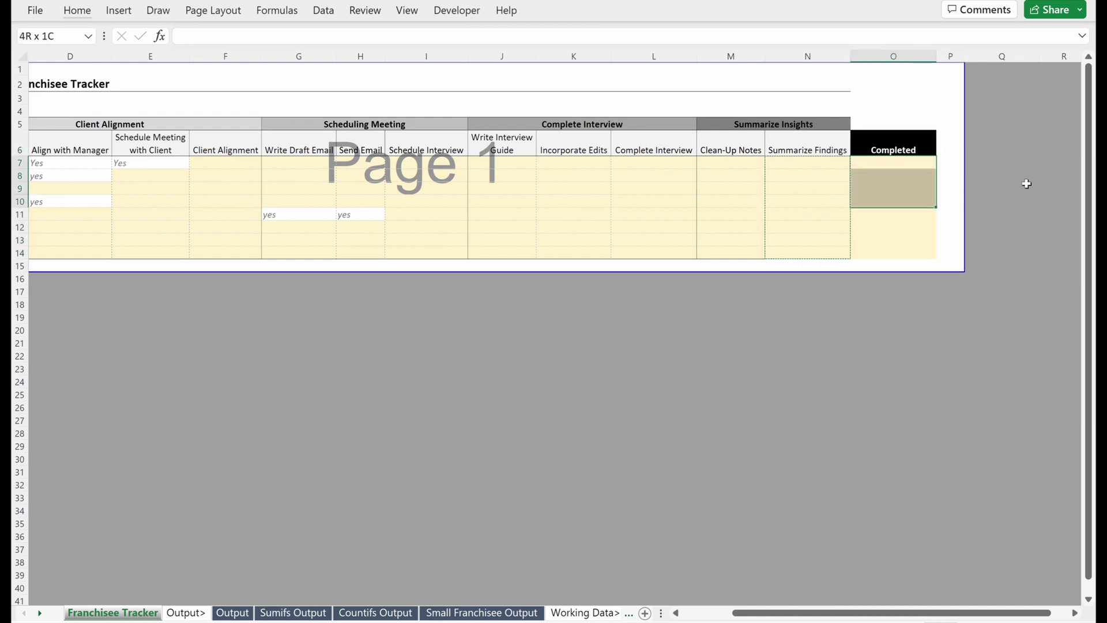
{"action": "key", "text": "shift+Down"}
{"action": "key", "text": "ctrl+1"}
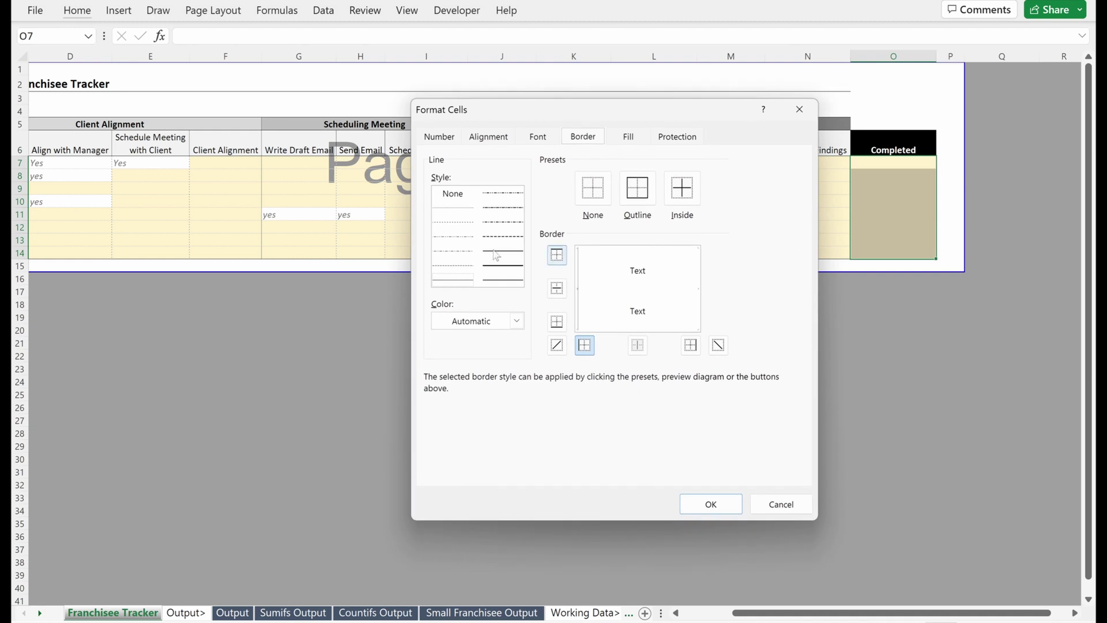
{"action": "left_click", "coordinate": [516, 320]}
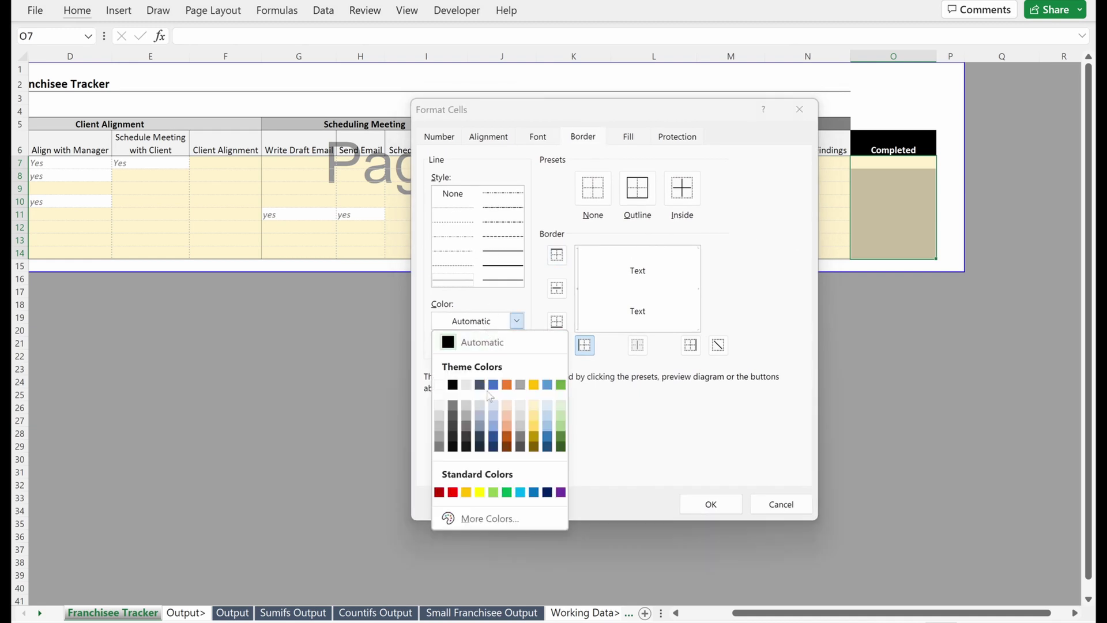
{"action": "left_click", "coordinate": [466, 426]}
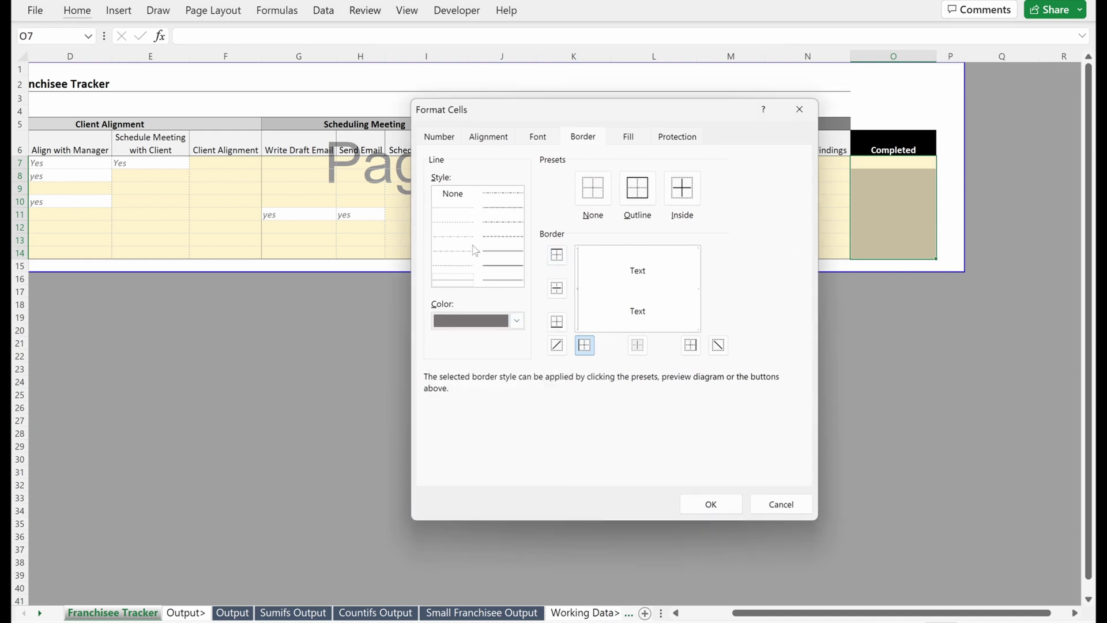
{"action": "left_click", "coordinate": [458, 213]}
{"action": "left_click", "coordinate": [556, 288]}
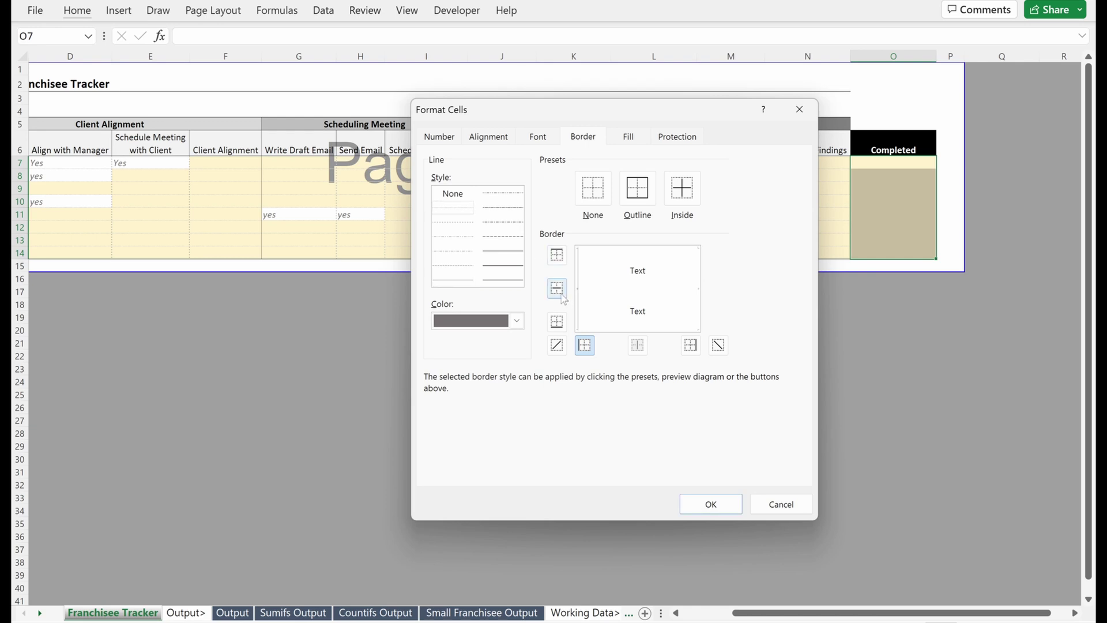
{"action": "left_click", "coordinate": [708, 507]}
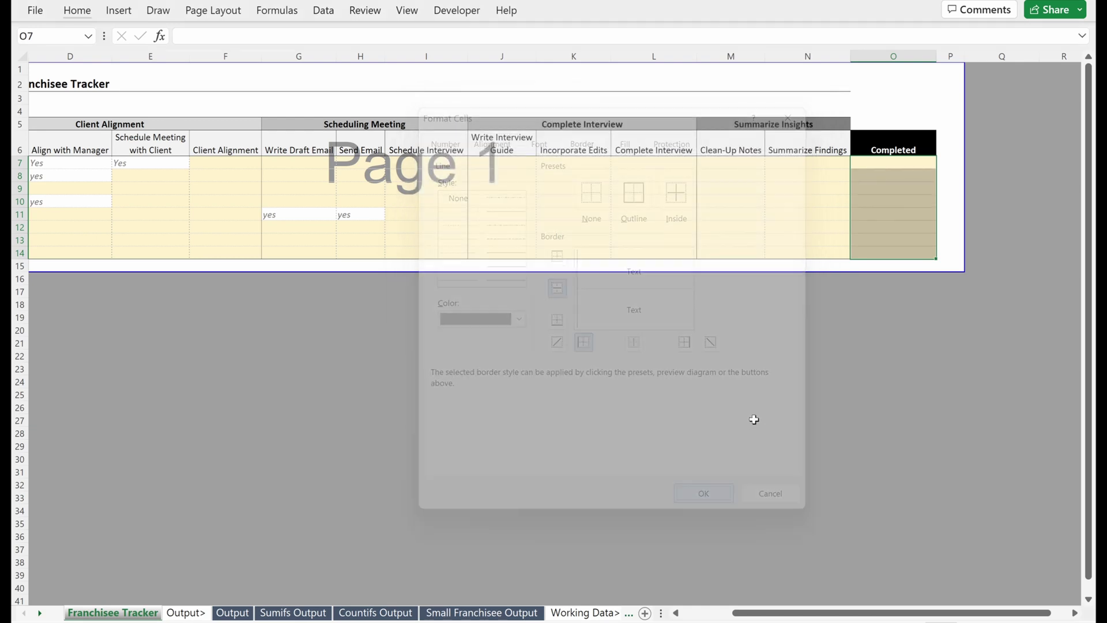
{"action": "left_click", "coordinate": [815, 367]}
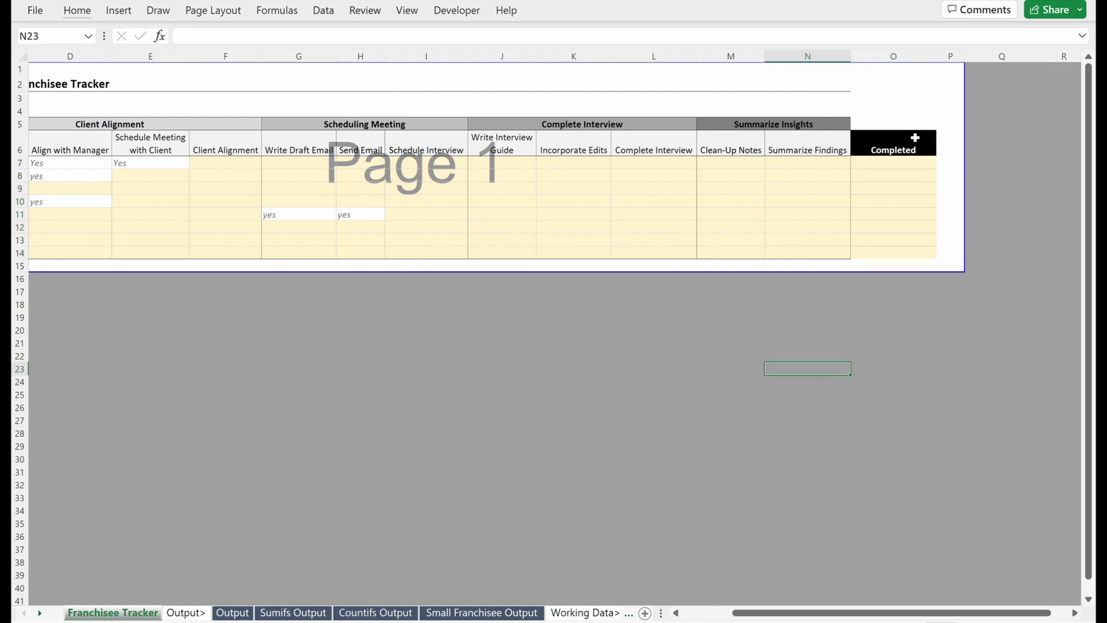
Outline O6:O14 with a dark red dash-dot border.
{"action": "left_click_drag", "start_coordinate": [915, 137], "coordinate": [921, 257]}
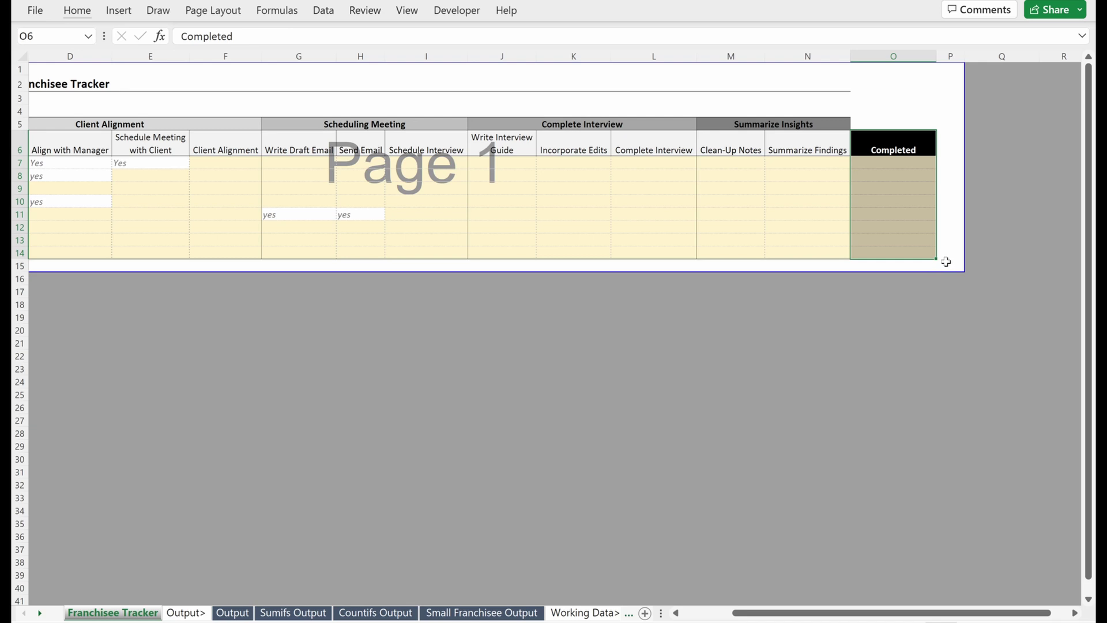
{"action": "key", "text": "ctrl+1"}
{"action": "left_click", "coordinate": [486, 325]}
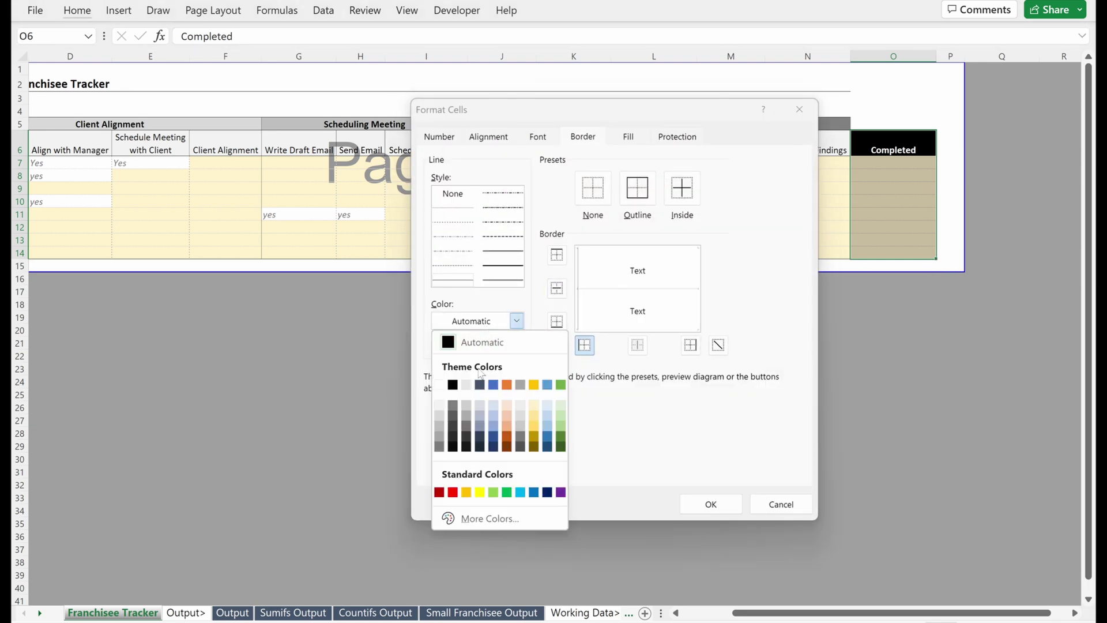
{"action": "left_click", "coordinate": [439, 493]}
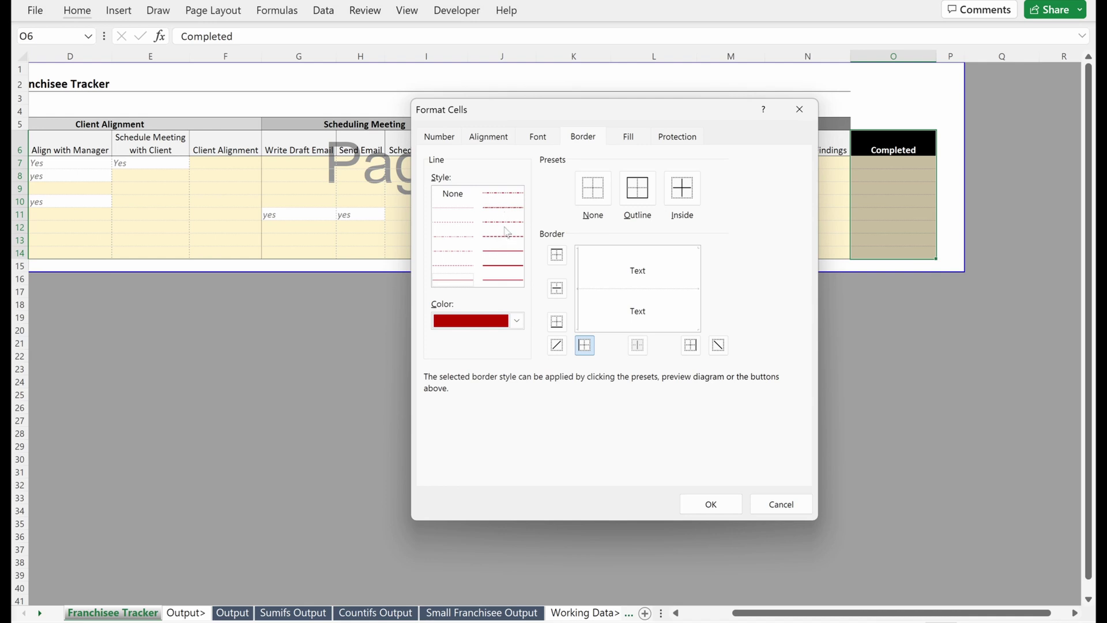
{"action": "left_click", "coordinate": [506, 225]}
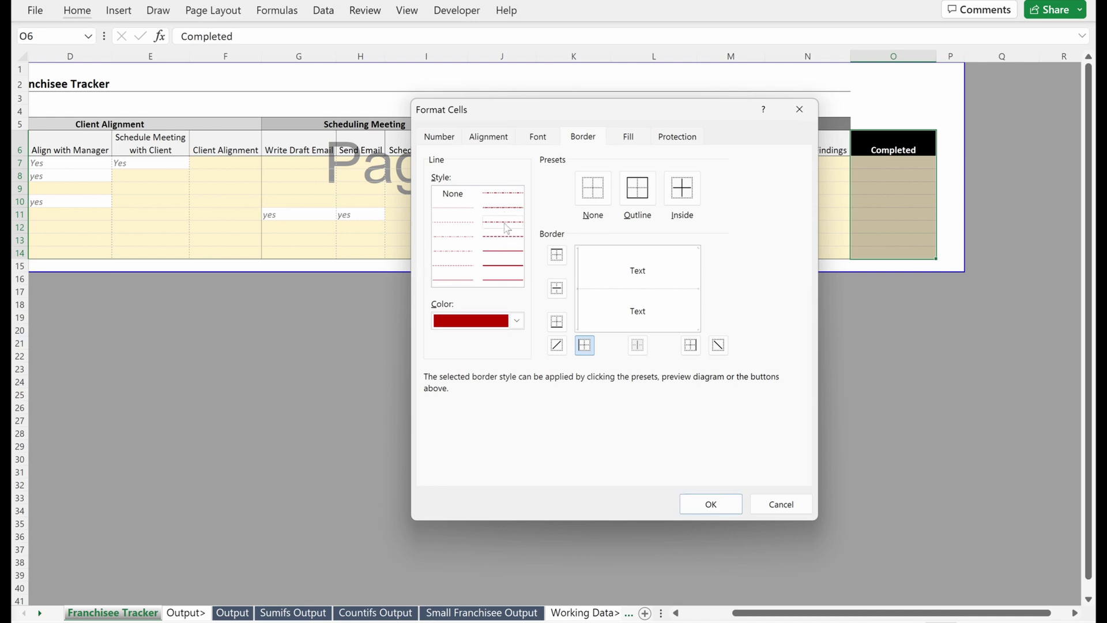
{"action": "left_click", "coordinate": [637, 187]}
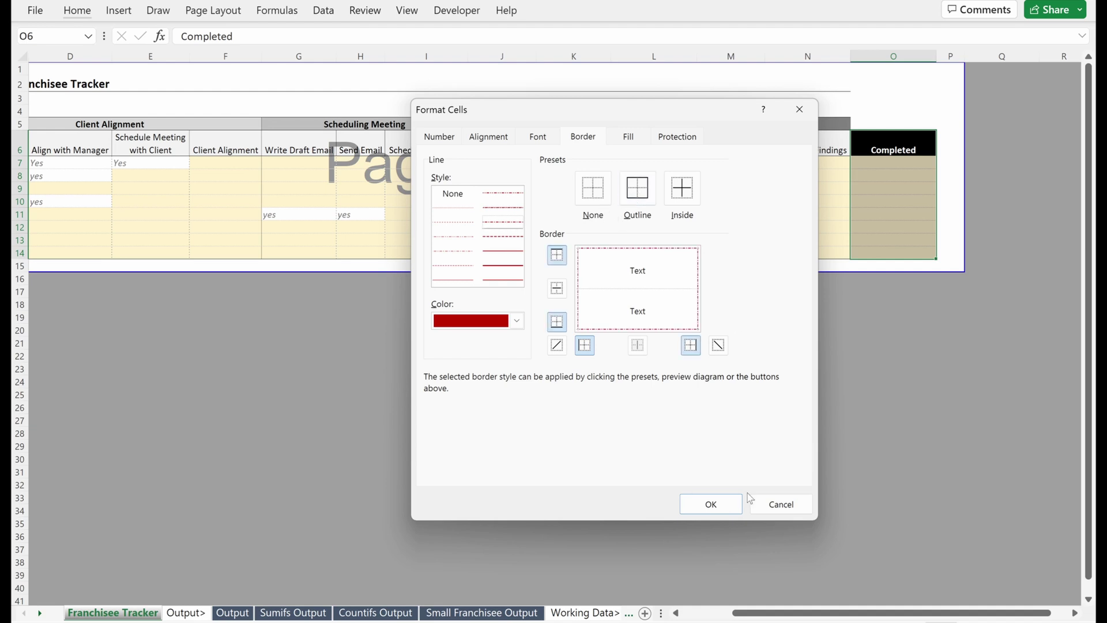
{"action": "left_click", "coordinate": [710, 504]}
{"action": "left_click", "coordinate": [1040, 226]}
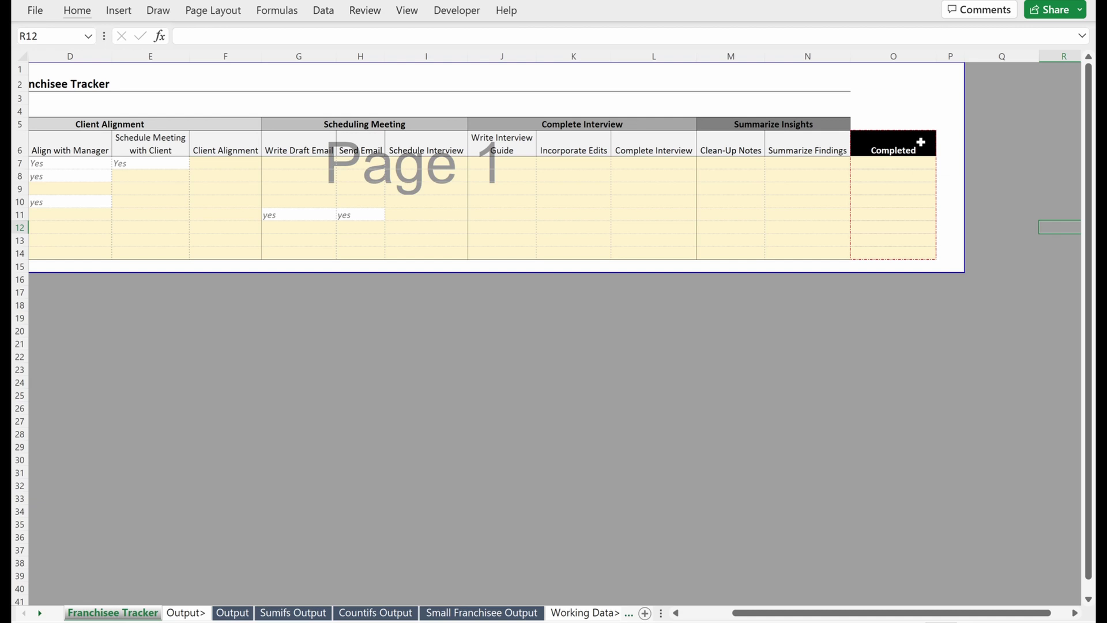
{"action": "left_click_drag", "start_coordinate": [918, 142], "coordinate": [919, 257]}
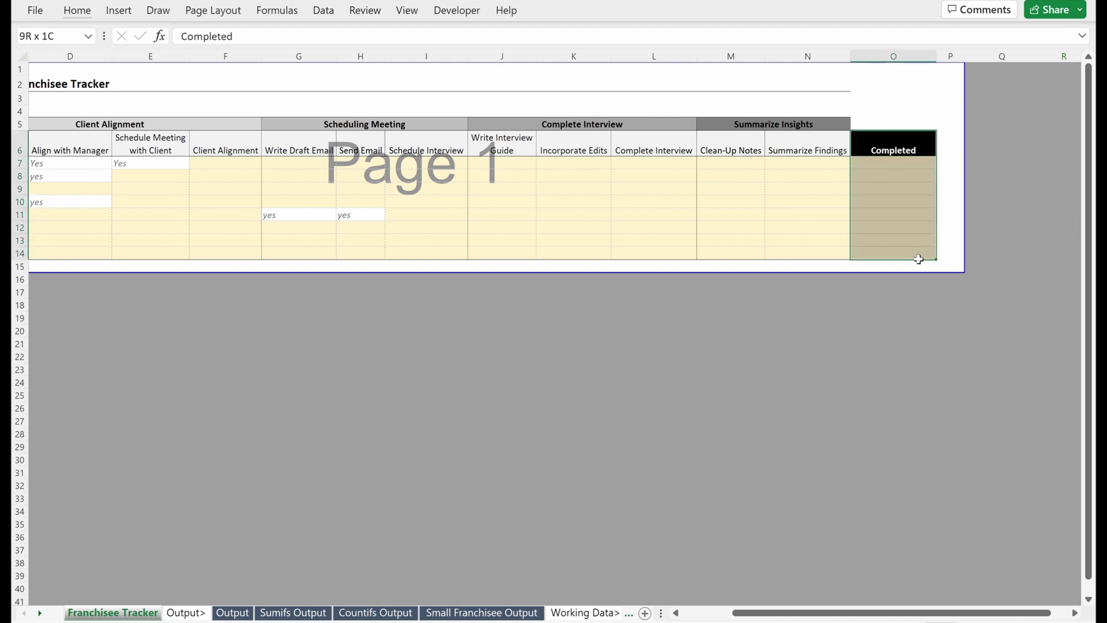
Delete the 'yes' entries in G11 and H11, ending at C11.
{"action": "key", "text": "ctrl+c"}
{"action": "left_click", "coordinate": [913, 123]}
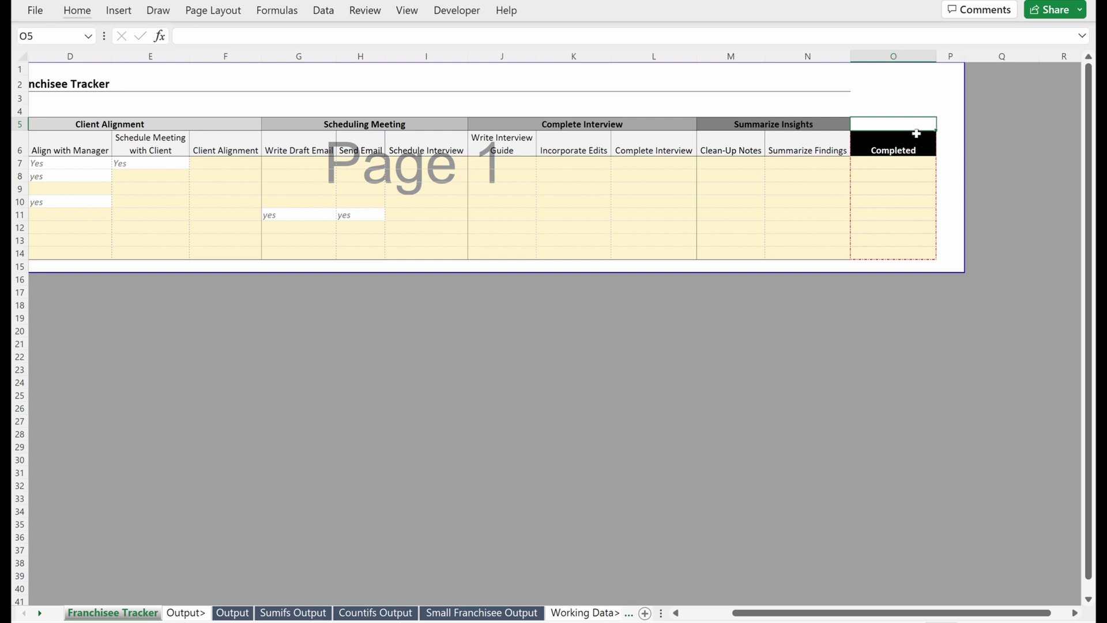
{"action": "key", "text": "Left"}
{"action": "key", "text": "Left"}
{"action": "key", "text": "Left"}
{"action": "key", "text": "Left"}
{"action": "key", "text": "Left"}
{"action": "key", "text": "Left"}
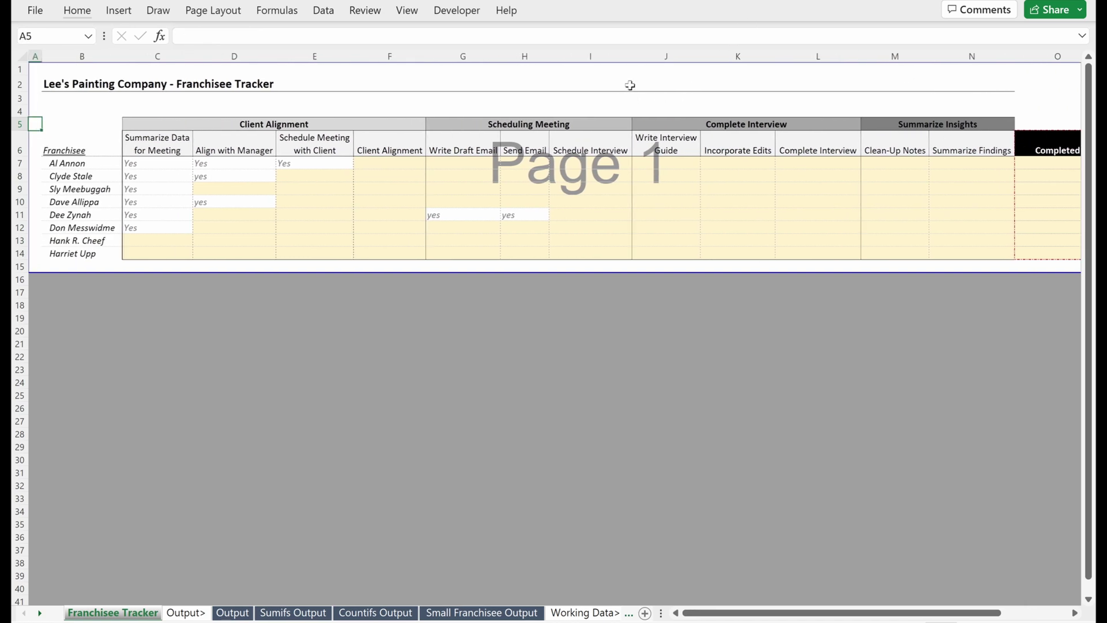
{"action": "left_click", "coordinate": [483, 215]}
{"action": "key", "text": "Delete"}
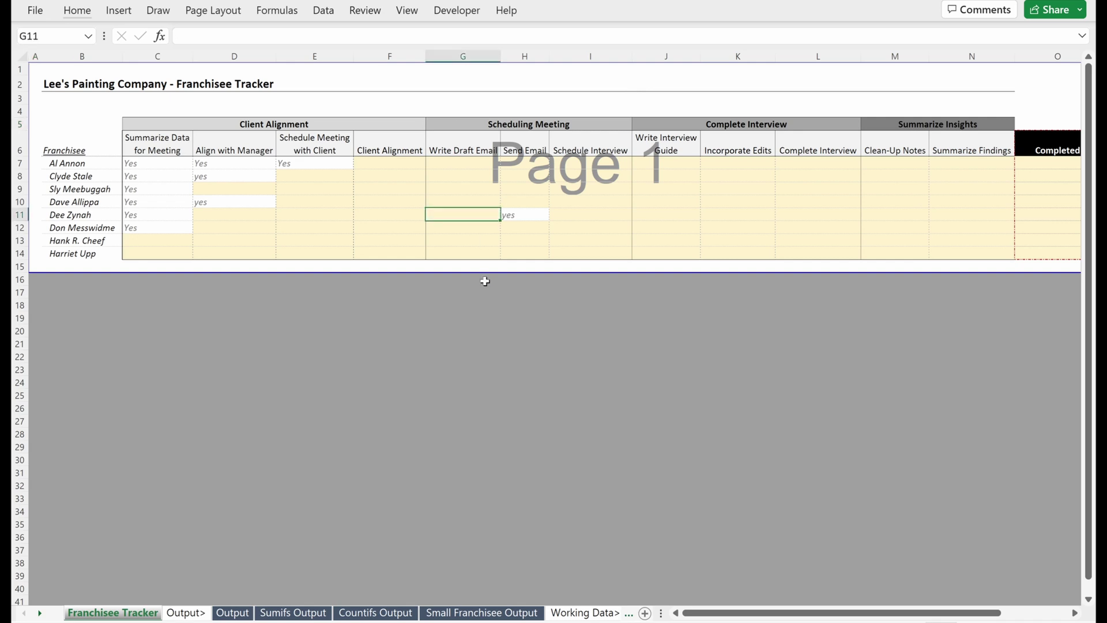
{"action": "key", "text": "Right"}
{"action": "key", "text": "Delete"}
{"action": "key", "text": "ctrl+Left"}
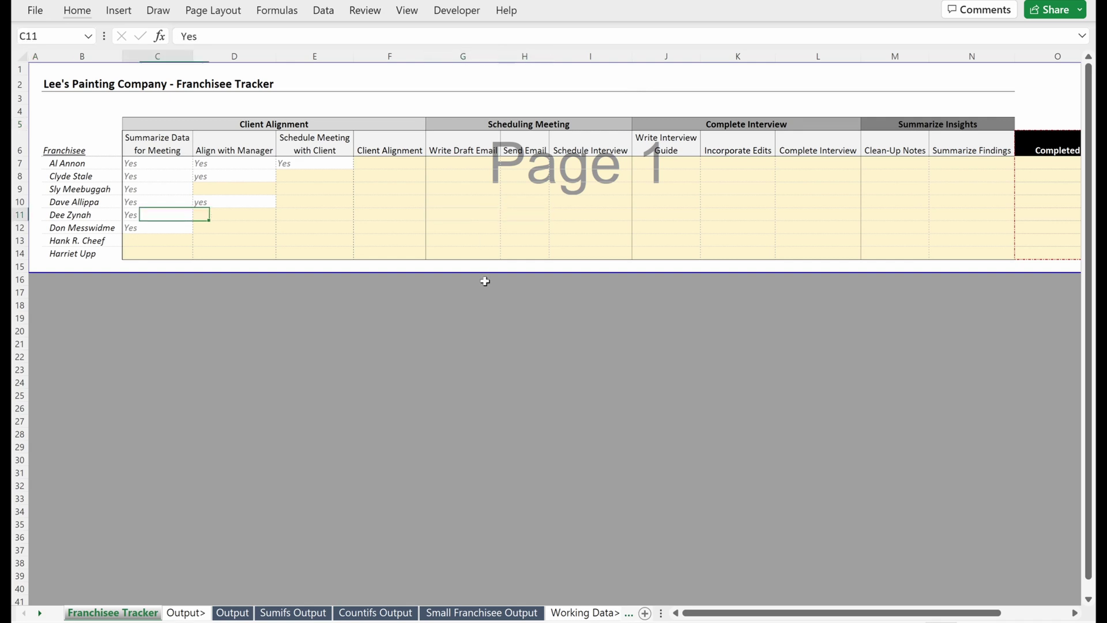